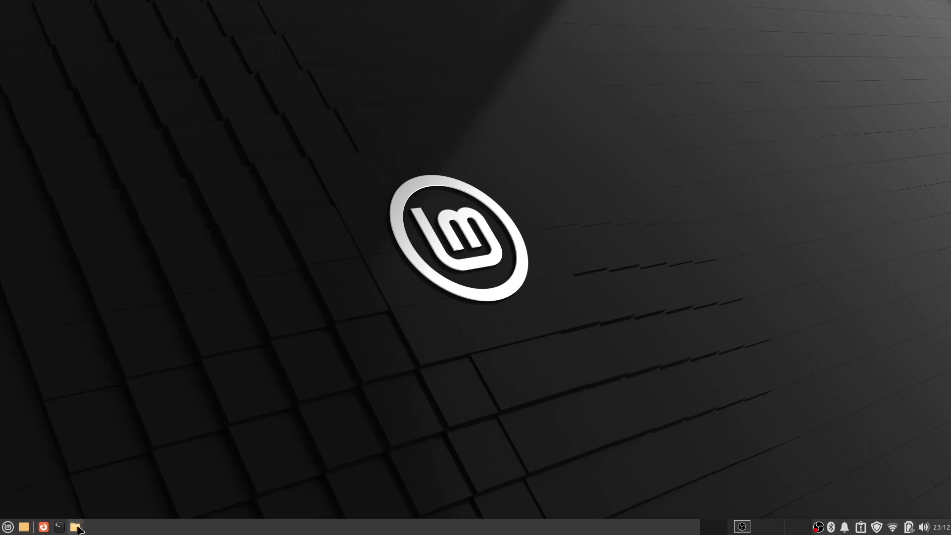
- Browse from the home folder into AmigaSoftware to view Installer43_3, lha.run and the .lha archives
left_click(74, 527)
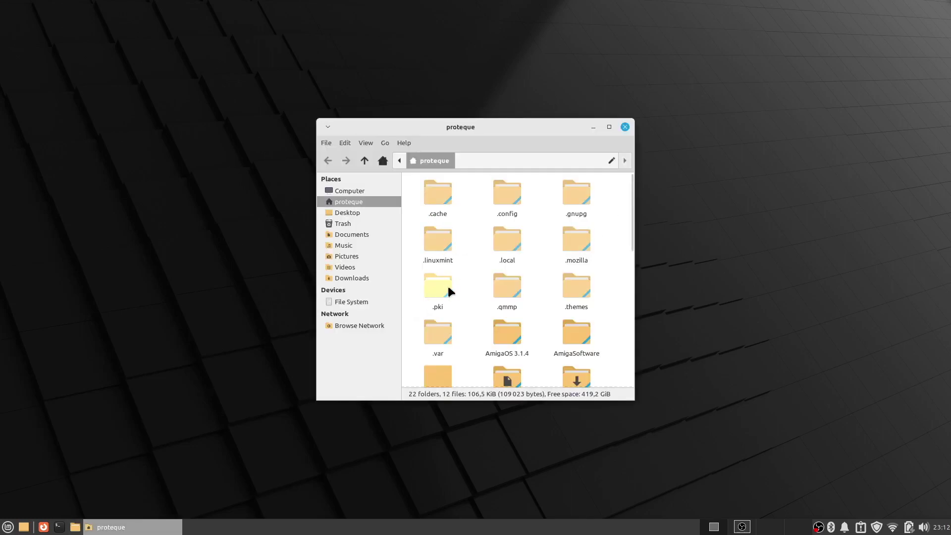
scroll(448, 286, "down", 1)
scroll(505, 245, "up", 1)
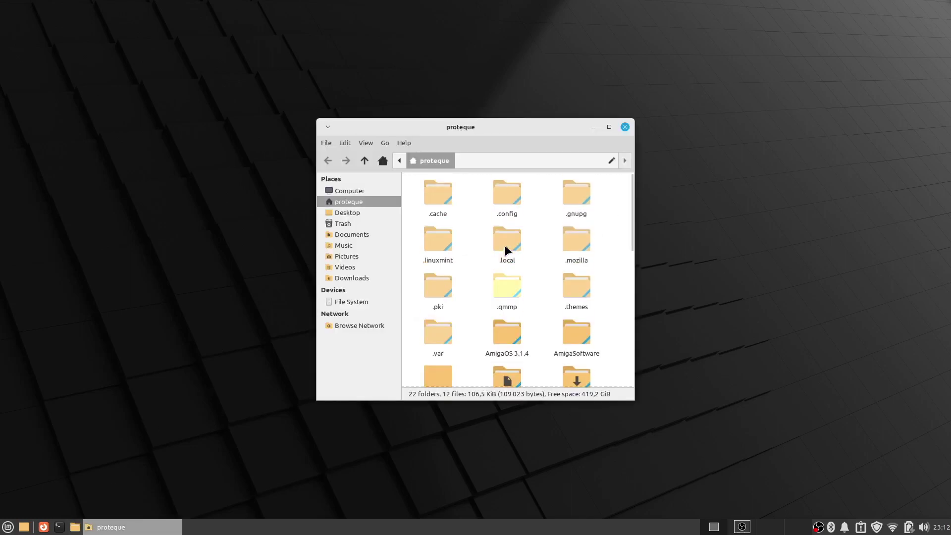
left_click(509, 327)
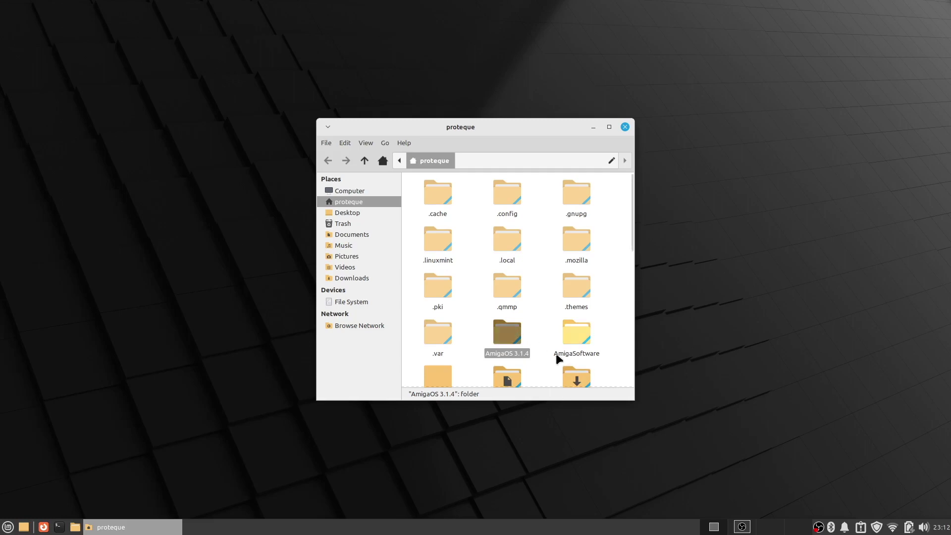
double_click(577, 334)
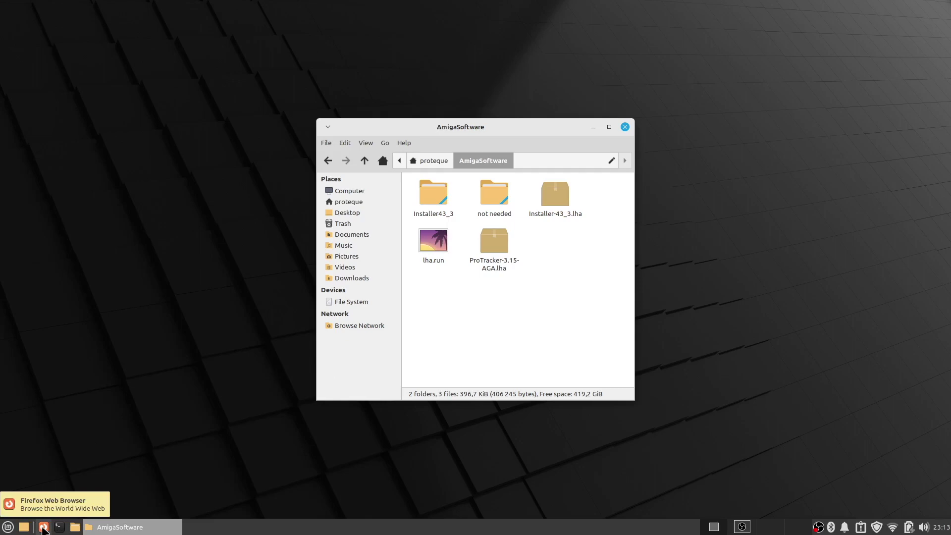
left_click(45, 526)
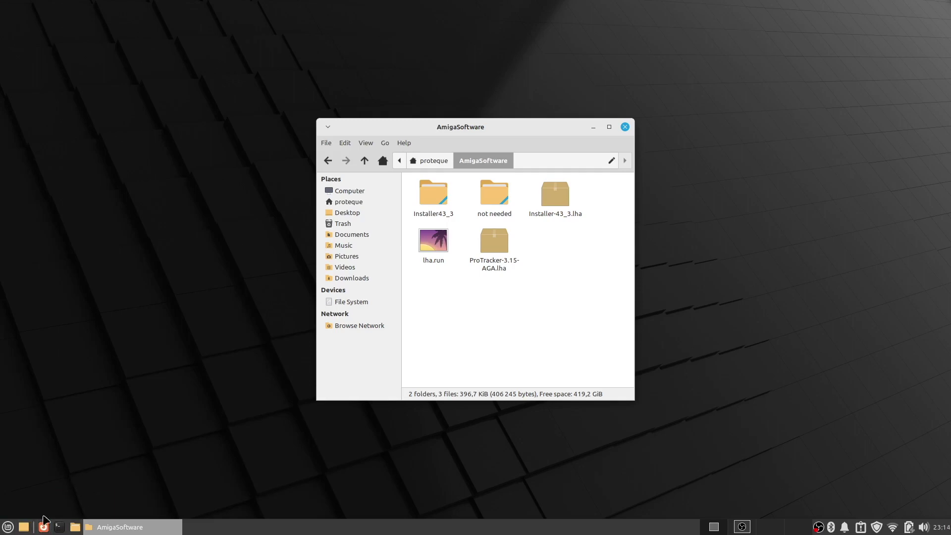
left_click(44, 528)
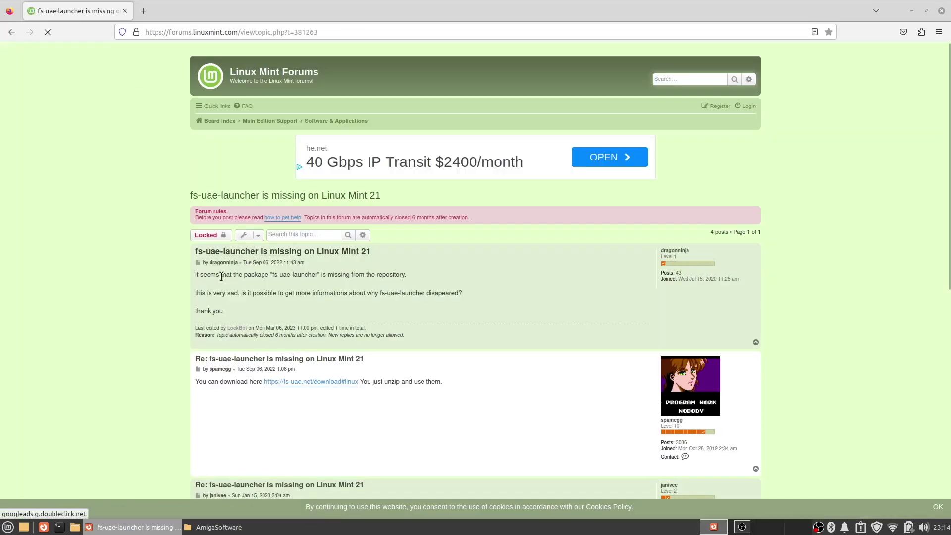
scroll(221, 277, "down", 3)
scroll(149, 264, "down", 5)
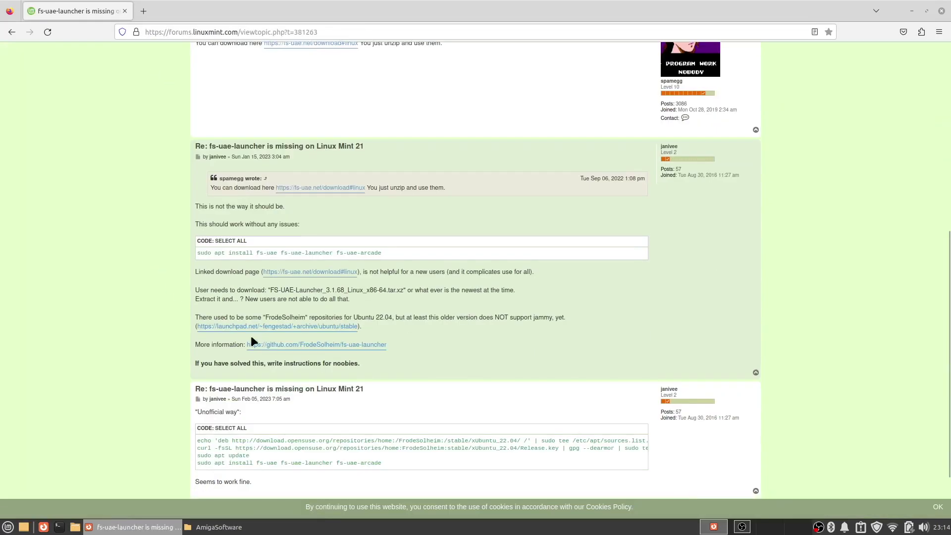
scroll(250, 335, "down", 2)
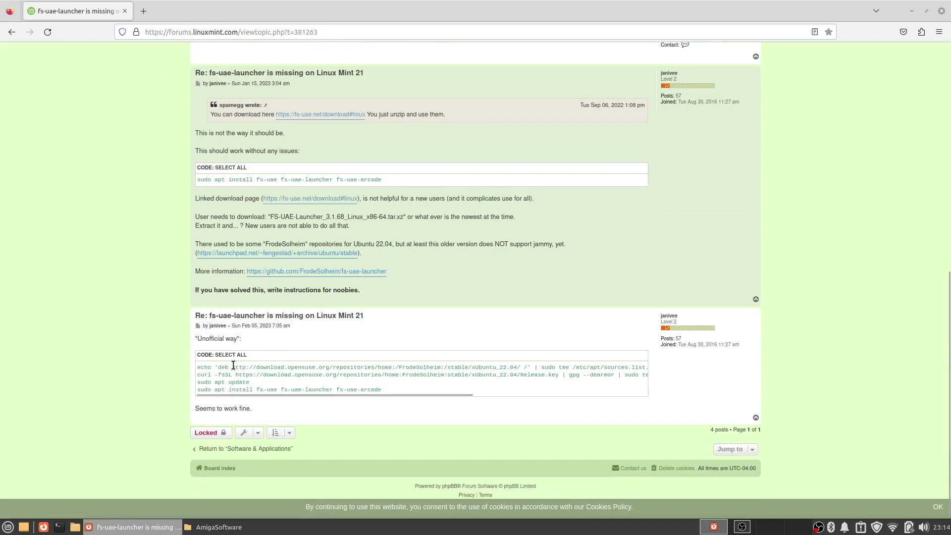
left_click_drag(233, 367, 527, 367)
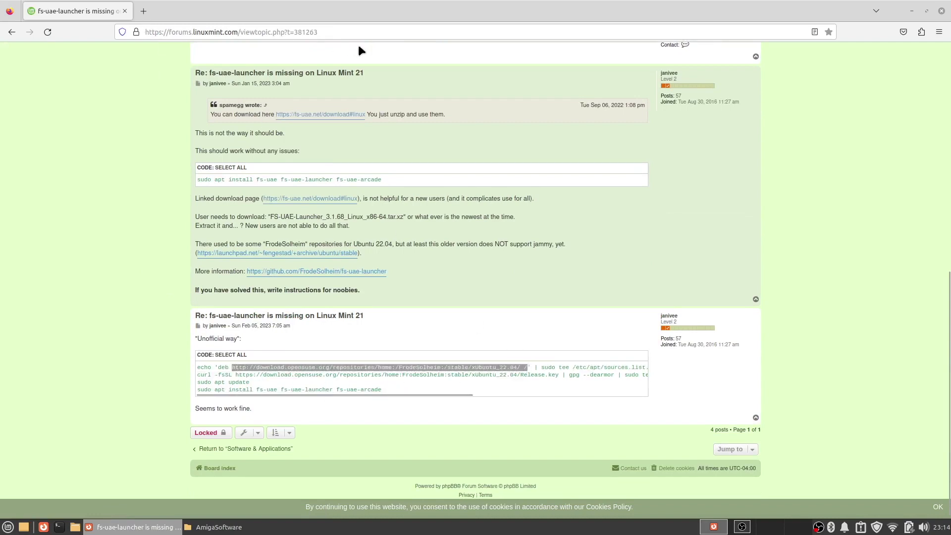
left_click(342, 31)
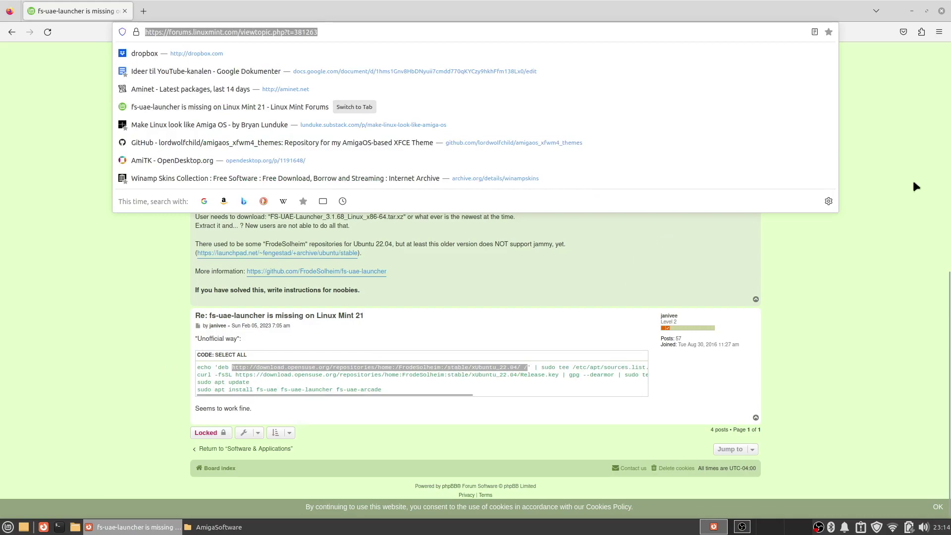
left_click(875, 116)
- Run sudo apt install fs-uae-launcher in a terminal, giving the password and confirming with y
left_click(912, 11)
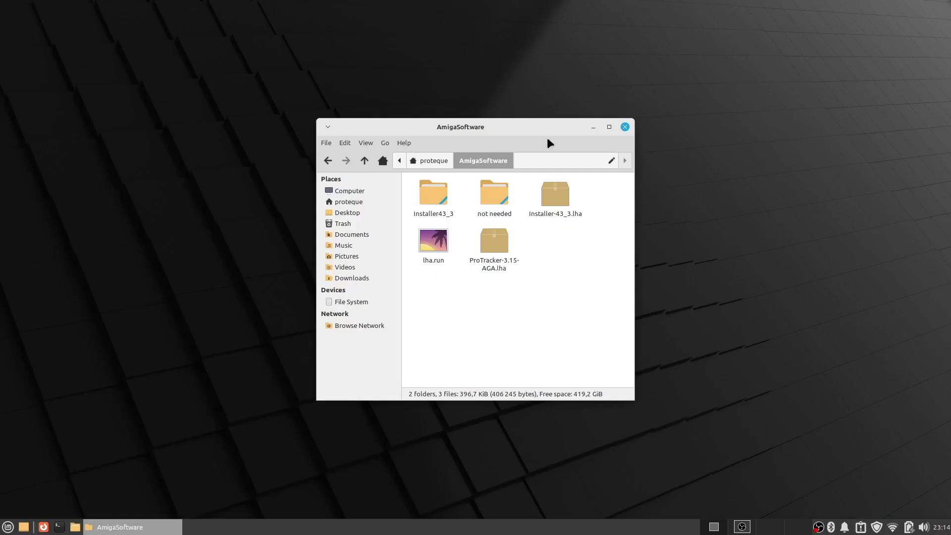
left_click(59, 527)
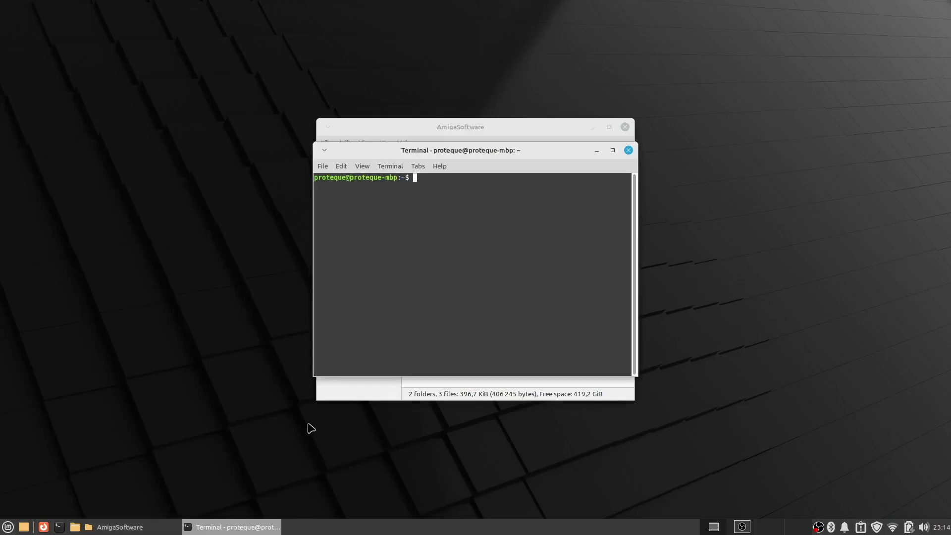
type("sud ")
type("a")
key("BackSpace")
key("BackSpace")
key("BackSpace")
type("do apt install ")
type("fs-uae-")
type("l")
type("a")
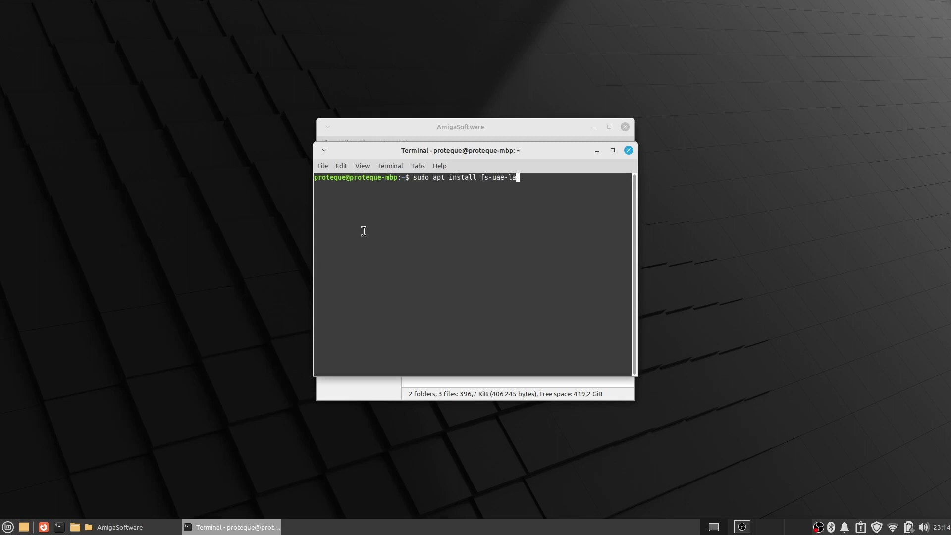
type("uncher")
key("Return")
type("****")
key("Return")
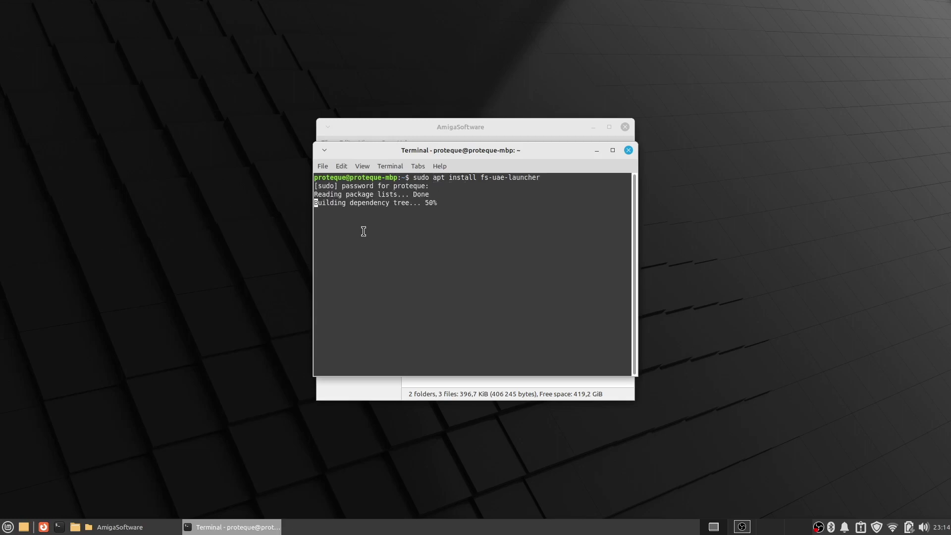
type("y")
key("Return")
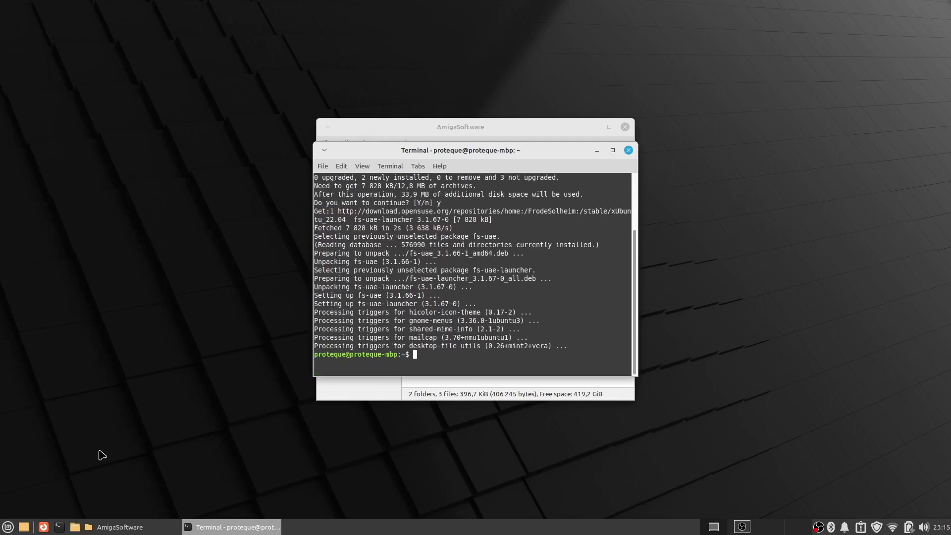
- Launch FS-UAE Launcher and choose the A1200 Amiga model
key("super")
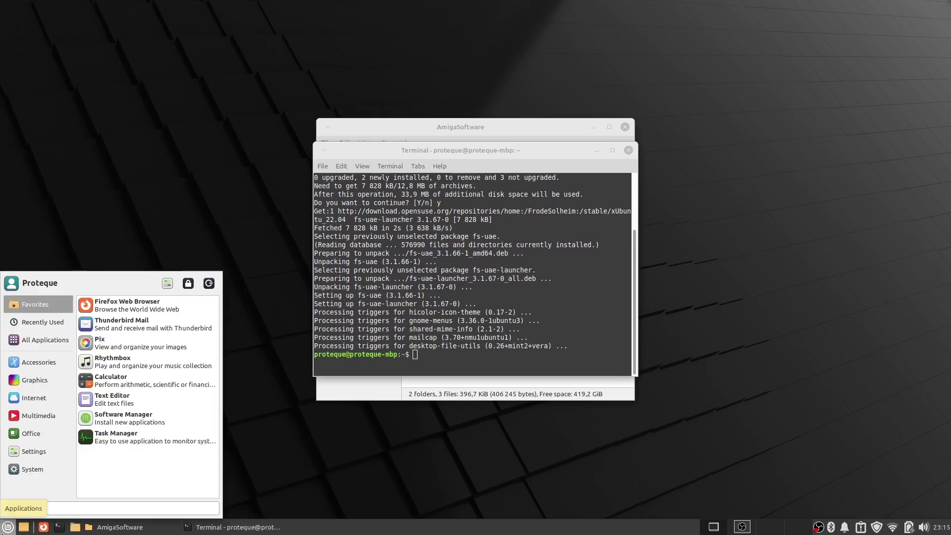
type("fs")
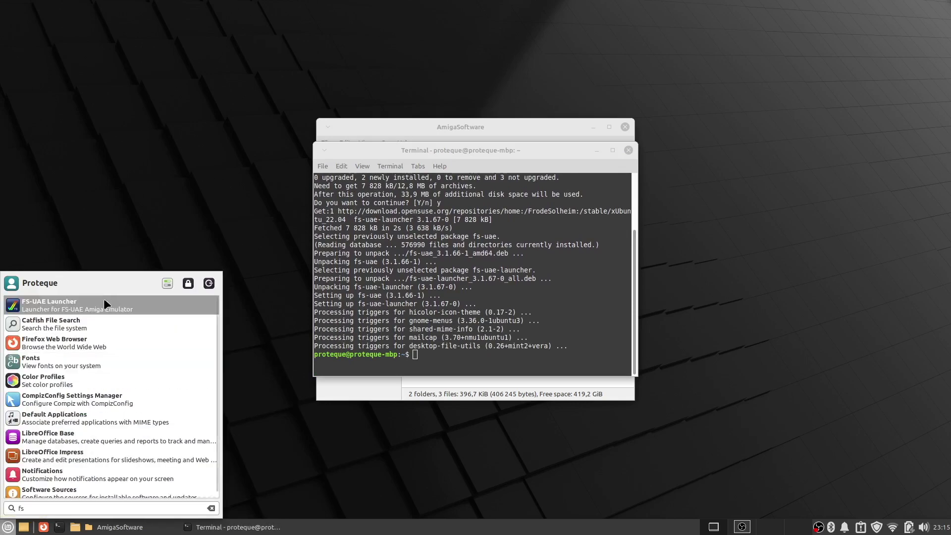
left_click(104, 305)
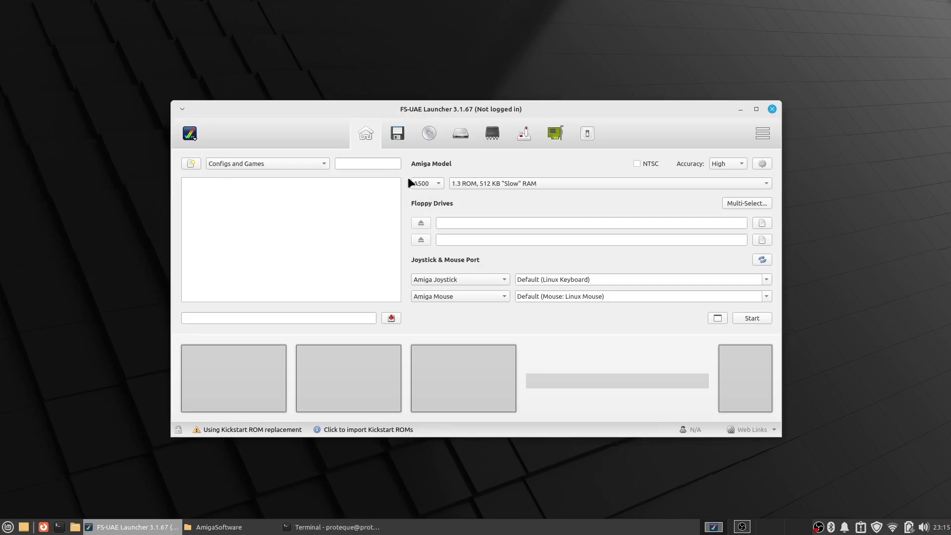
left_click_drag(567, 106, 539, 87)
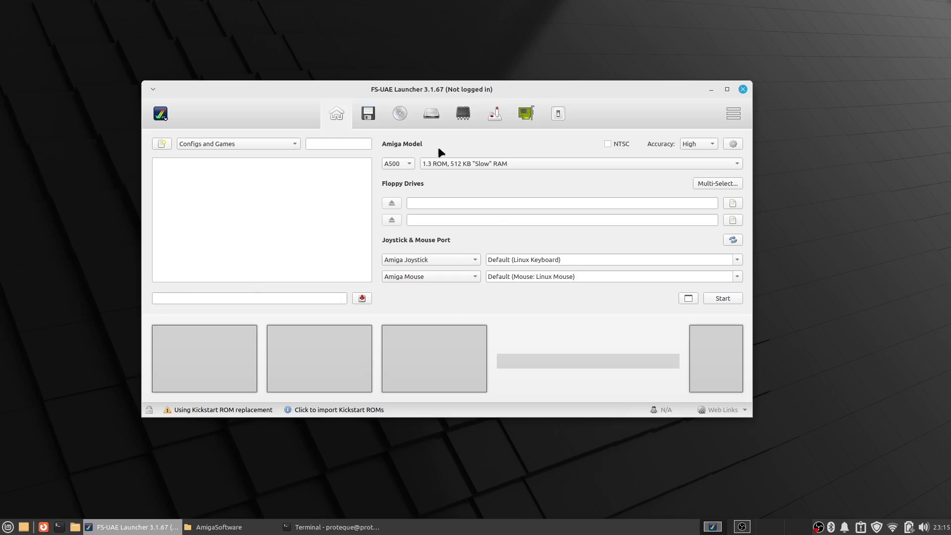
left_click(402, 164)
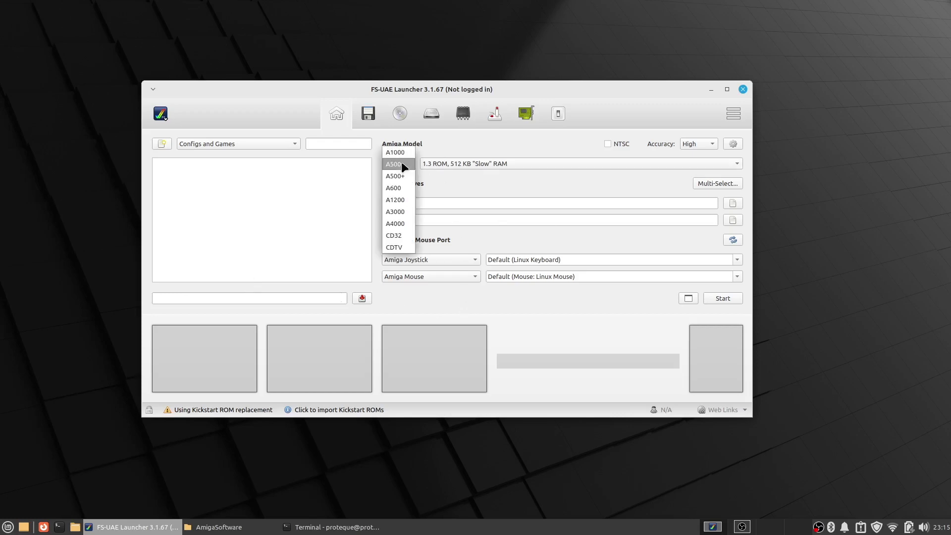
left_click(402, 200)
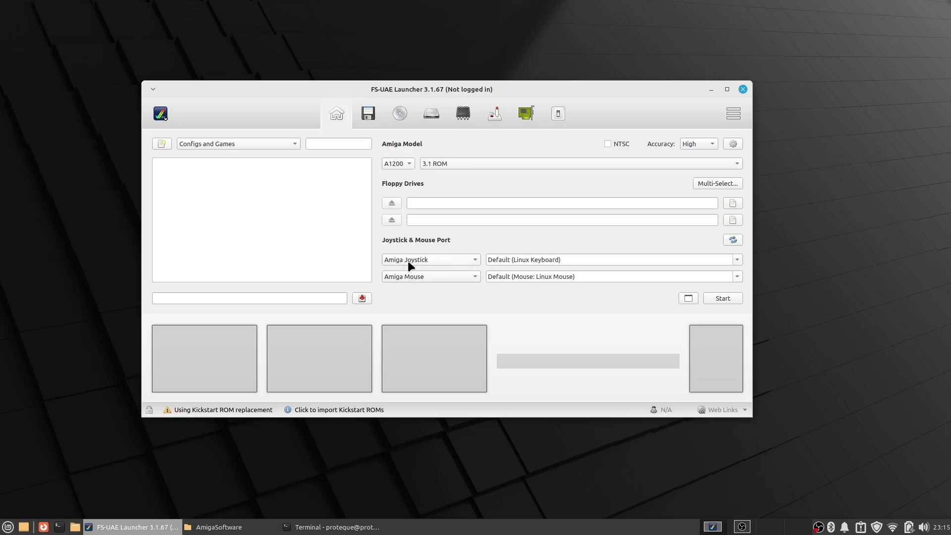
- Set the joystick port device to No Host Device
left_click(736, 259)
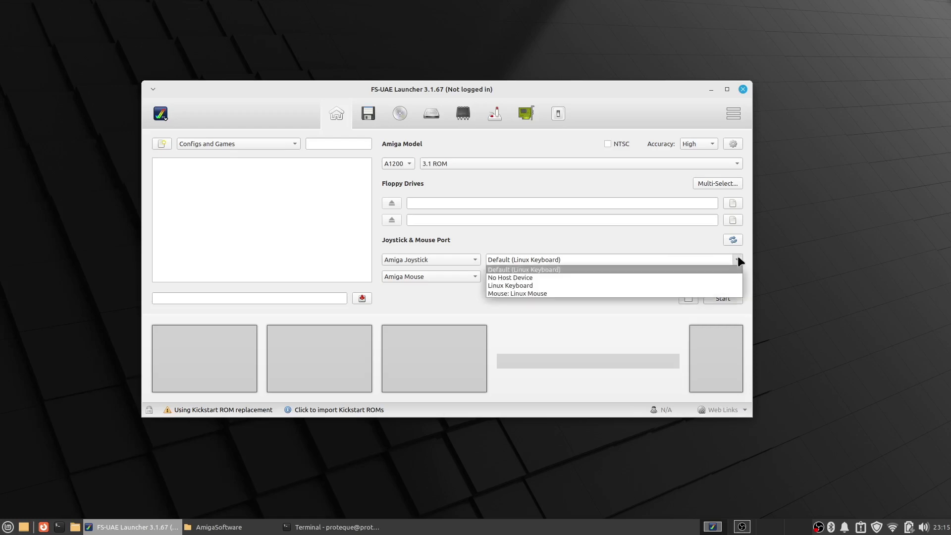
left_click(620, 278)
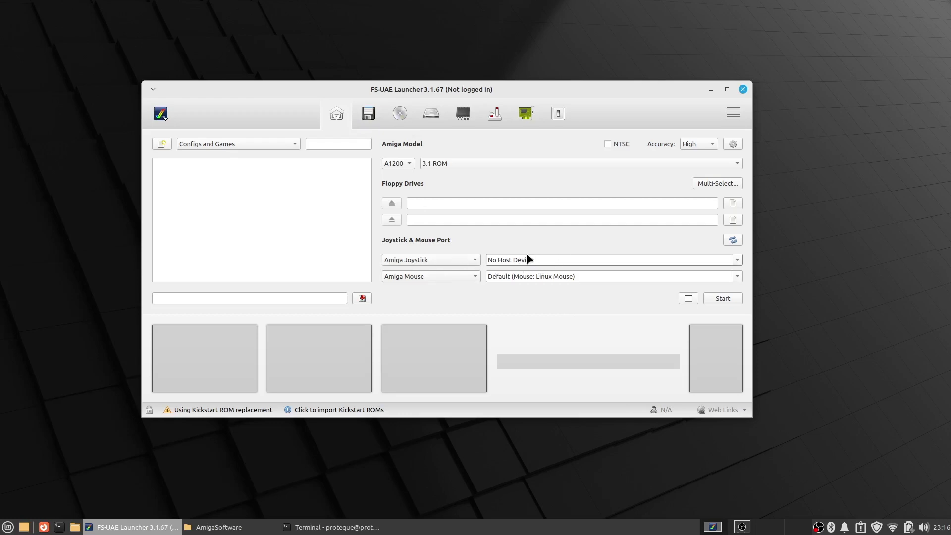
left_click(736, 259)
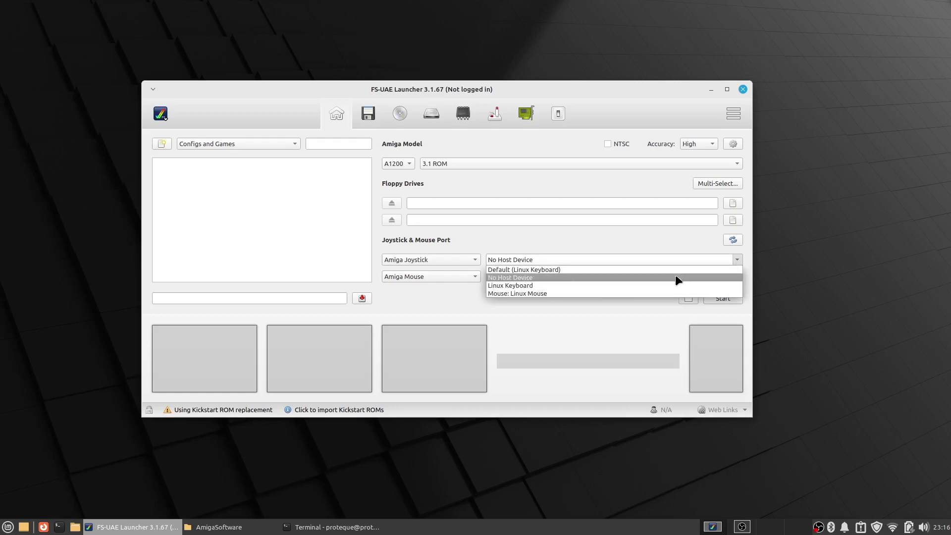
left_click(650, 277)
left_click(369, 113)
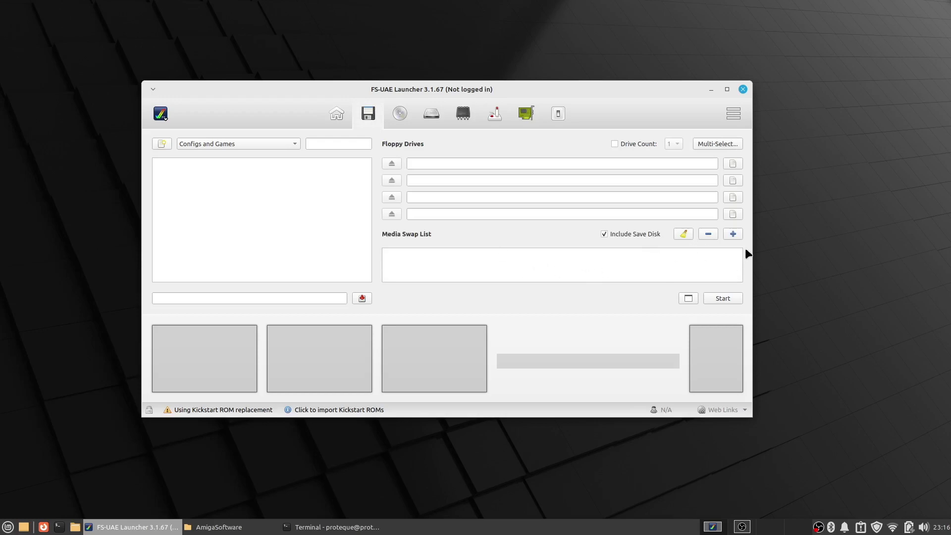
- Add the eight .adf images from AmigaOS 3.1.4/ROM and Disks to the media swap list
left_click(733, 235)
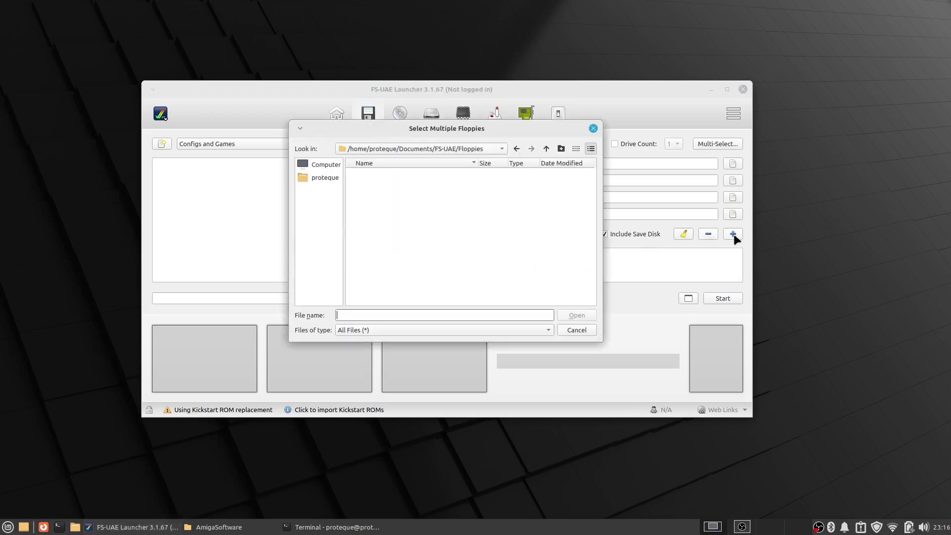
left_click(317, 176)
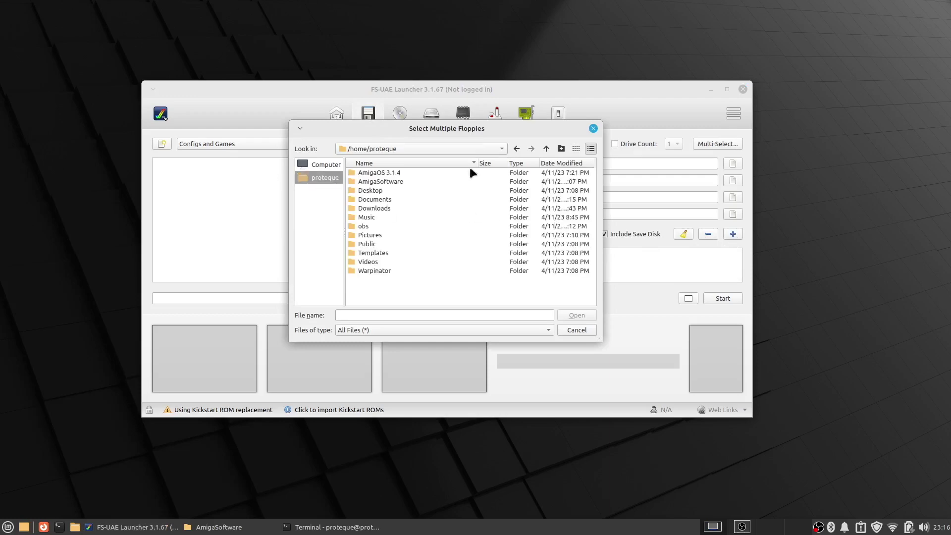
double_click(375, 173)
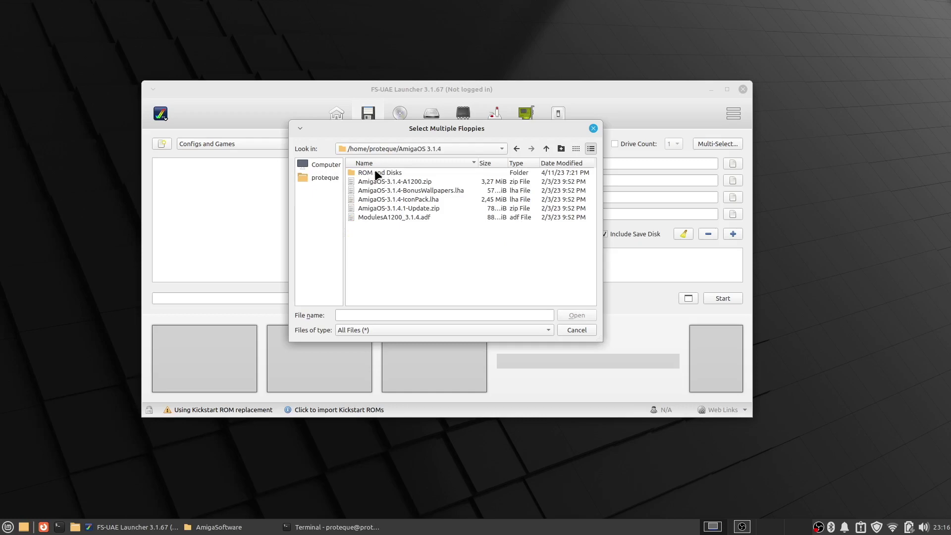
double_click(374, 173)
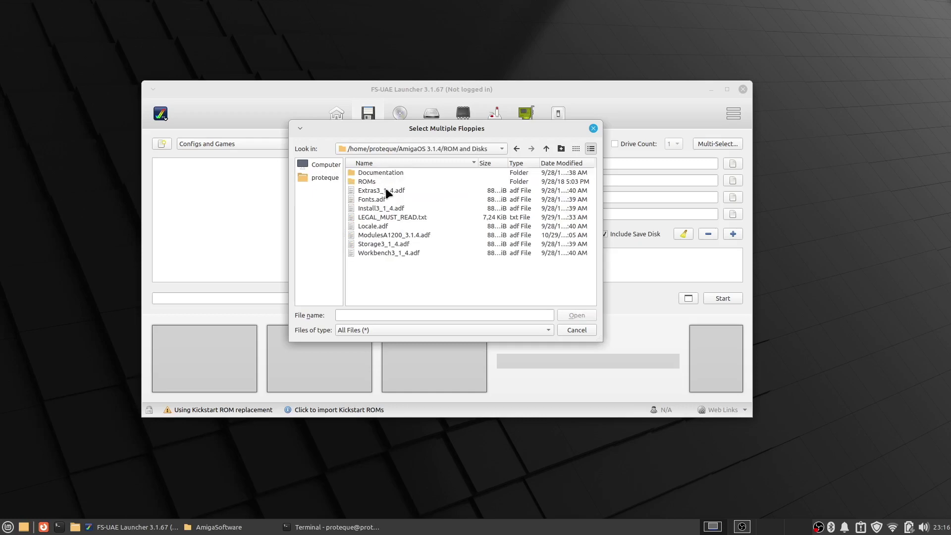
left_click(386, 190)
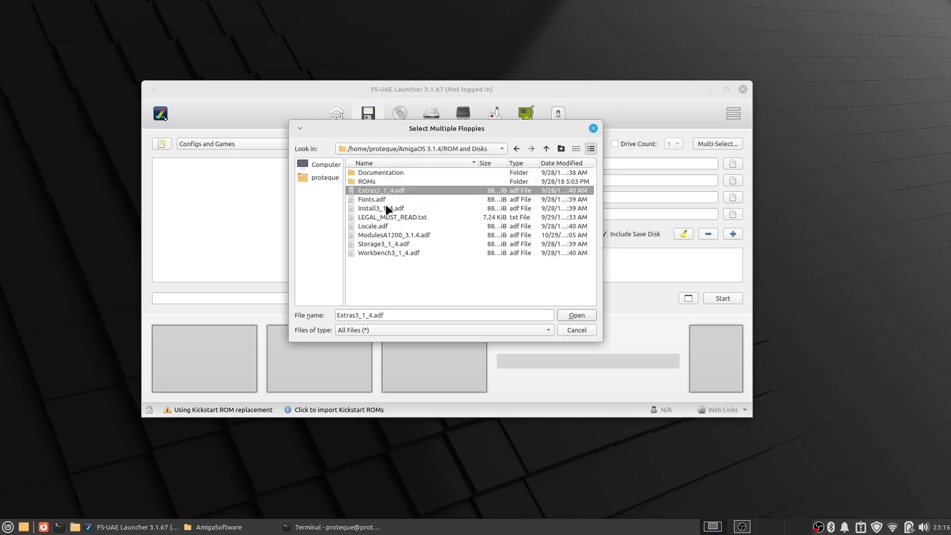
left_click(386, 252, "shift")
left_click(577, 315)
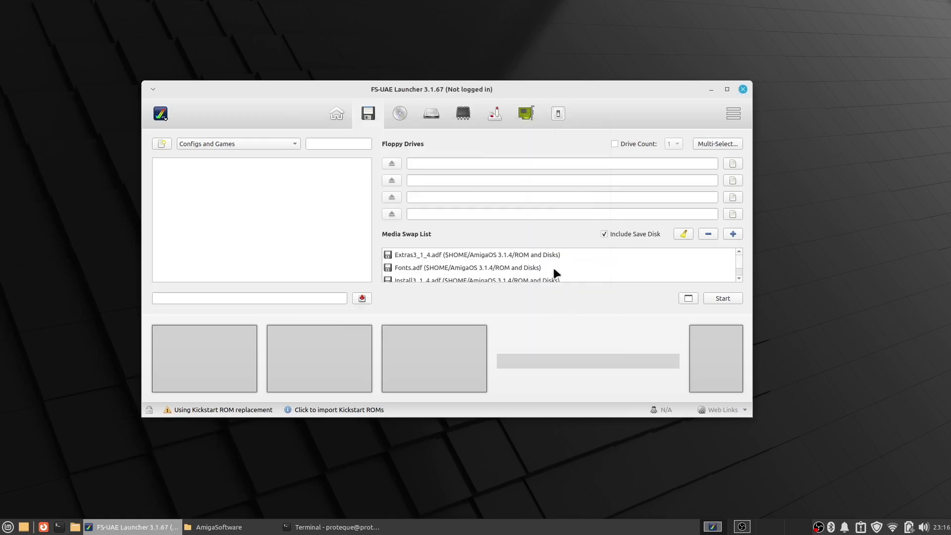
- Insert Install3_1_4.adf into floppy drive 1
left_click(731, 165)
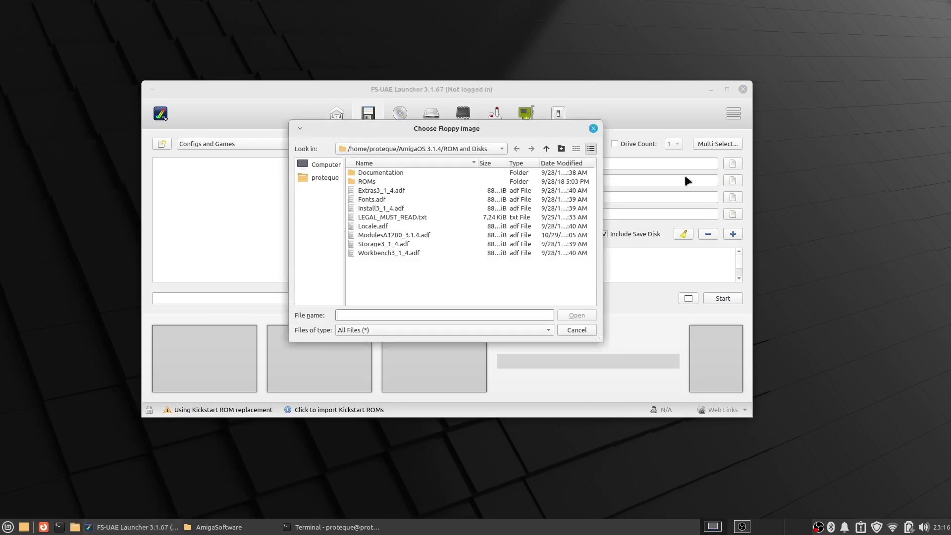
double_click(381, 207)
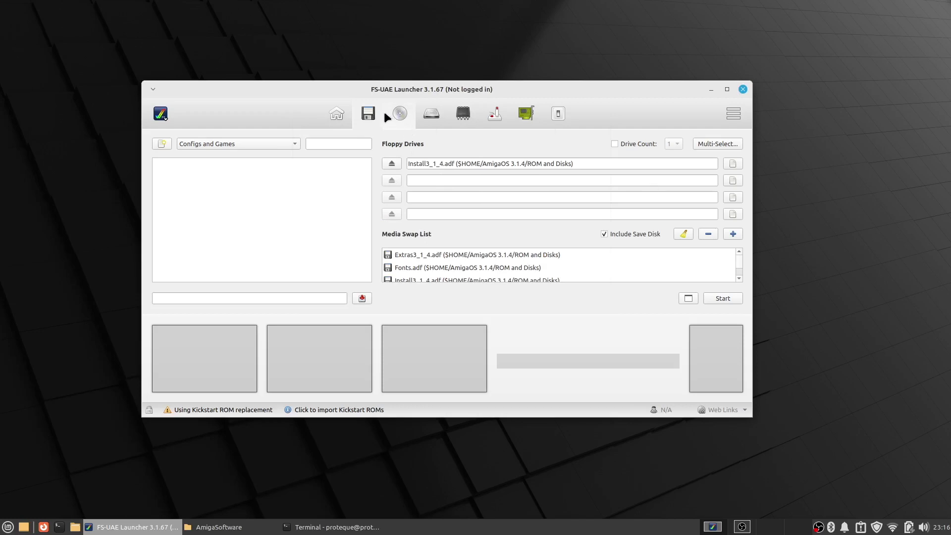
left_click(434, 112)
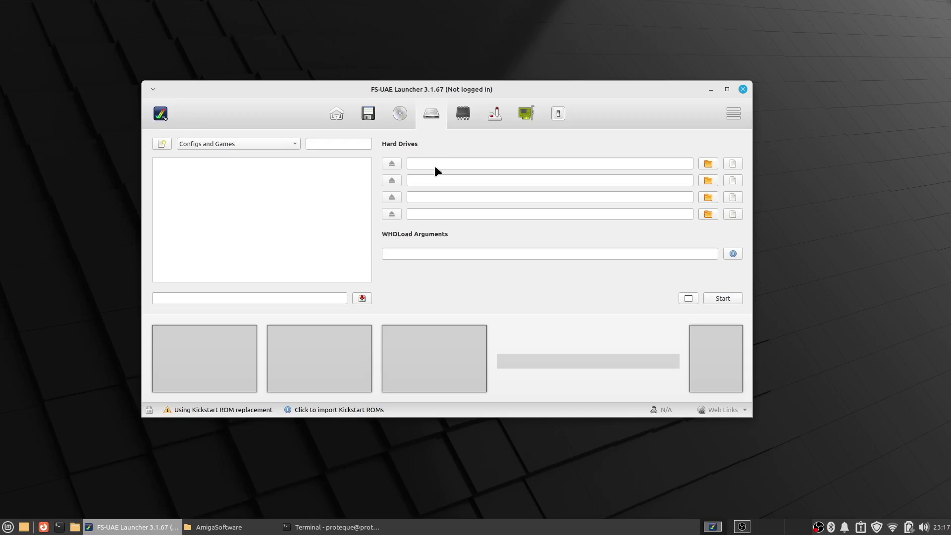
- Create a 100 MB New Disk.hdf in HDF Creator, then select 'New Disk' to rename it Template
left_click(162, 114)
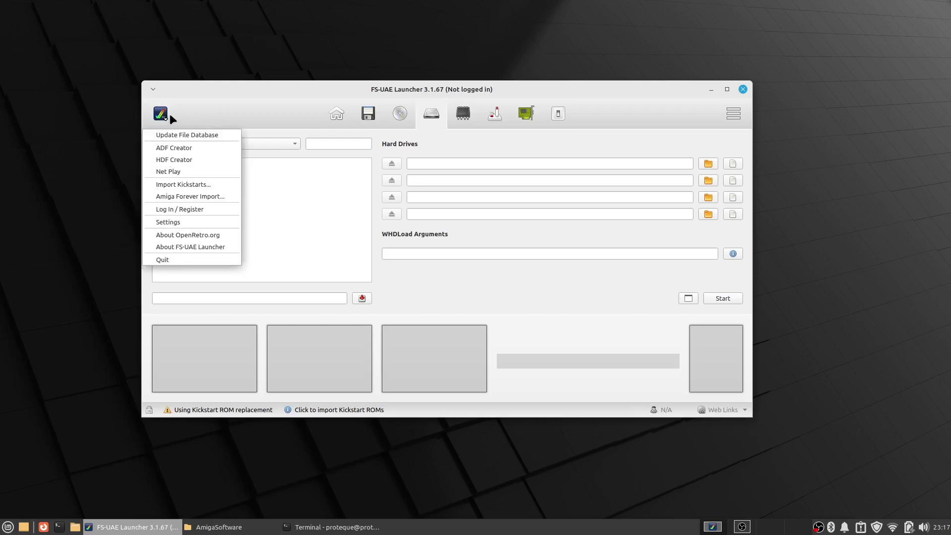
left_click(176, 160)
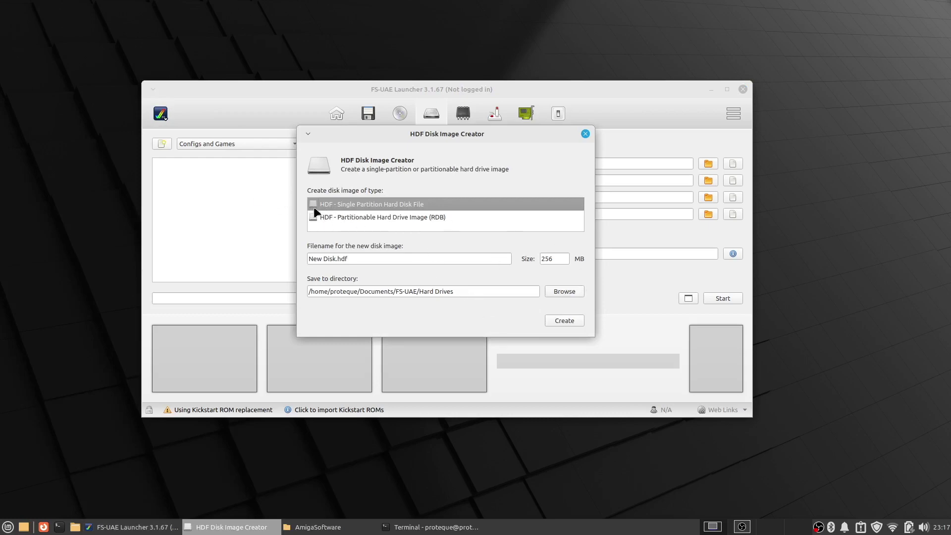
left_click(557, 259)
double_click(558, 259)
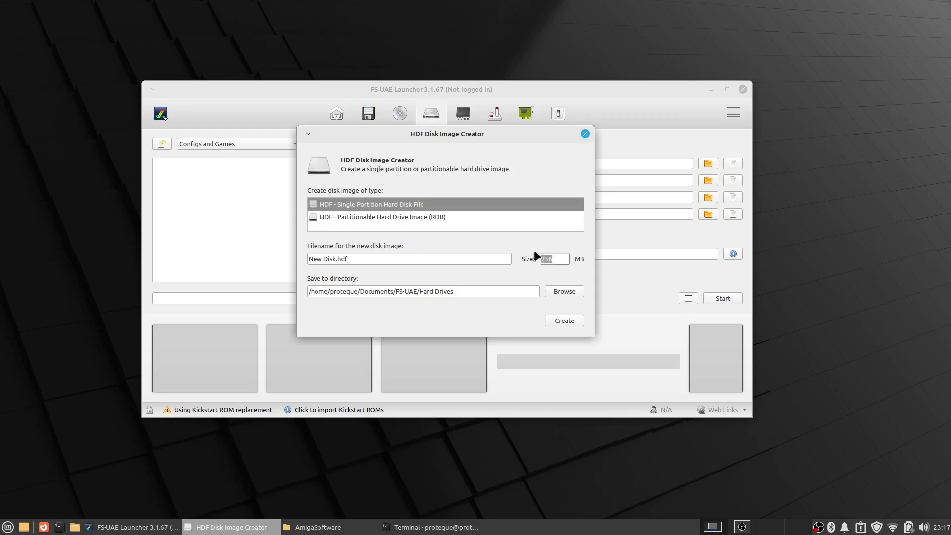
type("100")
left_click(572, 320)
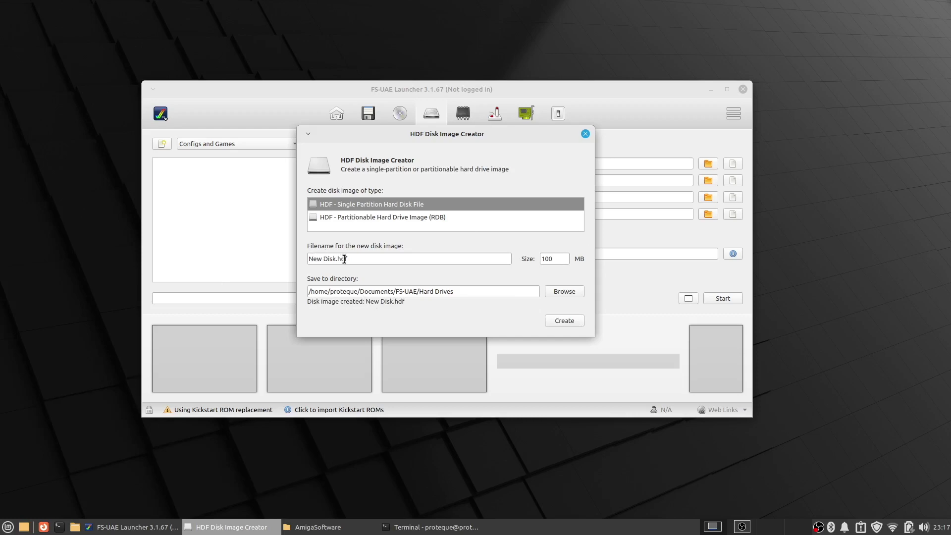
left_click_drag(335, 259, 294, 256)
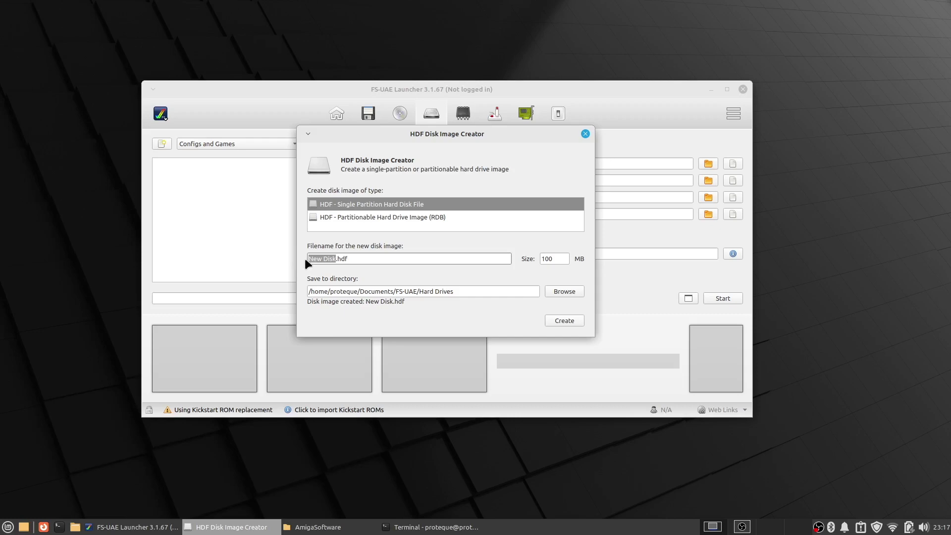
type("Template")
- Create Template.hdf and mount it in the first hard drive slot
left_click(568, 318)
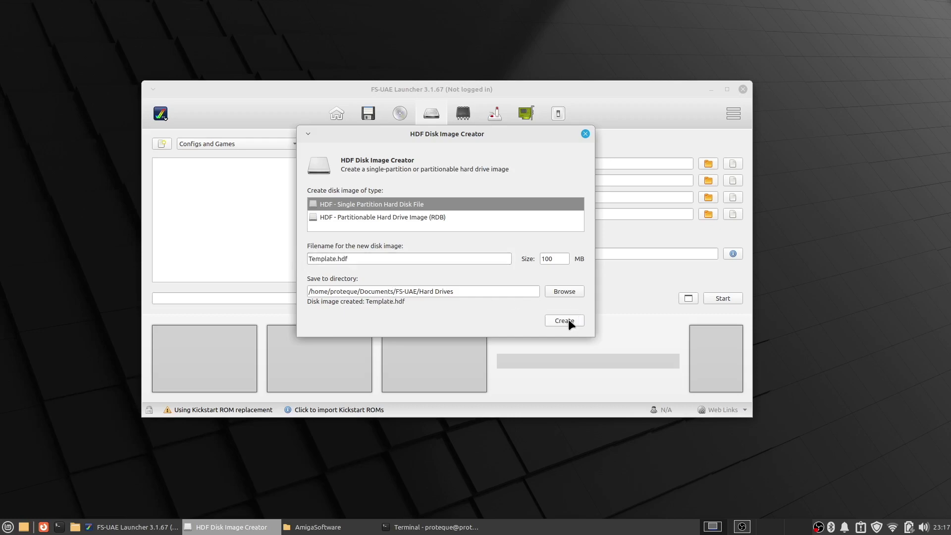
left_click(586, 134)
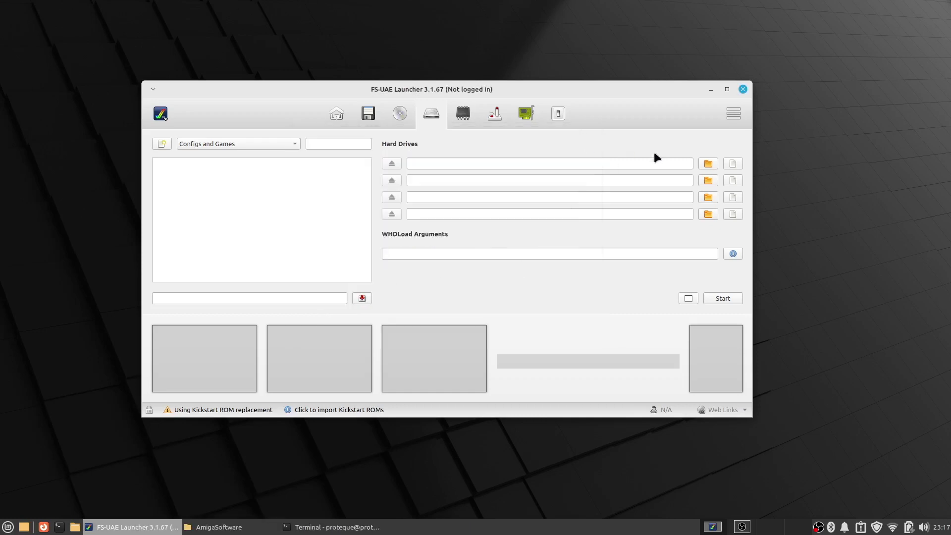
left_click(733, 165)
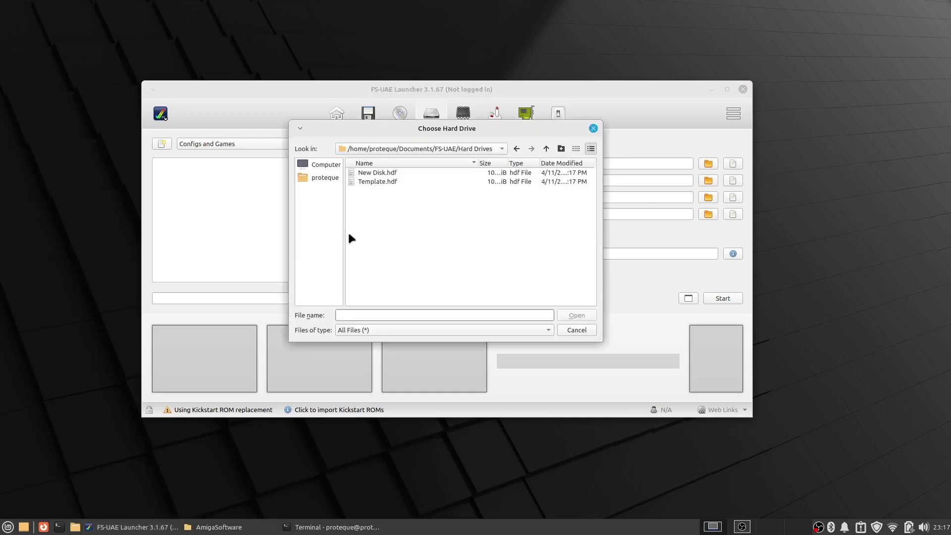
left_click(373, 181)
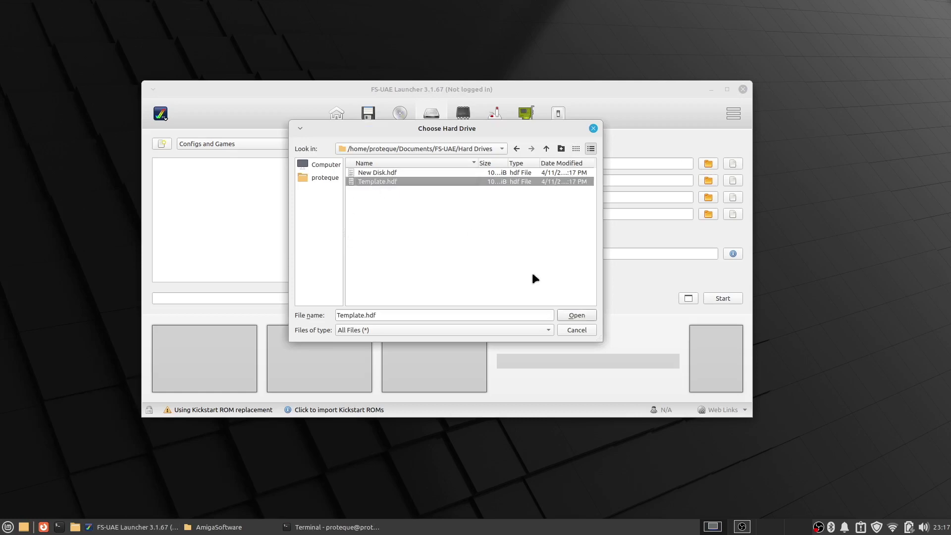
left_click(572, 313)
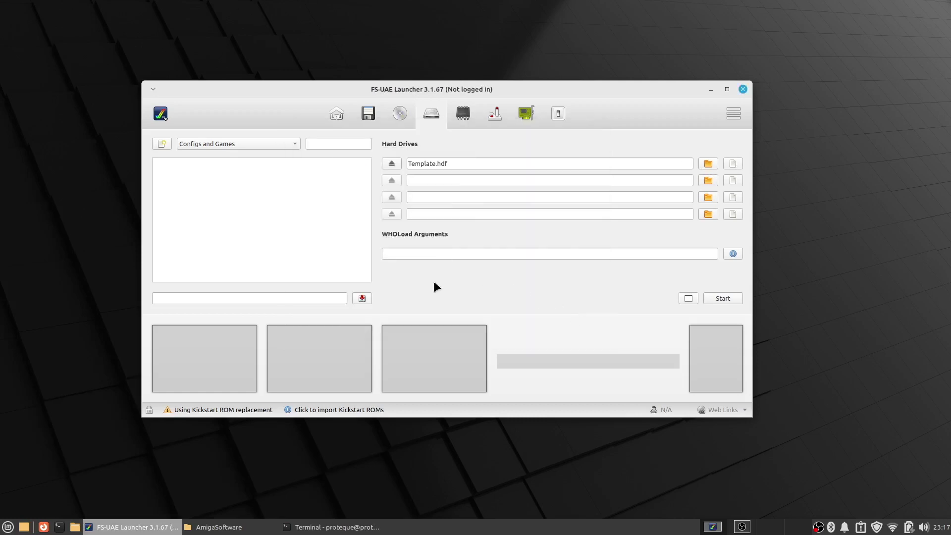
- Use kick.a1200.46.143 from ROM and Disks/ROMs/unsplit_unswapped as the Kickstart ROM
left_click(464, 115)
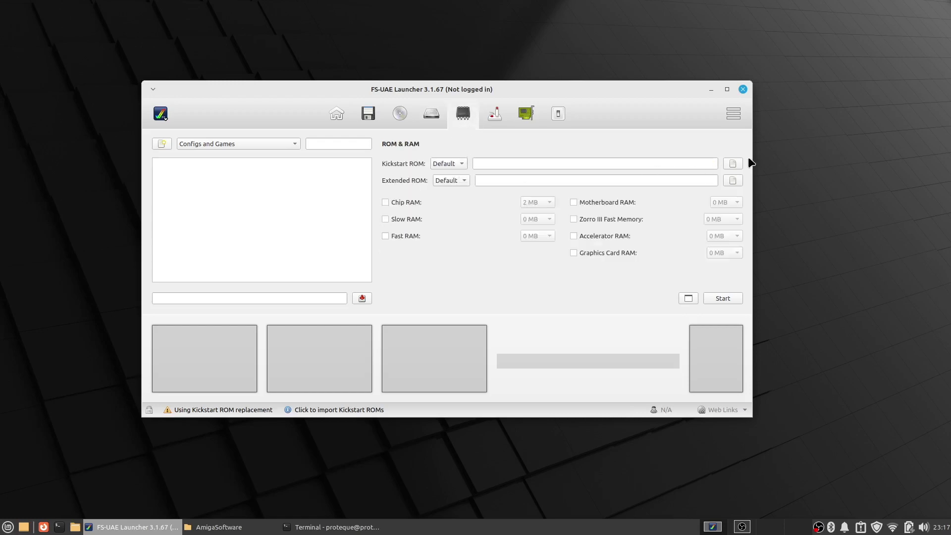
left_click(733, 163)
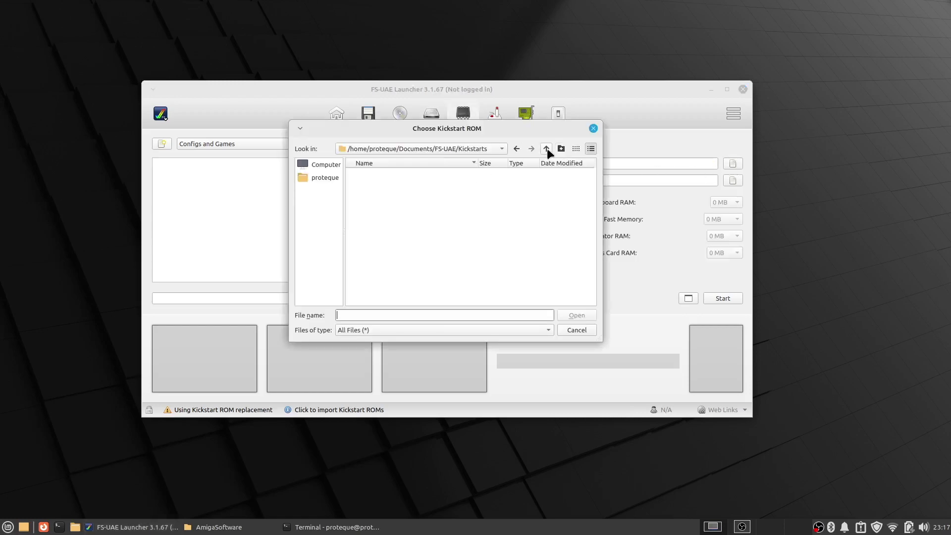
left_click(325, 178)
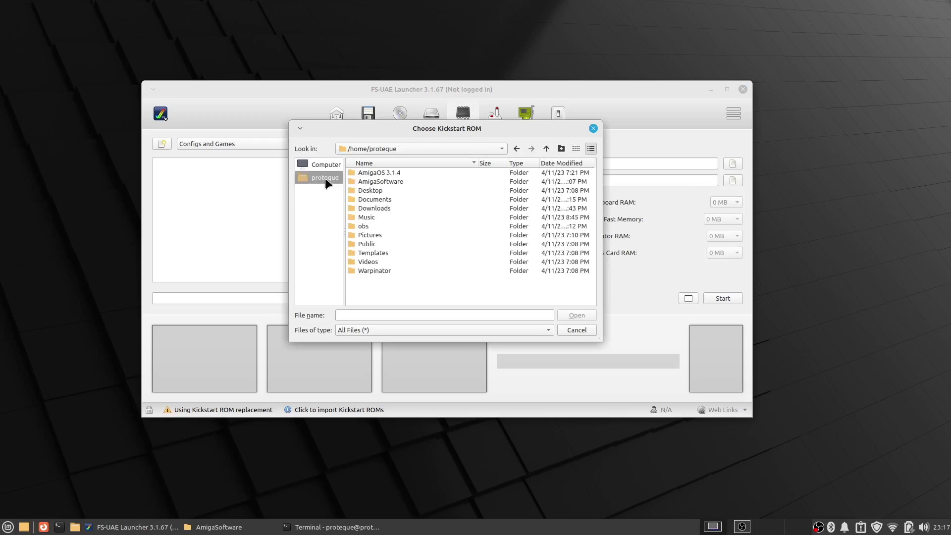
left_click(379, 173)
double_click(385, 172)
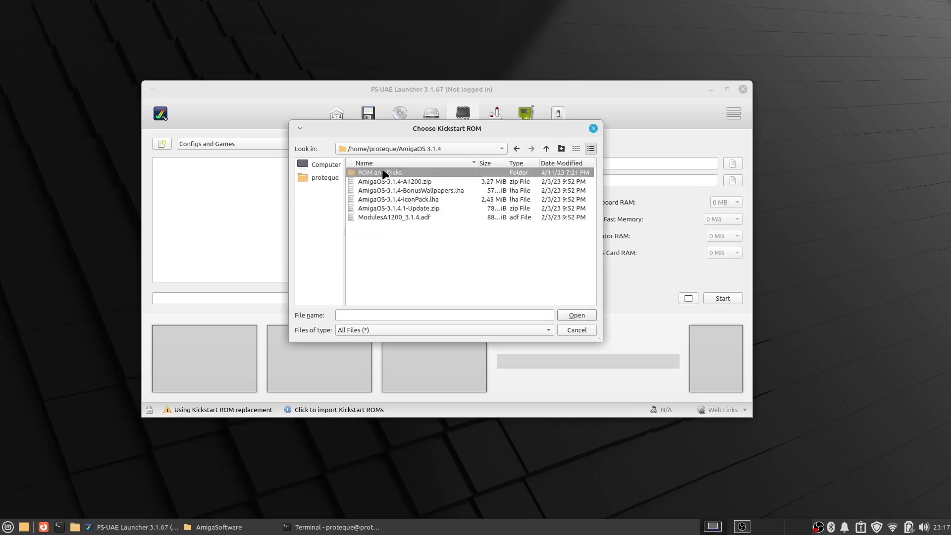
double_click(382, 172)
double_click(368, 182)
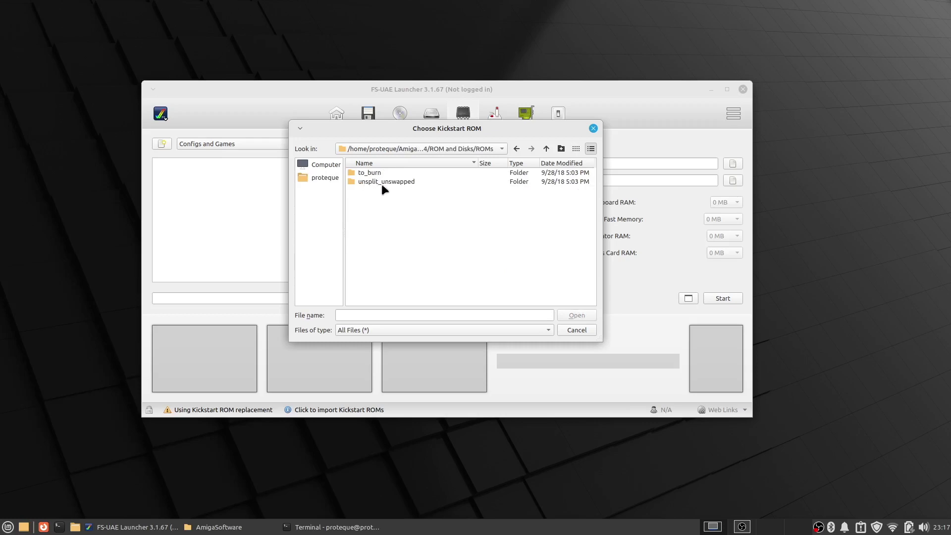
double_click(383, 181)
left_click(384, 172)
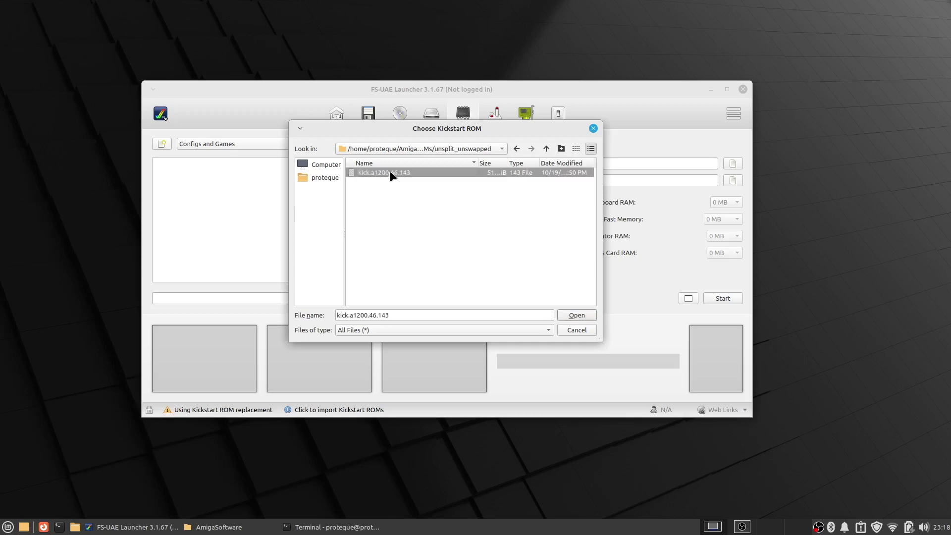
left_click(578, 315)
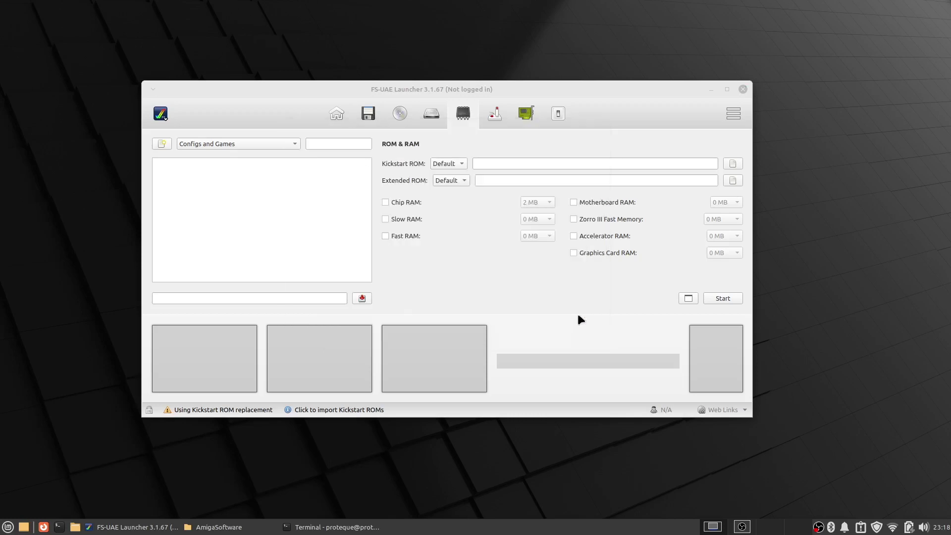
- Enable Chip RAM, keep Fast RAM at 4 MB, and enable 64 MB Zorro III memory
left_click(386, 203)
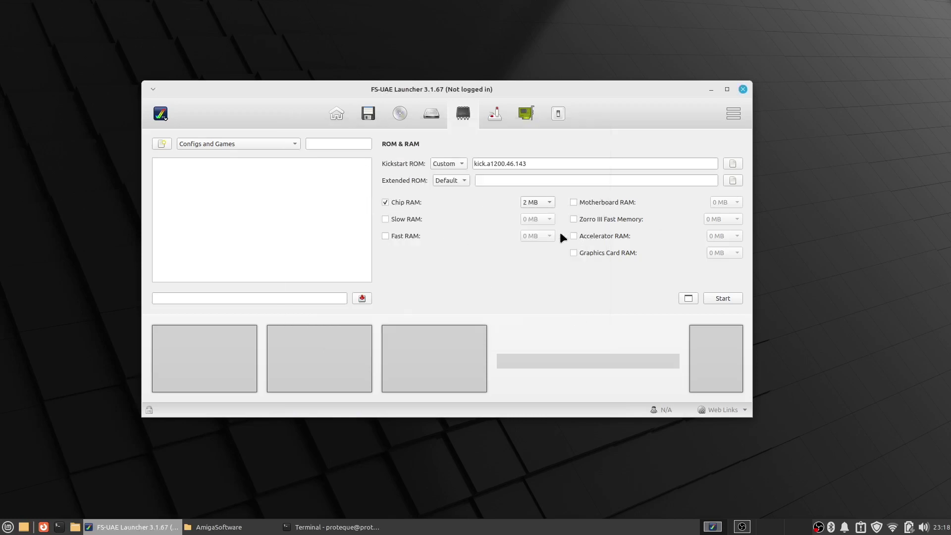
left_click(411, 235)
left_click(537, 236)
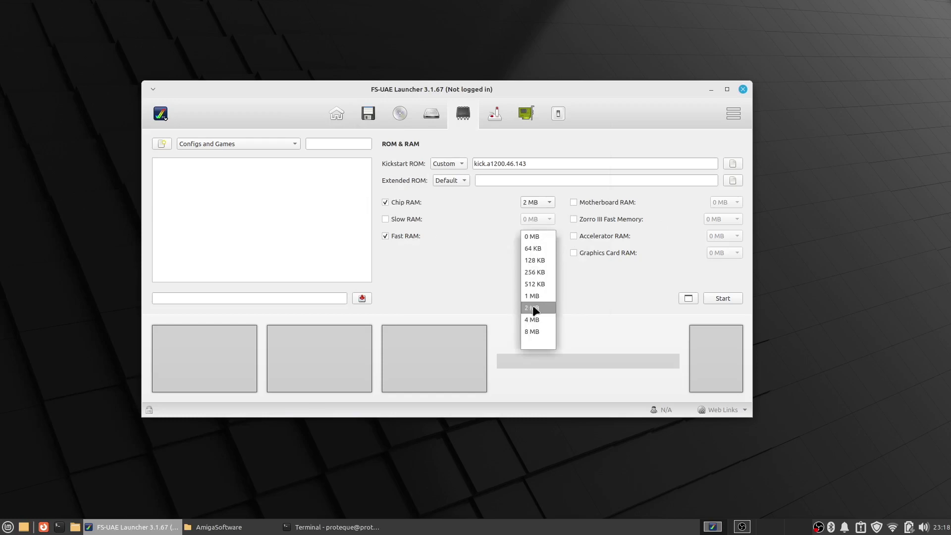
left_click(537, 319)
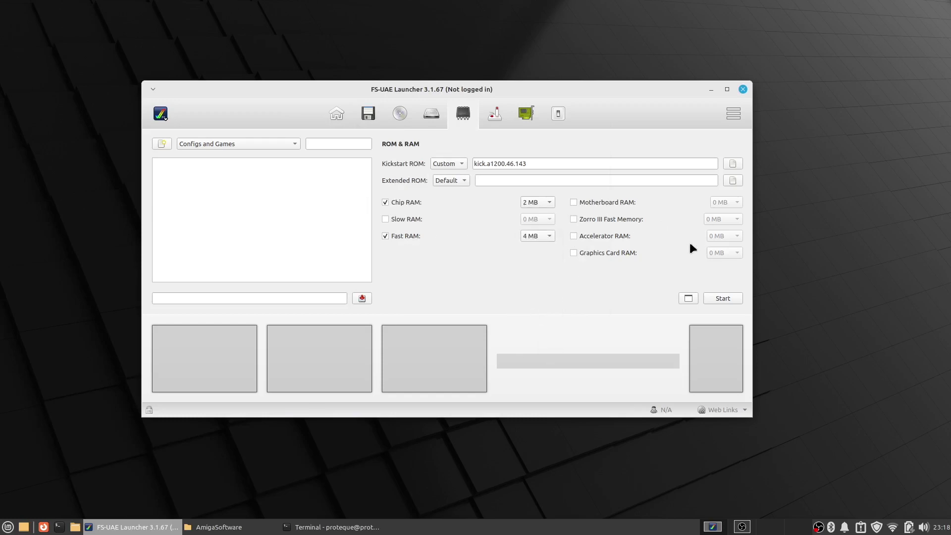
left_click(631, 218)
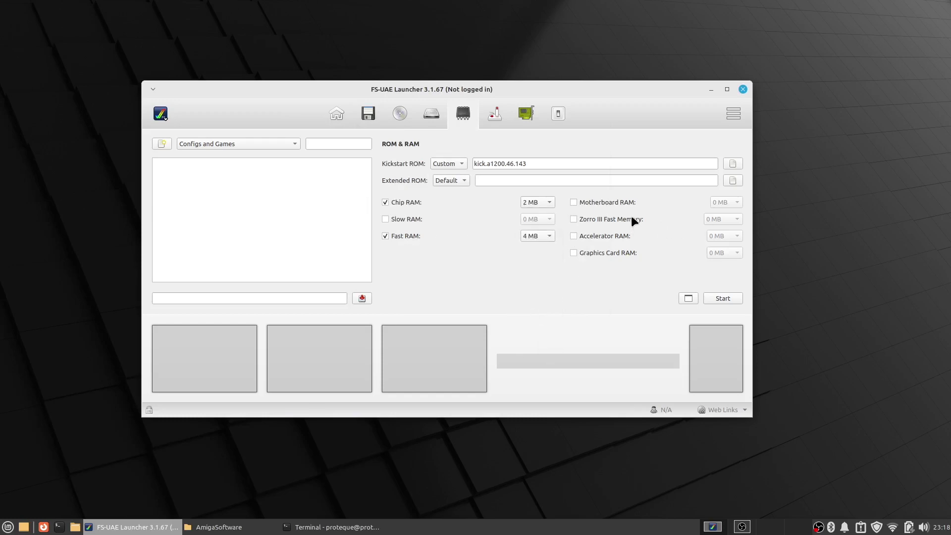
left_click(721, 219)
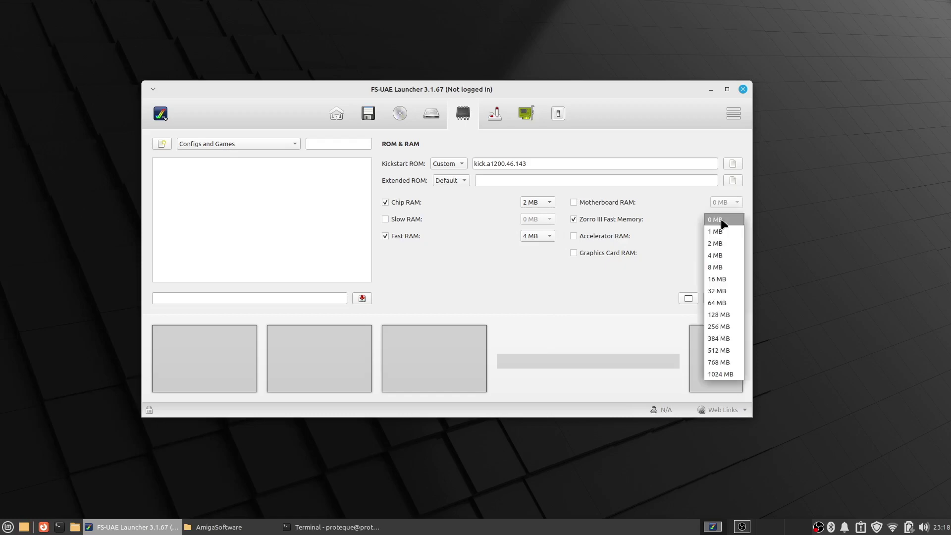
left_click(723, 302)
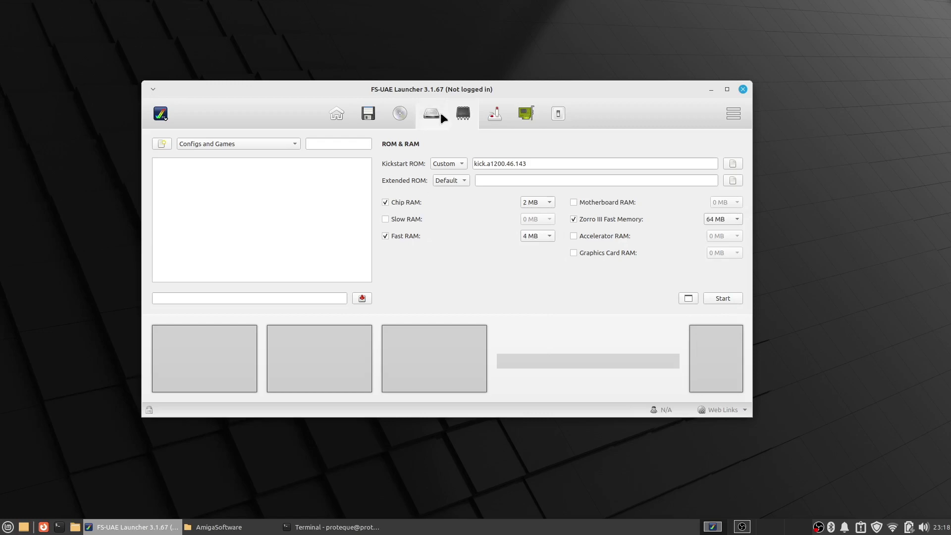
- Set a custom 68020 CPU on the Additional Configuration page
left_click(496, 114)
left_click(527, 114)
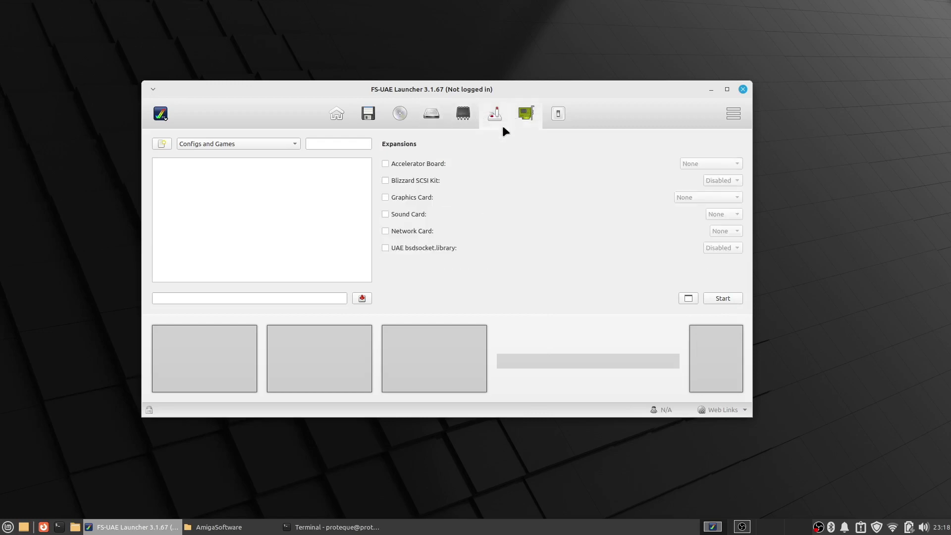
left_click(422, 162)
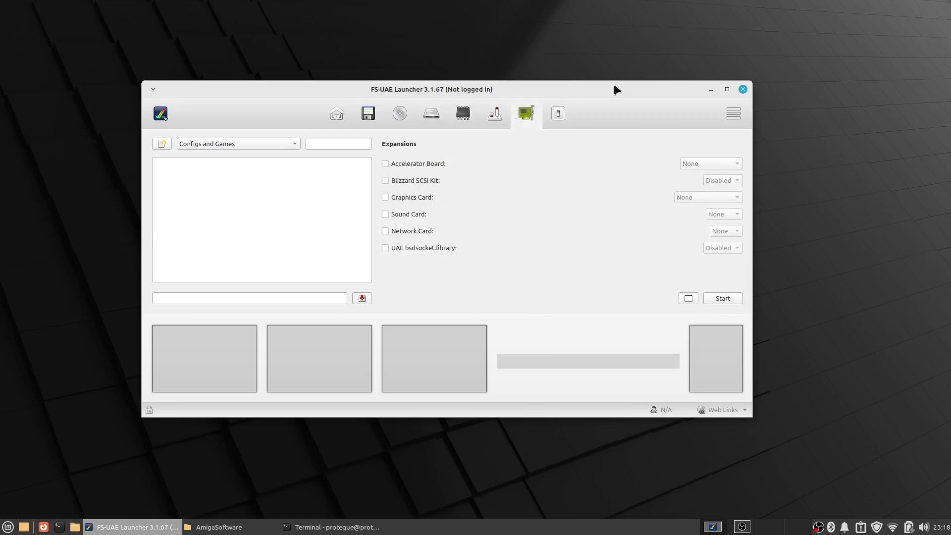
left_click(557, 114)
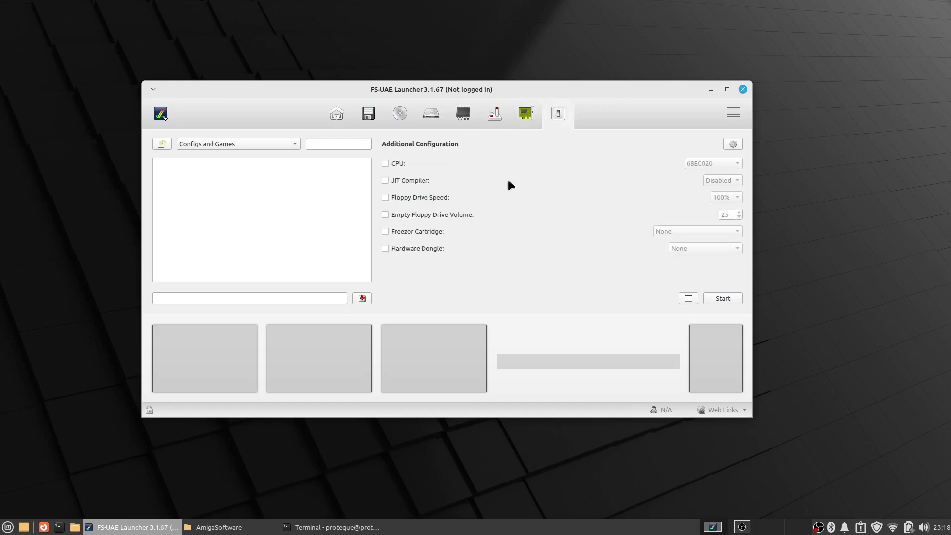
left_click(387, 164)
left_click(713, 159)
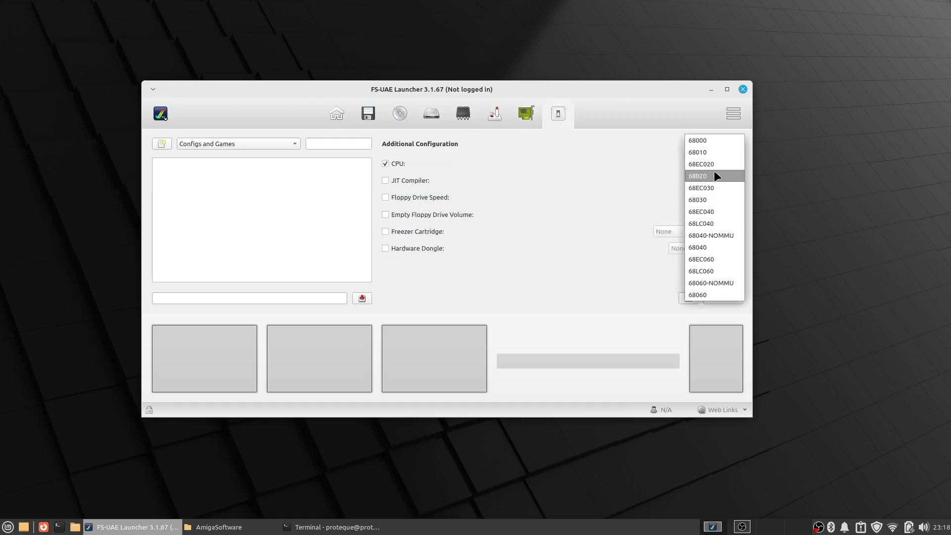
left_click(716, 176)
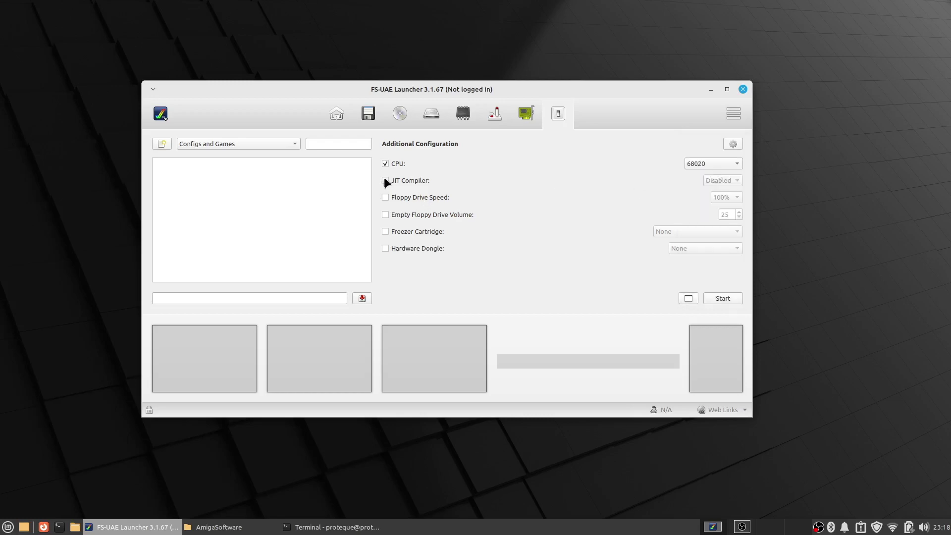
- Enable the JIT compiler, set Turbo floppy speed and empty floppy drive volume 0
left_click(386, 181)
left_click(723, 180)
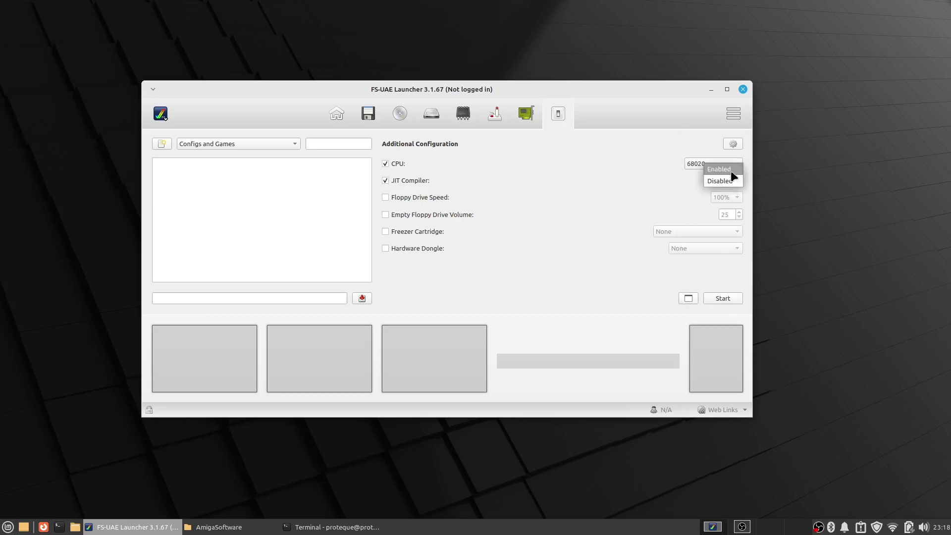
left_click(725, 170)
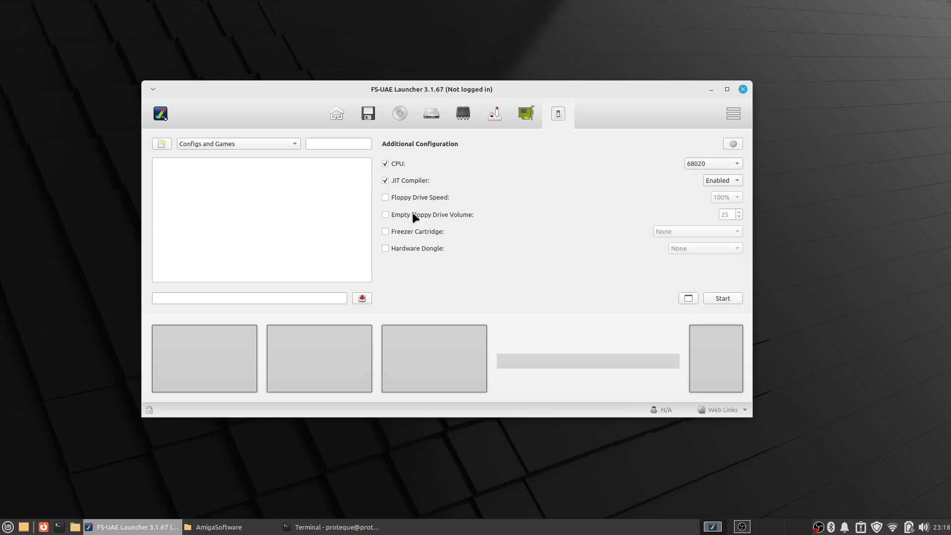
left_click(385, 196)
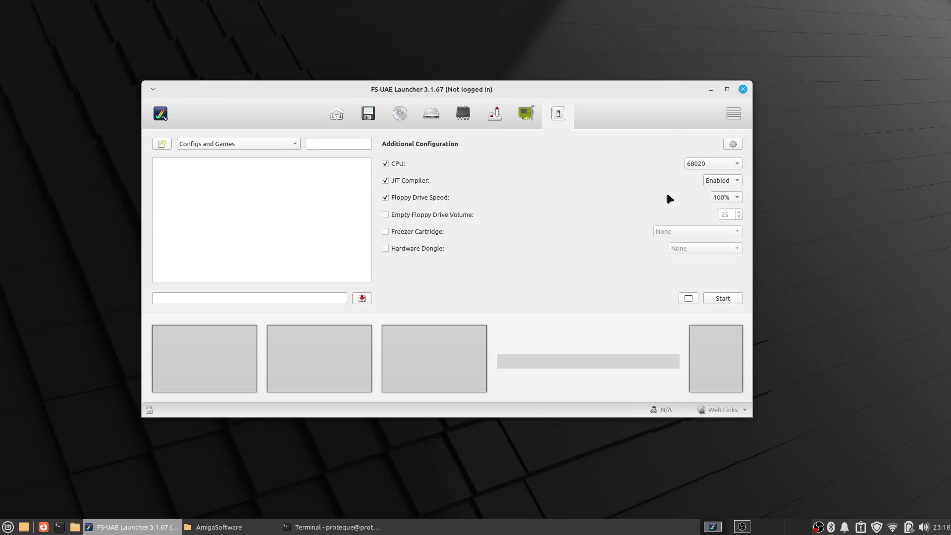
left_click(725, 197)
left_click(386, 214)
left_click_drag(735, 215, 719, 214)
- Save the configuration as 'Template' and switch the emulator to fullscreen
left_click(218, 297)
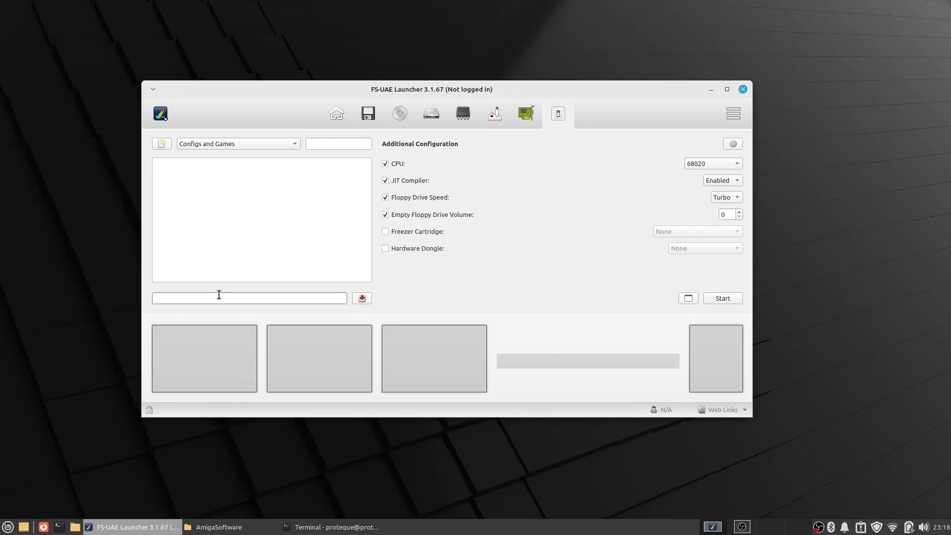
type("Template")
left_click(361, 299)
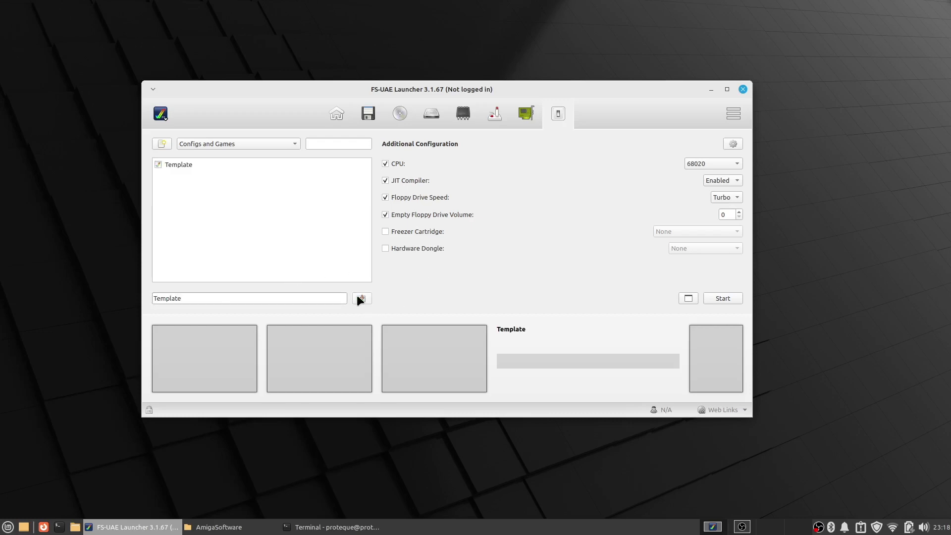
left_click(687, 299)
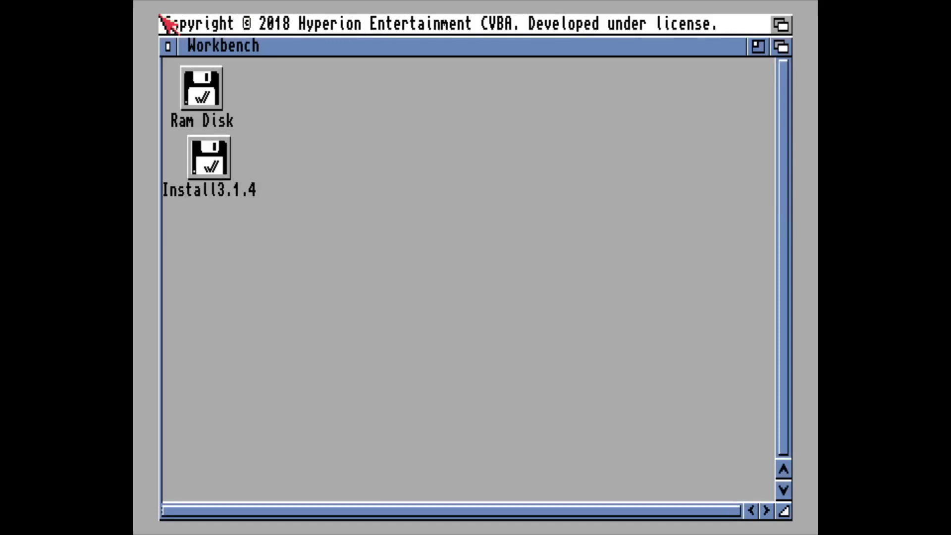
- Turn the Workbench window into a backdrop and bring up the Format Disk options for DH0
right_click(223, 30)
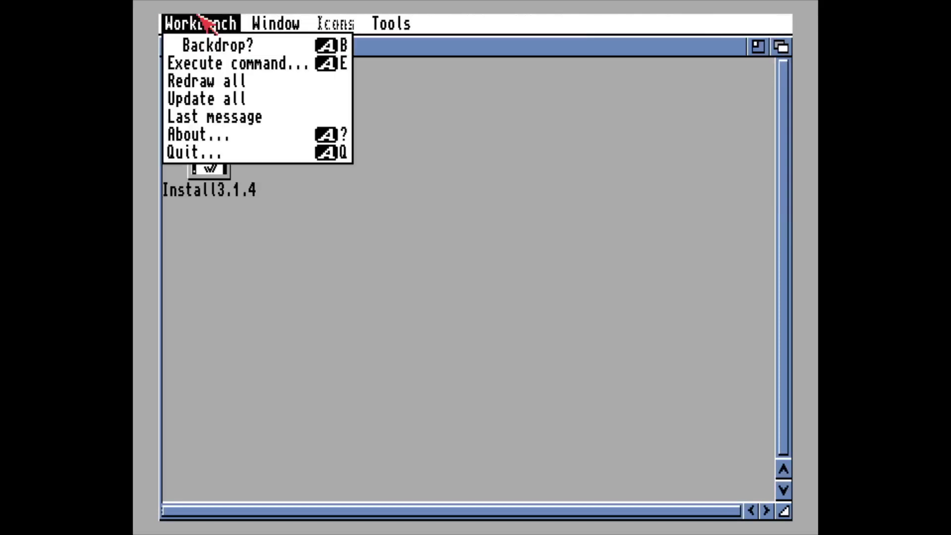
right_click(218, 47)
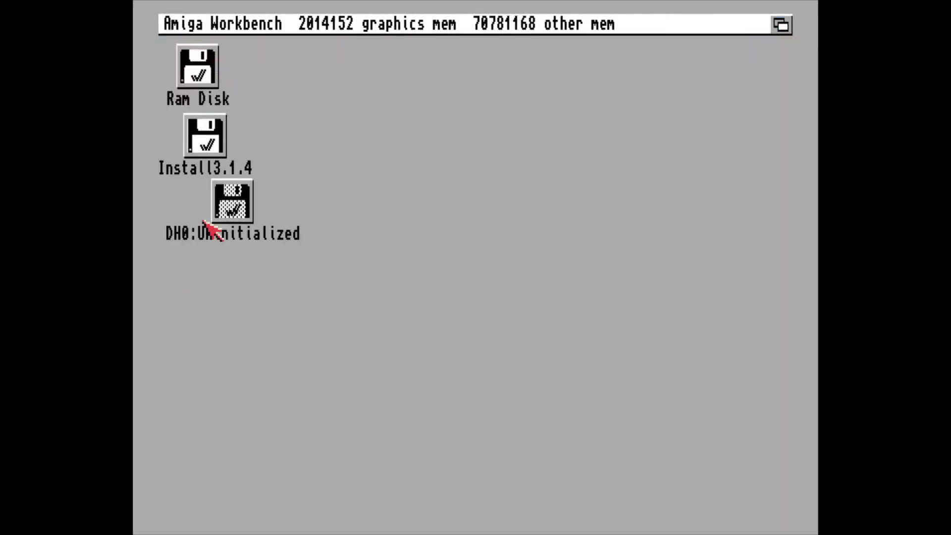
left_click(236, 210)
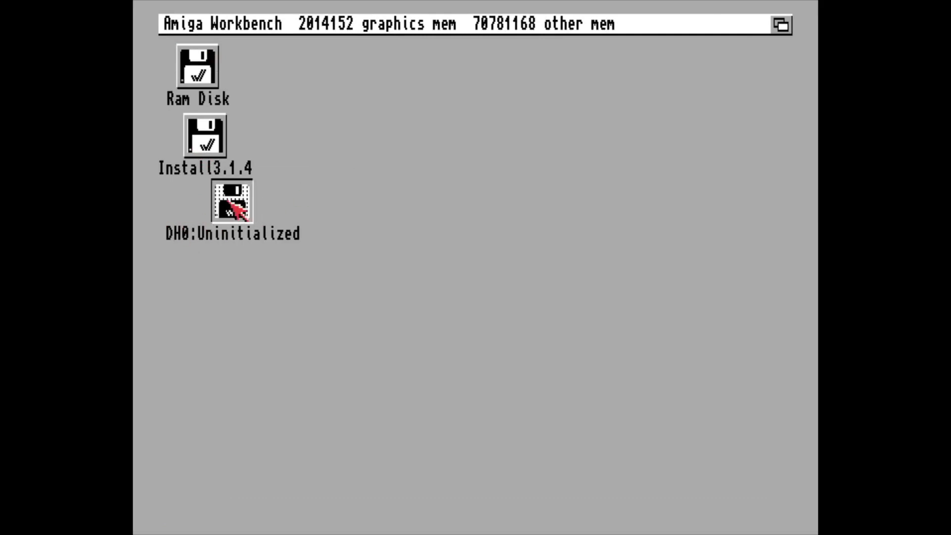
right_click(348, 23)
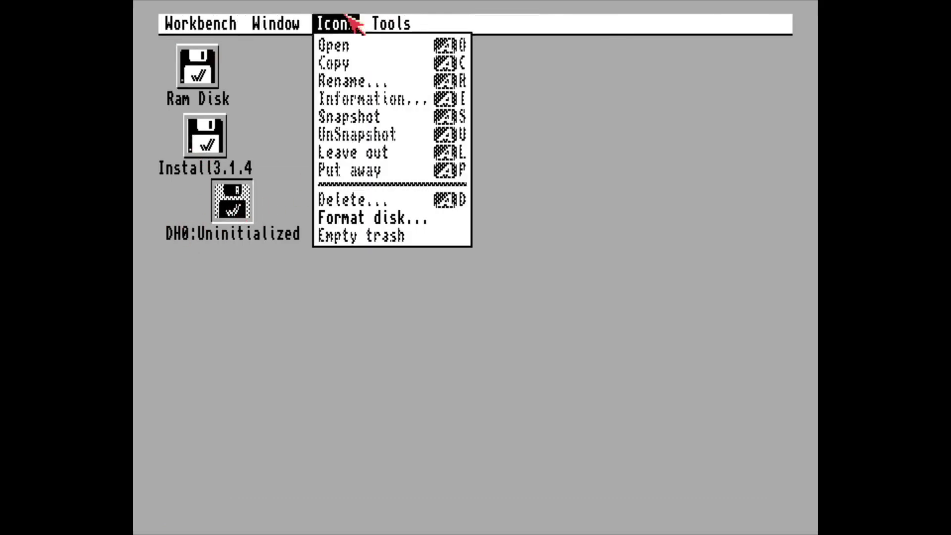
right_click(371, 220)
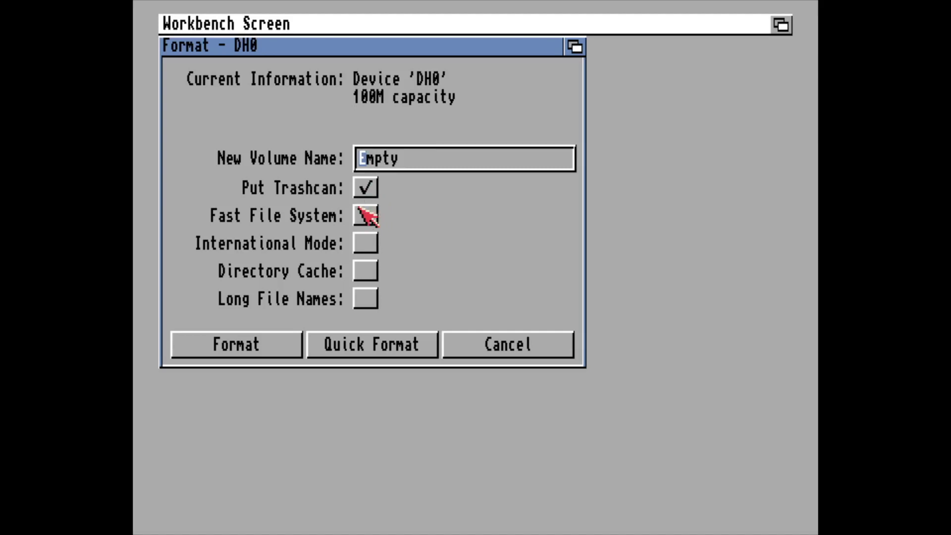
- Quick-format DH0 as a Fast File System volume named System, without a trashcan
left_click(369, 188)
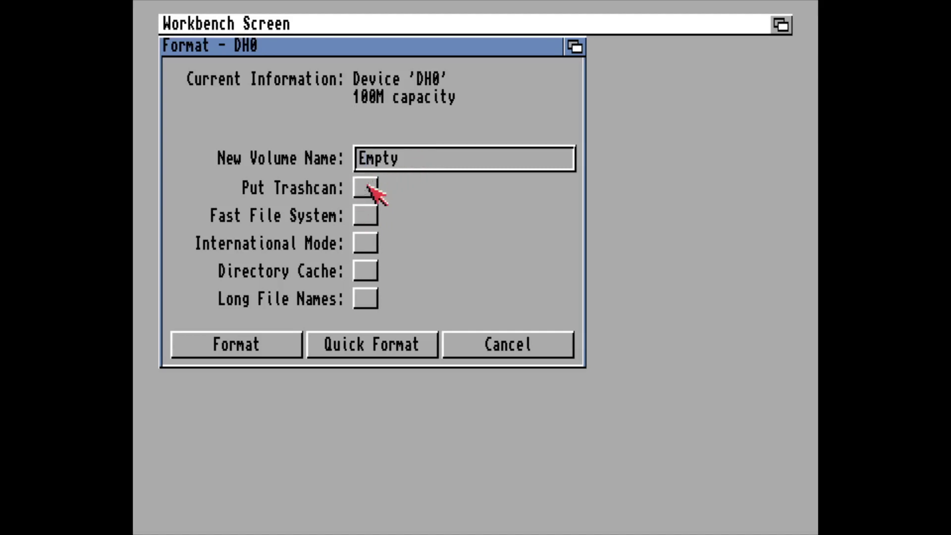
left_click(441, 161)
key("BackSpace")
key("BackSpace")
key("BackSpace")
key("BackSpace")
key("BackSpace")
type("System")
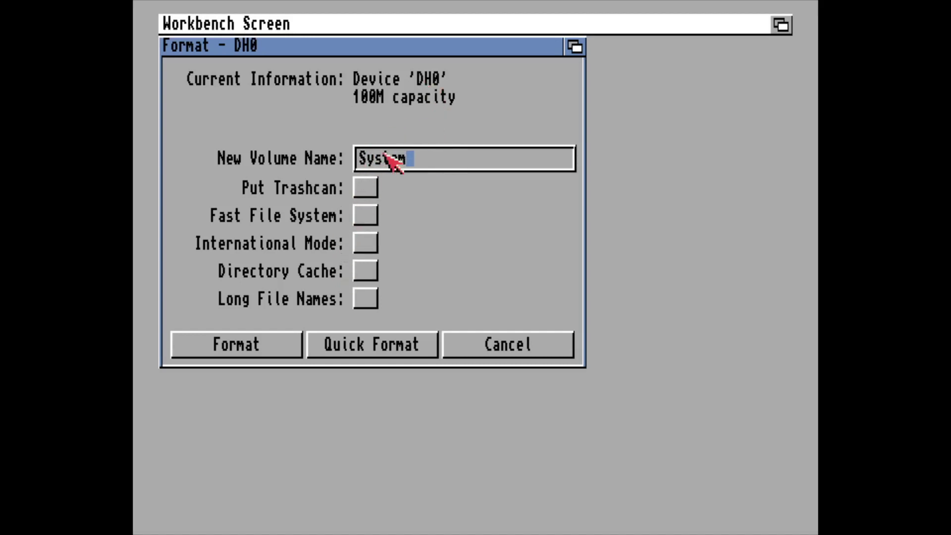
left_click(365, 216)
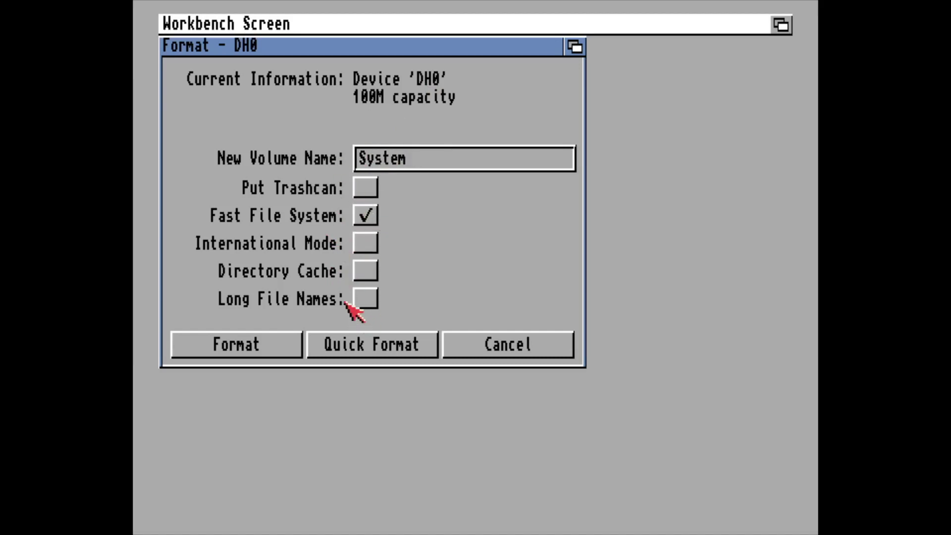
left_click(361, 350)
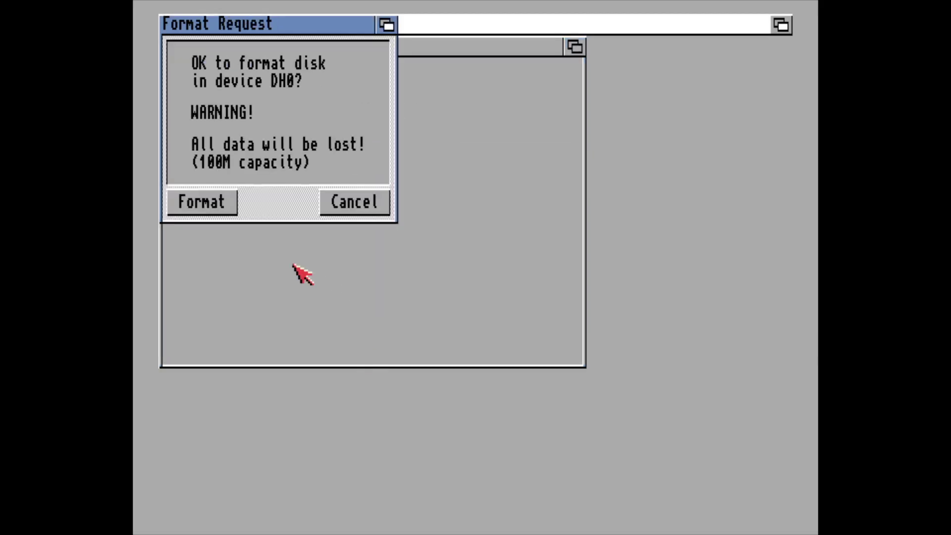
left_click(201, 203)
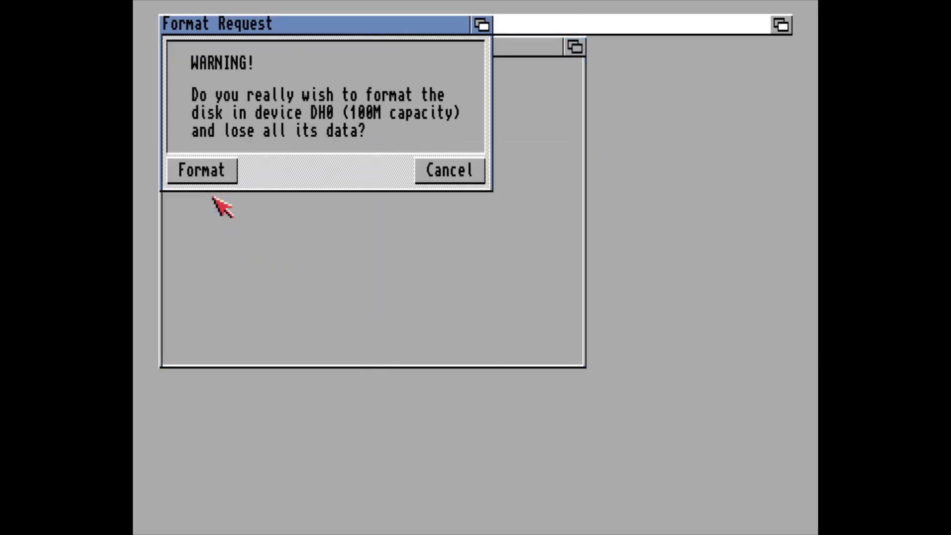
left_click(207, 171)
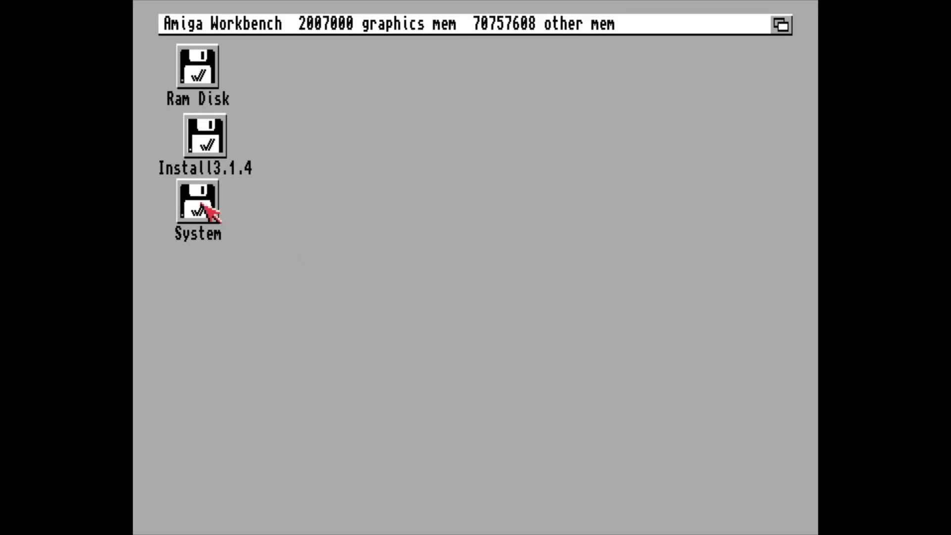
- Check the new System drive, then launch the English installer from the Install3.1.4 disk
double_click(210, 211)
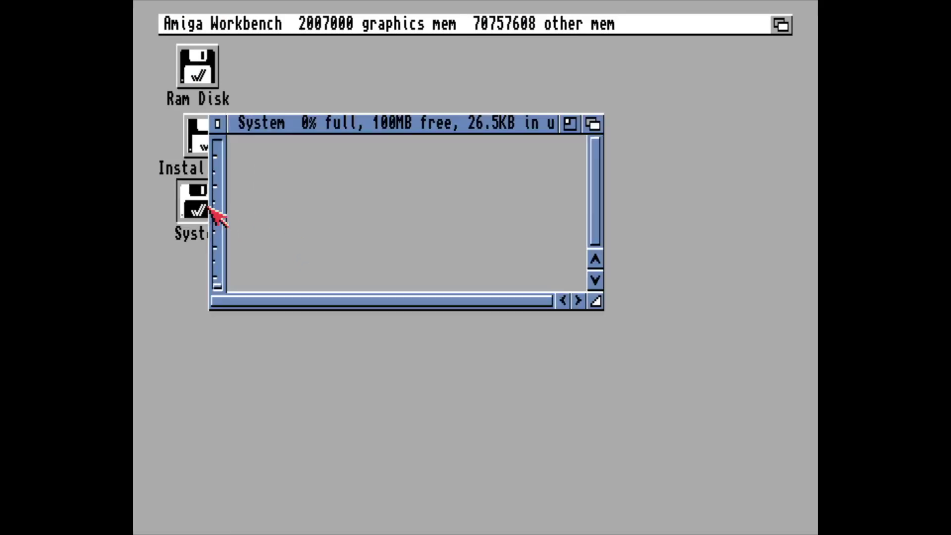
left_click(218, 123)
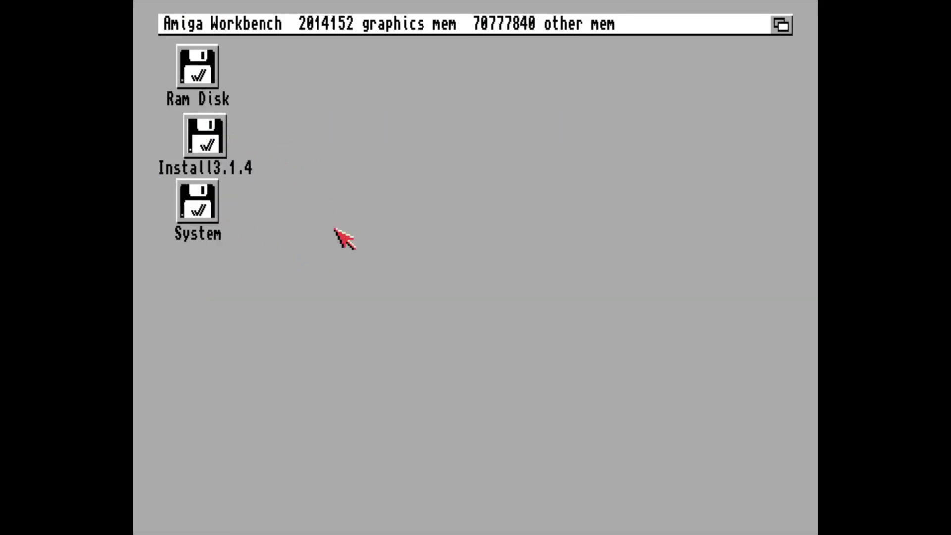
left_click(205, 136)
double_click(195, 138)
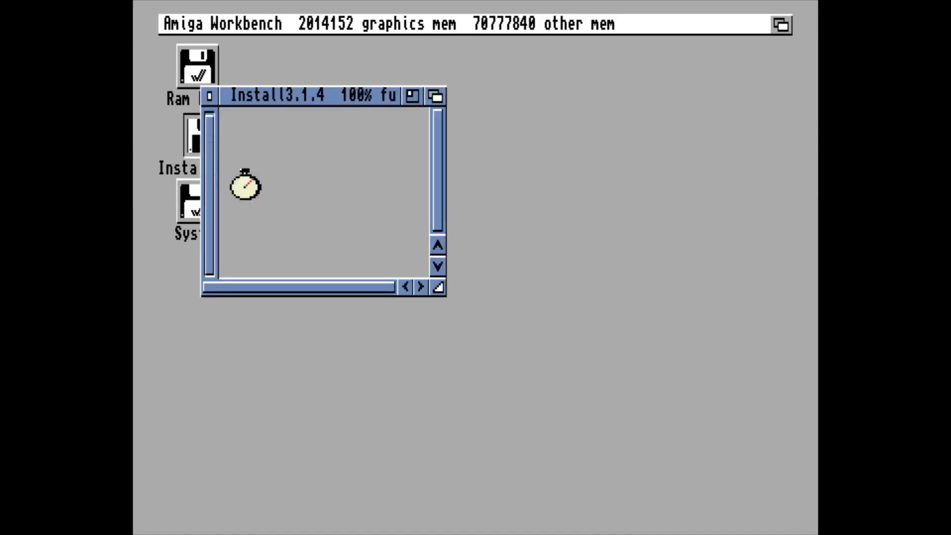
double_click(266, 137)
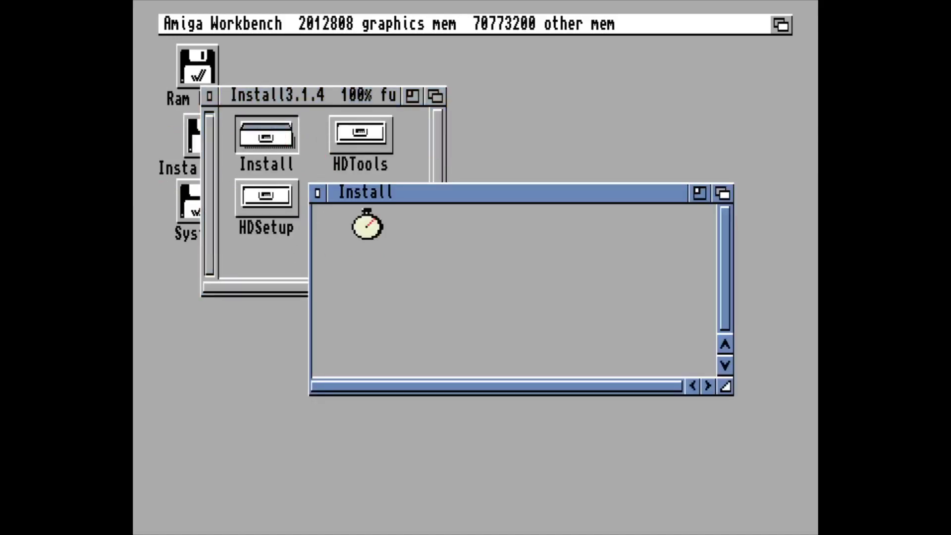
double_click(520, 239)
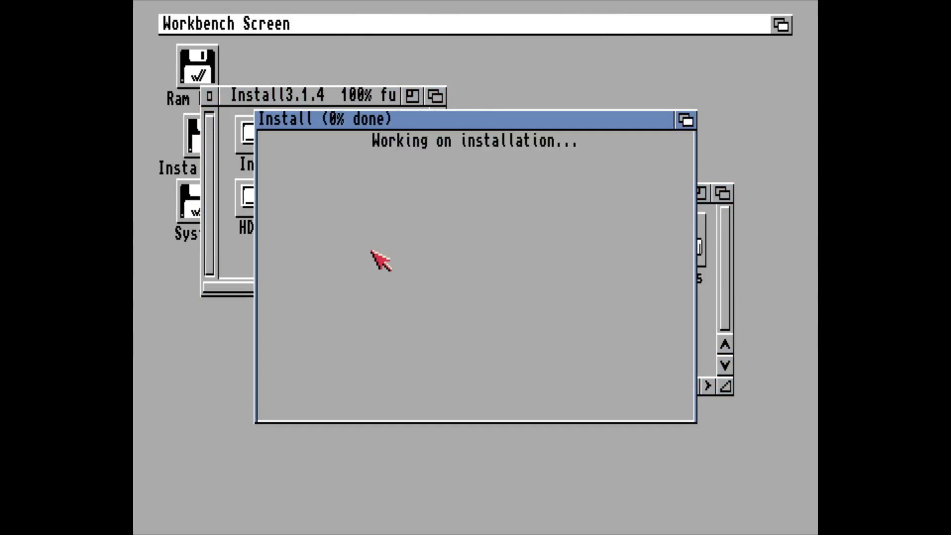
- Install Release 3.1.4 into System as an Intermediate User, with English as the only language
left_click(412, 405)
left_click(387, 377)
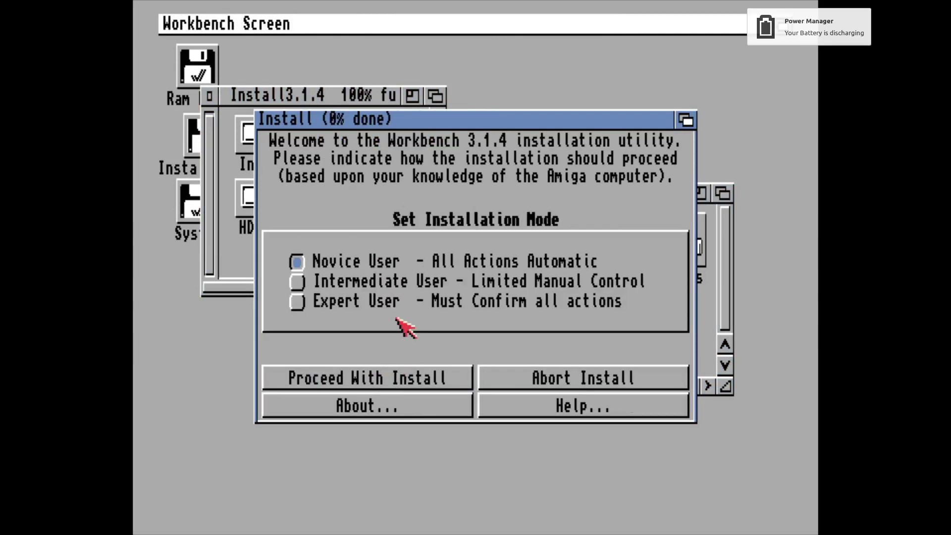
left_click(297, 282)
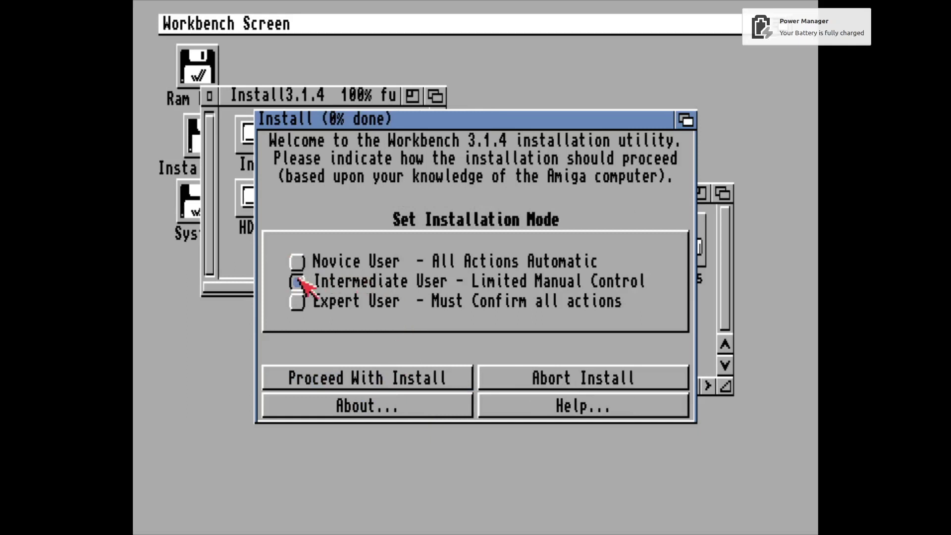
left_click(396, 380)
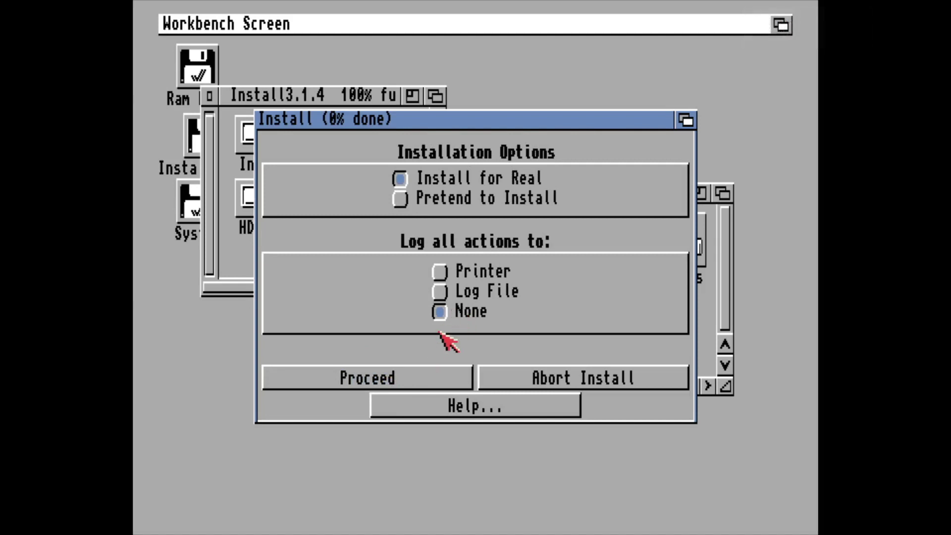
left_click(413, 383)
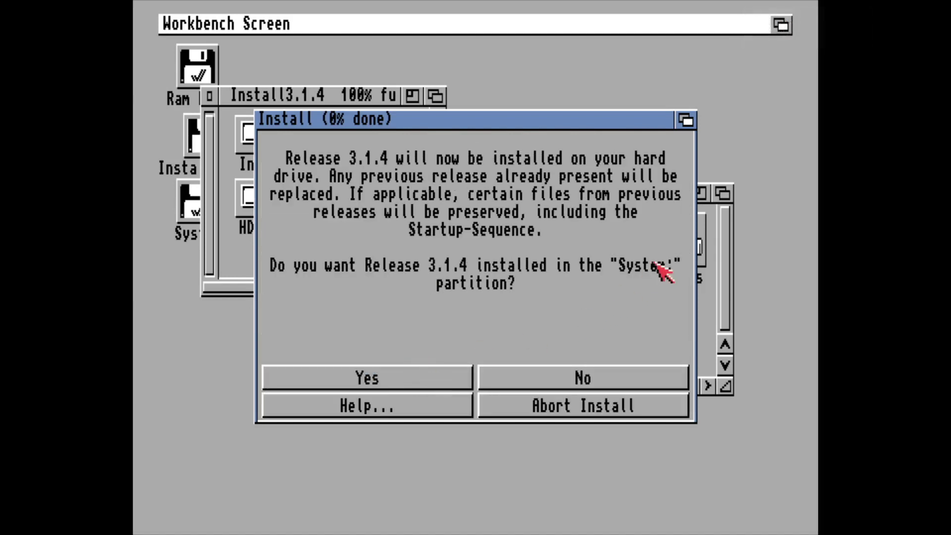
left_click(439, 380)
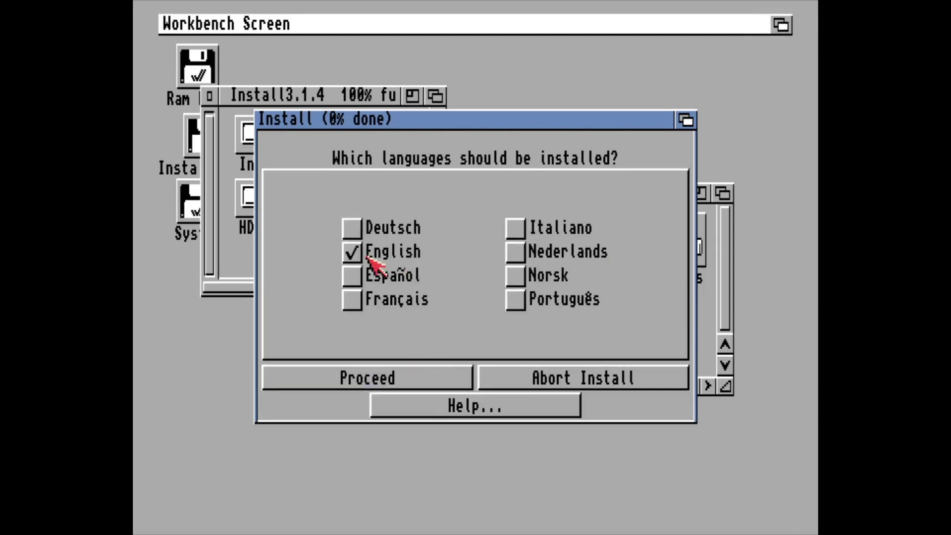
left_click(401, 379)
- Deselect the Epson, HP, NEC PinWriter and PostScript printer drivers
left_click(418, 220)
left_click(417, 244)
left_click(417, 267)
left_click(418, 292)
left_click(412, 378)
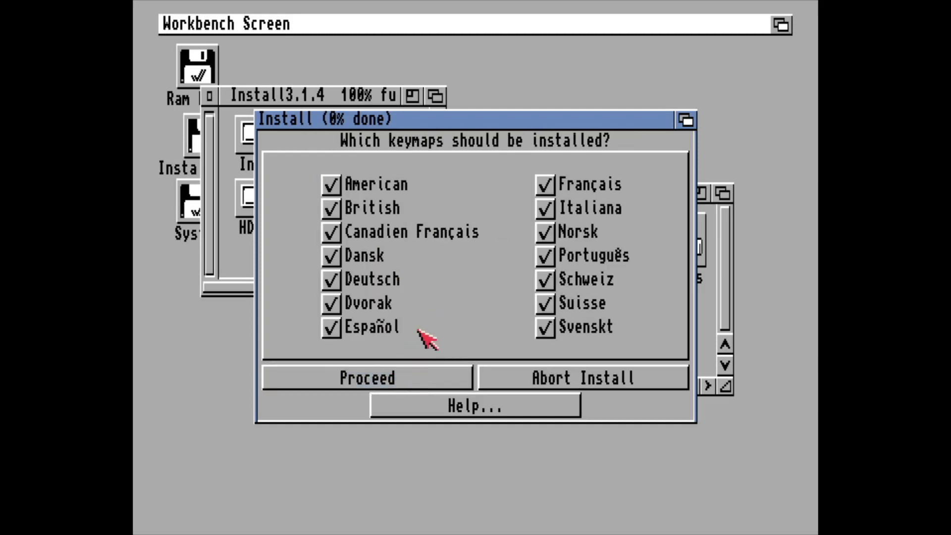
- Deselect every keymap except American, British and Norsk, and start copying files
left_click(332, 231)
left_click(331, 256)
left_click(331, 279)
left_click(332, 303)
left_click(332, 327)
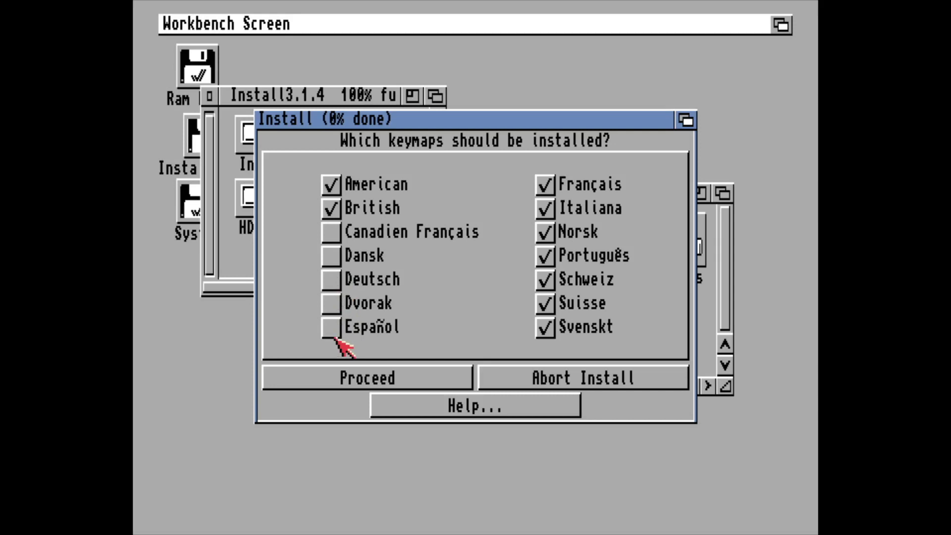
left_click(546, 185)
left_click(545, 208)
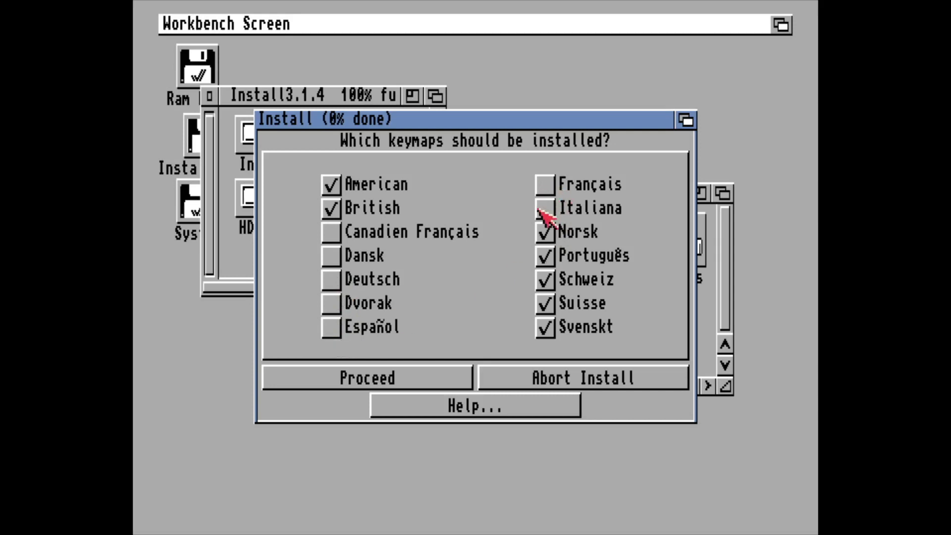
left_click(546, 256)
left_click(545, 279)
left_click(545, 303)
left_click(546, 327)
left_click(394, 378)
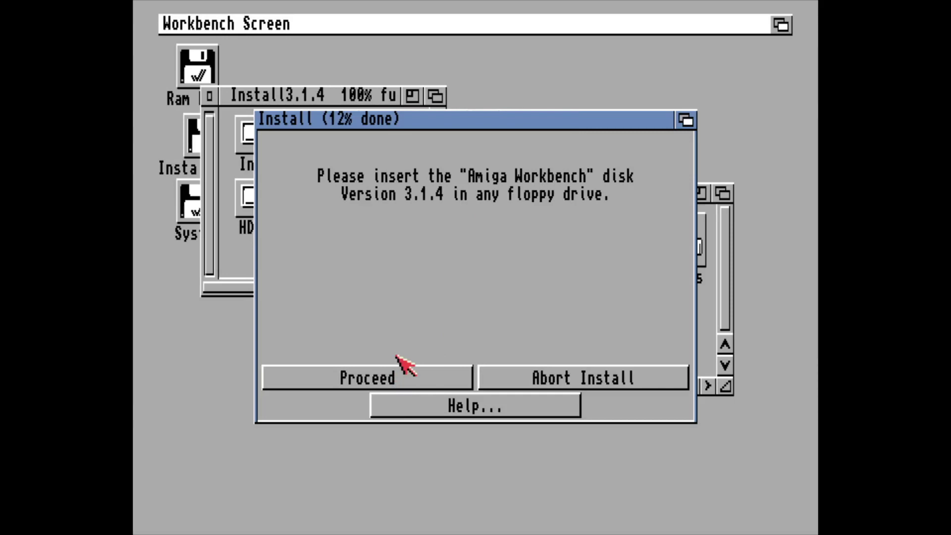
- Insert the Workbench 3.1.4 disk image into DF0 and continue the installation
key("F12")
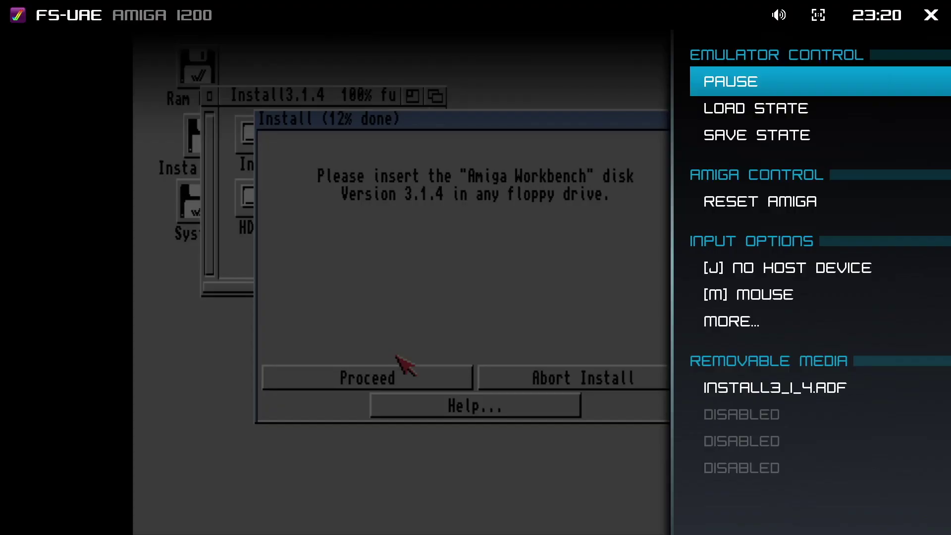
key("Down")
key("Down")
key("Down")
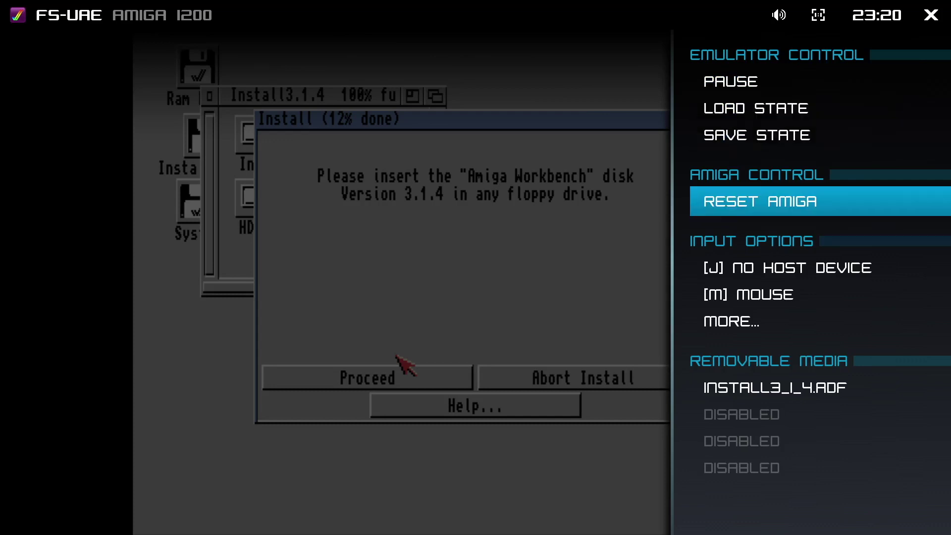
key("Down")
key("Down")
key("Down")
key("Down")
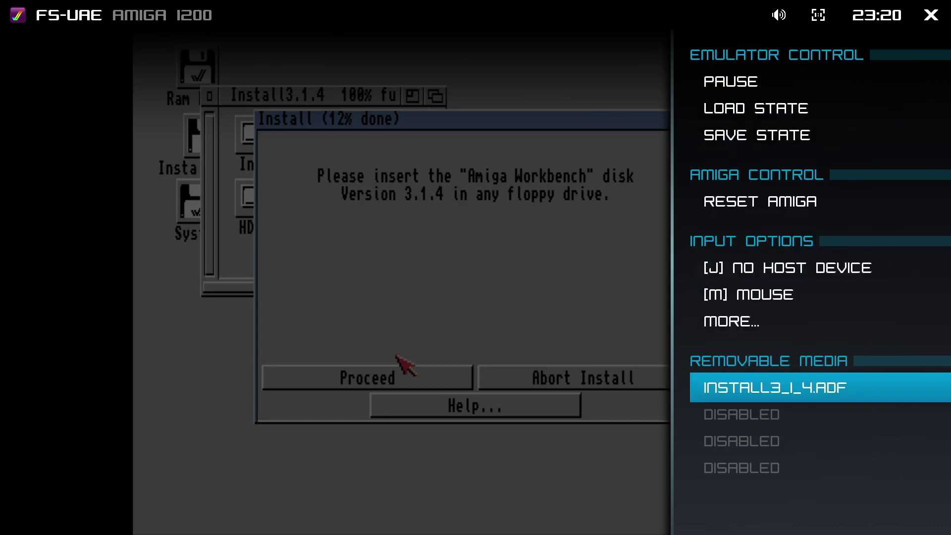
key("Return")
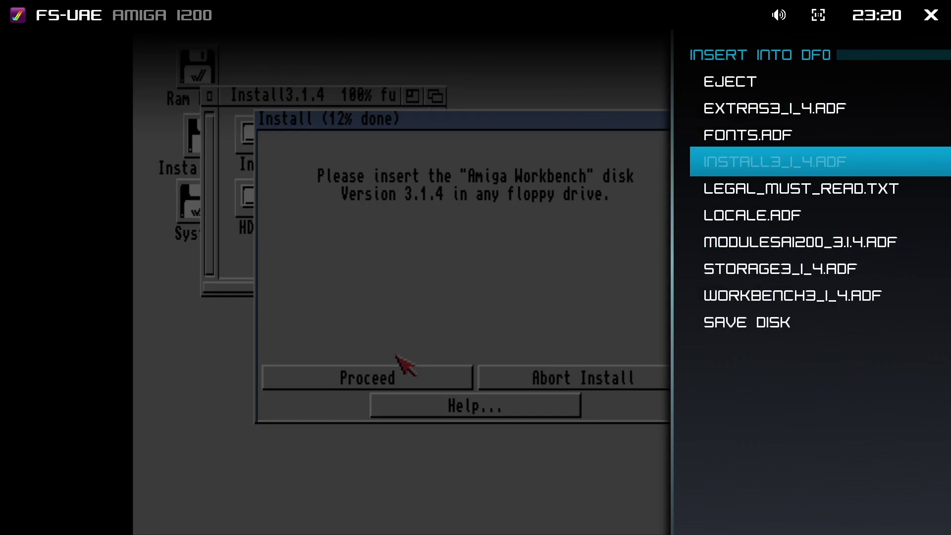
key("Down")
key("Down")
key("Down")
key("Down")
key("Down")
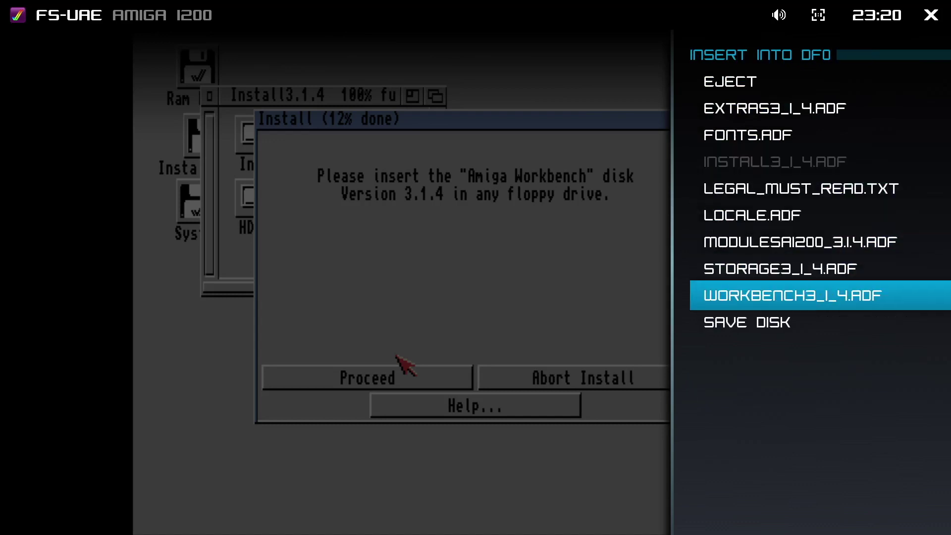
key("Return")
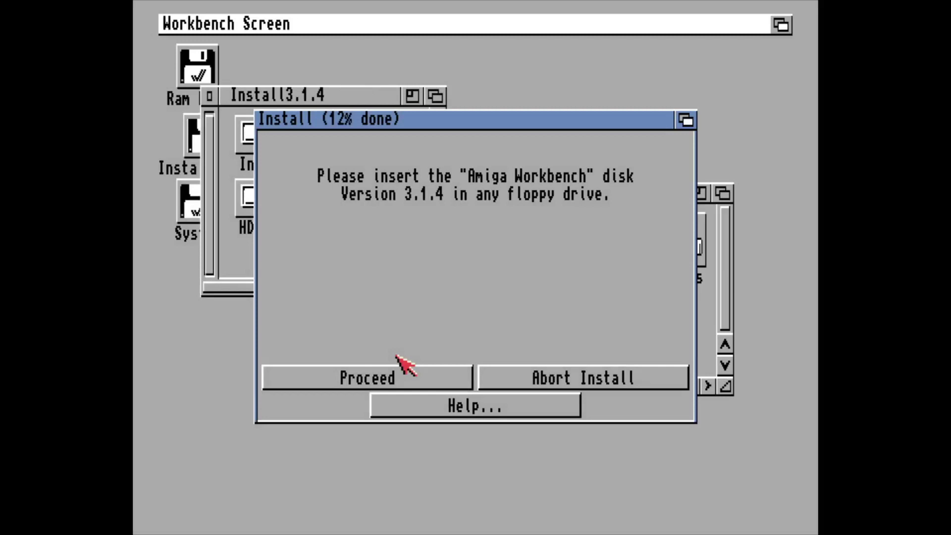
left_click(401, 371)
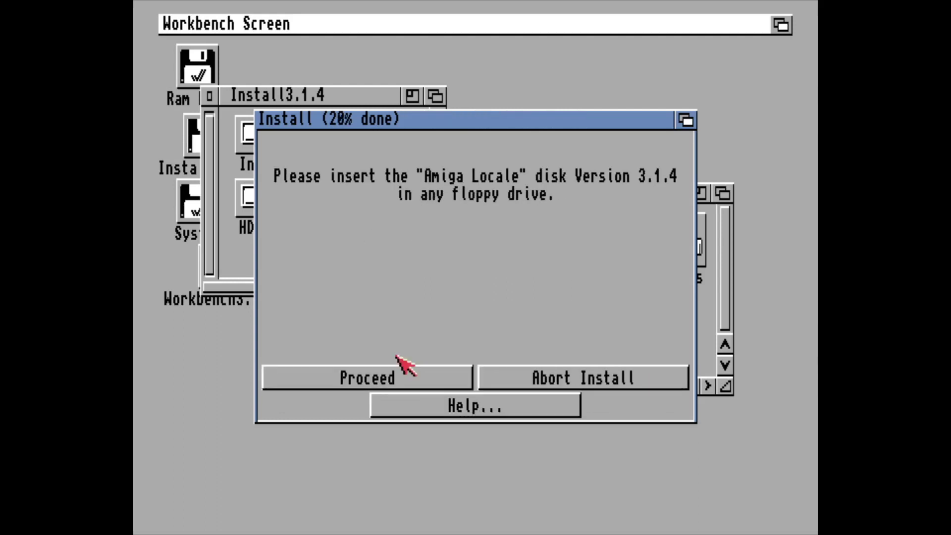
- Insert the Locale disk image into DF0 and continue the installation
key("F12")
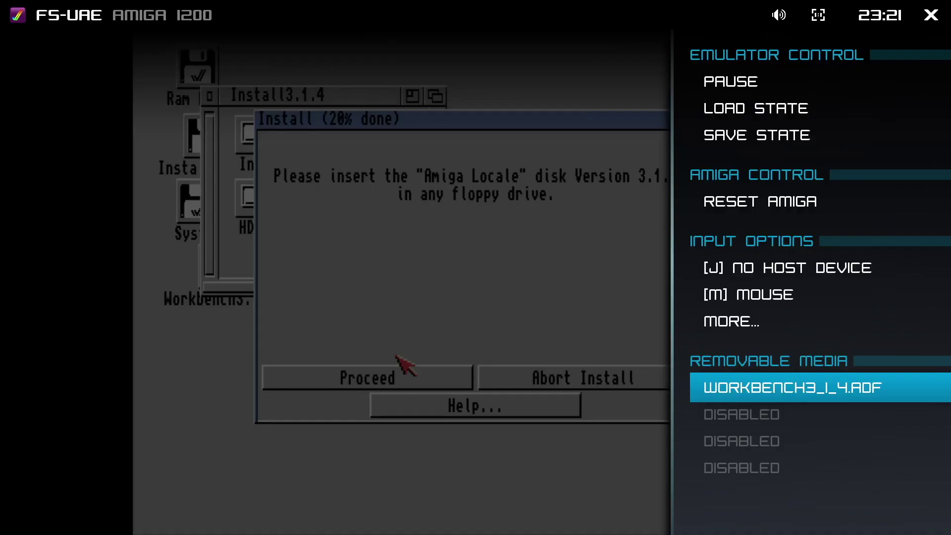
key("Return")
key("Up")
key("Up")
key("Up")
key("Down")
key("Down")
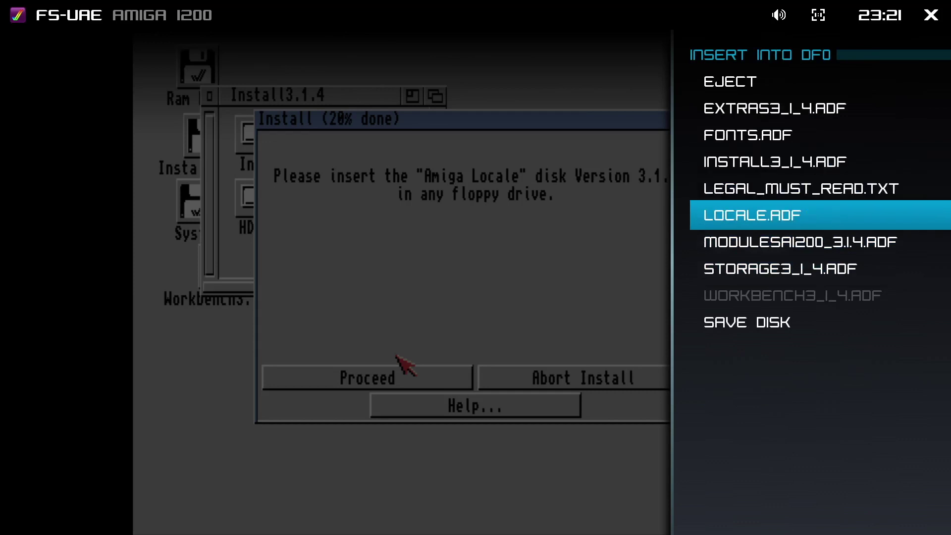
key("Return")
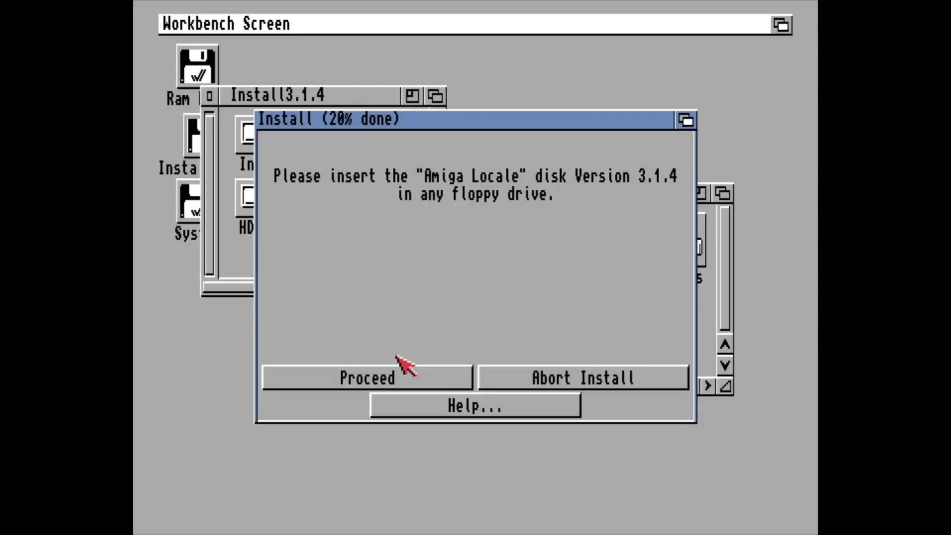
left_click(402, 364)
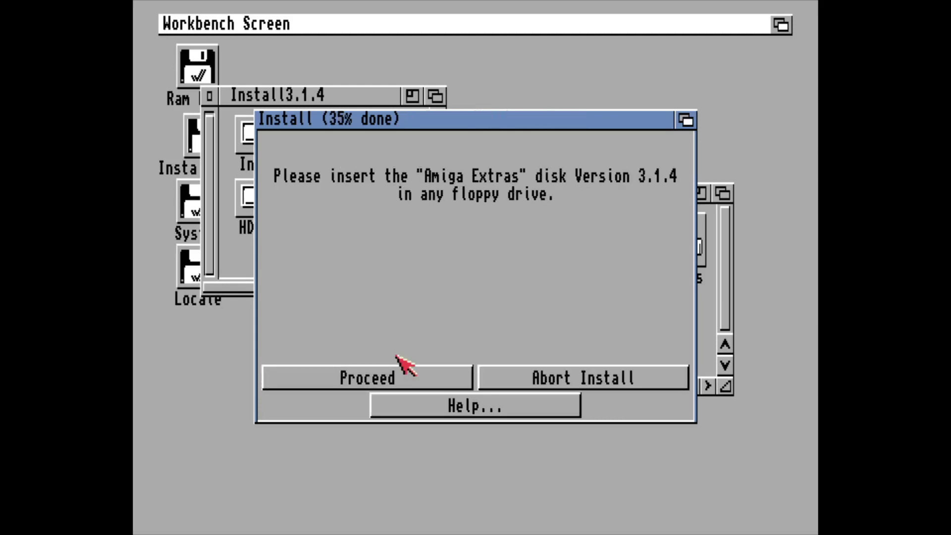
- Insert the Extras disk image into DF0 and continue the installation
key("F12")
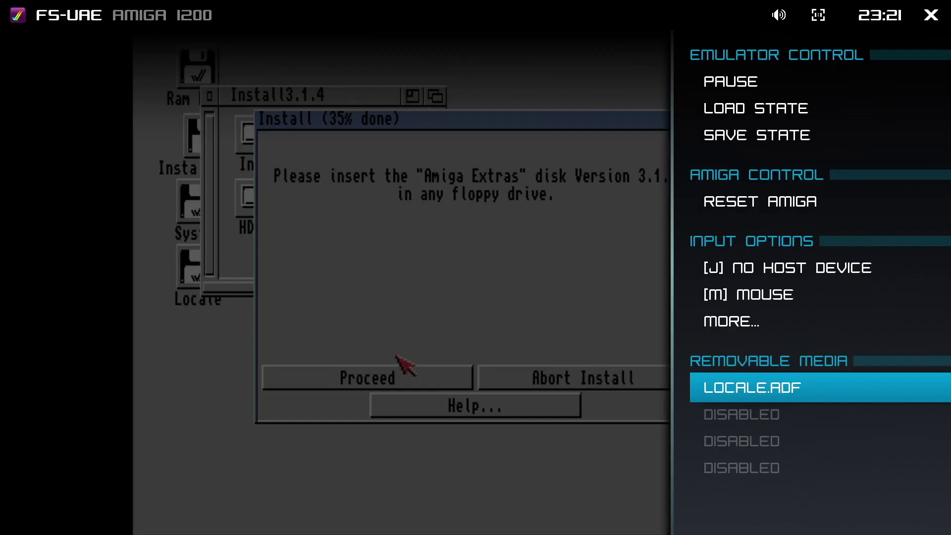
key("Return")
key("Up")
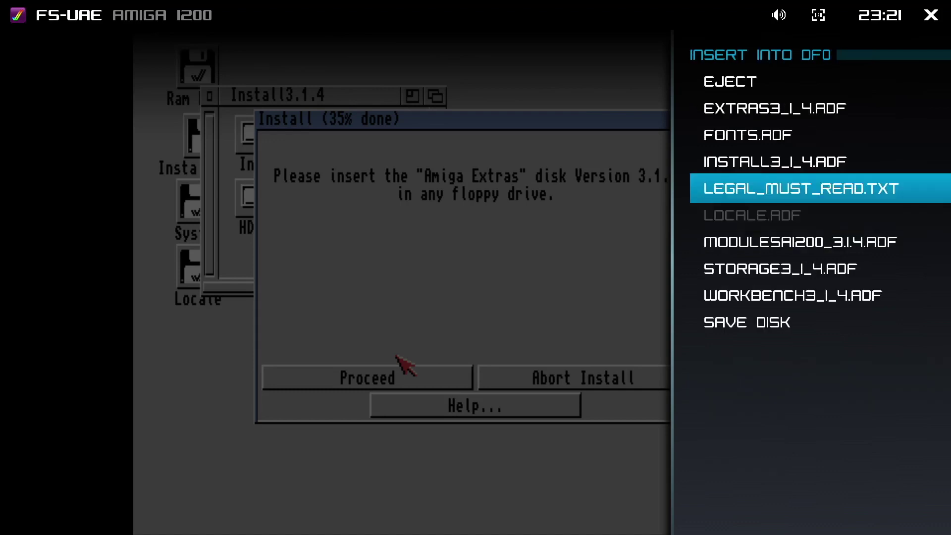
key("Up")
key("Up")
key("Return")
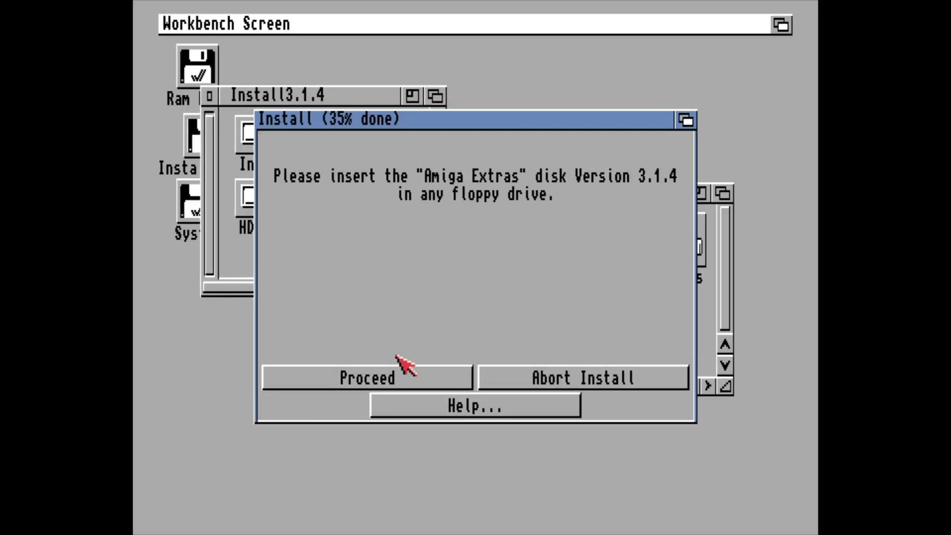
left_click(406, 366)
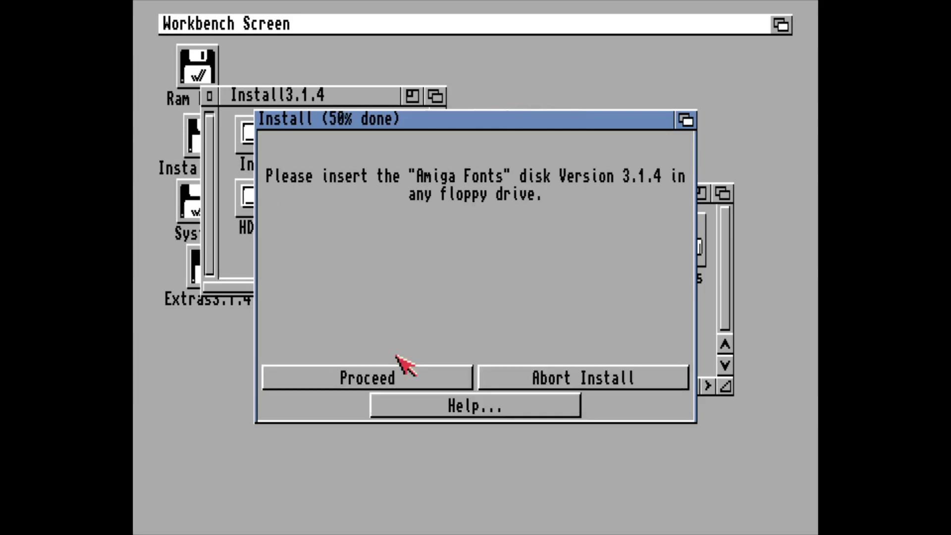
- Insert the Fonts disk image into DF0 and continue the installation
key("F12")
key("Return")
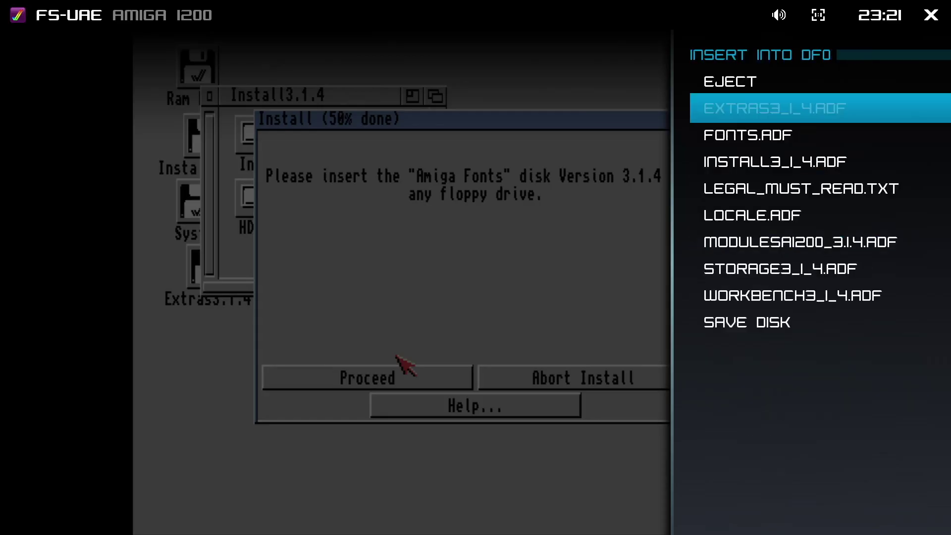
key("Down")
key("Return")
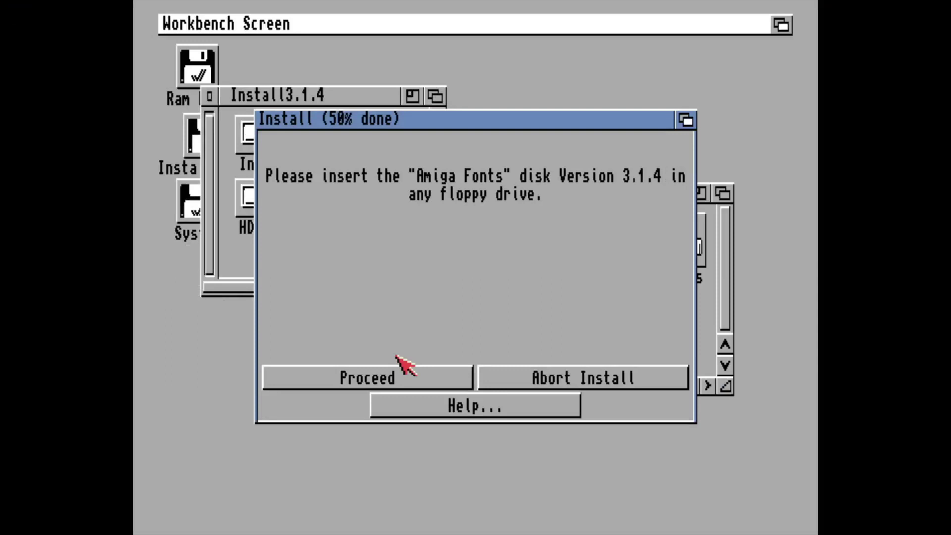
left_click(403, 365)
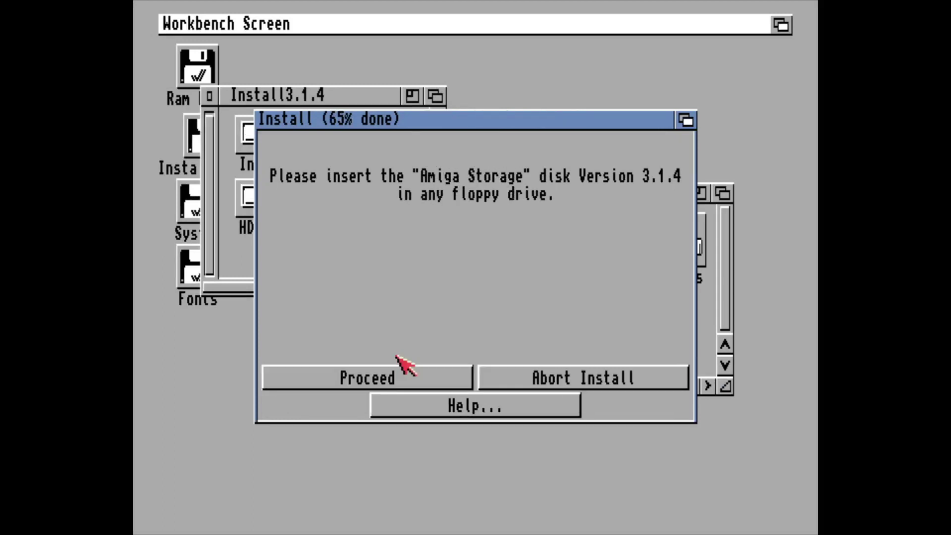
- Insert STORAGE3_1_4.ADF into DF0 and continue the installation
key("F12")
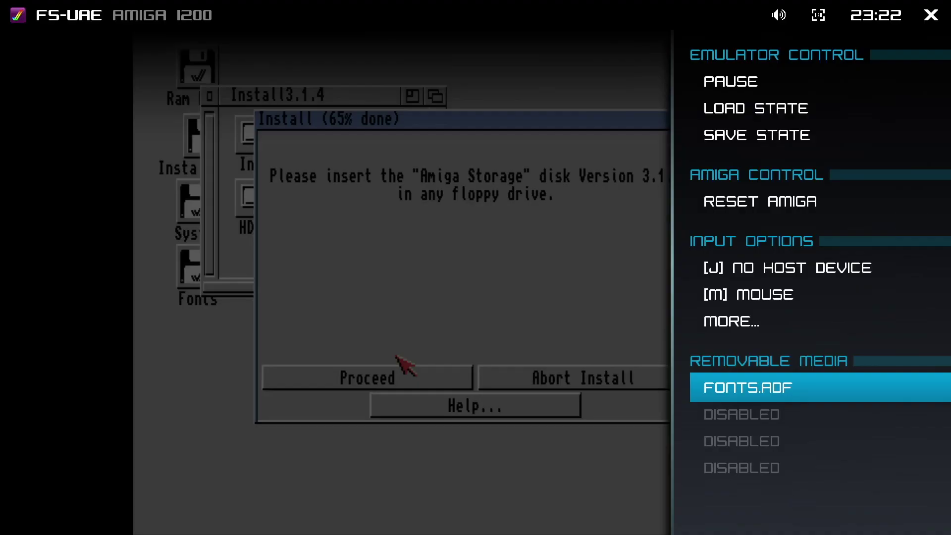
key("Return")
key("Down")
key("Down")
key("Down")
key("Down")
key("Down")
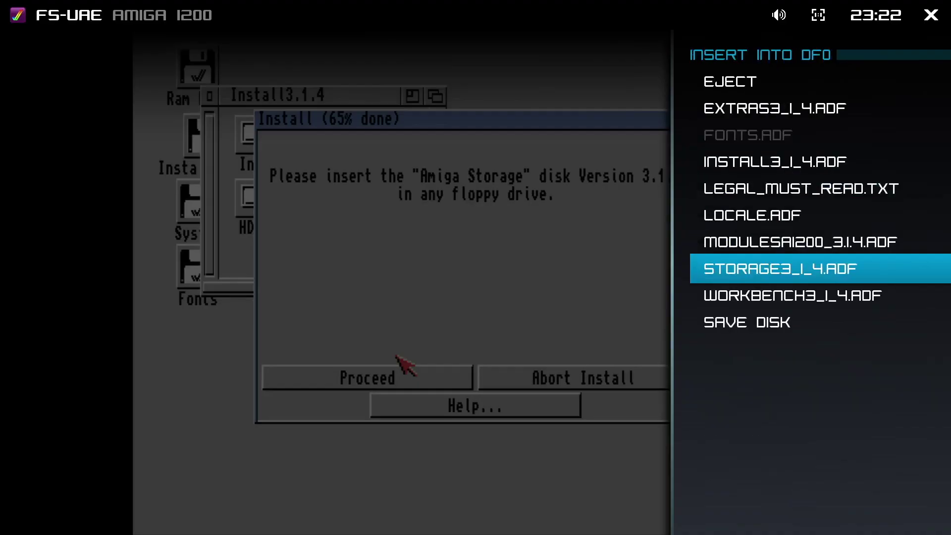
key("Return")
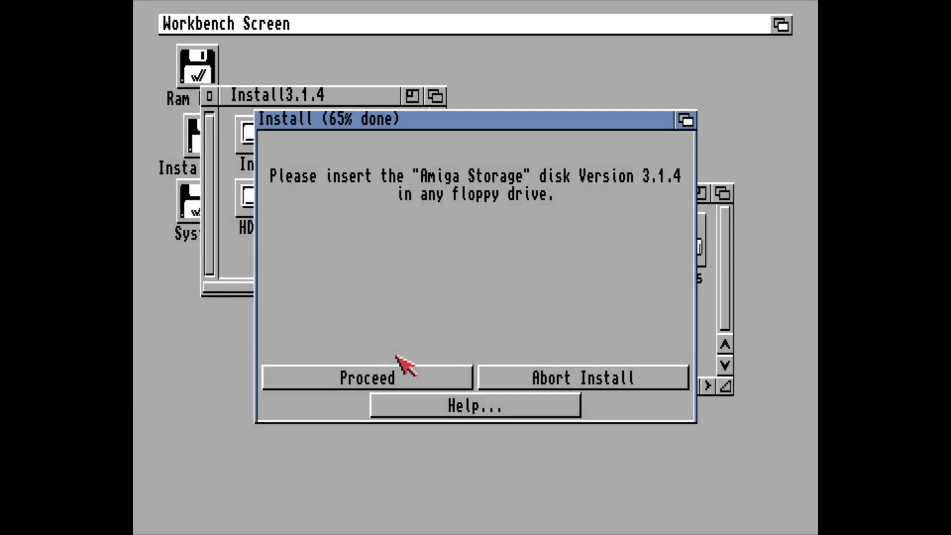
left_click(399, 364)
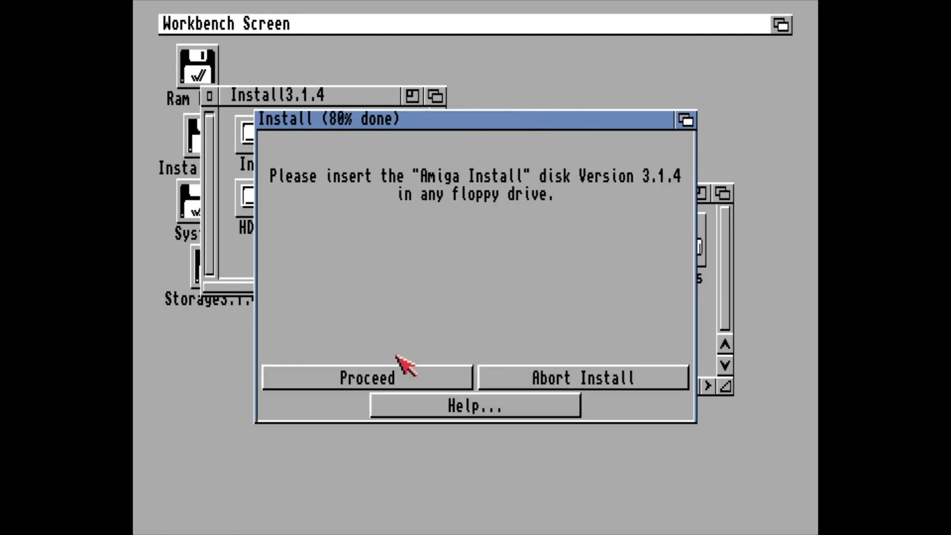
- Insert INSTALL3_1_4.ADF into DF0 and continue the installation
key("F12")
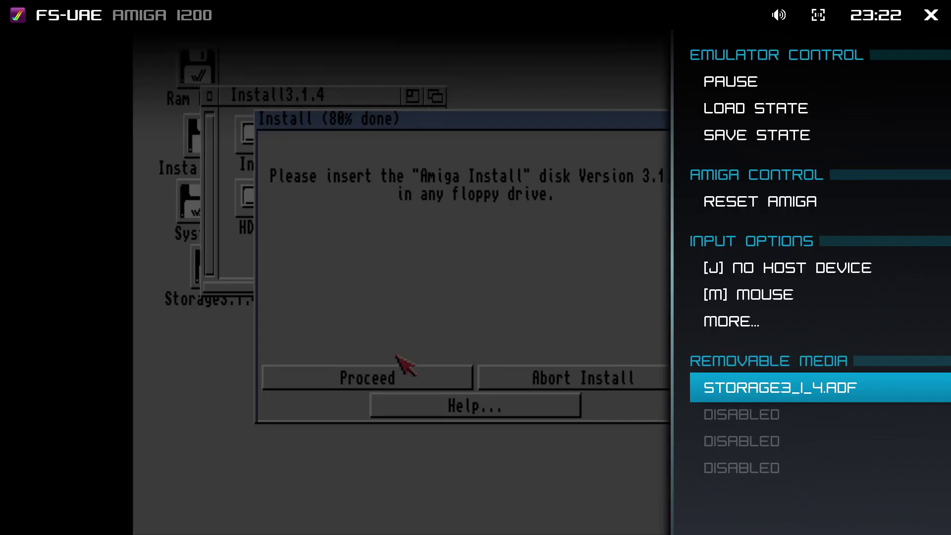
key("Return")
key("Up")
key("Up")
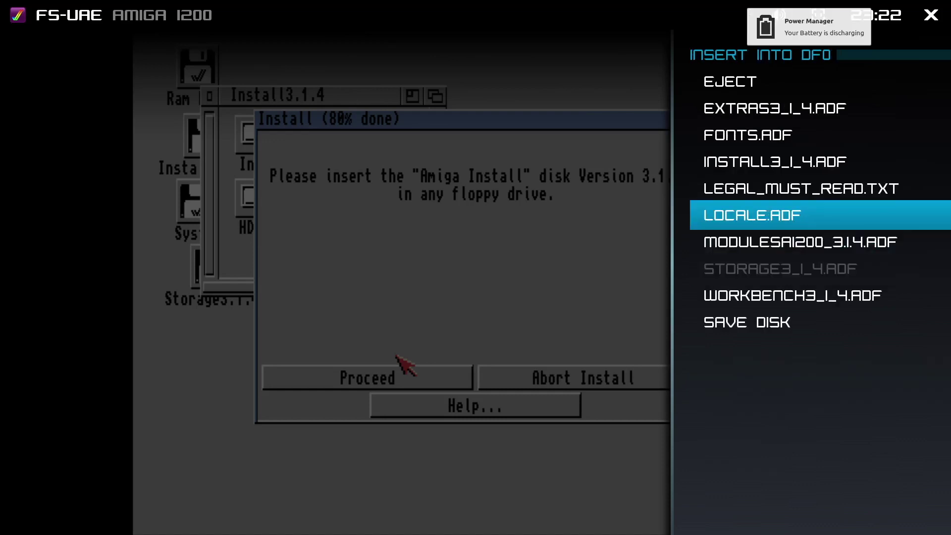
key("Up")
key("Return")
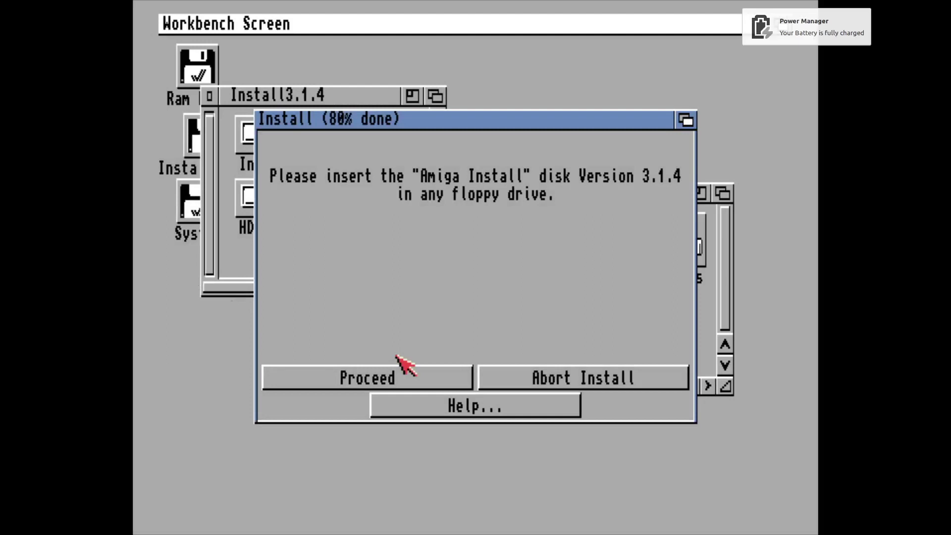
left_click(399, 361)
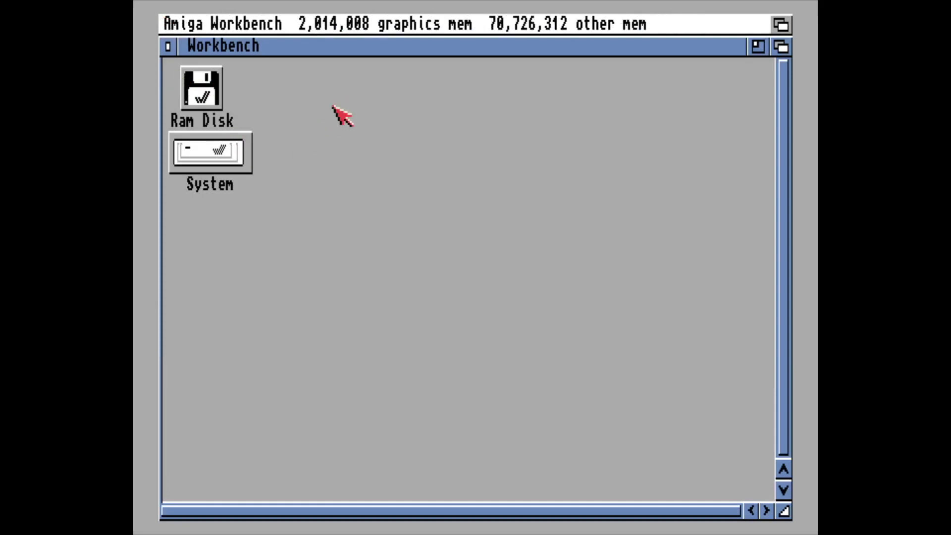
- Browse the System drive's contents, then move through the FS-UAE F12 menu toward quitting
double_click(232, 156)
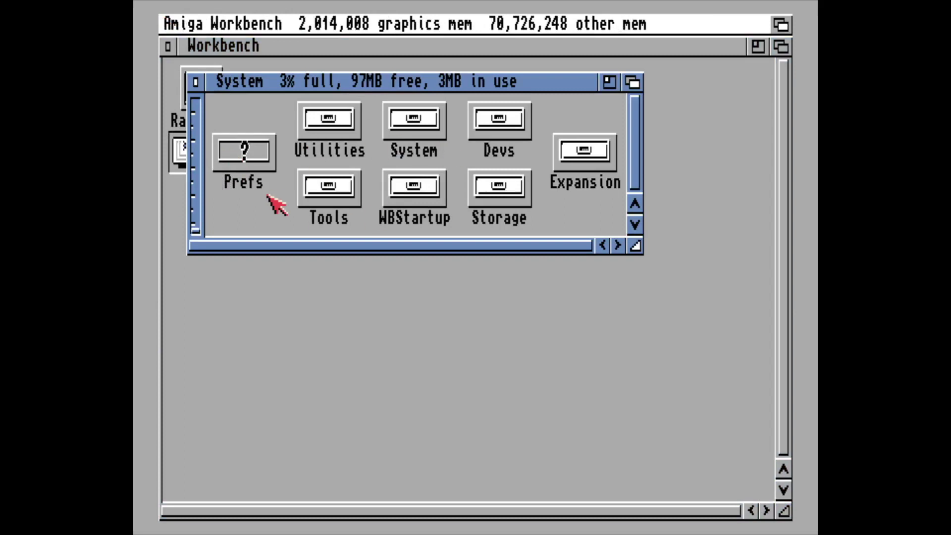
left_click(196, 82)
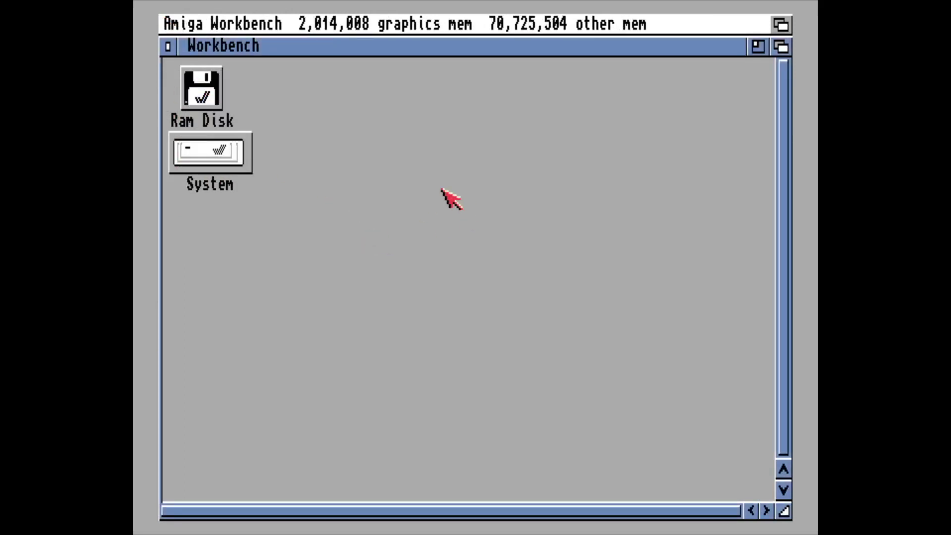
key("F12")
key("Up")
key("Up")
key("Up")
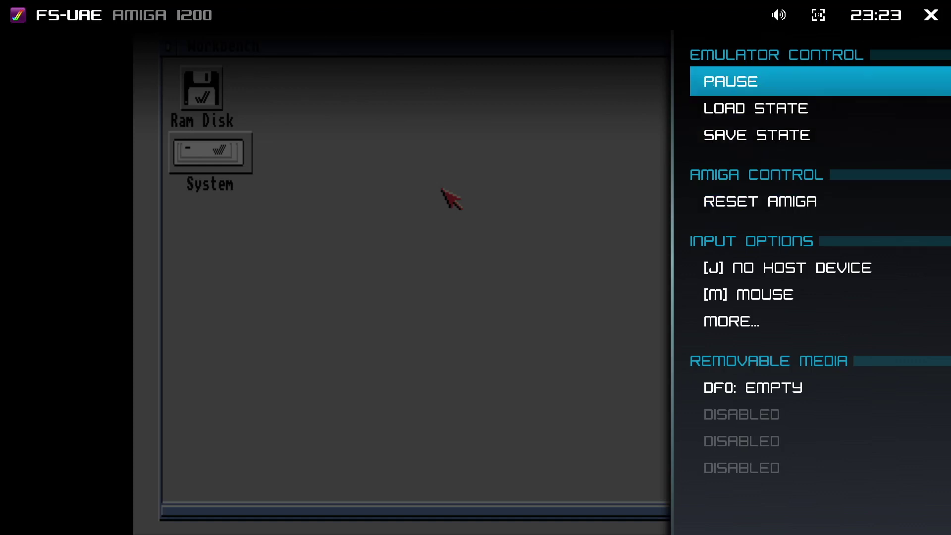
key("Up")
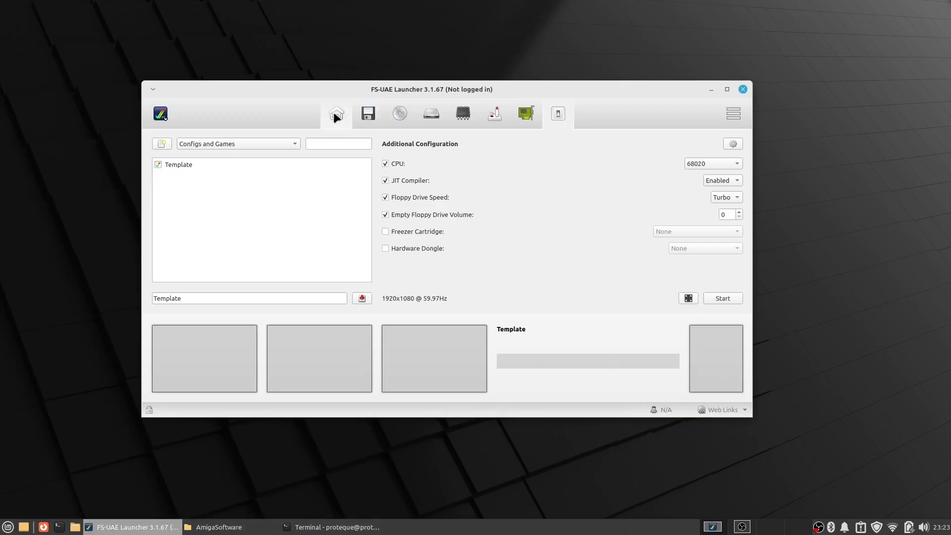
- Mount /home/proteque/AmigaSoftware as the second hard drive in the Hard Drives settings
left_click(426, 113)
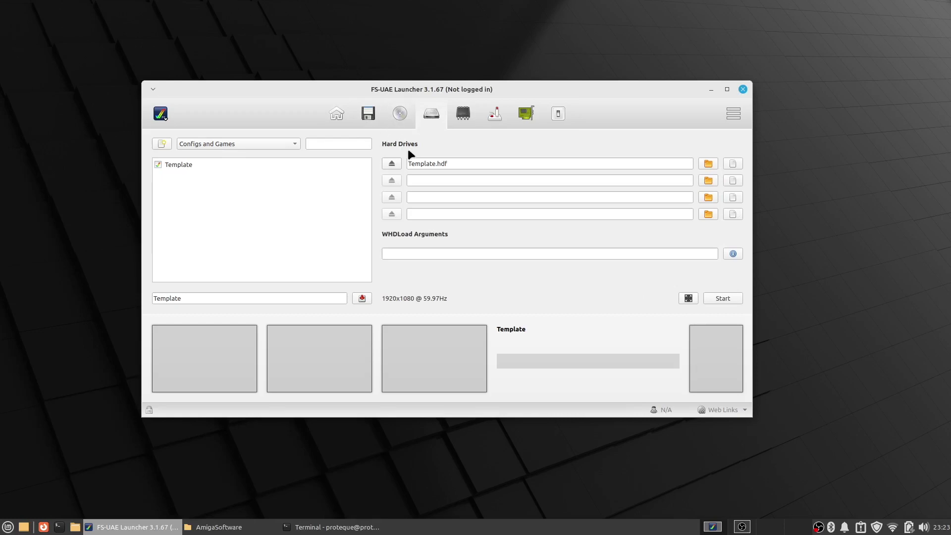
left_click(707, 180)
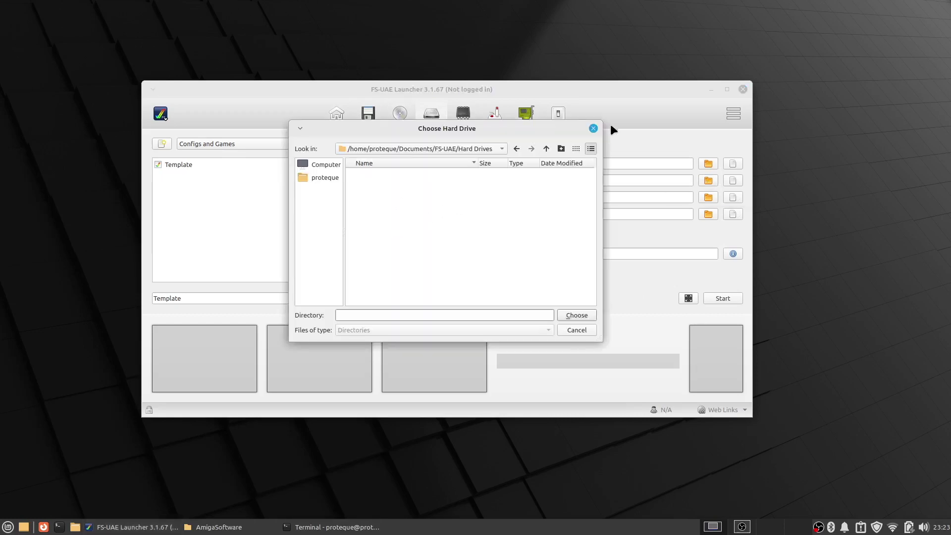
left_click(319, 177)
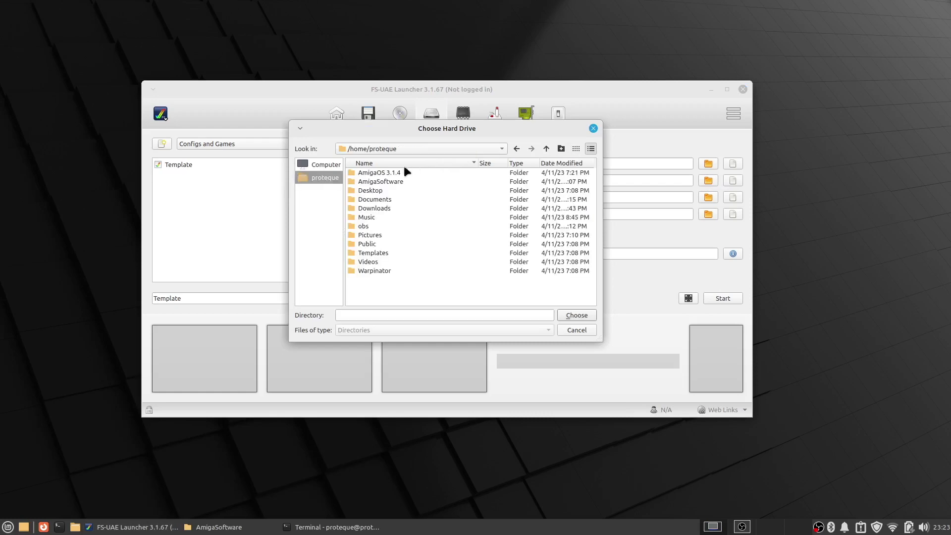
left_click(369, 181)
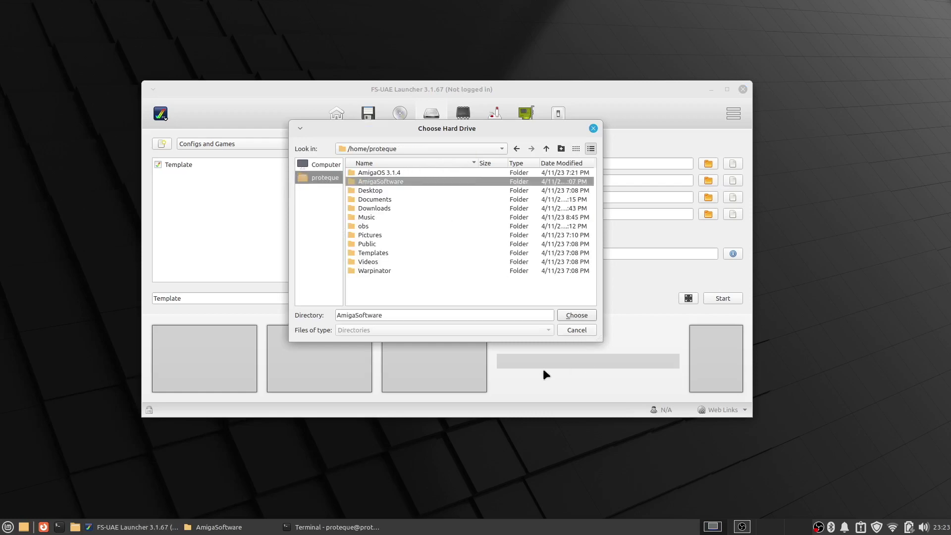
left_click(583, 314)
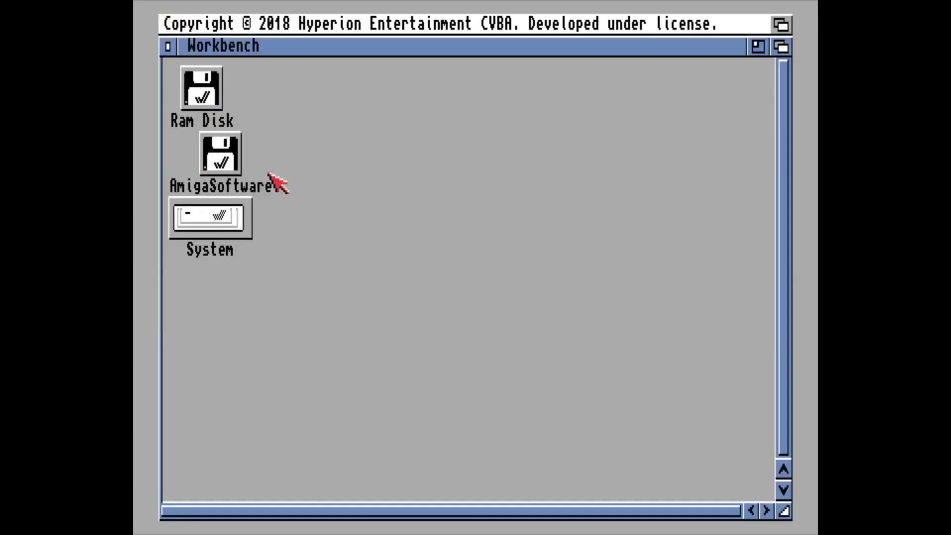
- Open the AmigaSoftware volume, set it to show all files, and move its window right
double_click(221, 154)
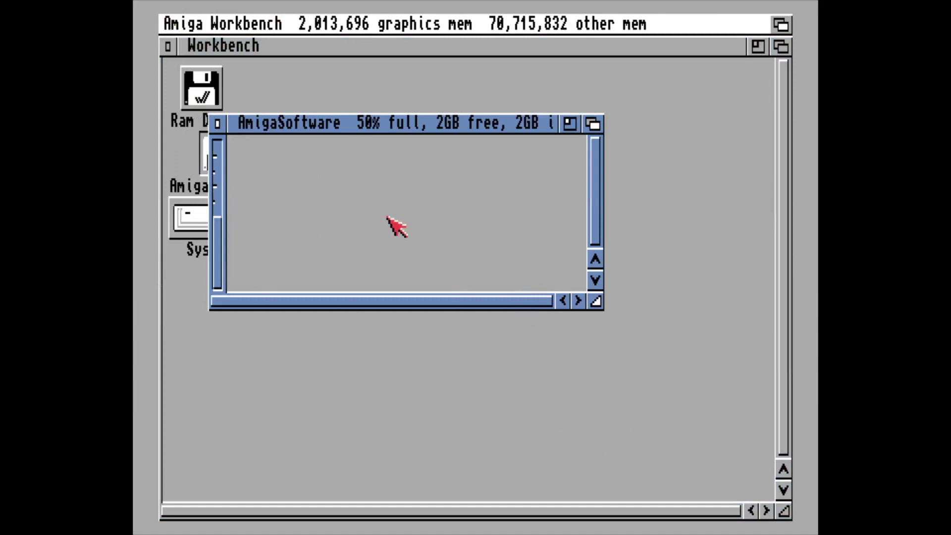
right_click(320, 25)
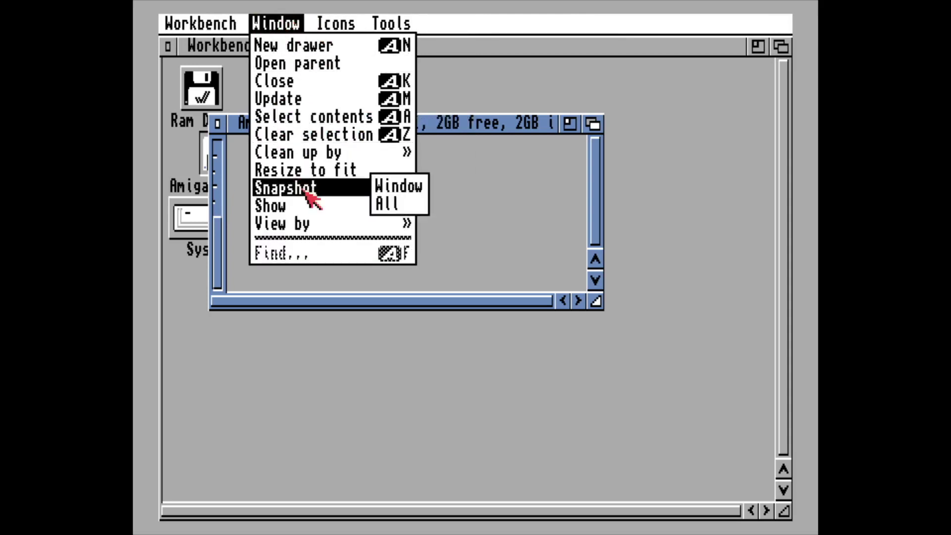
right_click(427, 221)
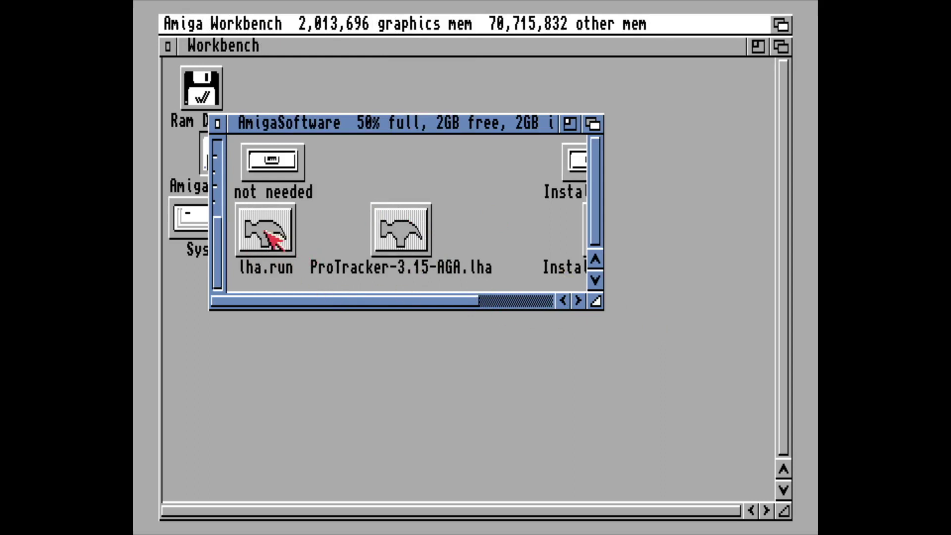
left_click_drag(312, 122, 424, 125)
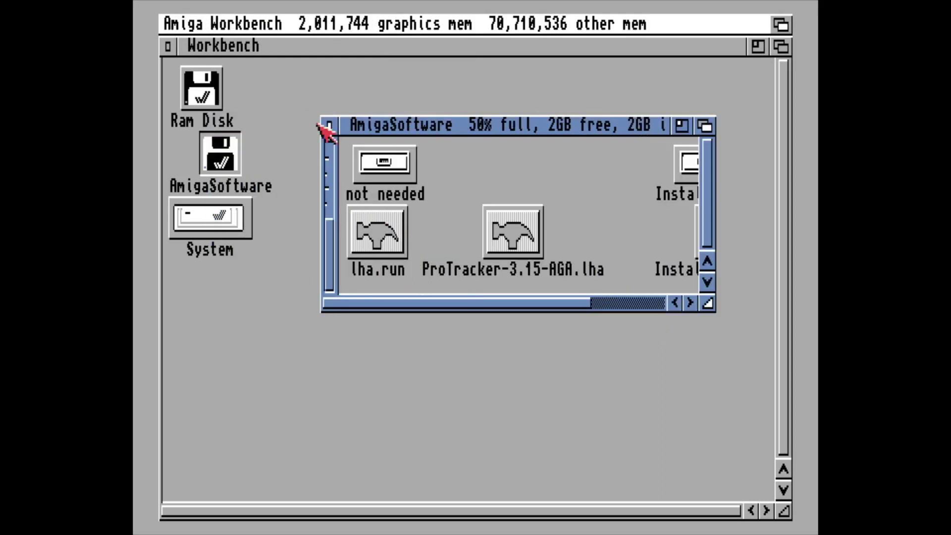
- Copy lha.run into the Ram Disk and set the Ram Disk to show all files
double_click(202, 89)
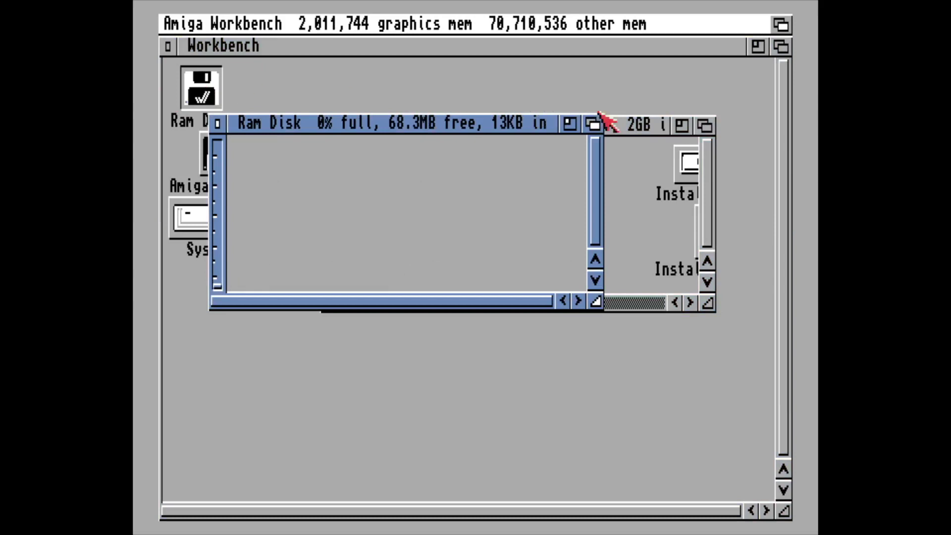
left_click(706, 124)
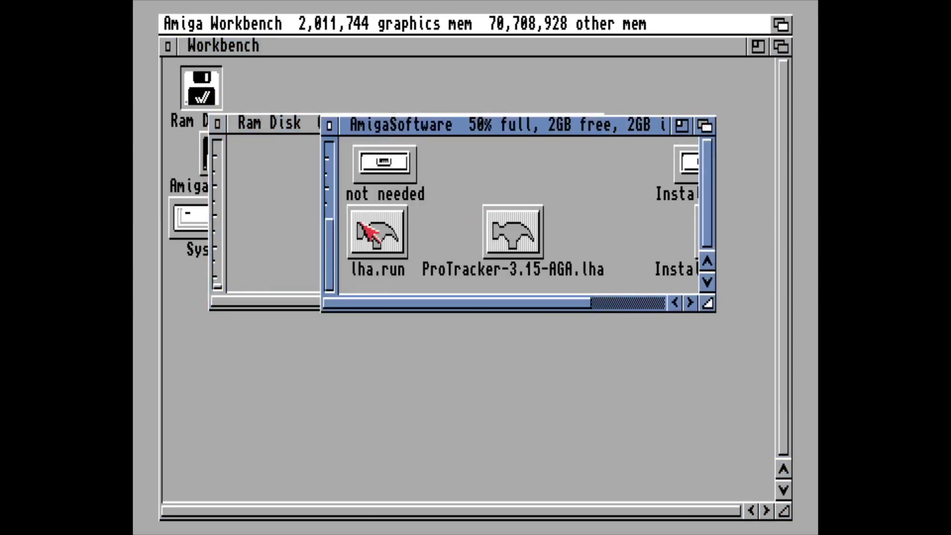
left_click_drag(368, 226, 260, 171)
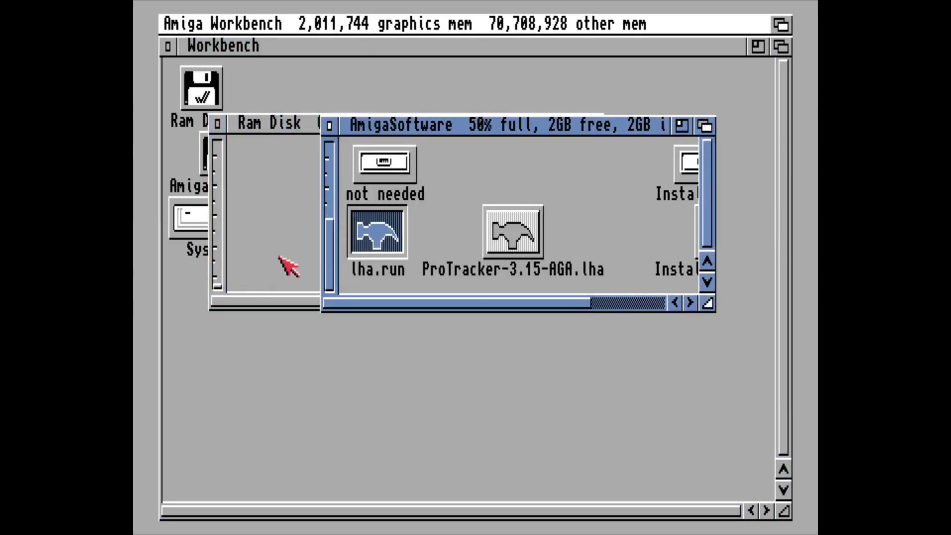
left_click(305, 144)
right_click(275, 23)
left_click(427, 213)
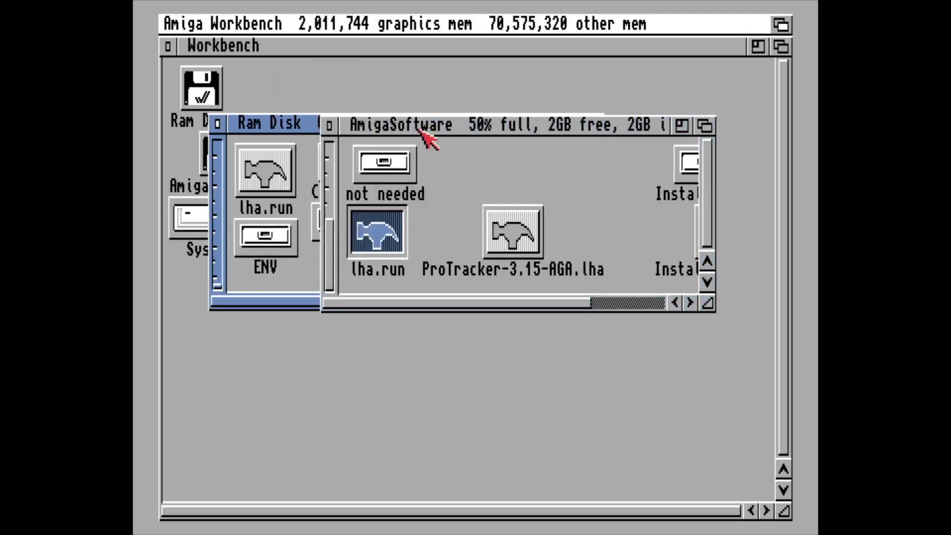
- Run lha.run in the Ram Disk to extract the LhA tools, then close its output
left_click_drag(425, 137, 448, 344)
left_click(281, 172)
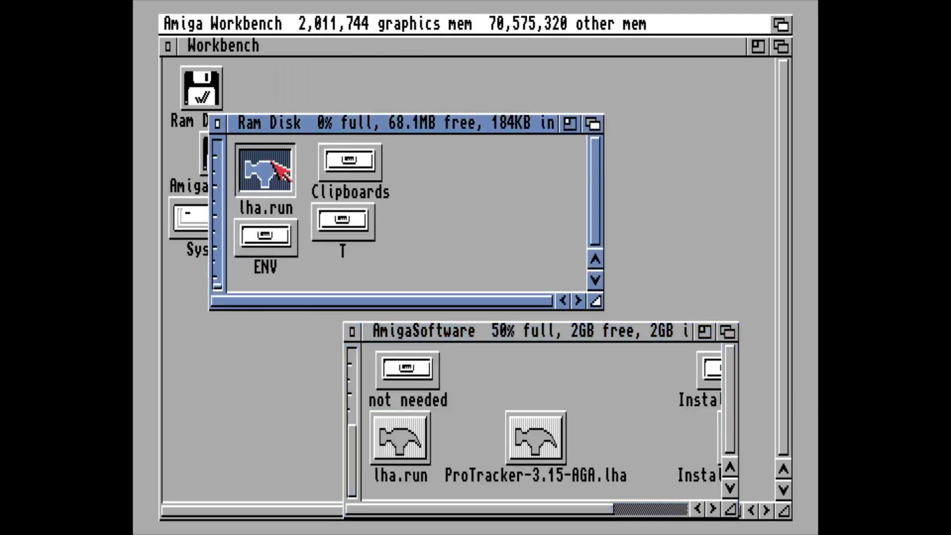
key("Return")
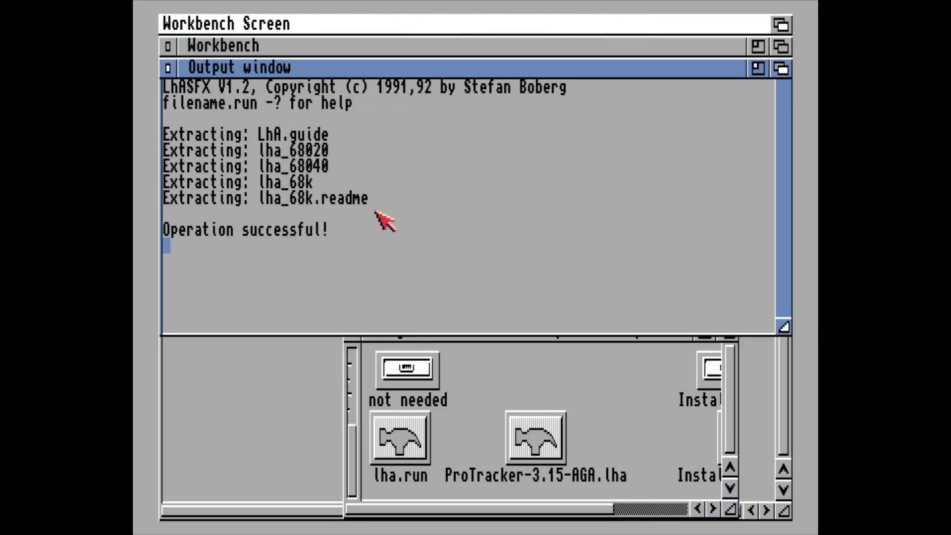
left_click(168, 68)
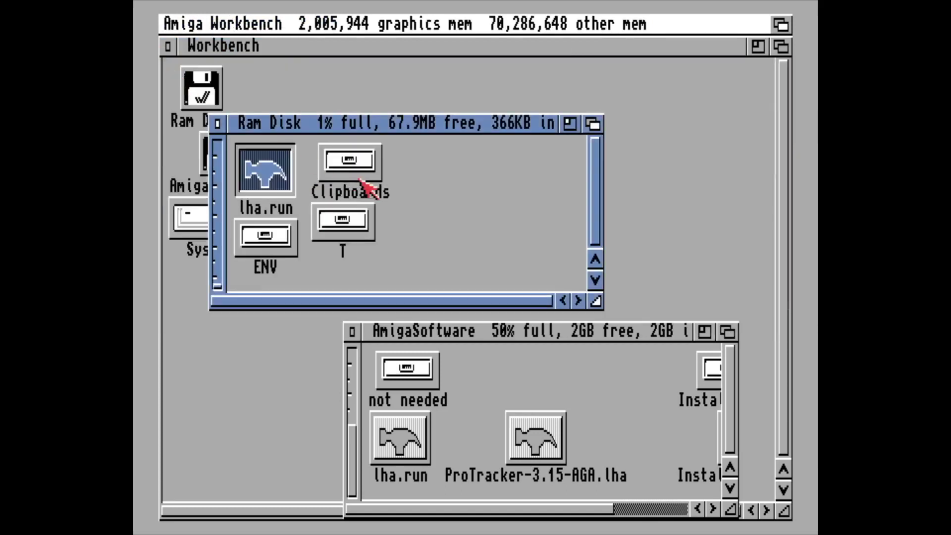
- Refresh the Ram Disk listing and rename lha_68k to lha
left_click(455, 222)
right_click(290, 24)
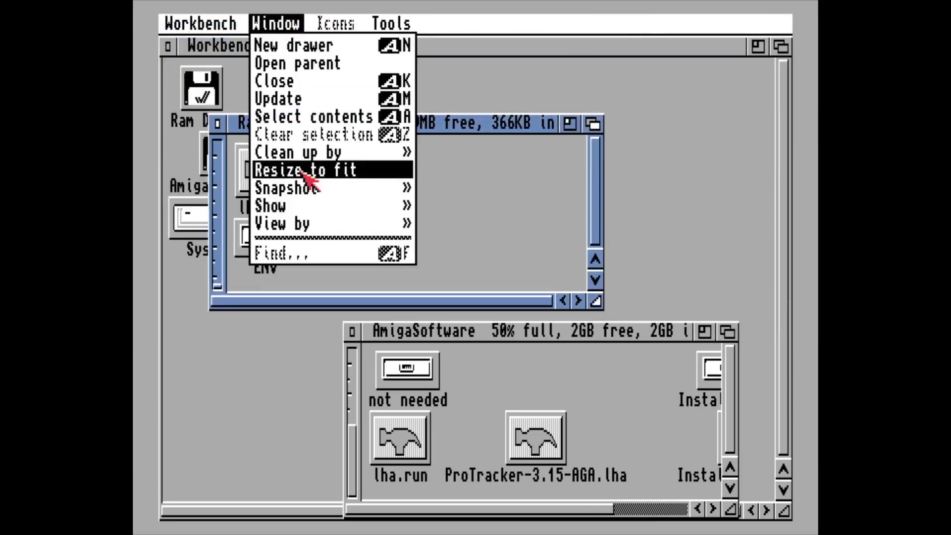
right_click(350, 97)
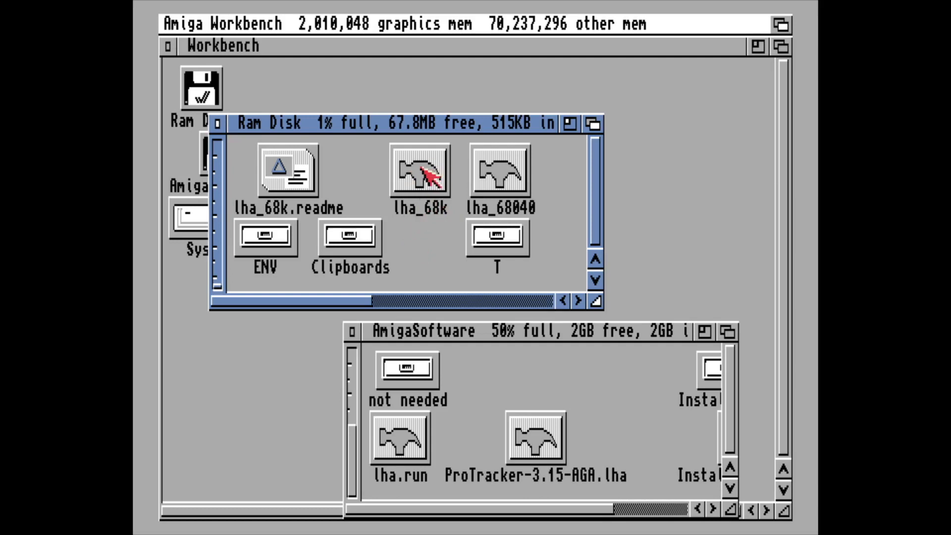
left_click(429, 176)
right_click(326, 23)
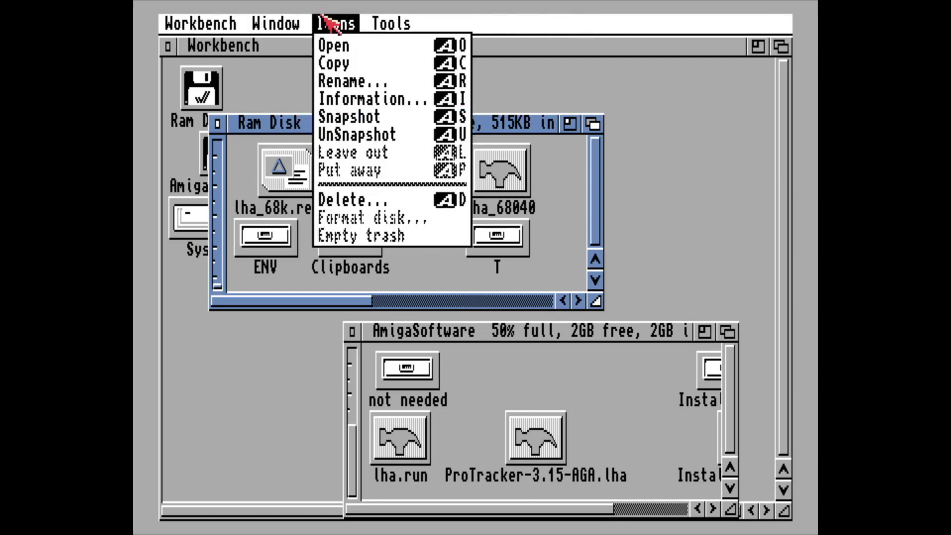
left_click(349, 81)
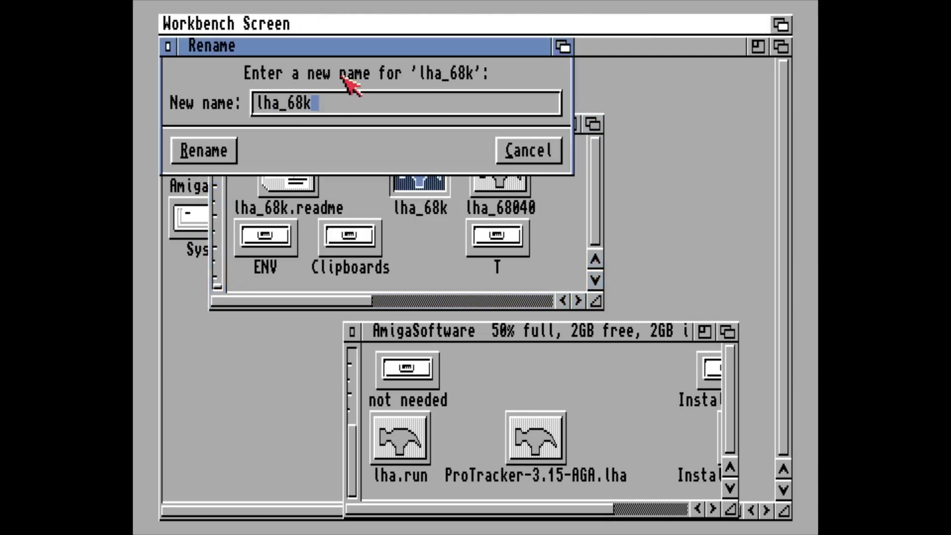
key("BackSpace")
key("BackSpace")
key("BackSpace")
key("BackSpace")
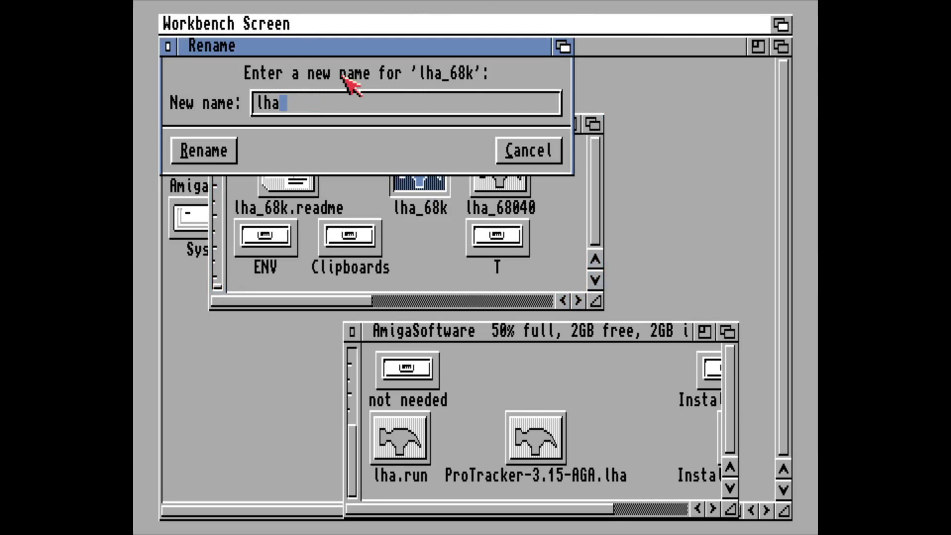
key("Return")
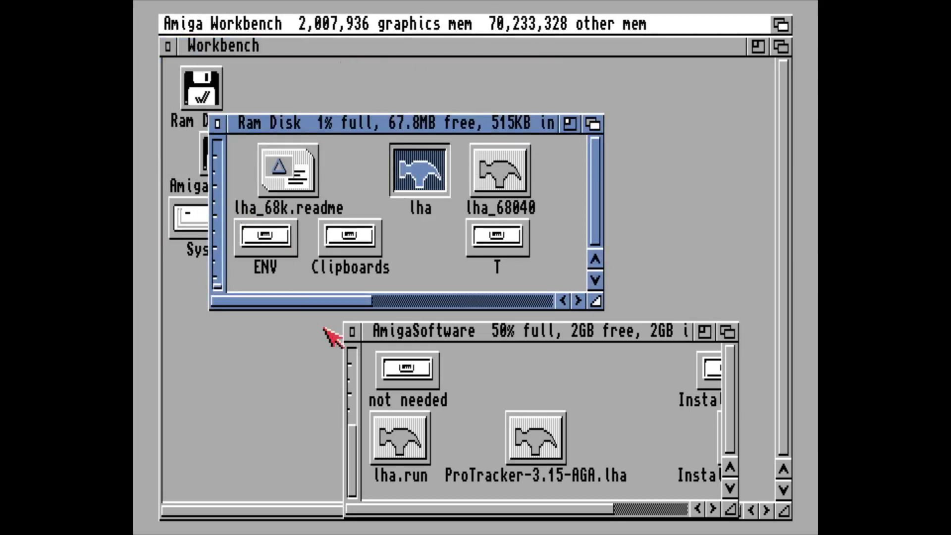
- Show all files on System, open its C drawer, and drag the lha tool into it
left_click(197, 219)
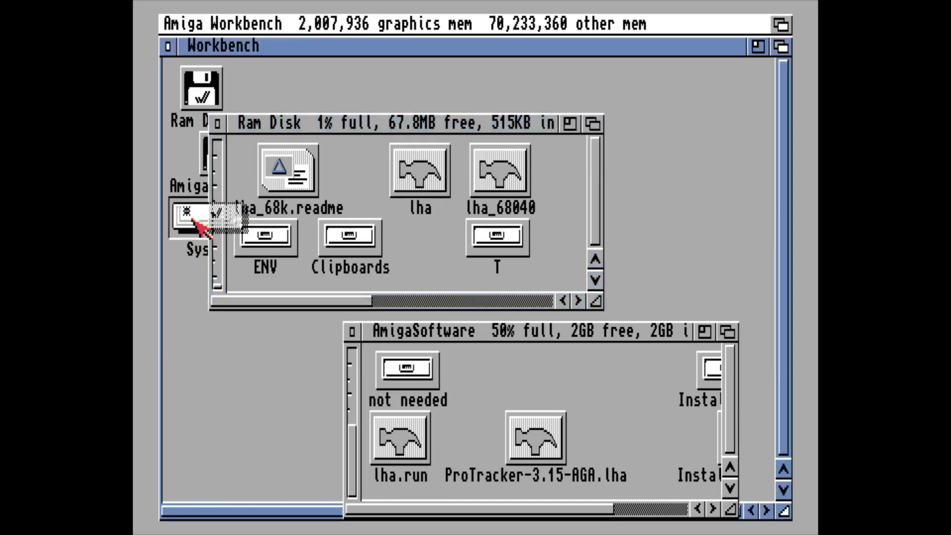
double_click(197, 219)
right_click(275, 23)
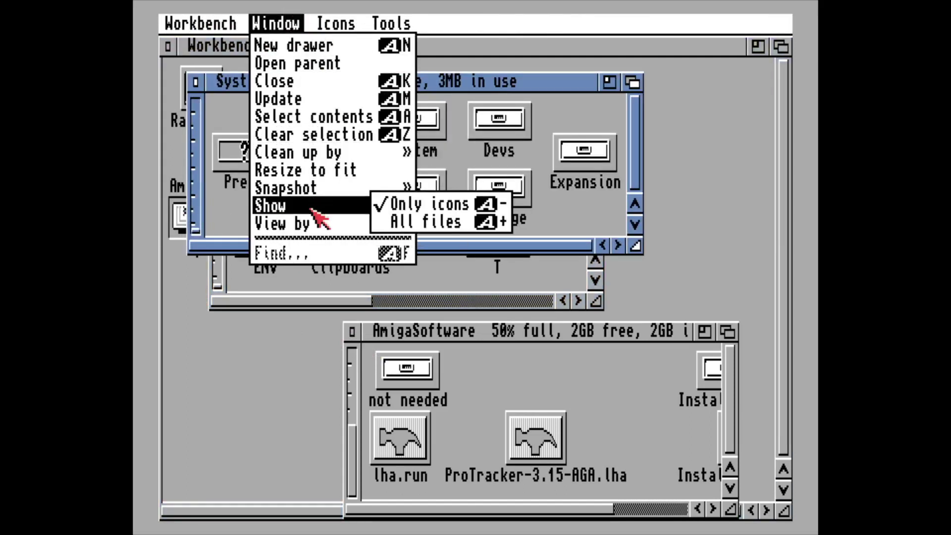
left_click(428, 222)
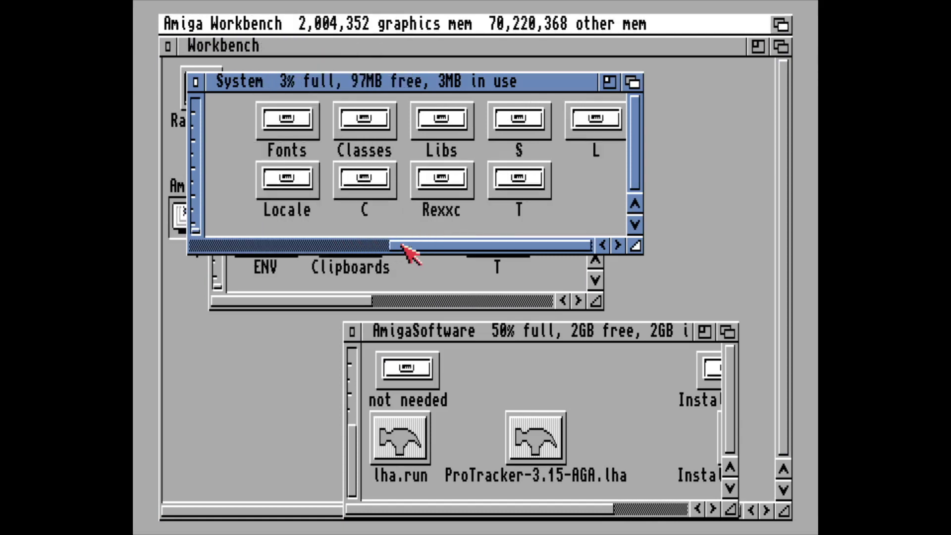
double_click(354, 179)
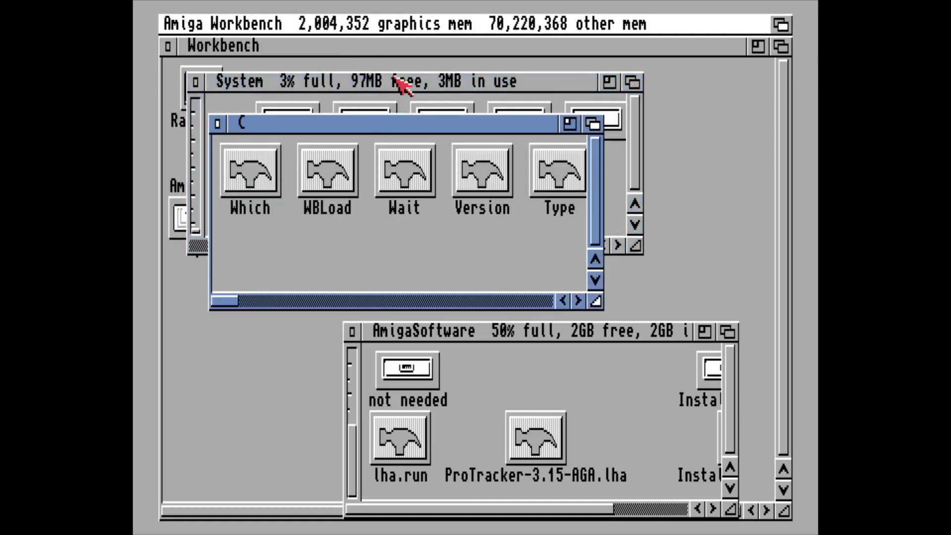
left_click_drag(403, 83, 478, 349)
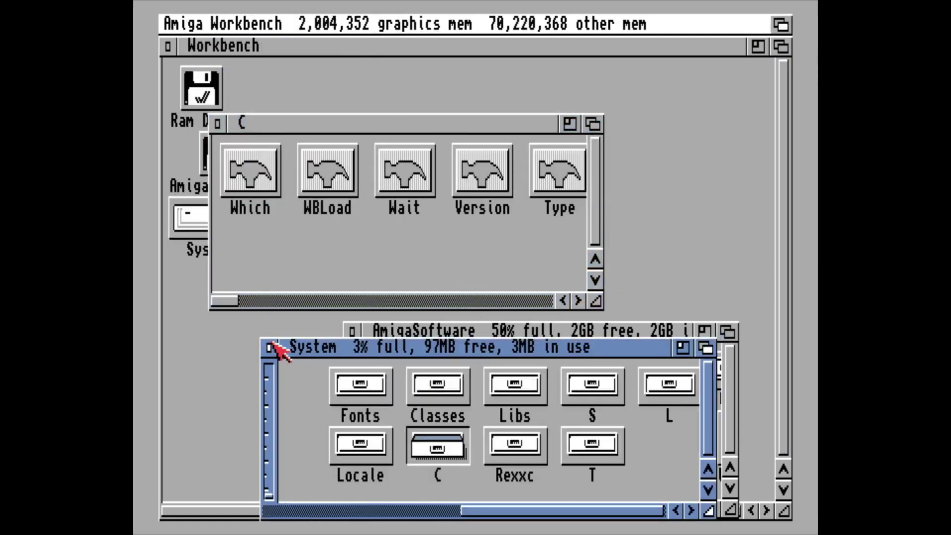
left_click_drag(334, 123, 422, 210)
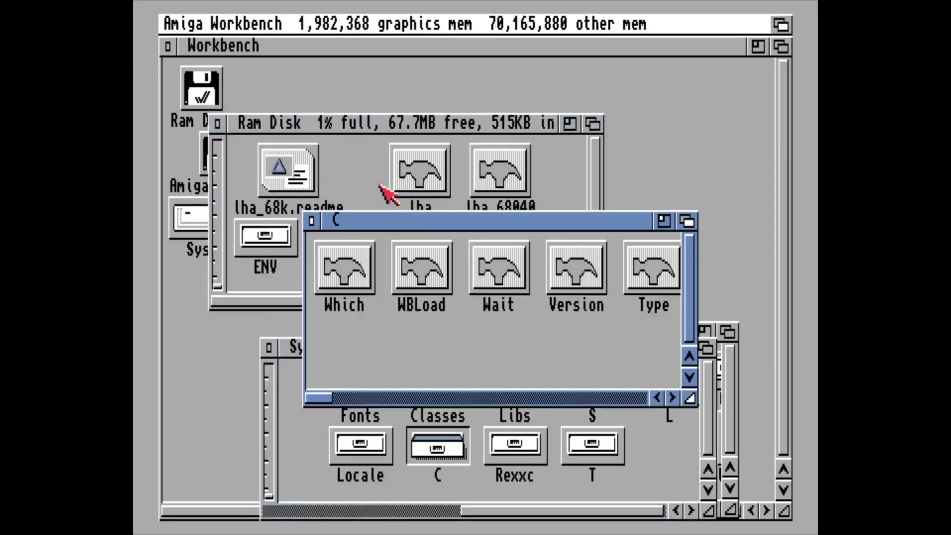
left_click_drag(420, 171, 375, 350)
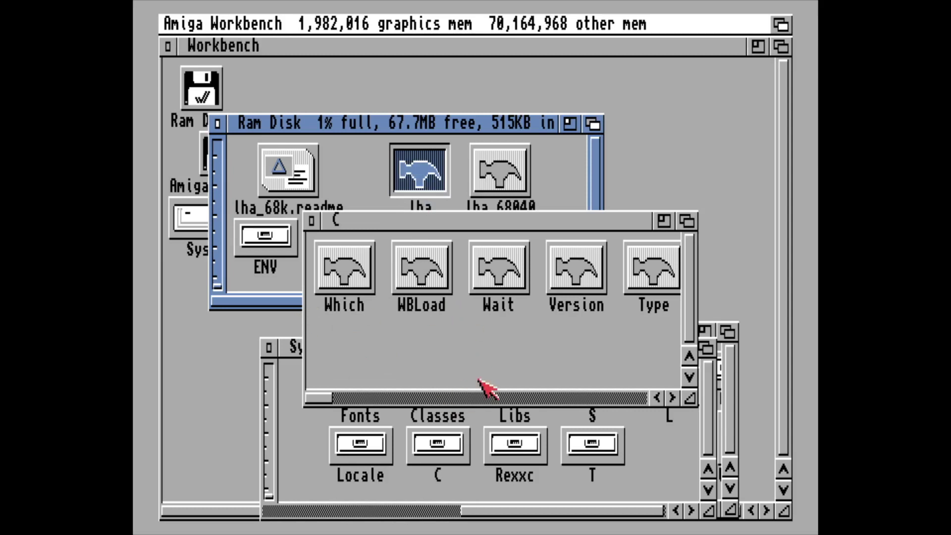
left_click_drag(322, 398, 646, 397)
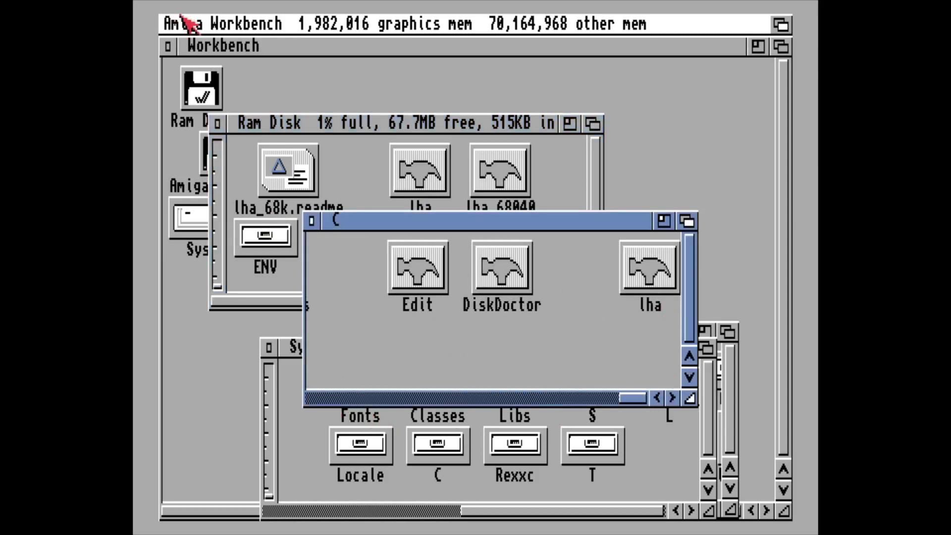
right_click(200, 22)
left_click(224, 64)
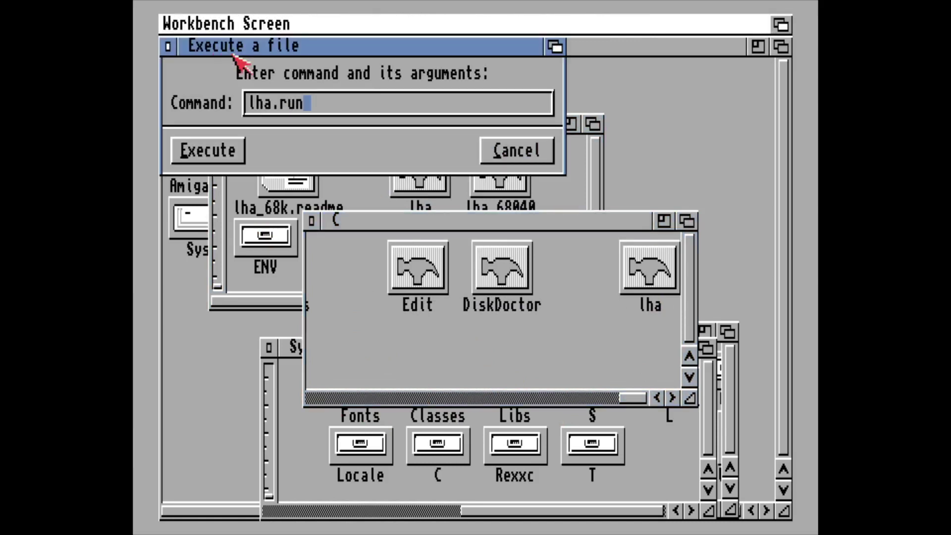
key("BackSpace")
key("BackSpace")
key("BackSpace")
type("newcl")
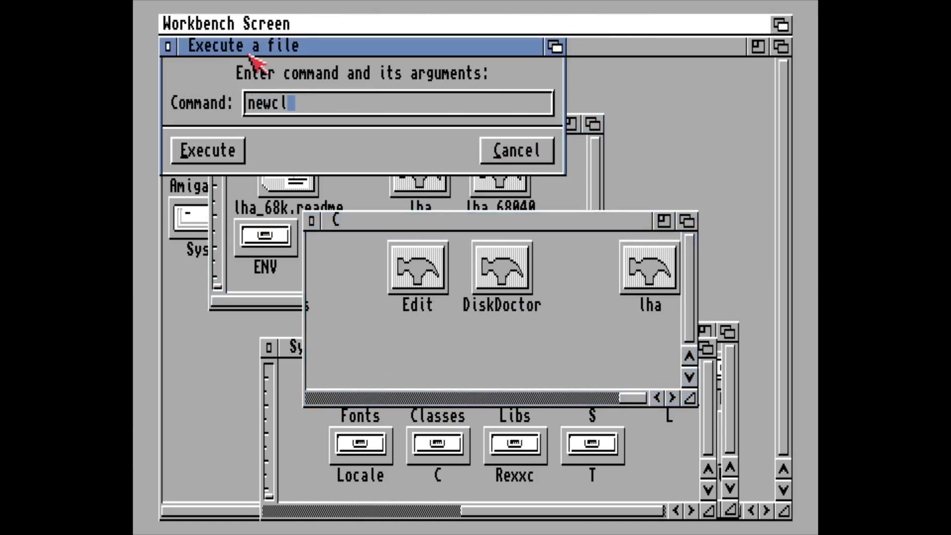
type("i")
key("Return")
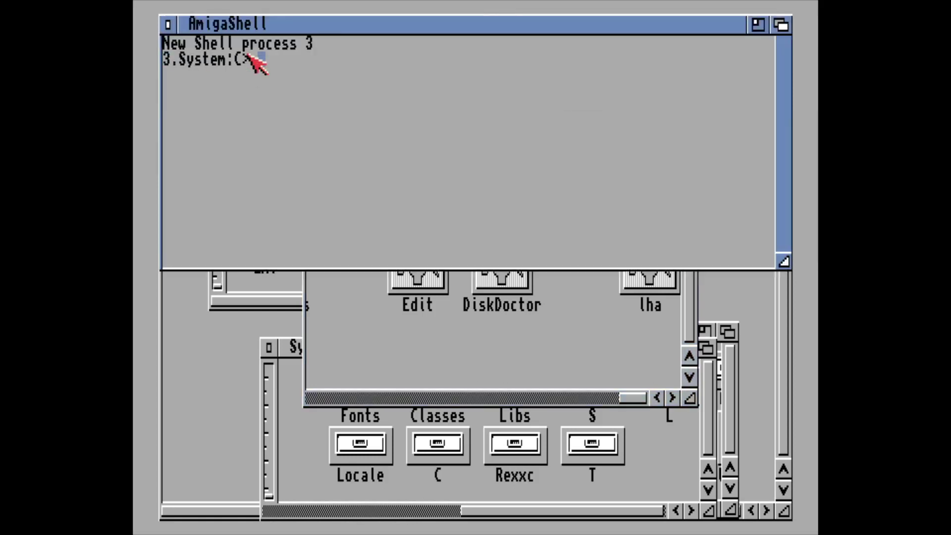
type("lha")
key("Return")
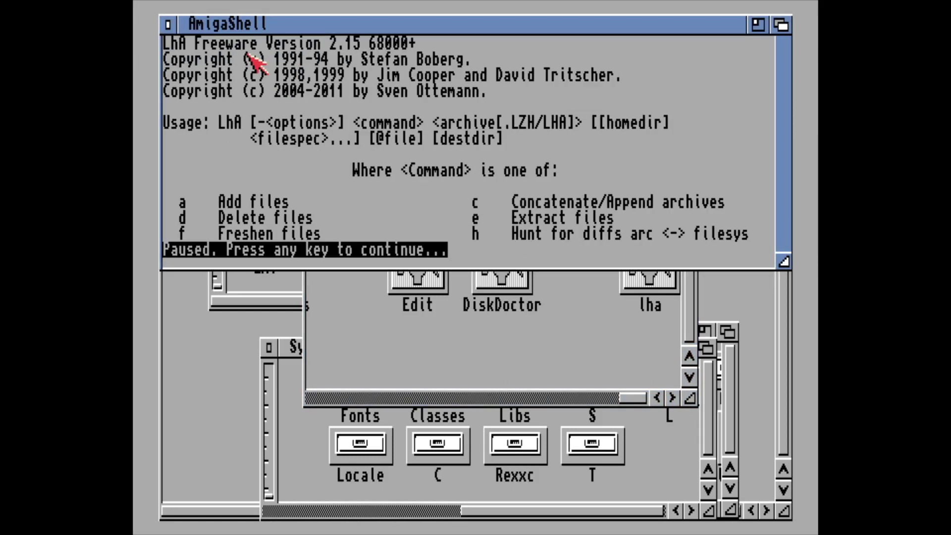
key("Return")
key("Return")
key("Return")
key("Return")
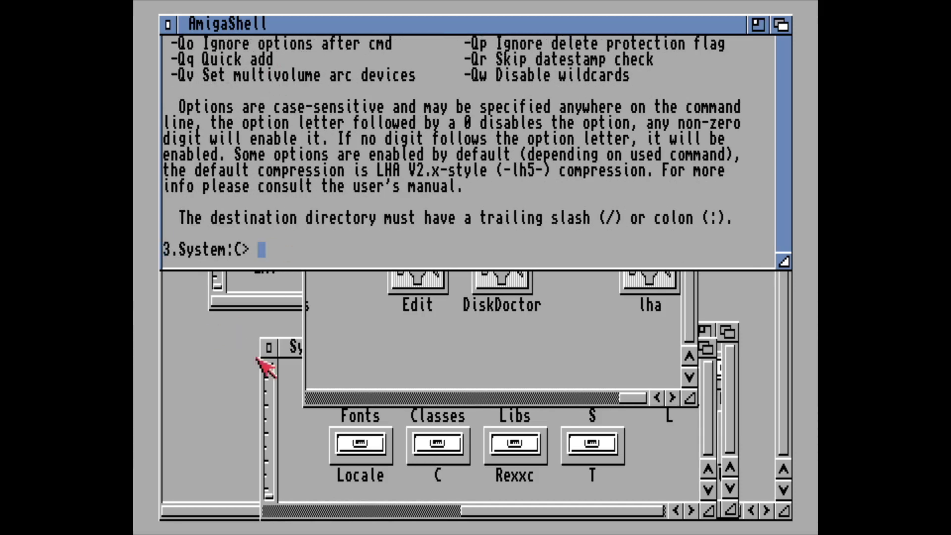
left_click(389, 358)
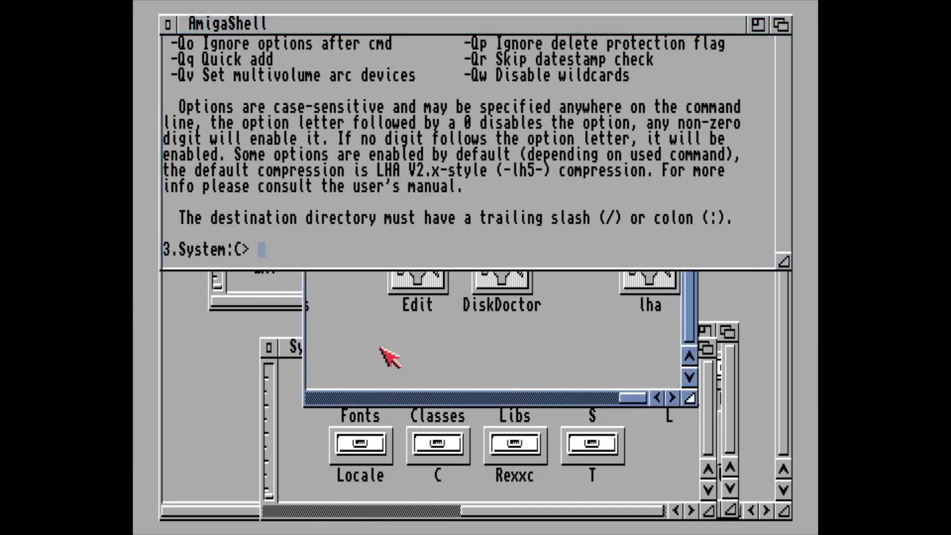
left_click(168, 24)
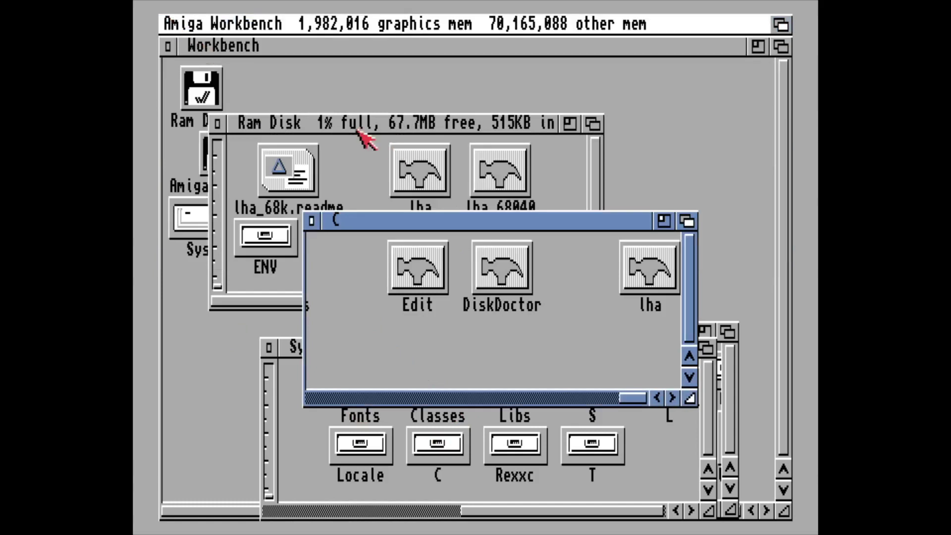
- Close the C, Ram Disk and System drawer windows and raise the AmigaSoftware window
left_click(311, 221)
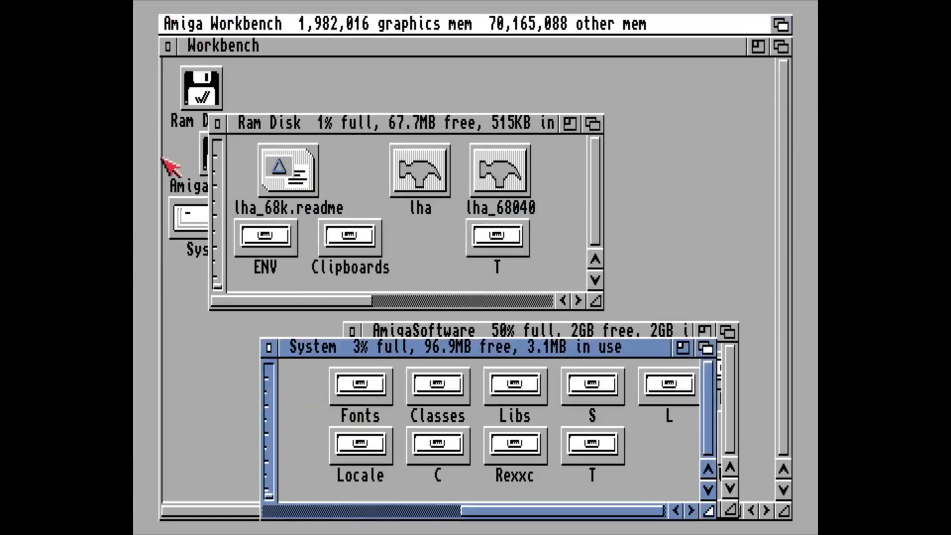
left_click(217, 123)
left_click(269, 348)
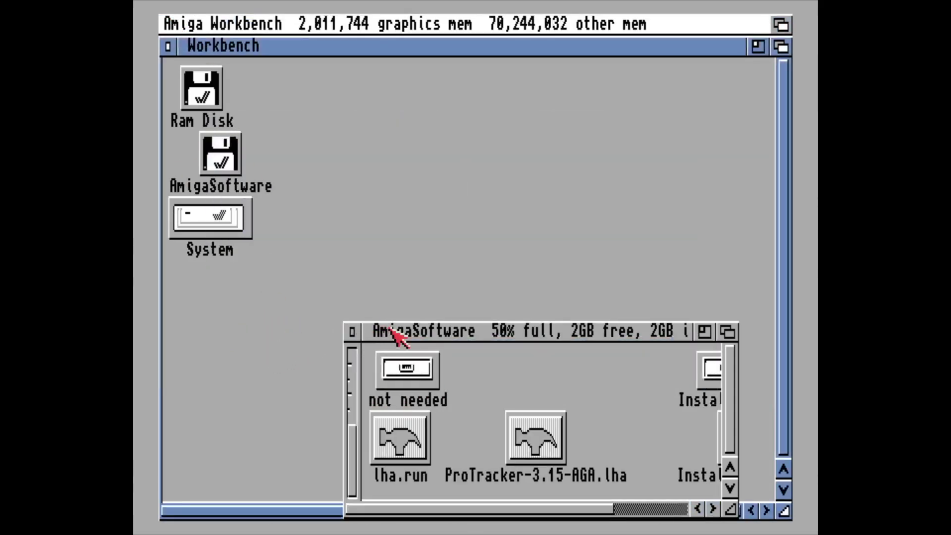
left_click_drag(394, 333, 369, 152)
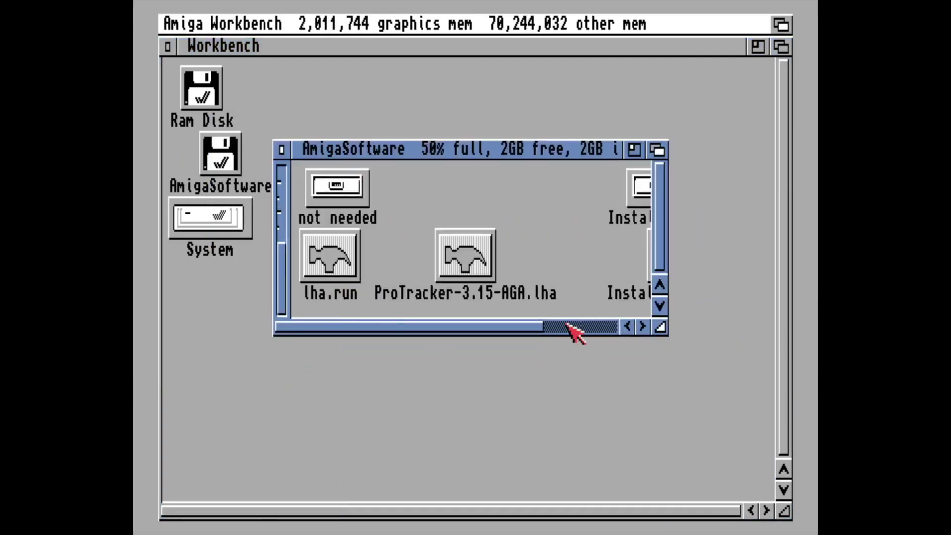
left_click_drag(568, 327, 579, 327)
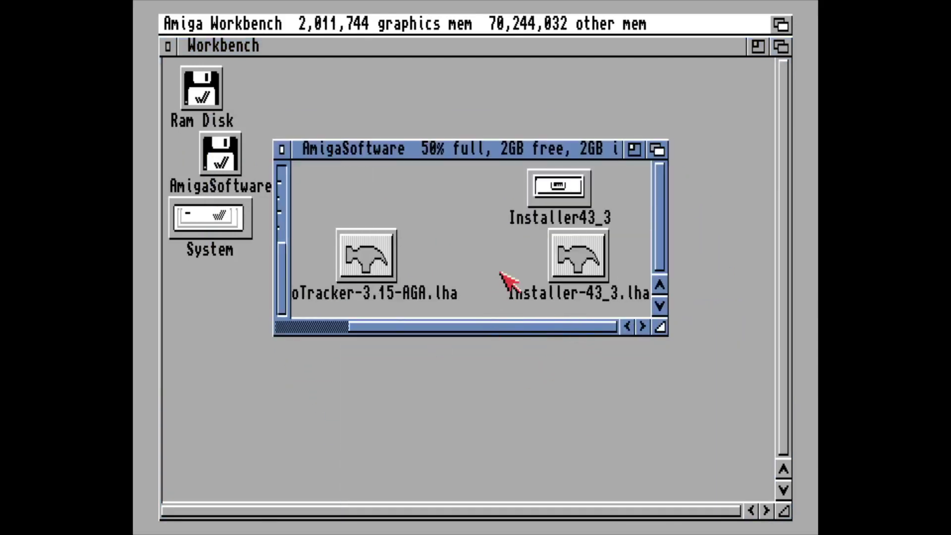
- Open the Installer43_3 drawer in AmigaSoftware and select its Installer tool
left_click(559, 187)
double_click(552, 190)
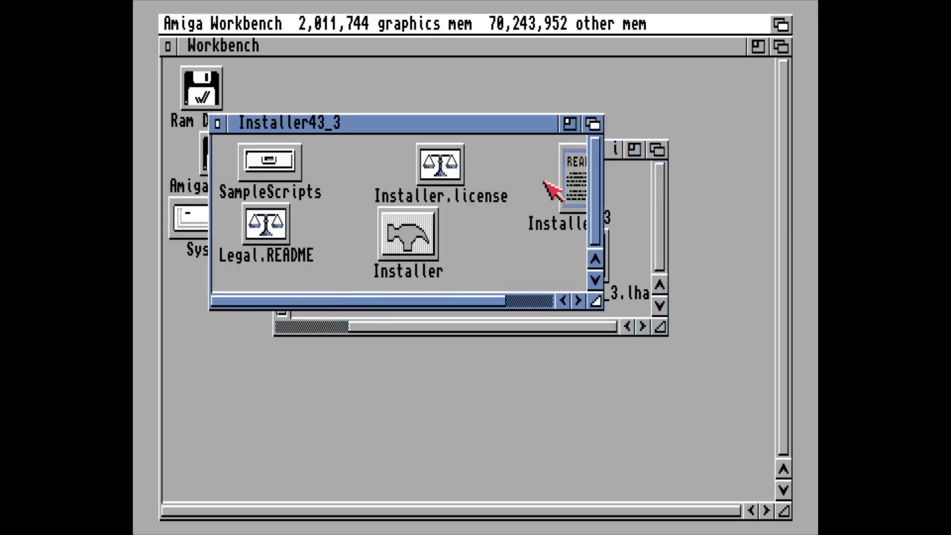
left_click(414, 243)
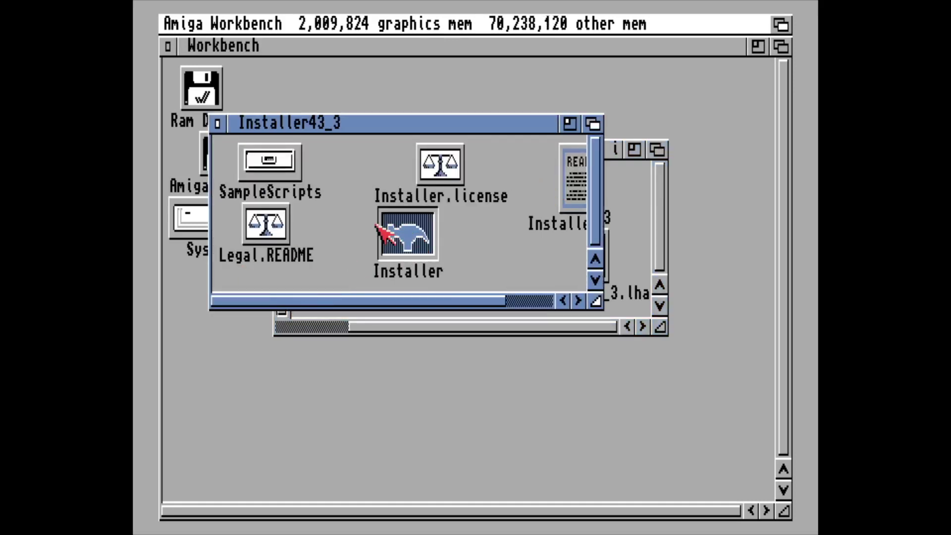
right_click(407, 236)
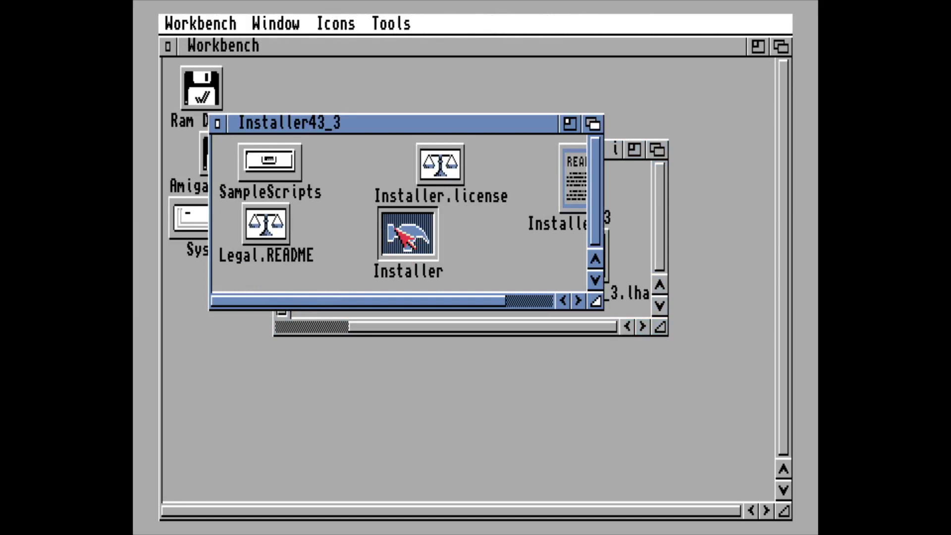
left_click_drag(311, 123, 430, 86)
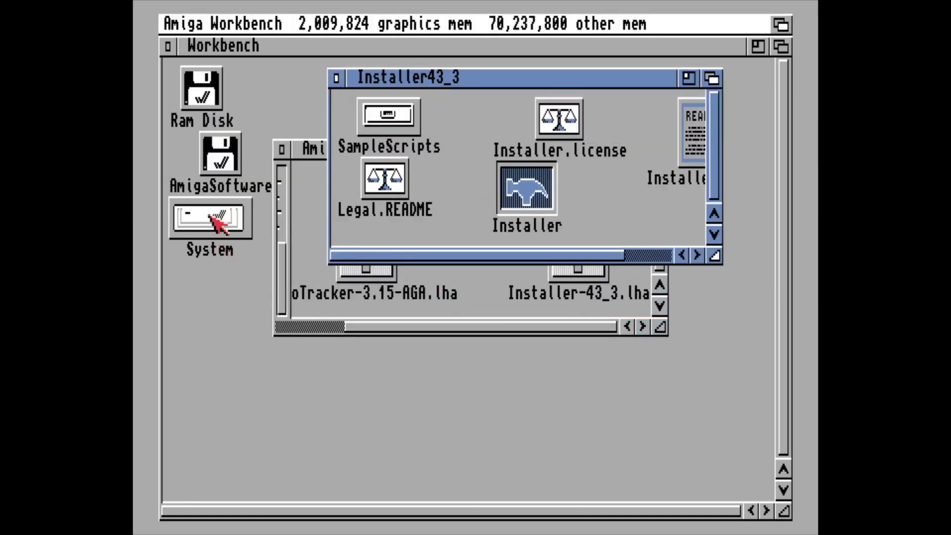
- Copy Installer into System's C drawer, then close the Installer43_3, C and AmigaSoftware windows
double_click(218, 221)
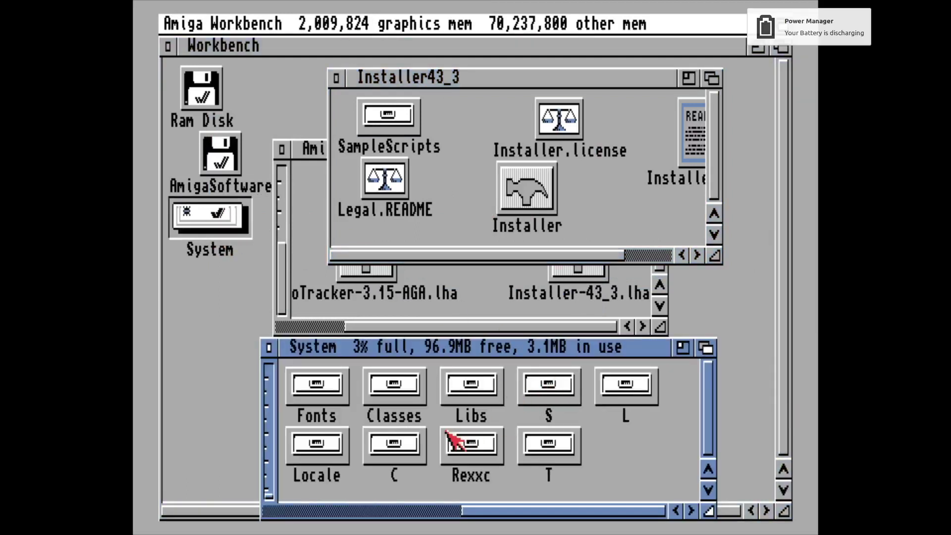
double_click(394, 446)
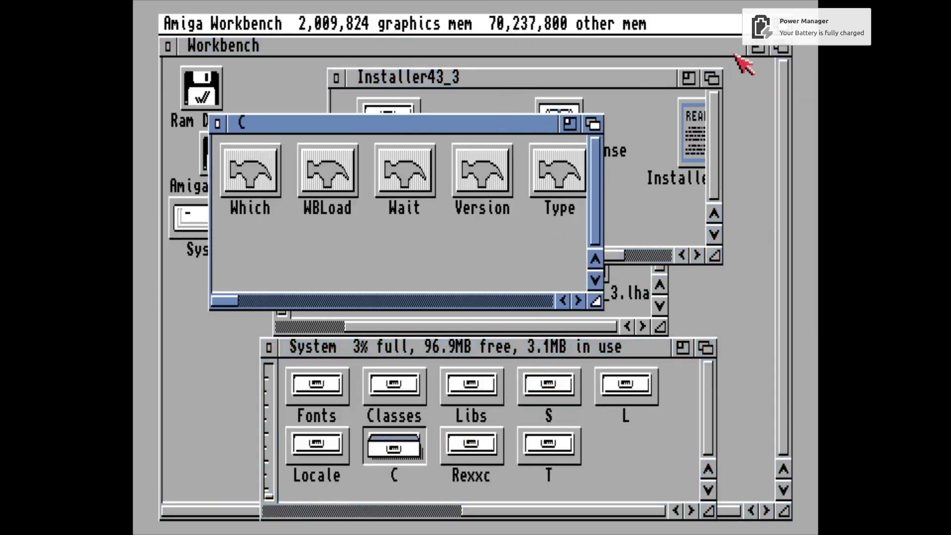
left_click(725, 78)
mouse_move(527, 194)
left_mouse_down()
mouse_move(294, 311)
mouse_move(271, 253)
left_mouse_up()
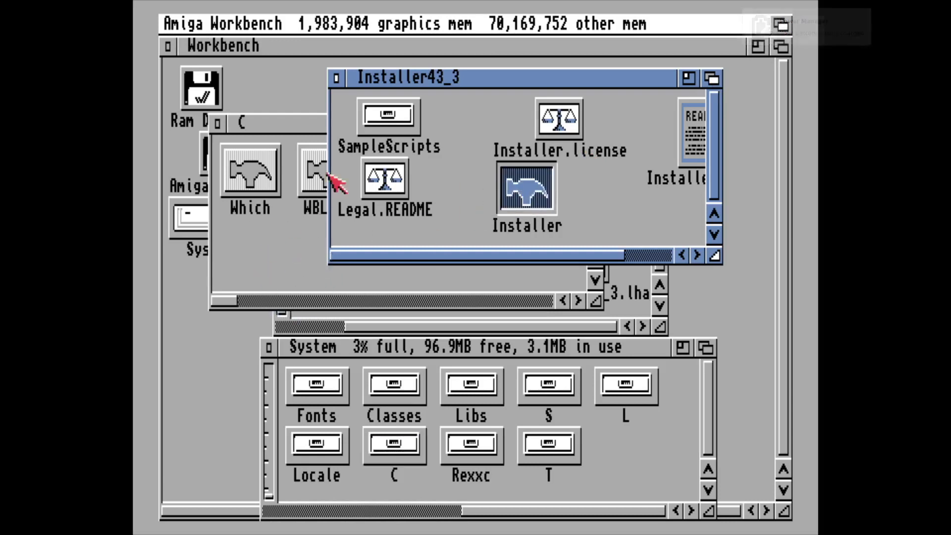
left_click(336, 78)
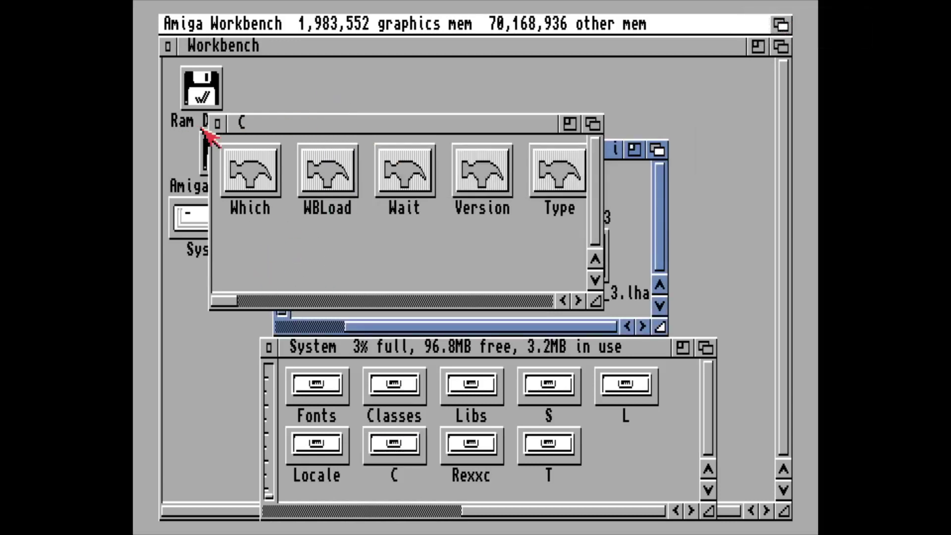
left_click(217, 123)
left_click(288, 152)
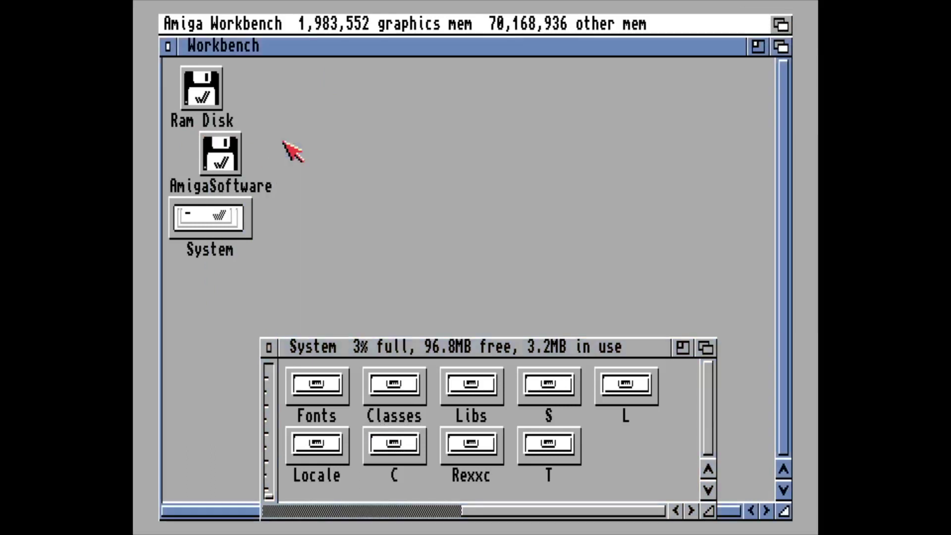
- Close the System drawer and quit the emulator from the F12 overlay menu
left_click(269, 348)
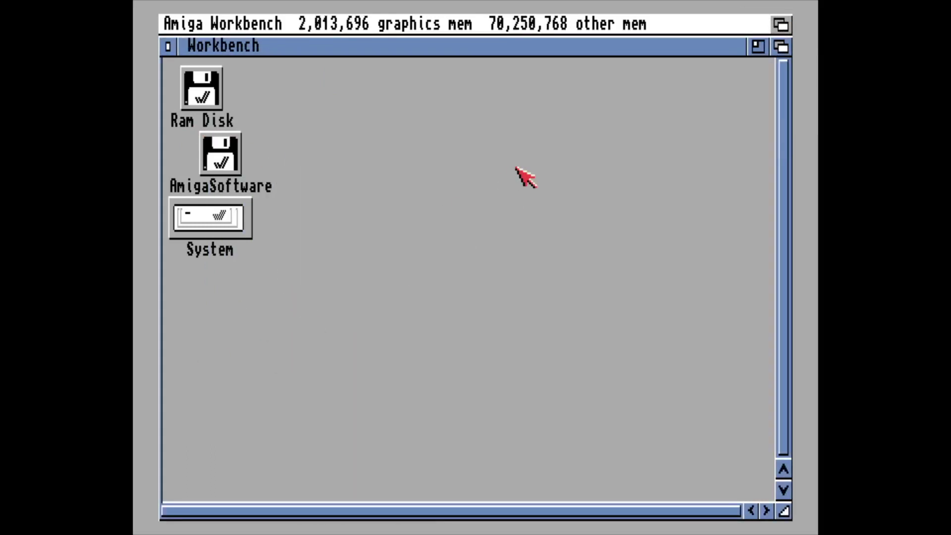
key("F12")
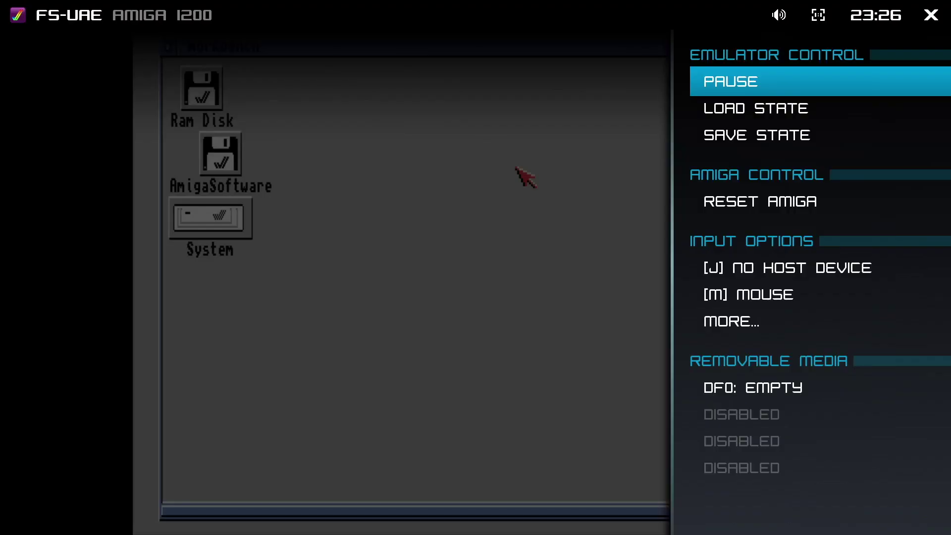
key("Up")
key("Return")
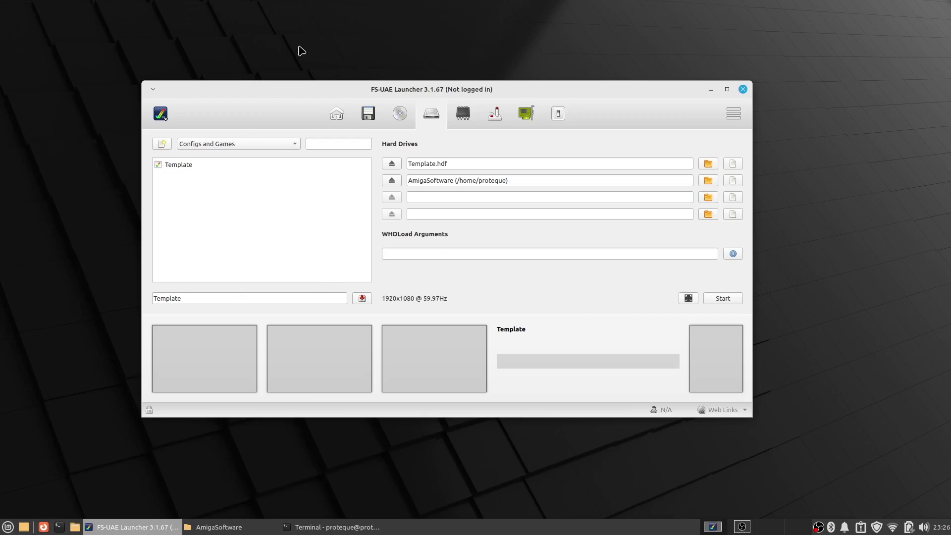
- Open the Documents > FS-UAE > Hard Drives folder in Nemo
left_click_drag(320, 89, 394, 18)
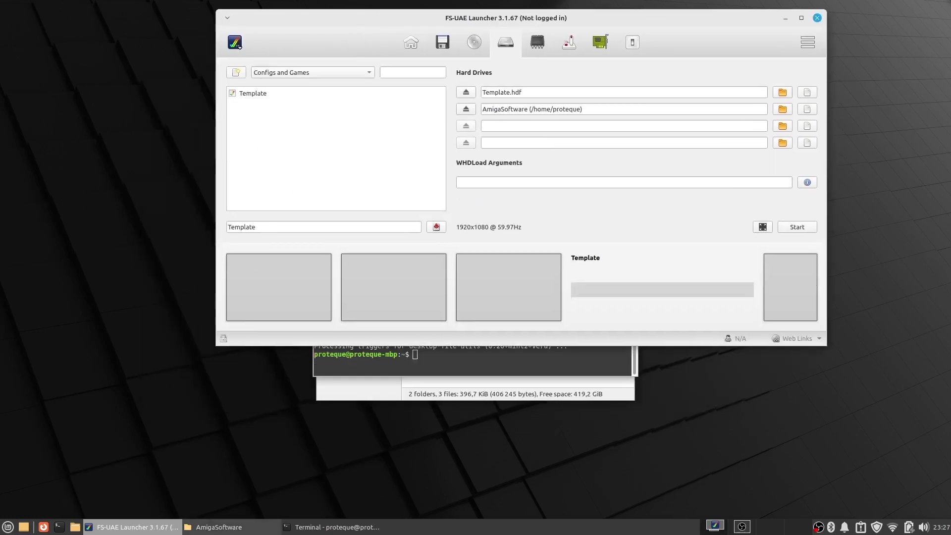
left_click(215, 527)
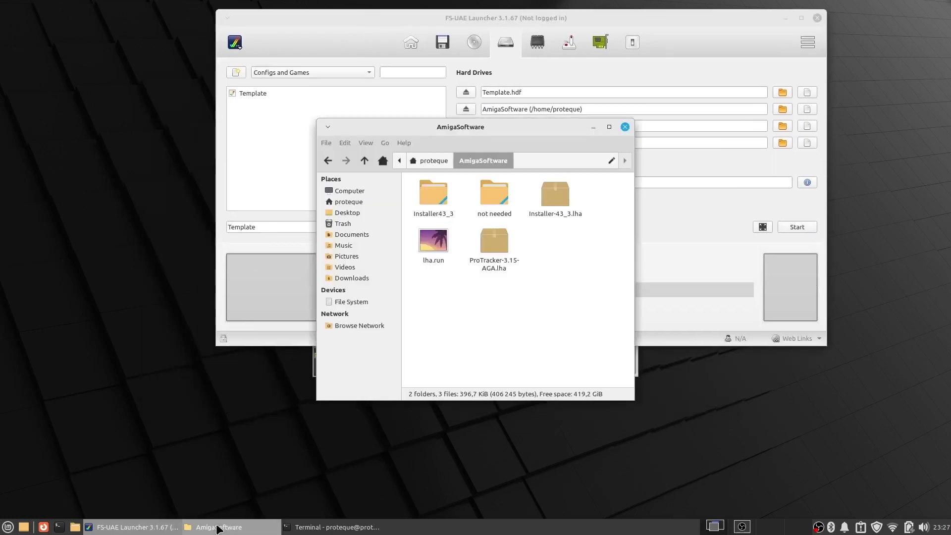
left_click(352, 235)
left_click_drag(530, 128, 256, 189)
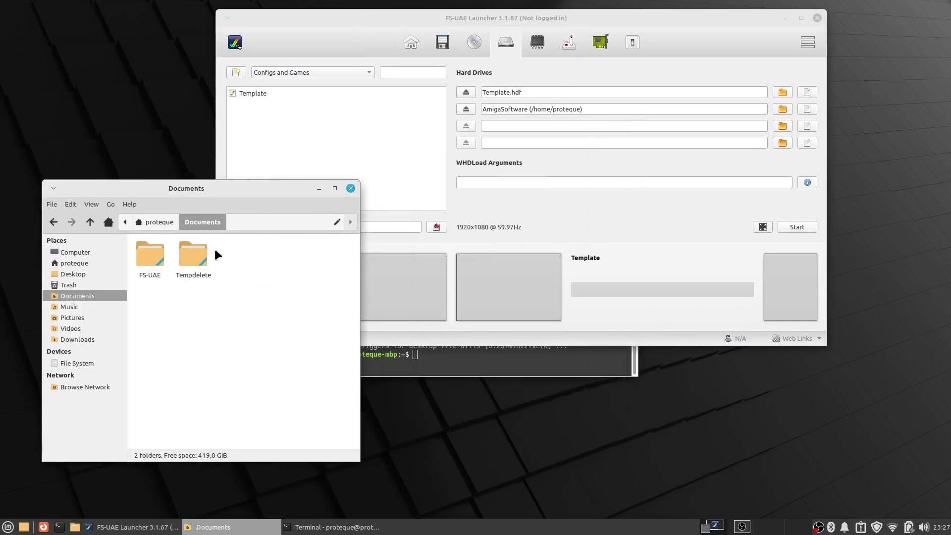
double_click(155, 260)
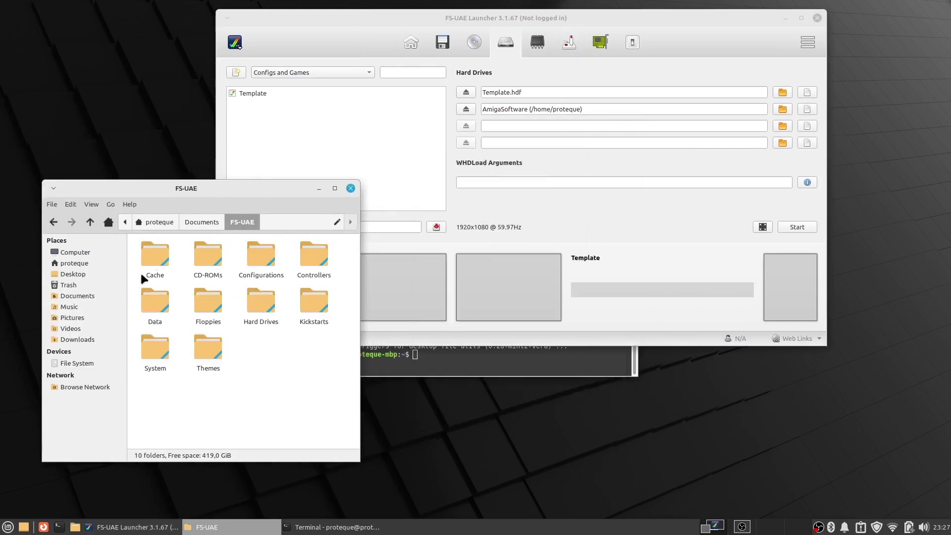
double_click(255, 302)
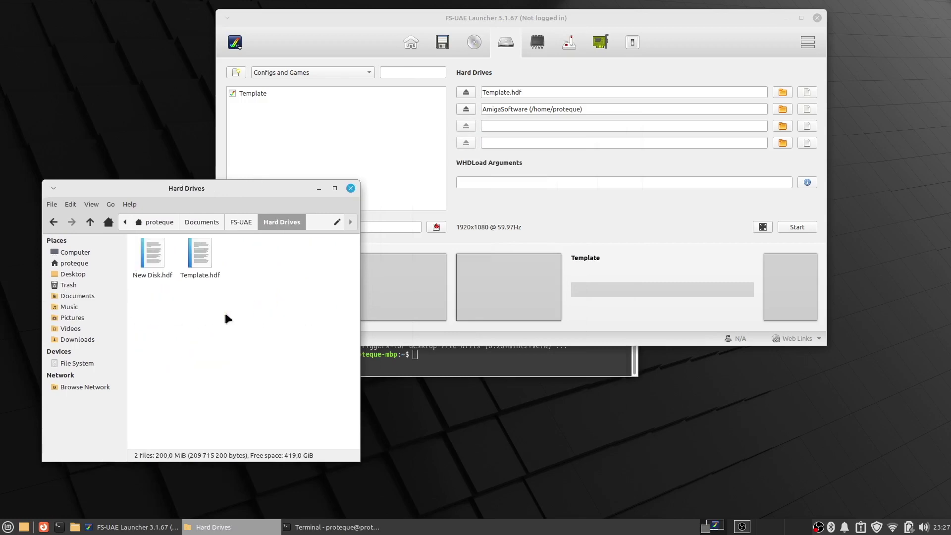
- Duplicate Template.hdf with Edit > Copy and Paste
left_click(195, 255)
left_click(241, 389)
left_click(198, 256)
left_click(254, 257)
left_click(204, 253)
left_click(70, 204)
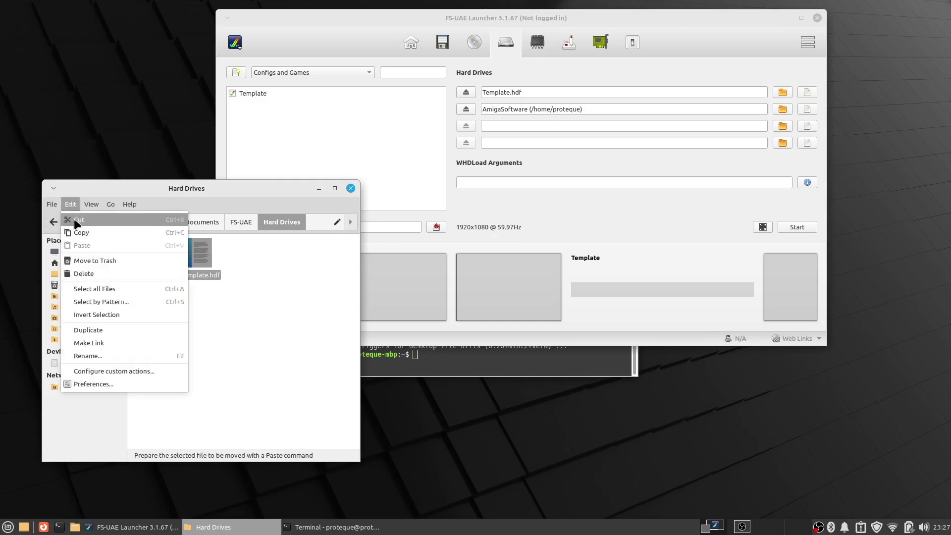
left_click(76, 222)
left_click(68, 204)
left_click(84, 239)
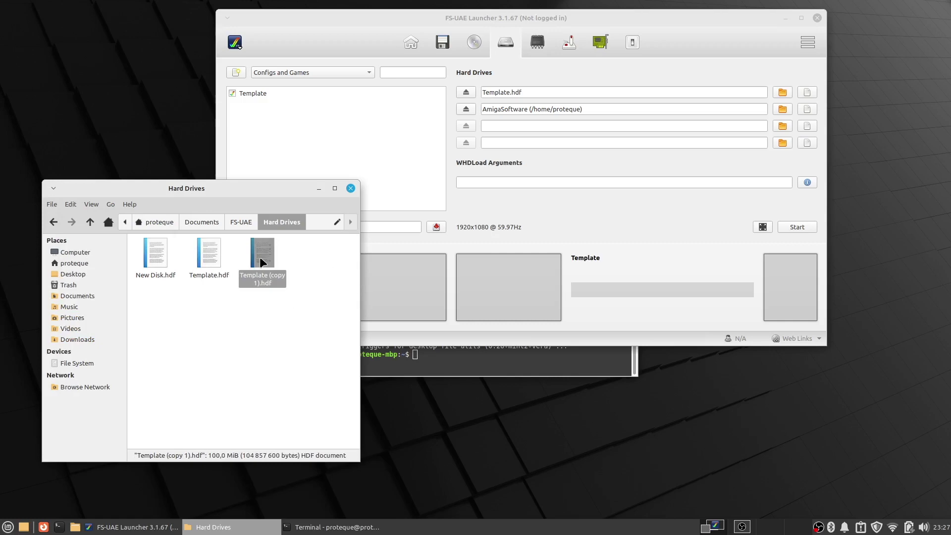
- Rename the copied disk image to protracker.hdf
right_click(260, 256)
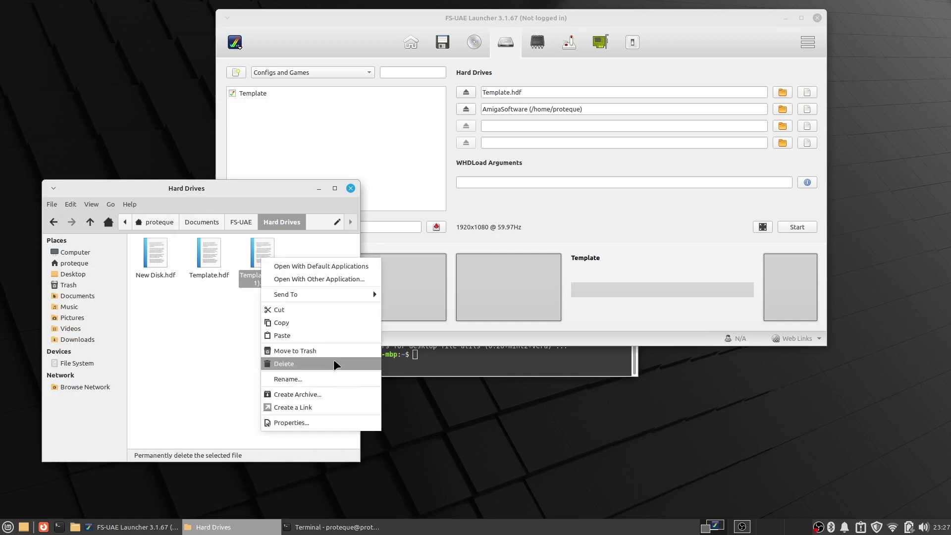
left_click(336, 379)
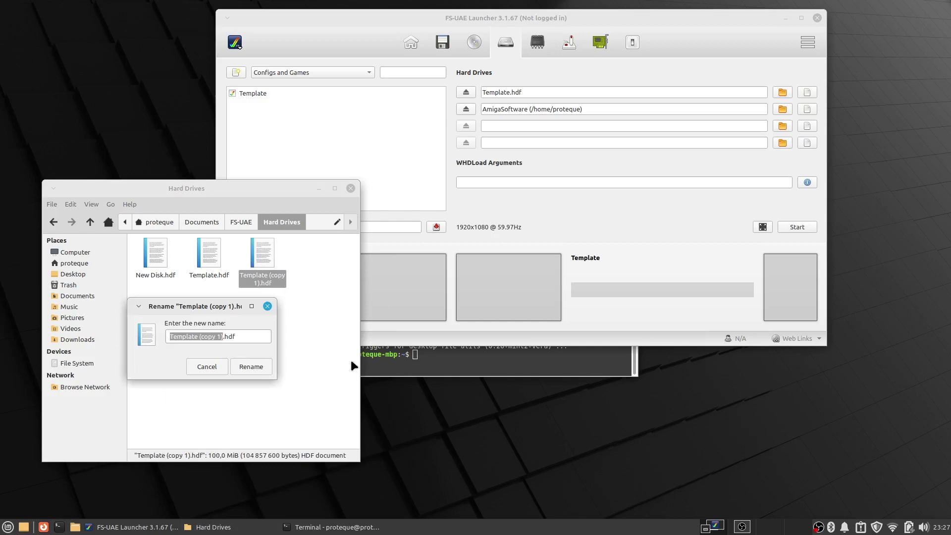
type("pro")
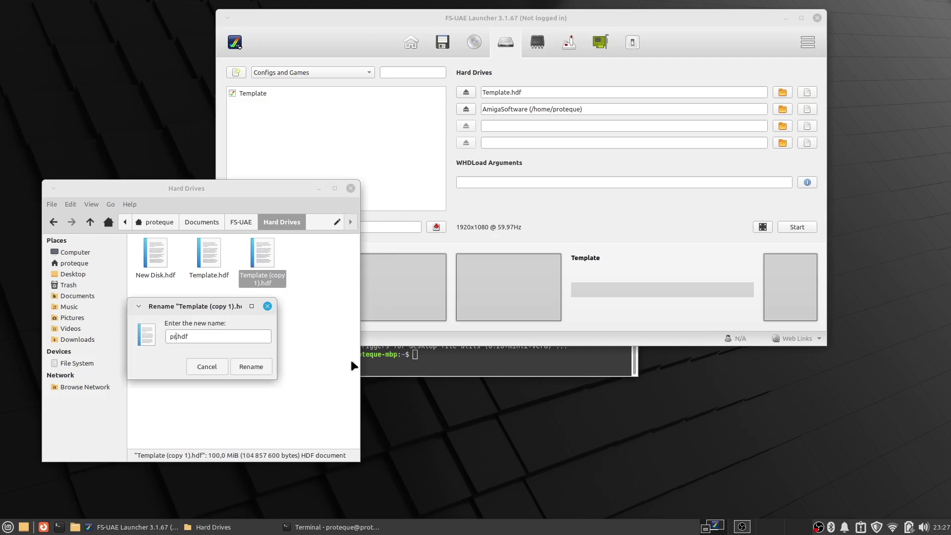
type("tracker")
left_click(260, 364)
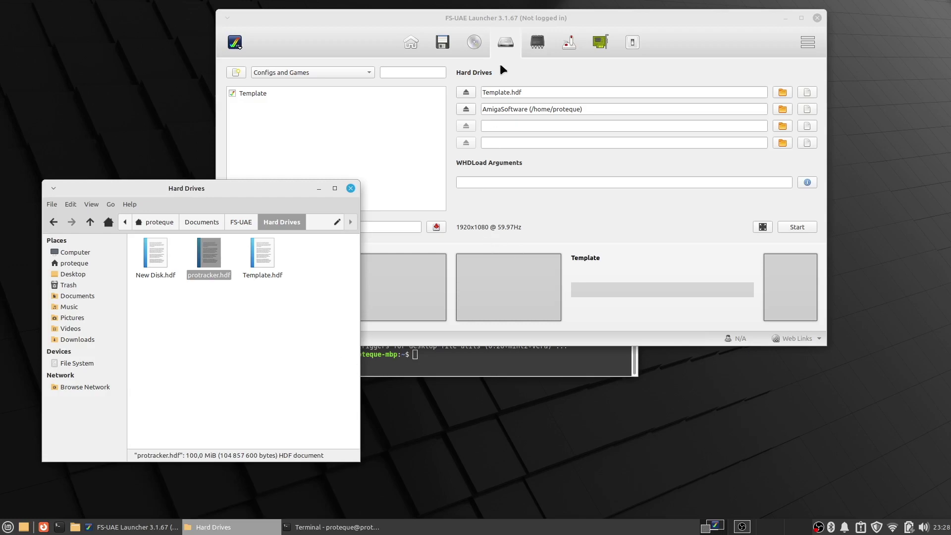
- Set protracker.hdf as the first hard drive in FS-UAE Launcher
left_click(626, 16)
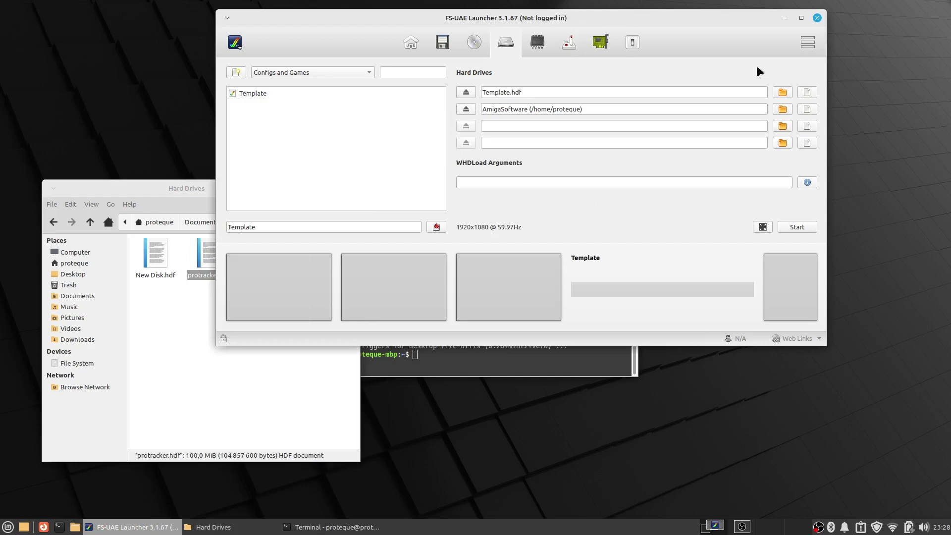
left_click(783, 93)
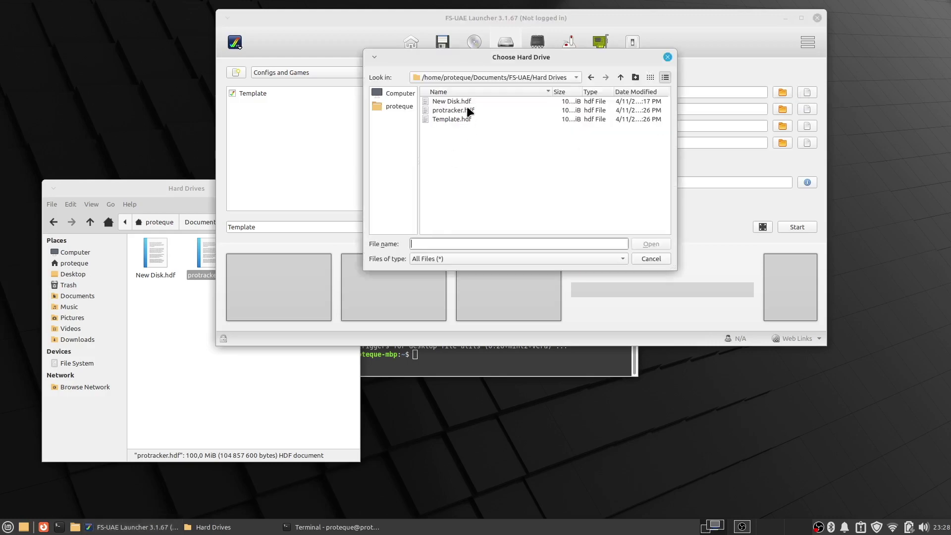
left_click(467, 109)
left_click(651, 245)
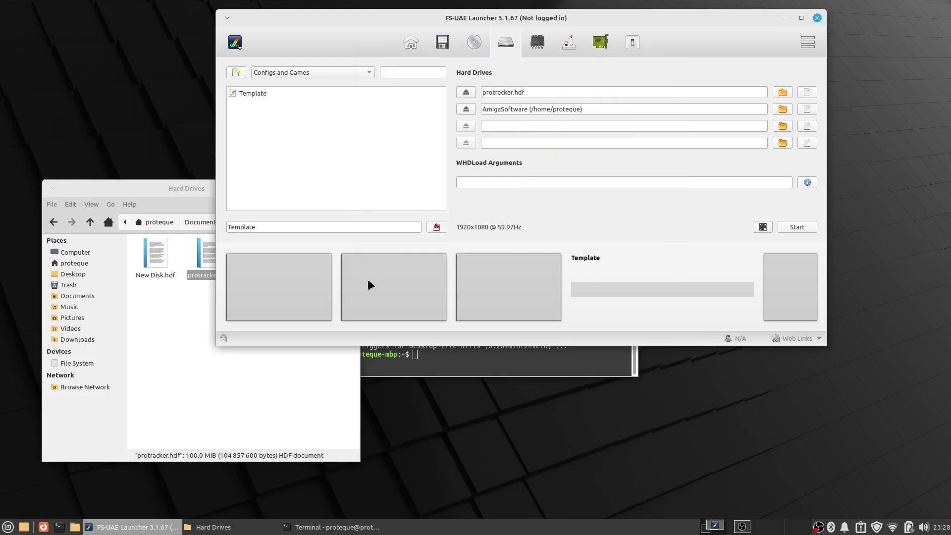
- Rename the configuration from Template to protracker and save it
left_click_drag(276, 227, 218, 223)
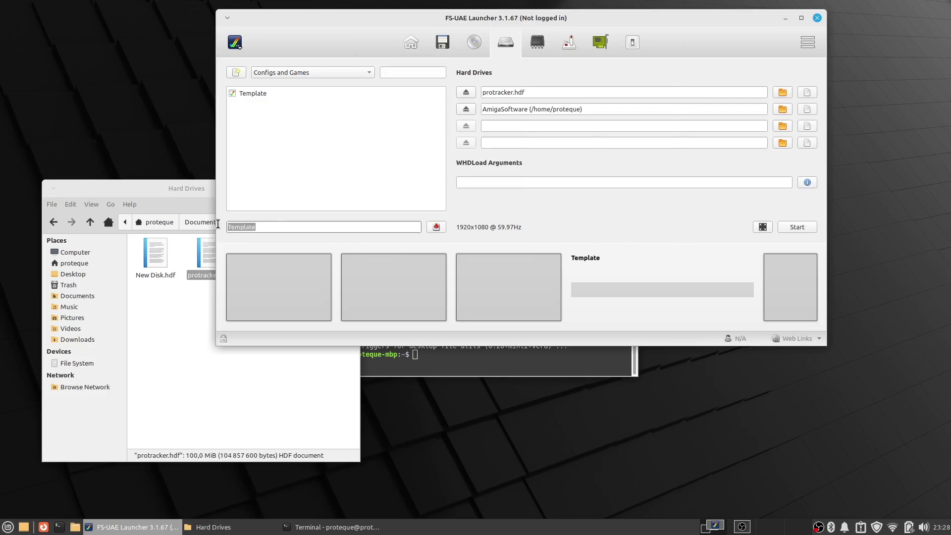
key("BackSpace")
type("acker")
key("BackSpace")
type("o")
left_click(436, 229)
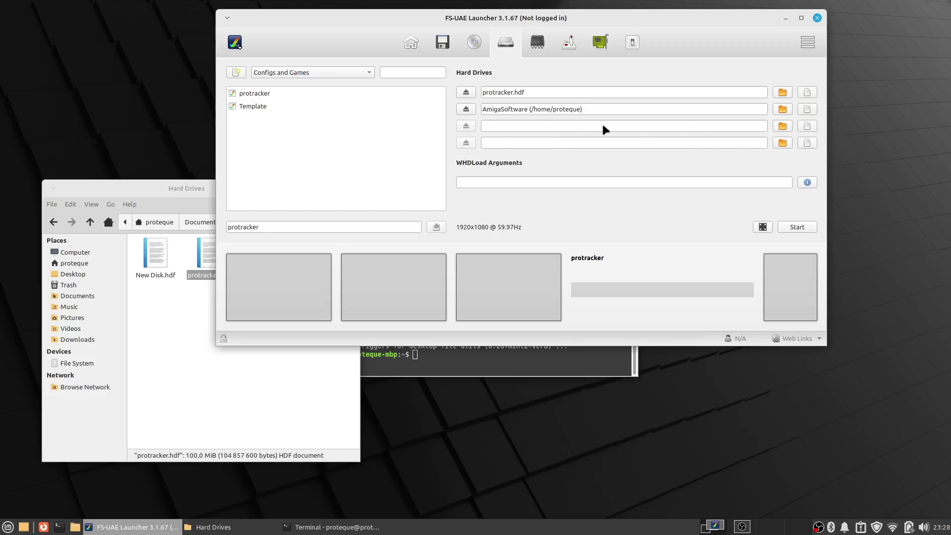
- Check that the Music/mods folder contains enigma.mod in the file manager
left_click(77, 529)
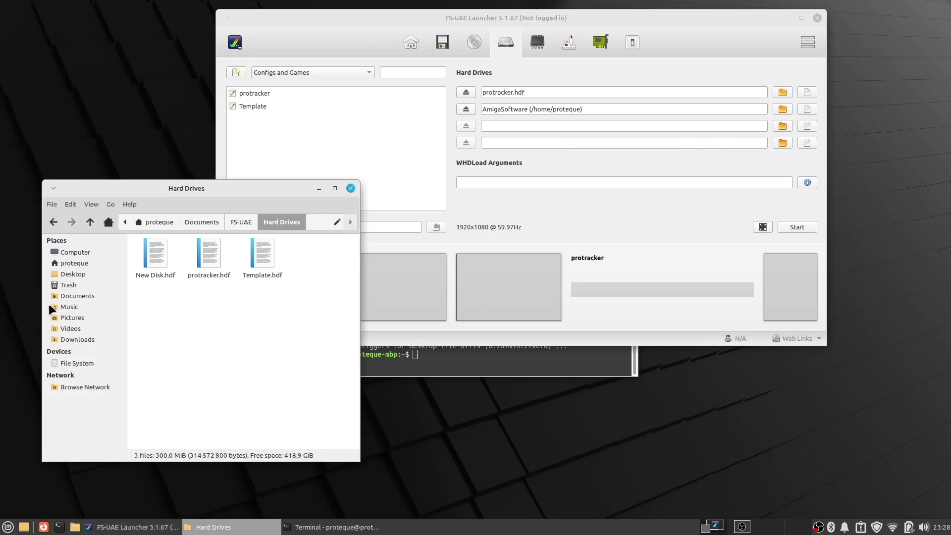
left_click(69, 306)
double_click(155, 256)
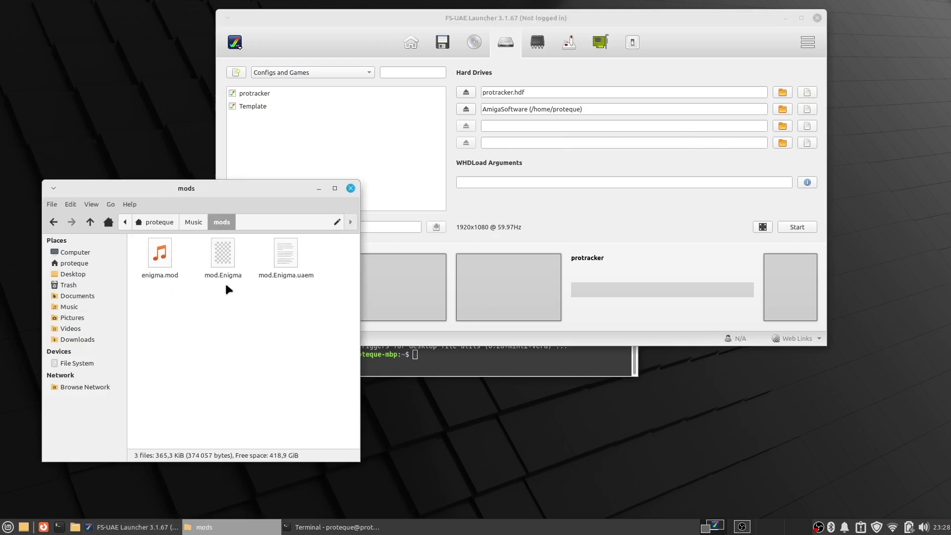
left_click(150, 262)
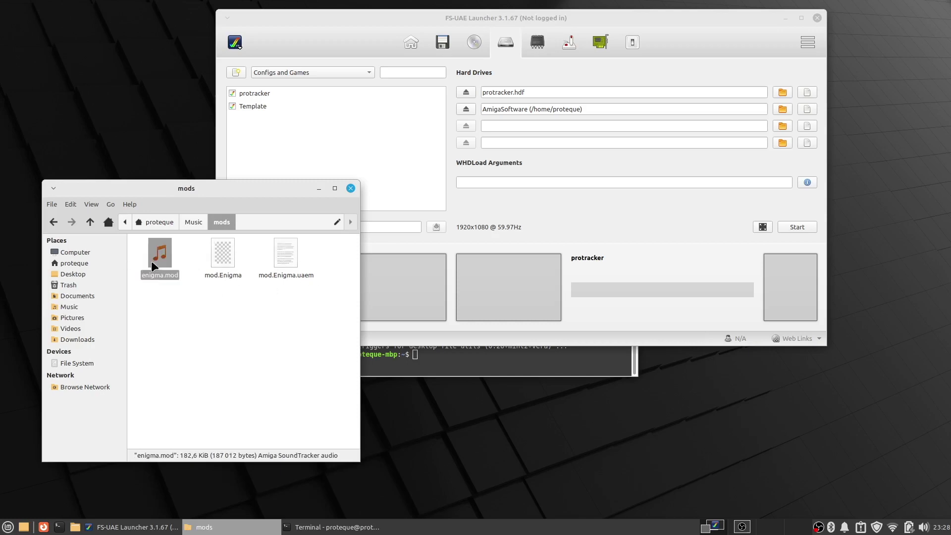
left_click(193, 222)
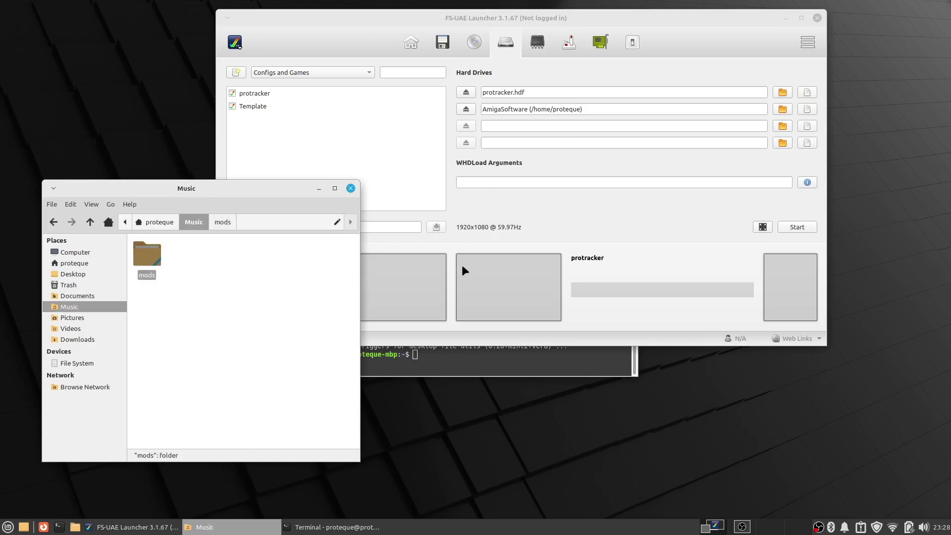
- Choose /home/proteque/Music/mods as the third hard drive folder
left_click(719, 33)
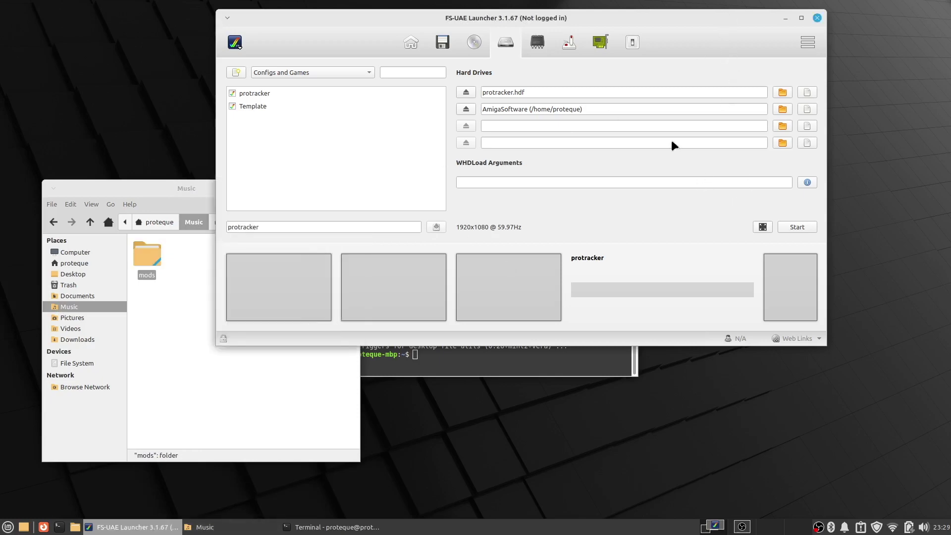
left_click(781, 127)
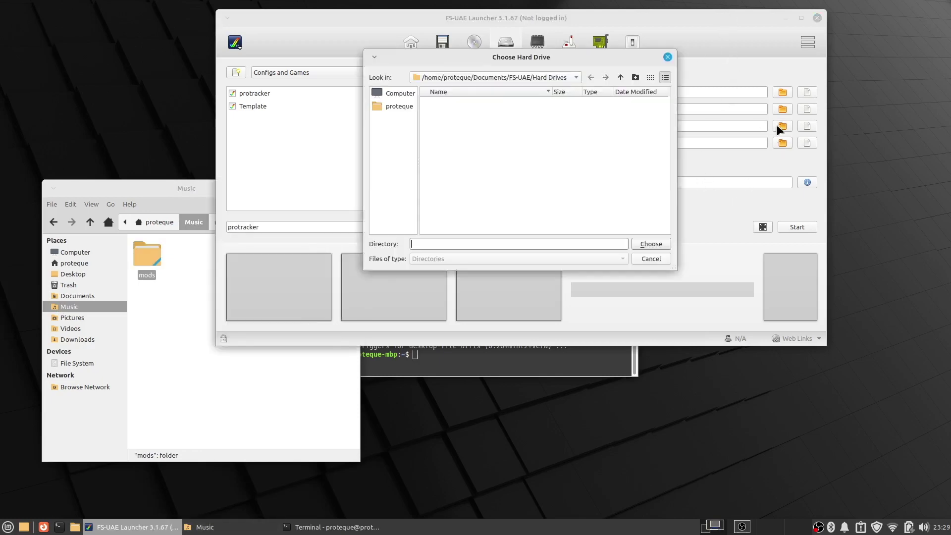
left_click(389, 104)
double_click(447, 145)
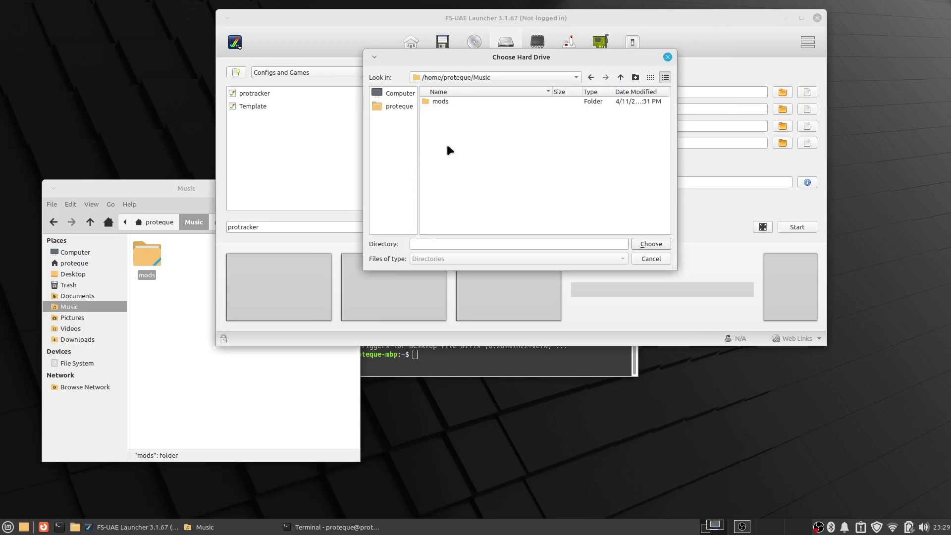
left_click(448, 102)
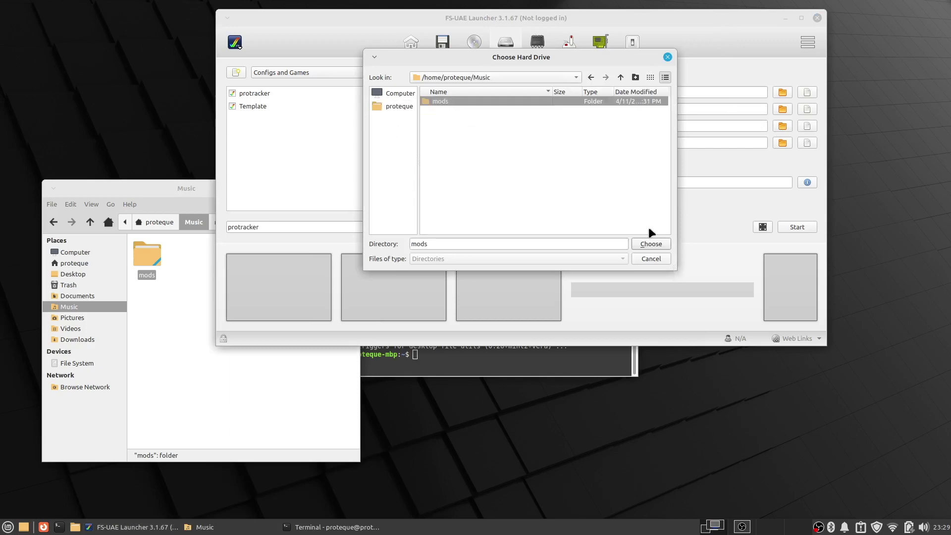
left_click(649, 244)
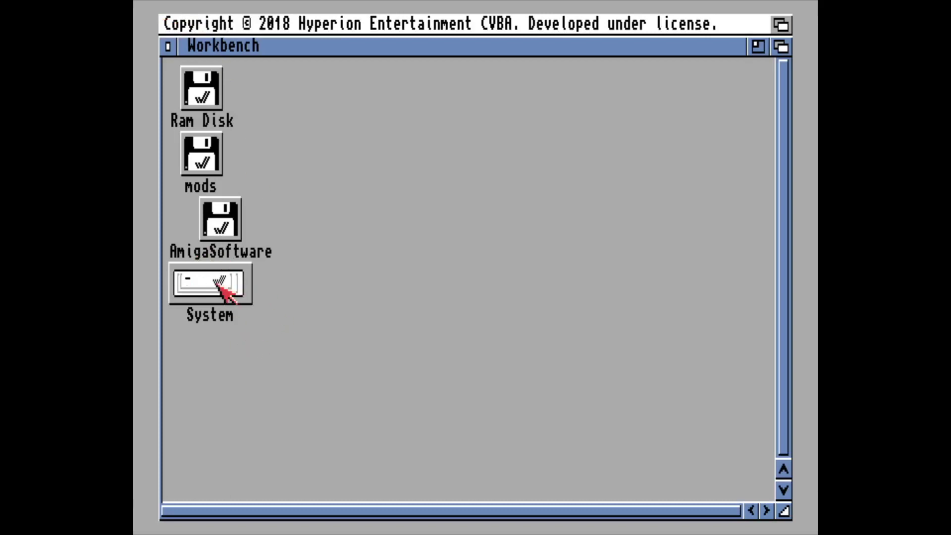
- Open the System disk and create a new drawer named protracker
double_click(227, 289)
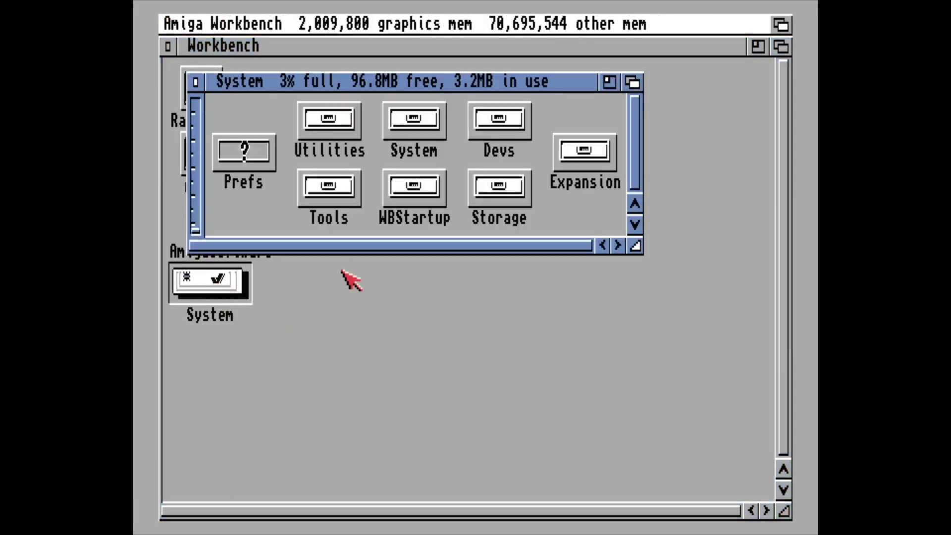
right_click(286, 25)
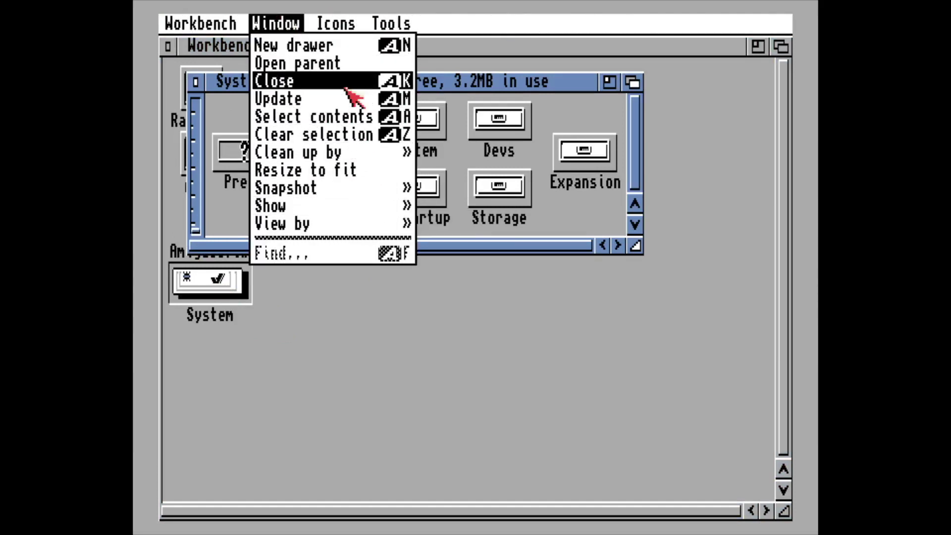
mouse_move(349, 117)
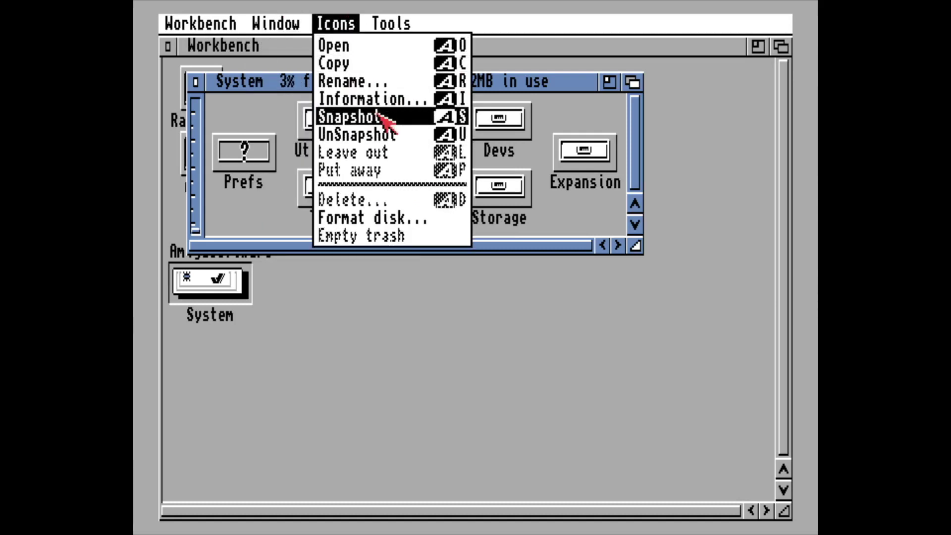
right_click(298, 47)
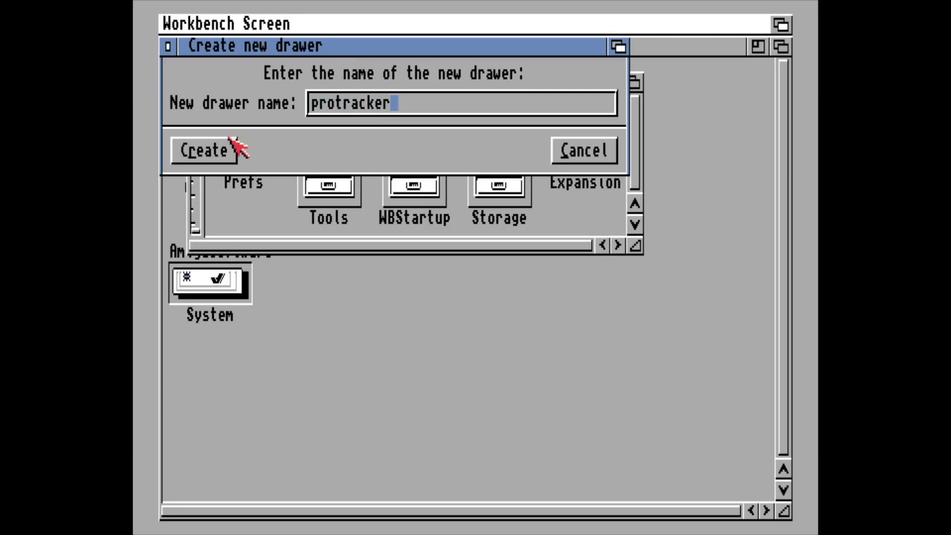
left_click(223, 150)
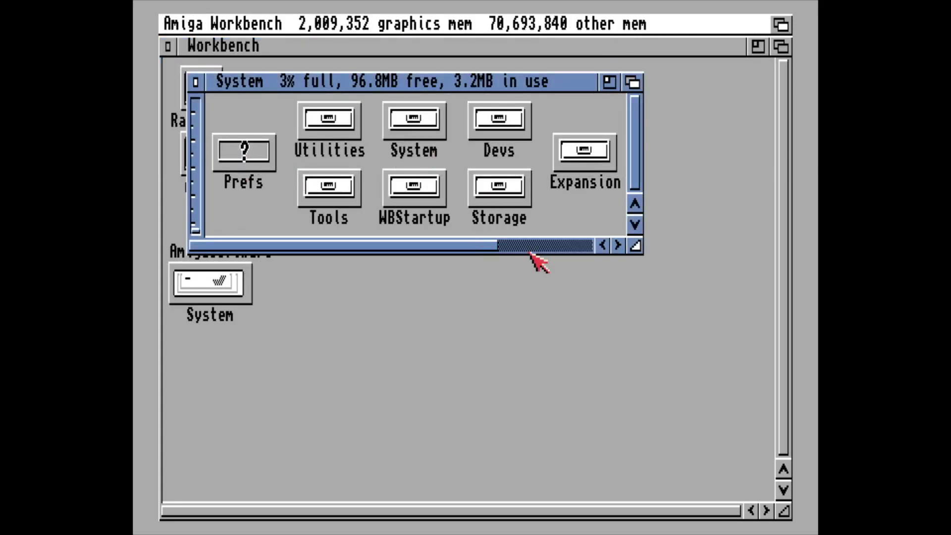
- Open the protracker drawer, close the System window and move protracker upper right
left_click(539, 247)
double_click(584, 121)
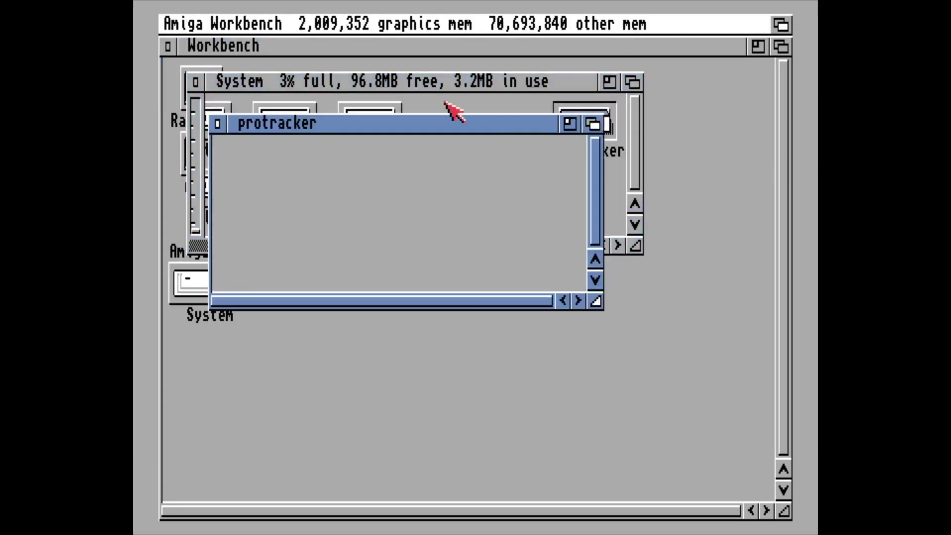
left_click(195, 81)
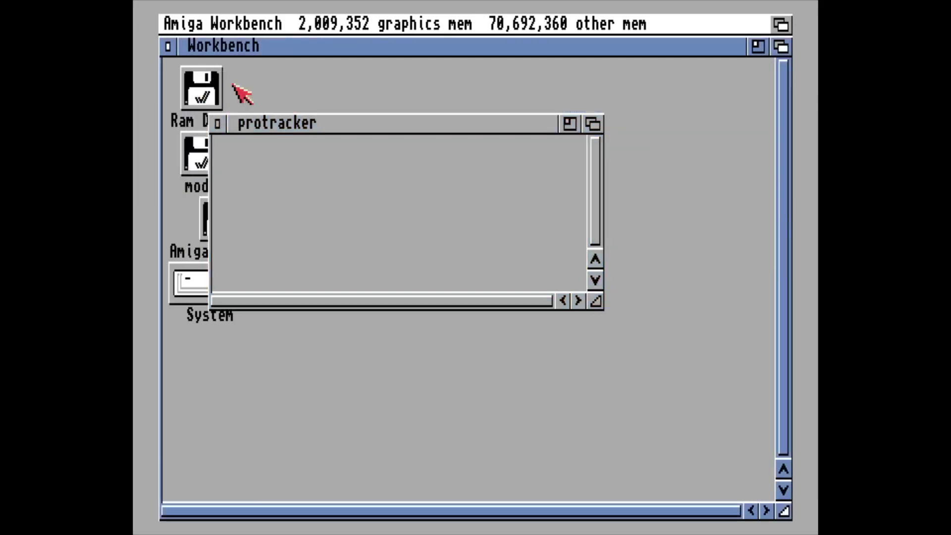
left_click_drag(331, 126, 471, 72)
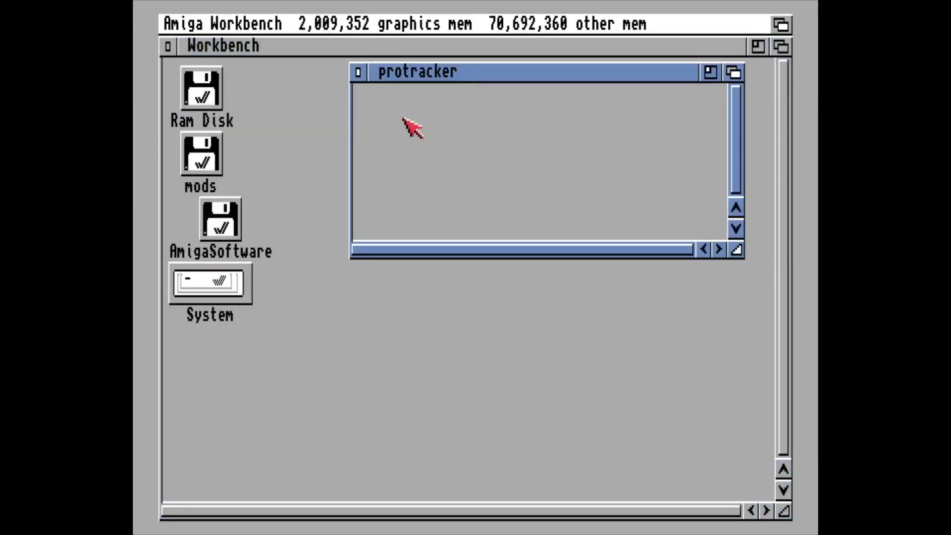
- Show all files in AmigaSoftware and drag ProTracker-3.15-AGA.lha into the Ram Disk
double_click(232, 227)
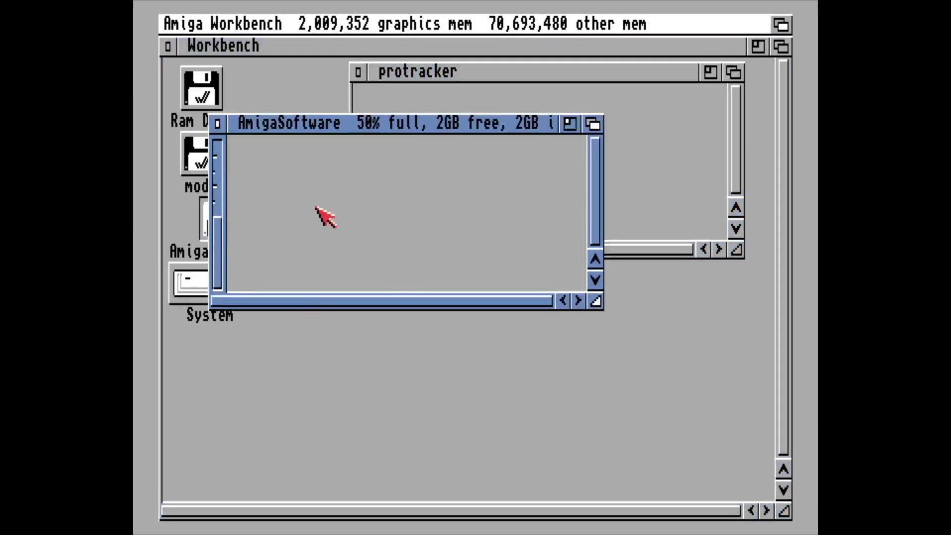
right_click(338, 25)
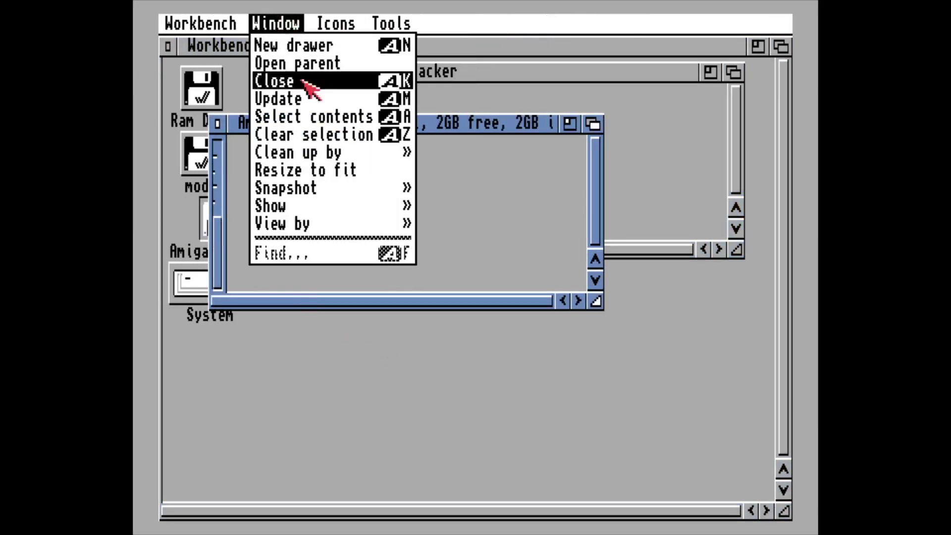
right_click(434, 223)
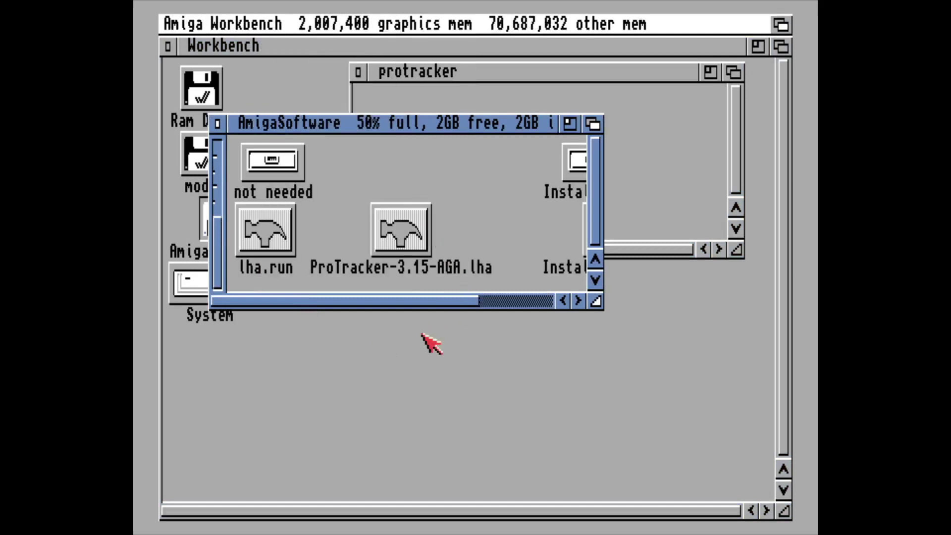
left_click(407, 234)
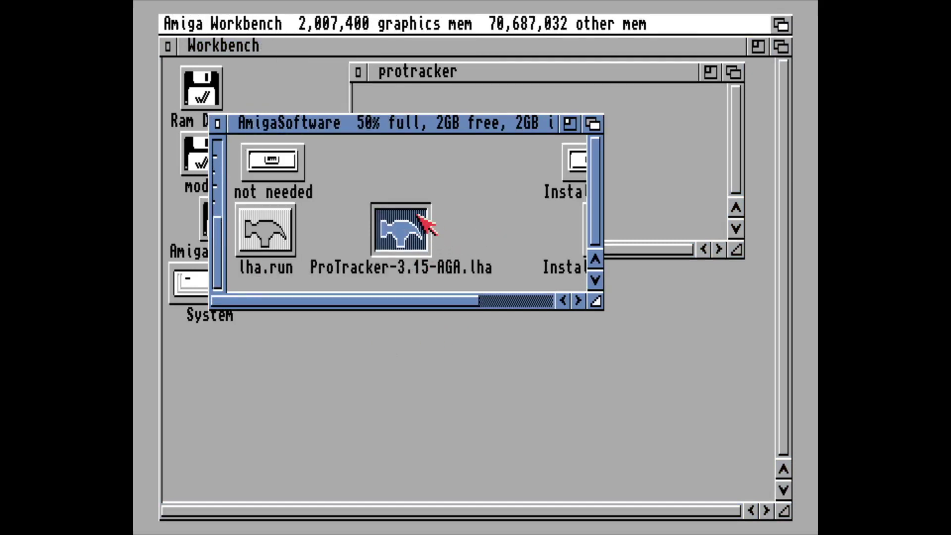
double_click(204, 95)
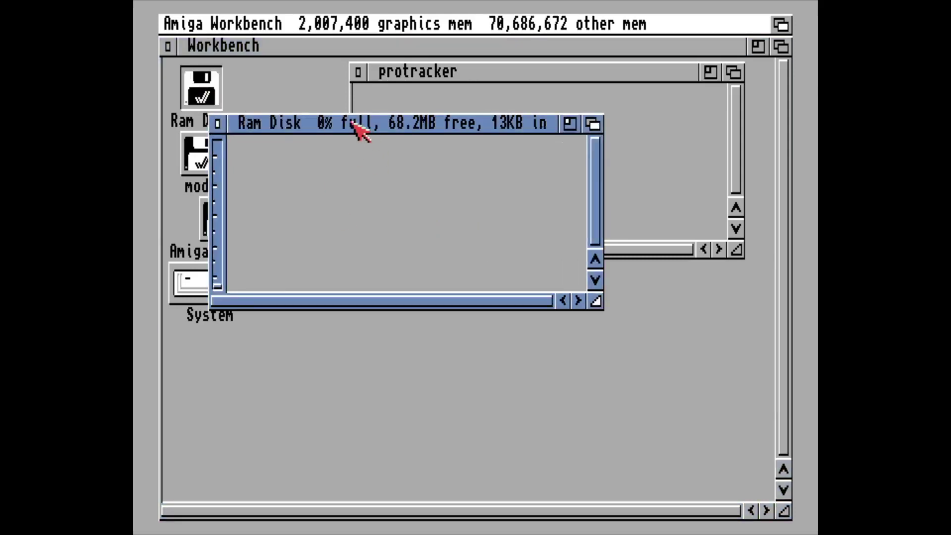
left_click_drag(483, 125, 568, 297)
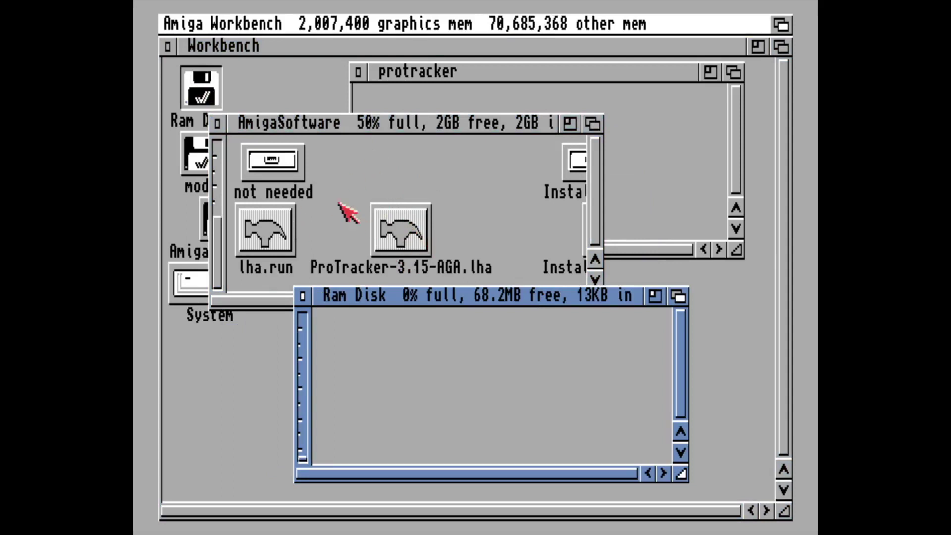
left_click_drag(396, 255, 394, 396)
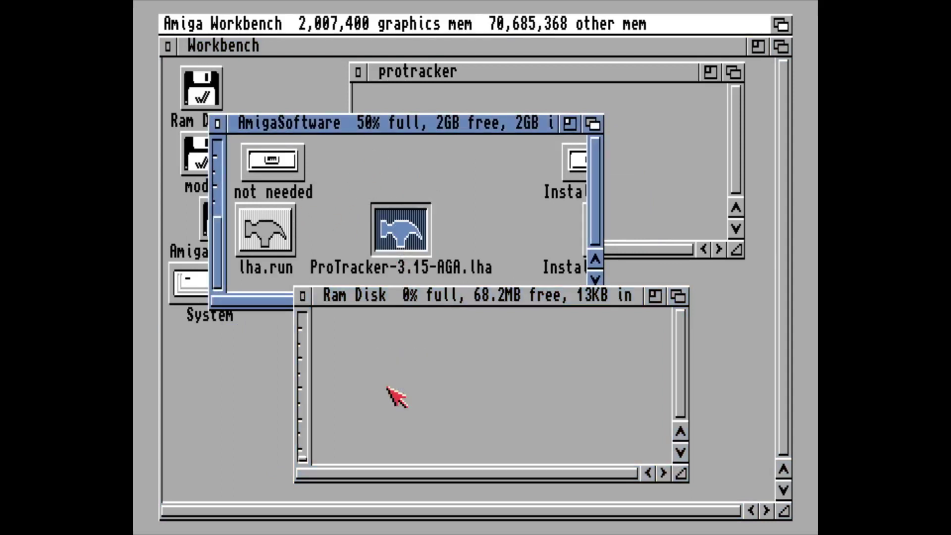
- Show all files in the Ram Disk window to reveal the copied archive
right_click(331, 24)
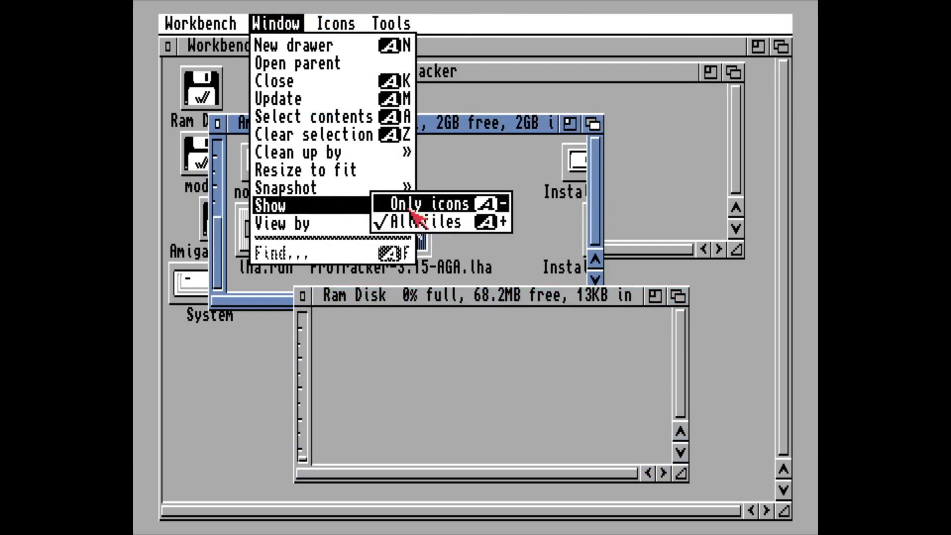
left_click(276, 98)
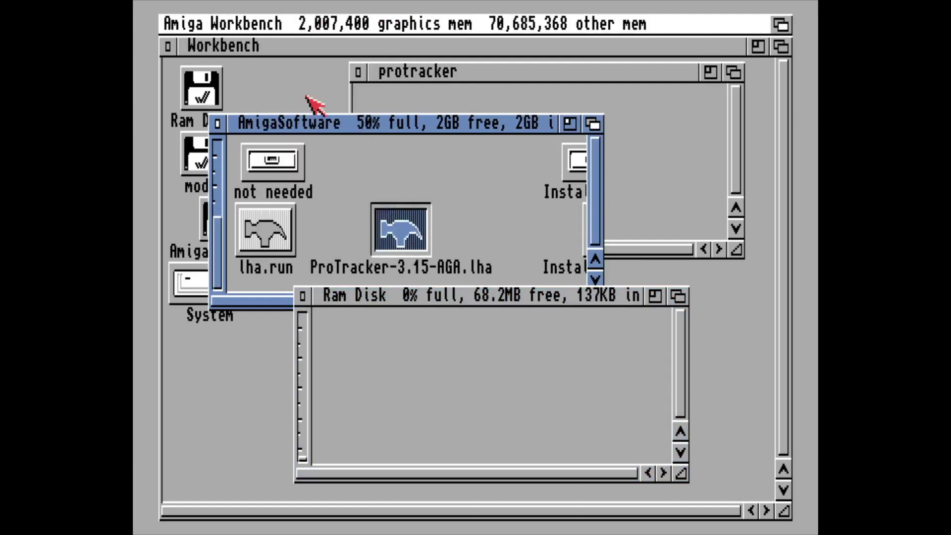
left_click(389, 362)
right_click(245, 30)
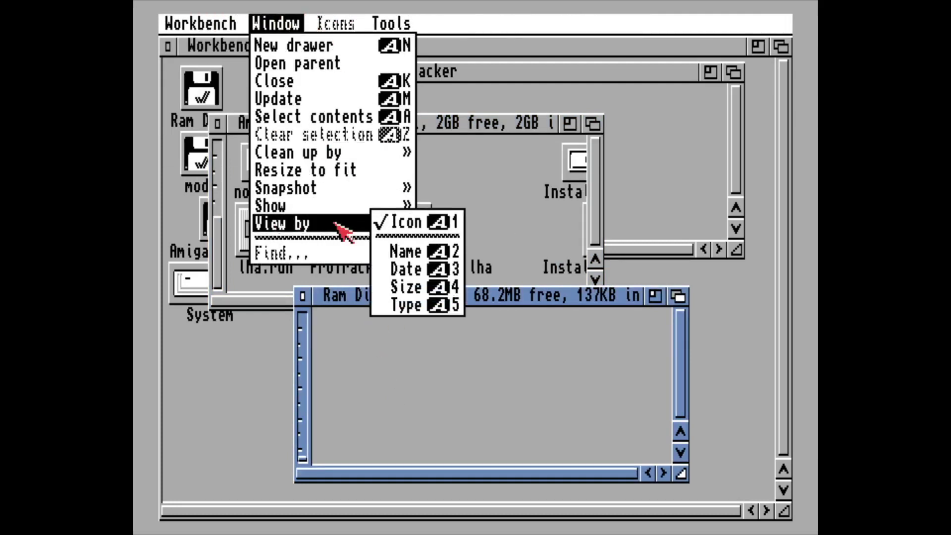
right_click(446, 221)
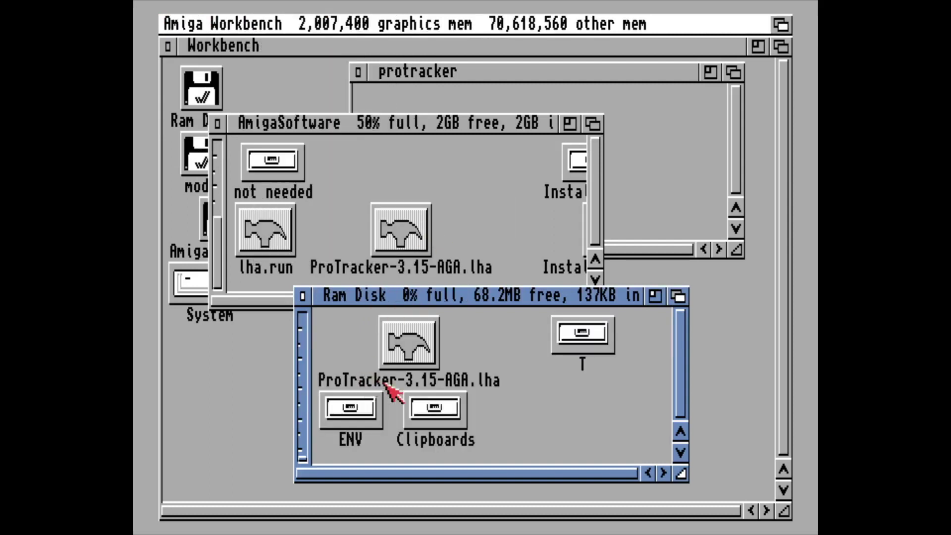
double_click(410, 342)
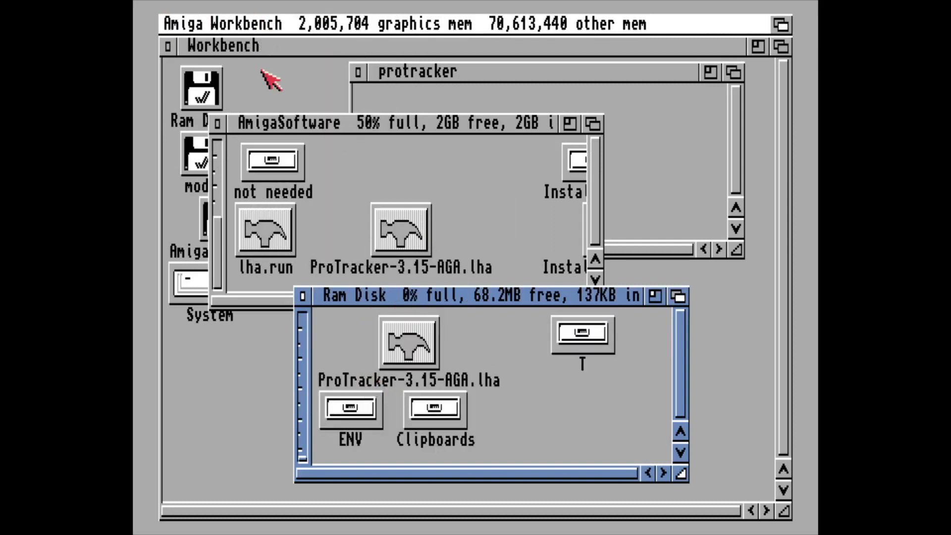
right_click(223, 23)
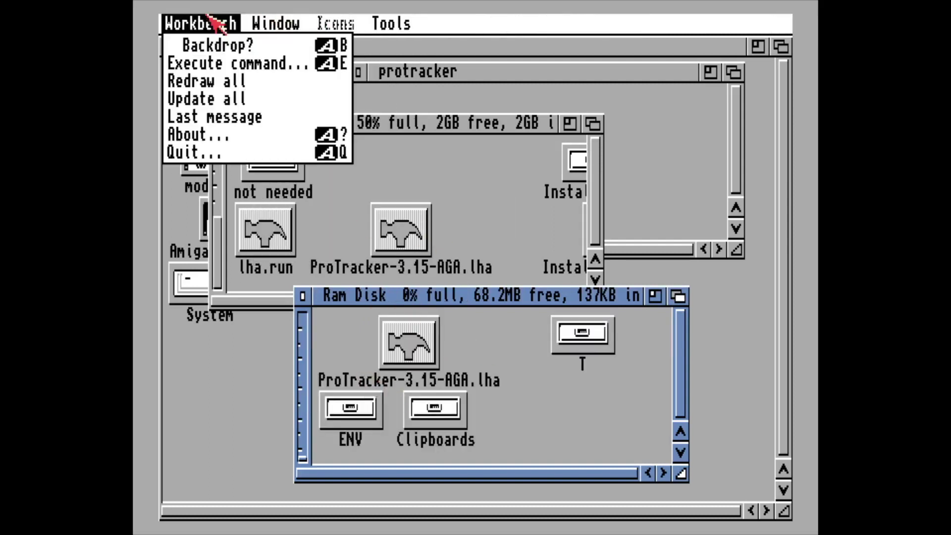
- Open a shell with newcli, list the Ram Disk, and run lha x Protracker-3.15-aga.lha
right_click(238, 63)
type("newcli")
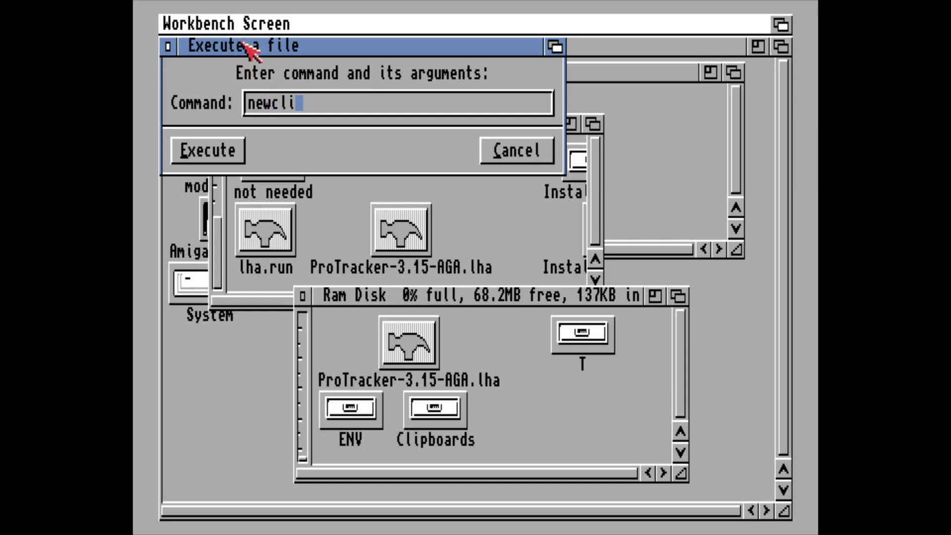
key("Return")
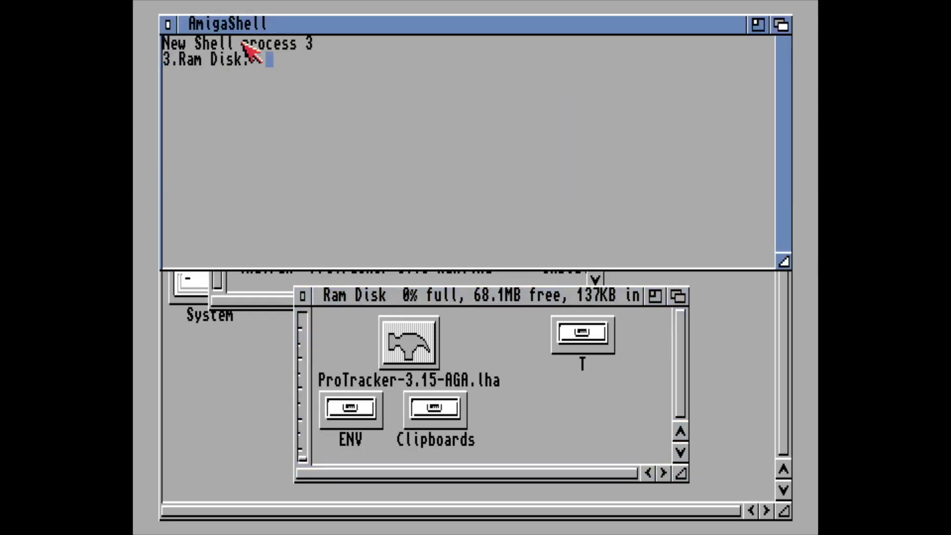
type("dir")
key("Return")
type("lha x Protracker-3.15-aga/")
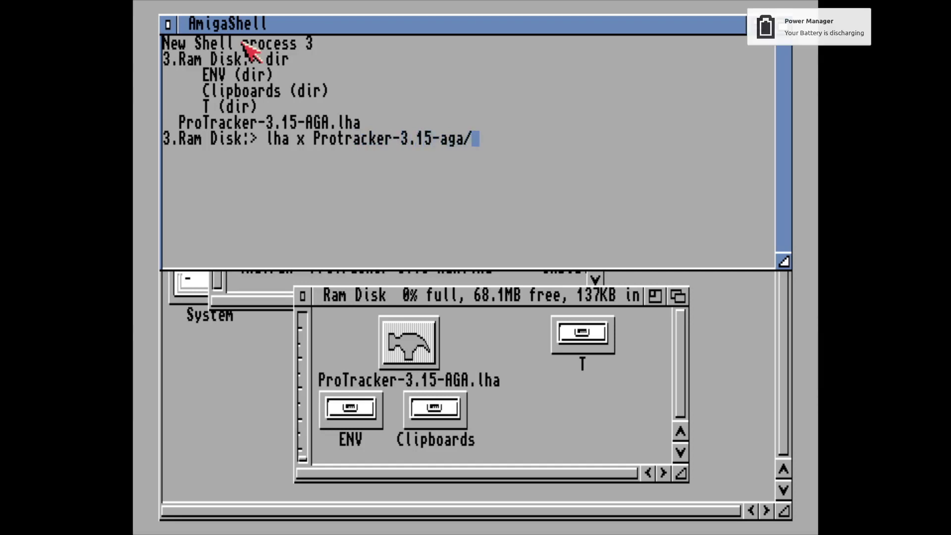
key("BackSpace")
type(".lha")
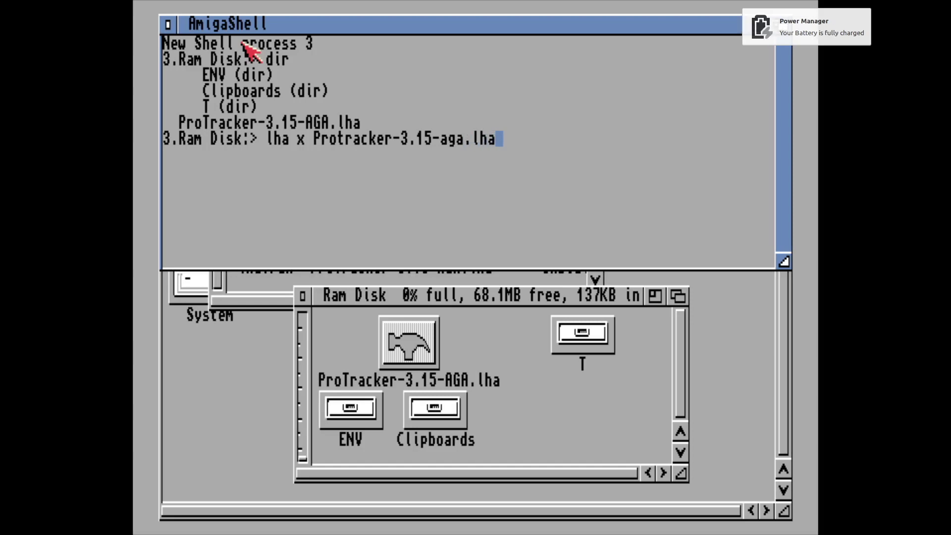
key("Return")
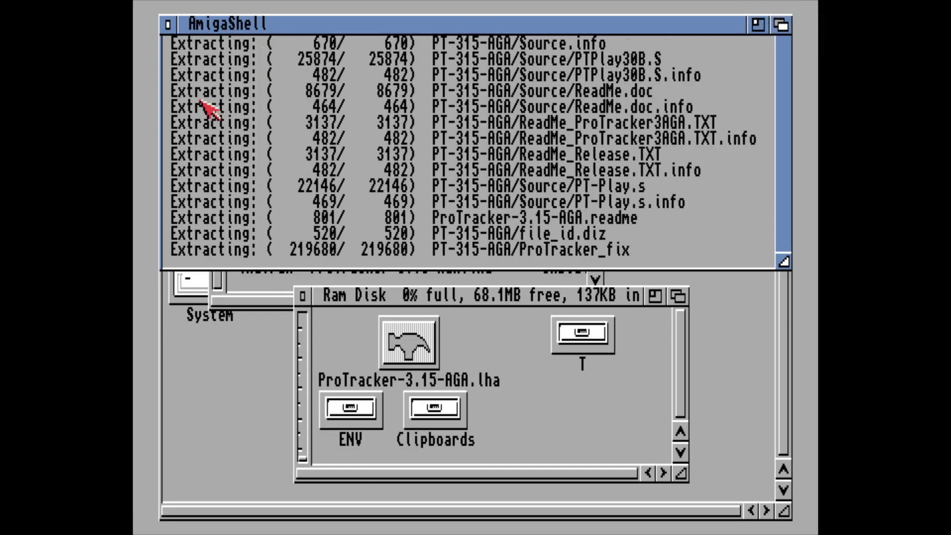
- Close the shell, refresh the Ram Disk, and open and enlarge the PT-315-AGA drawer
left_click(168, 25)
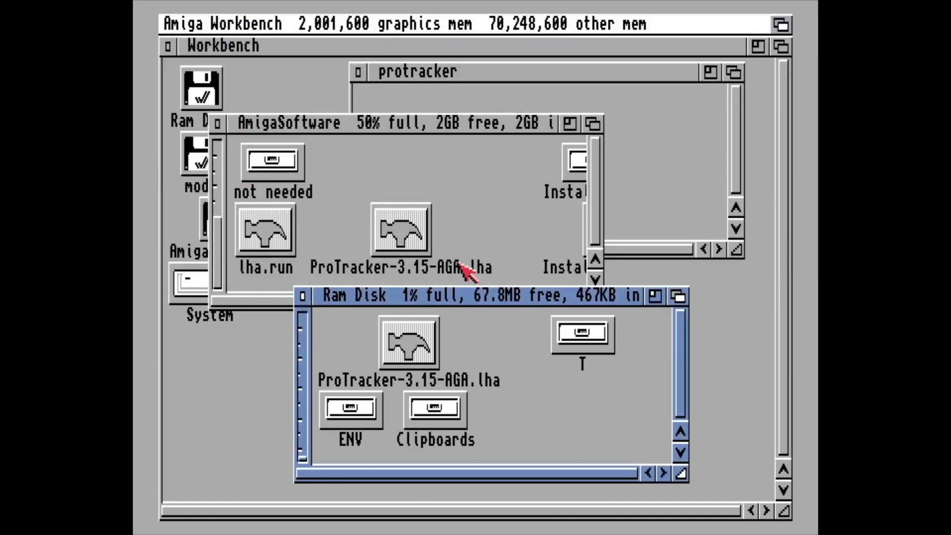
right_click(277, 24)
right_click(281, 99)
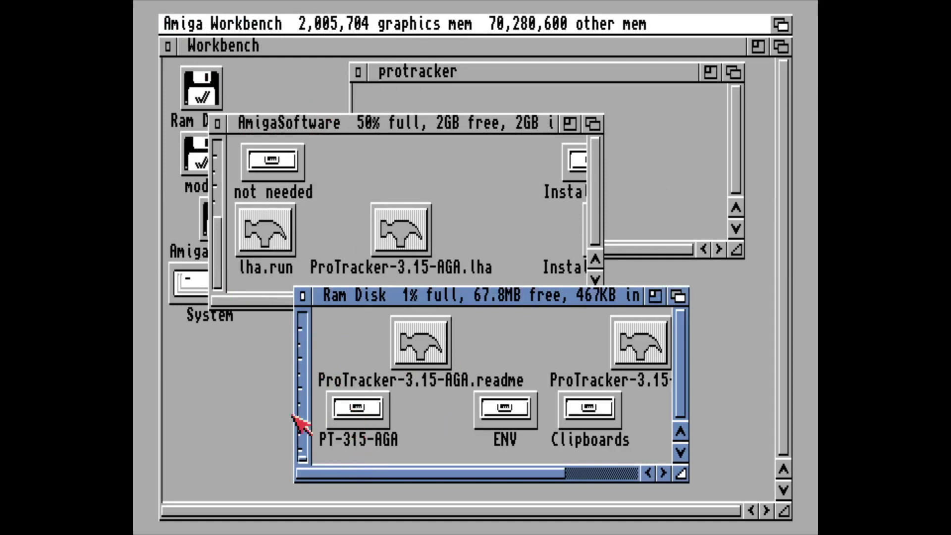
double_click(371, 410)
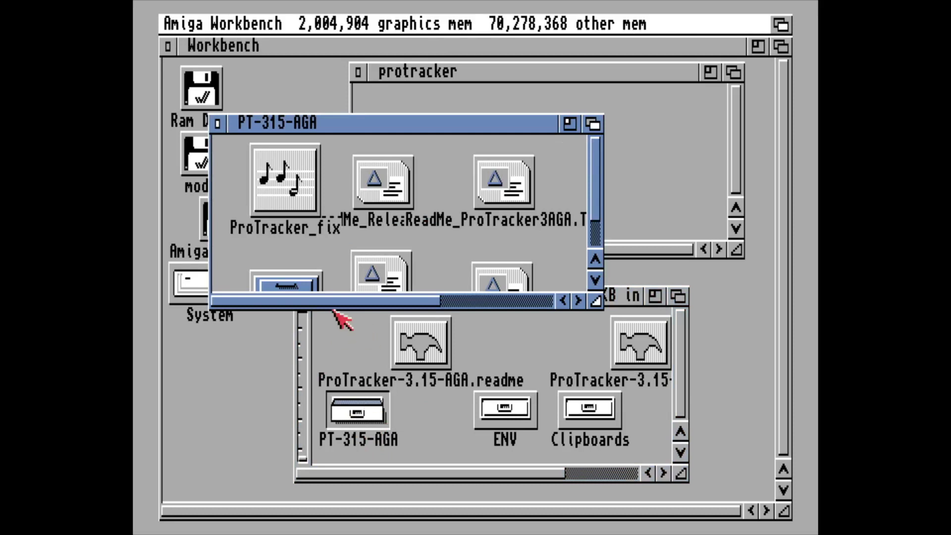
left_click_drag(598, 301, 731, 440)
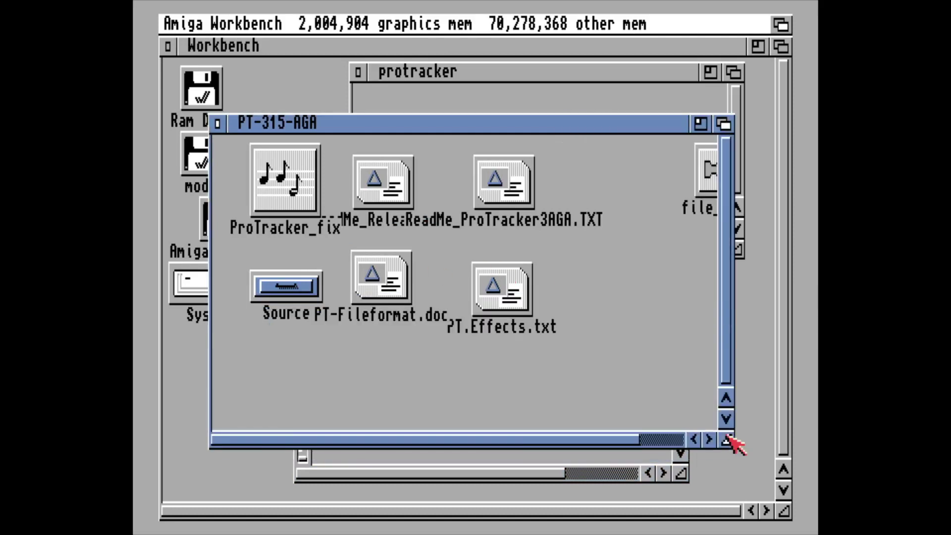
mouse_move(609, 440)
left_mouse_down()
mouse_move(736, 441)
mouse_move(610, 439)
left_mouse_up()
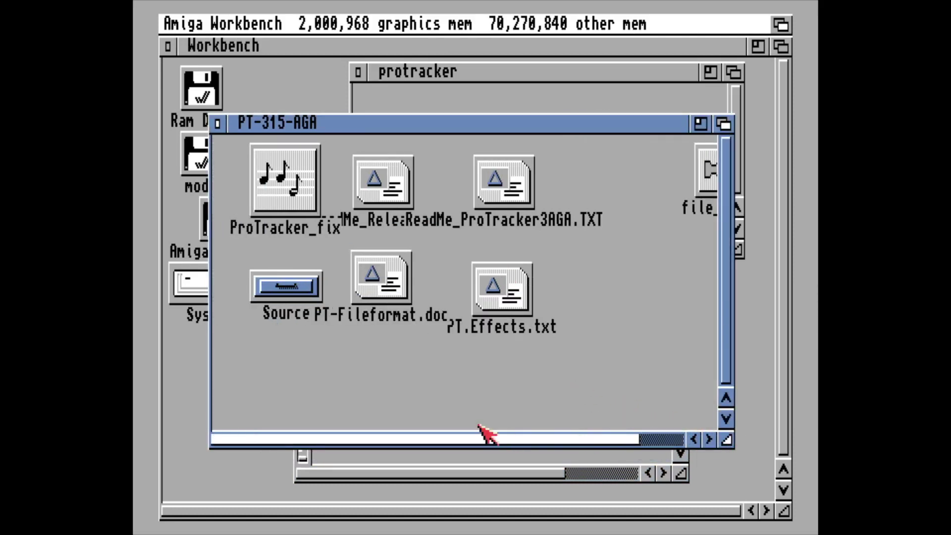
- Reopen PT-315-AGA with all files shown, rubber-band select every icon and drag them
left_click(218, 123)
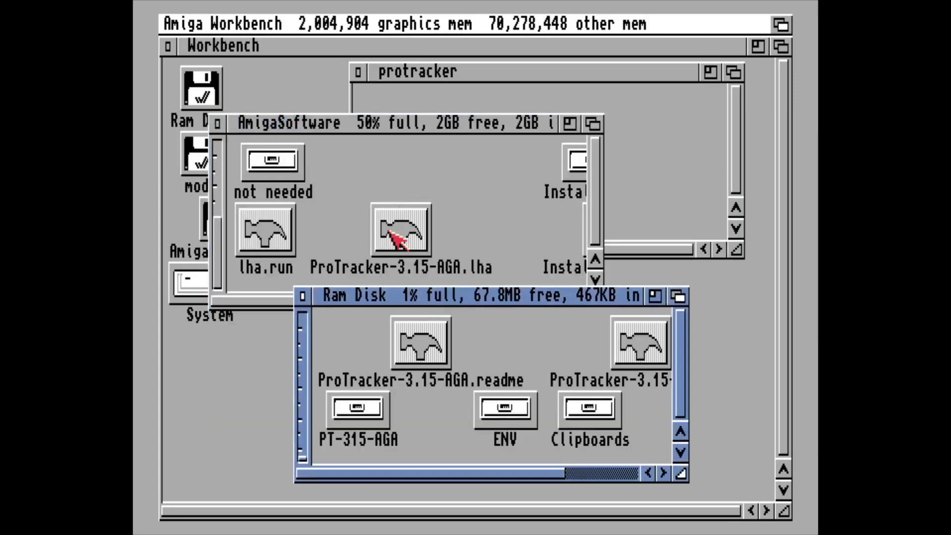
double_click(359, 415)
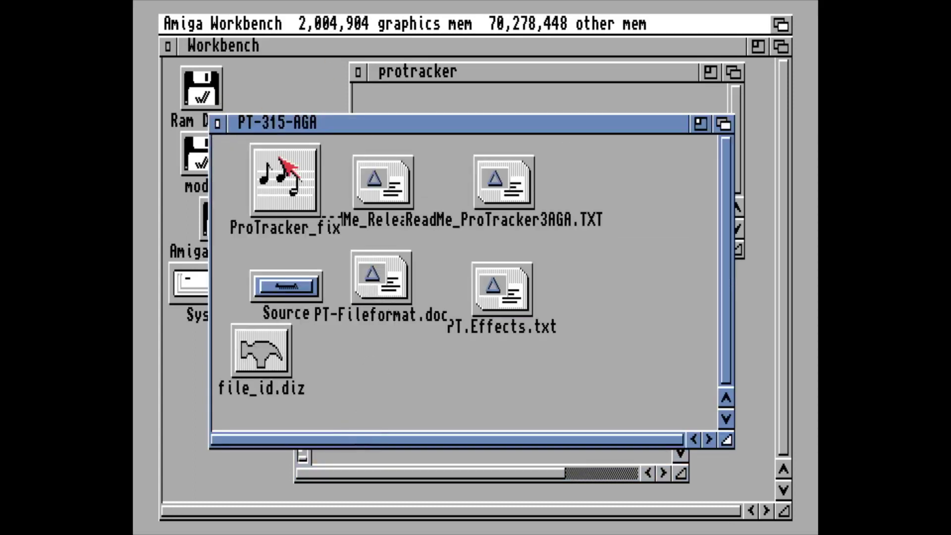
right_click(262, 24)
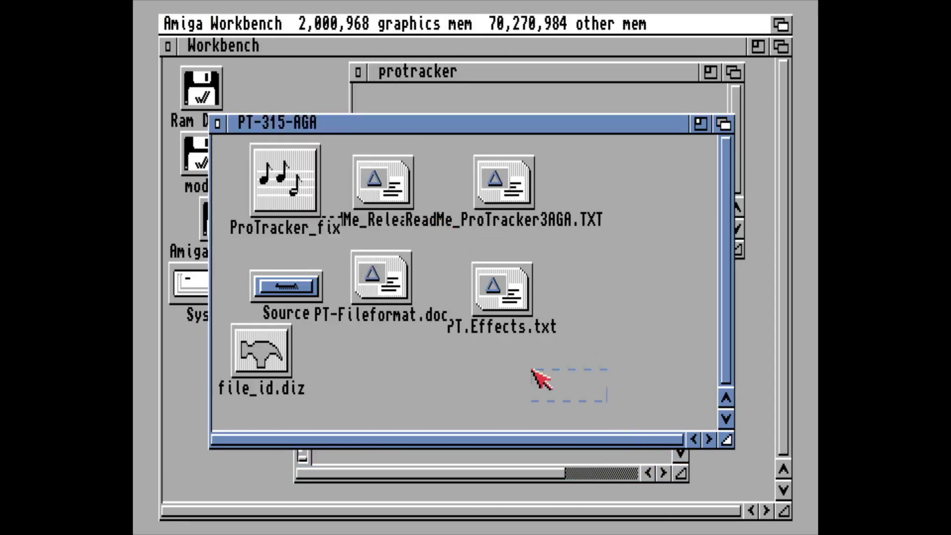
left_click_drag(614, 413, 216, 138)
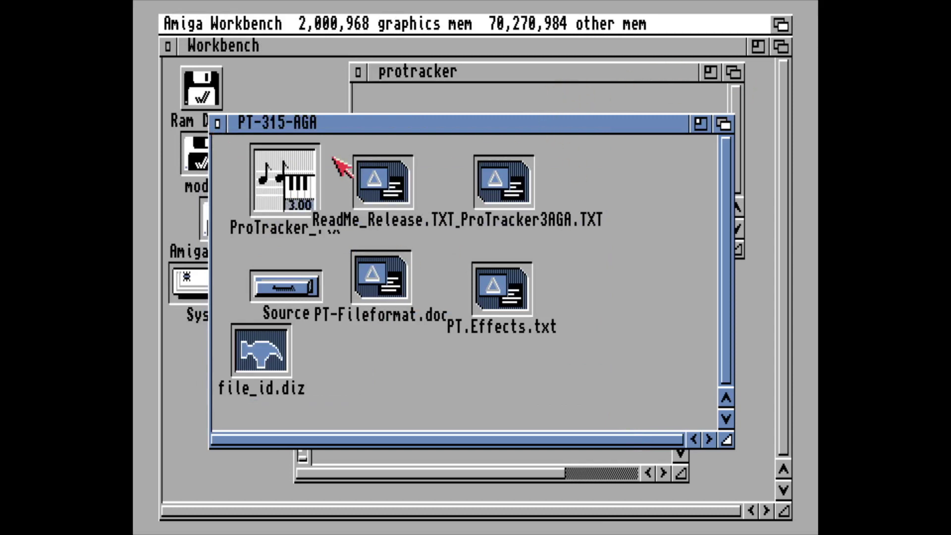
left_click_drag(271, 186, 476, 104)
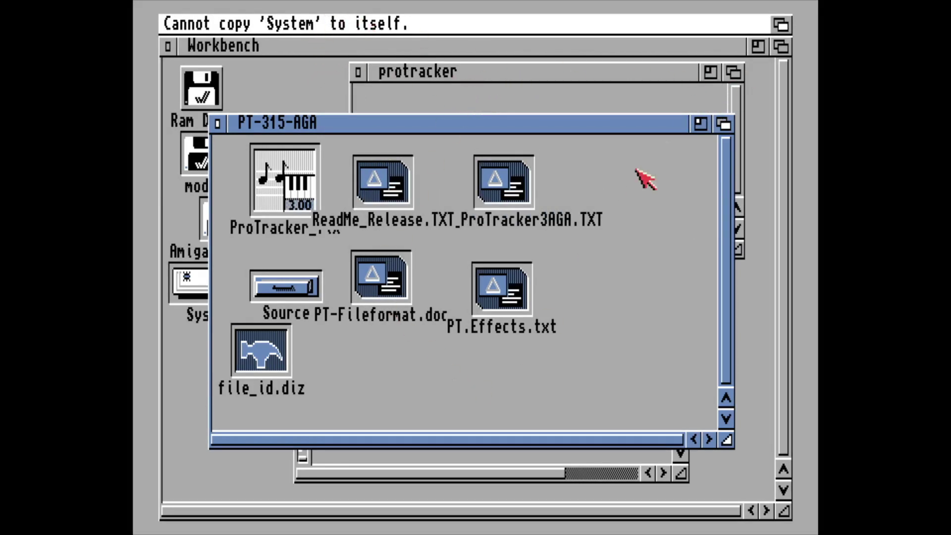
- Copy all selected PT-315-AGA files into the protracker drawer
left_click(735, 73)
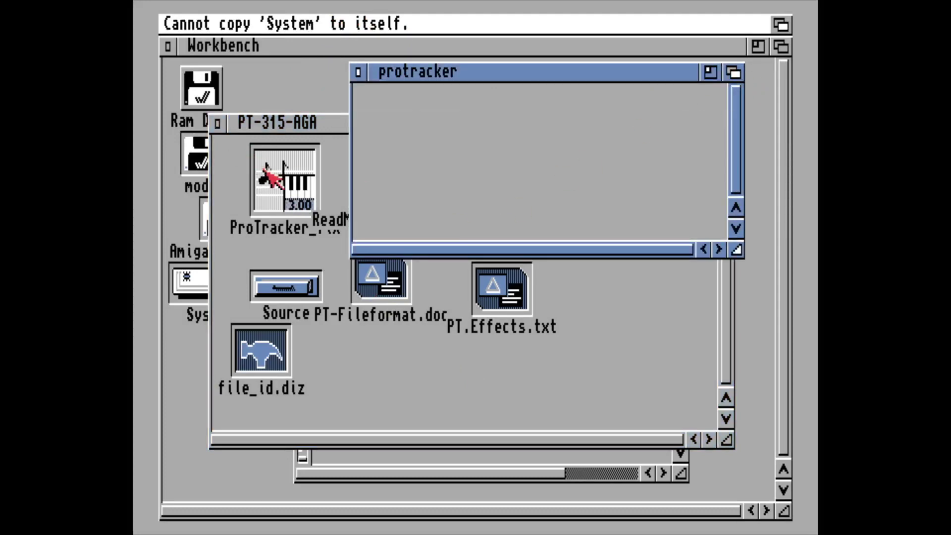
left_click_drag(275, 178, 514, 138)
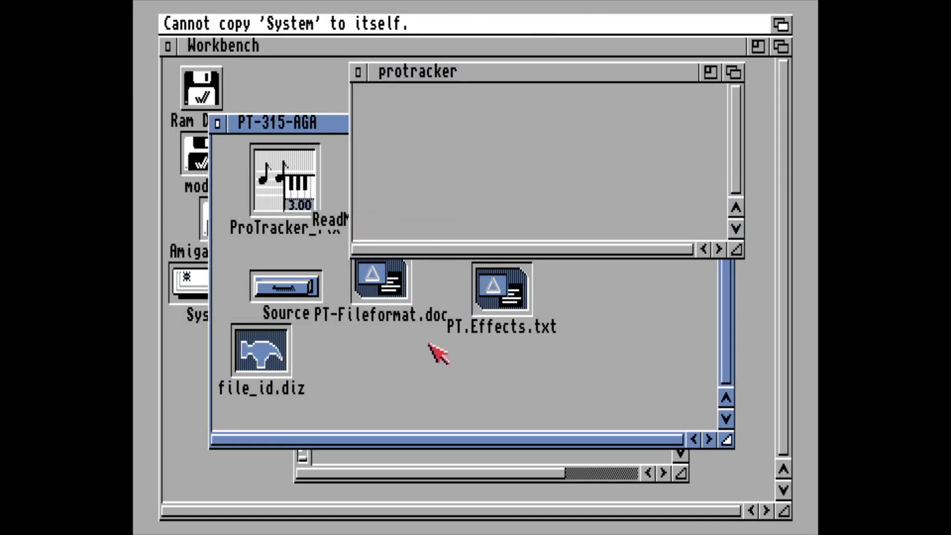
left_click(433, 355)
mouse_move(561, 376)
left_mouse_down()
mouse_move(295, 262)
mouse_move(223, 148)
left_mouse_up()
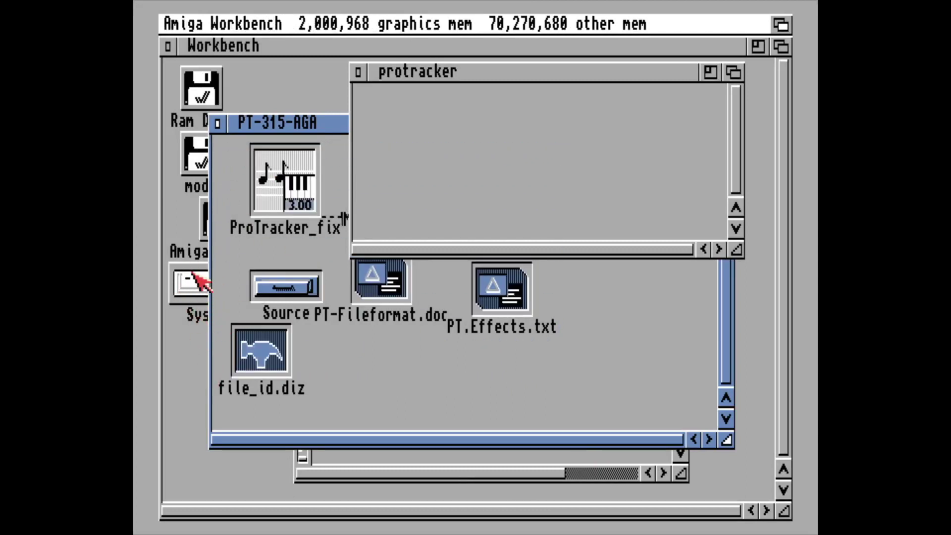
left_click_drag(287, 179, 446, 123)
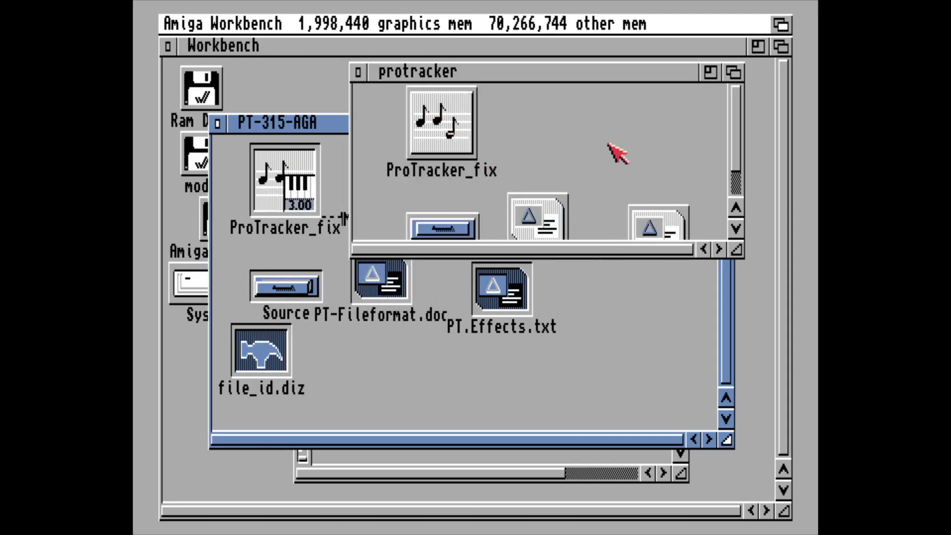
mouse_move(735, 148)
left_mouse_down()
mouse_move(737, 179)
mouse_move(740, 129)
left_mouse_up()
left_click(637, 140)
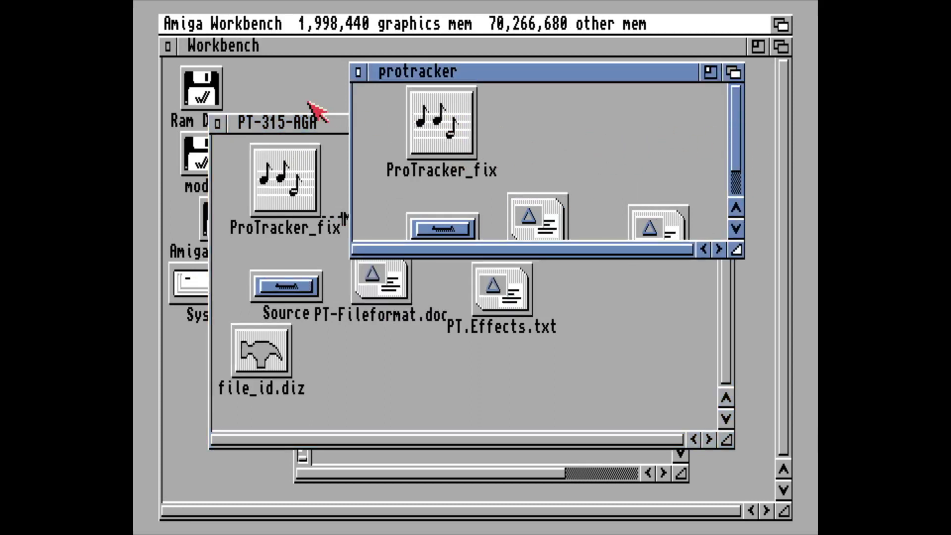
- Close the PT-315-AGA, Ram Disk and AmigaSoftware windows
left_click(216, 123)
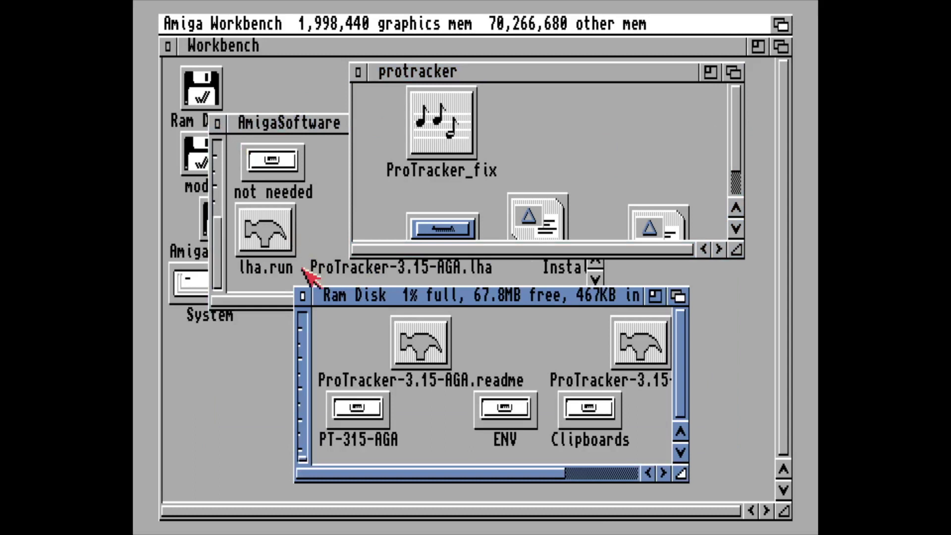
left_click(313, 300)
left_click(217, 123)
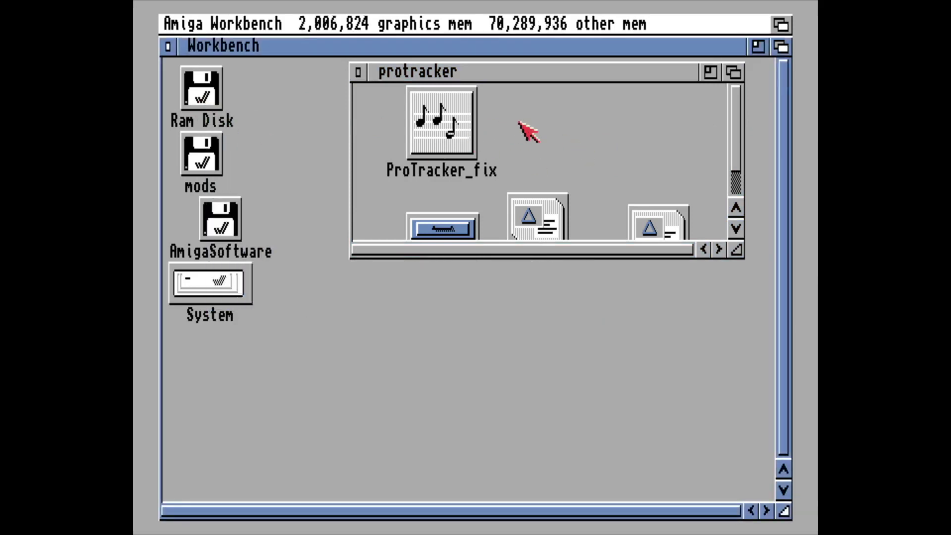
double_click(441, 122)
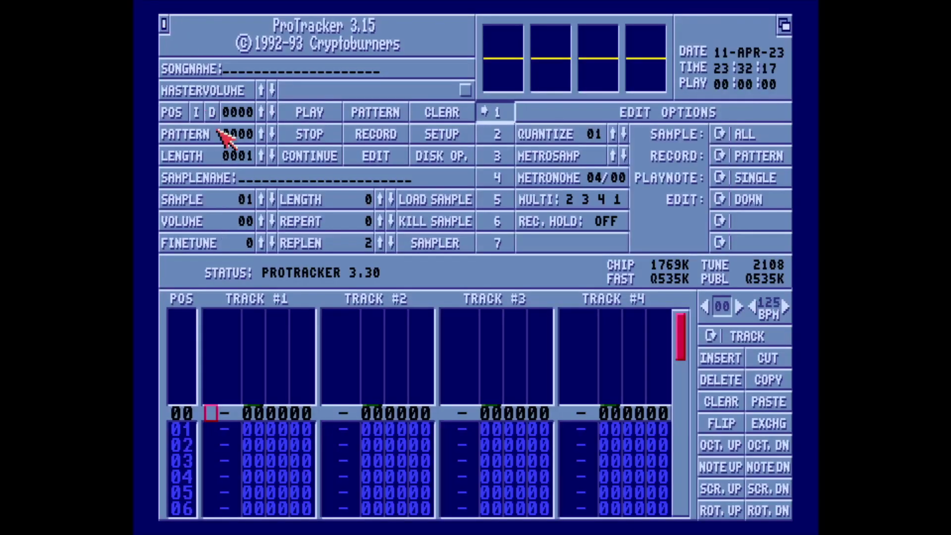
left_click(169, 25)
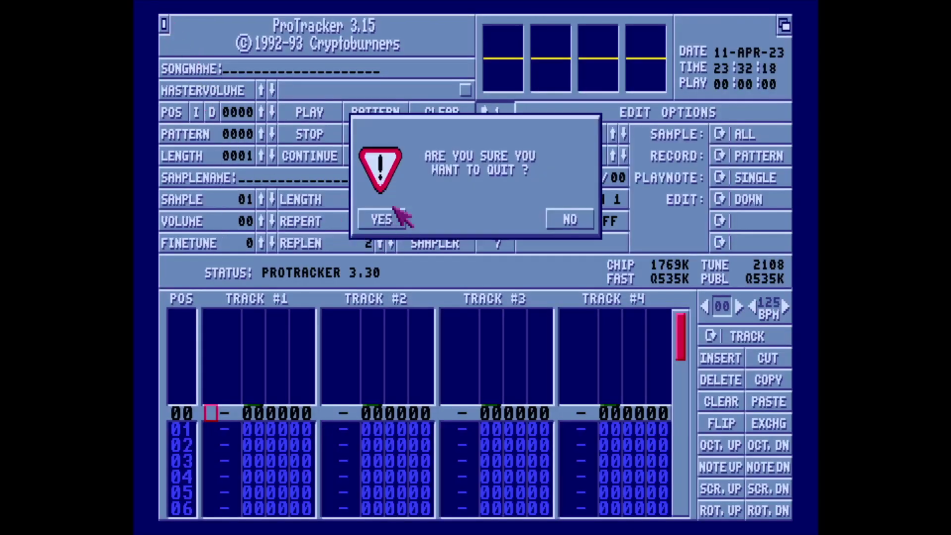
left_click(381, 220)
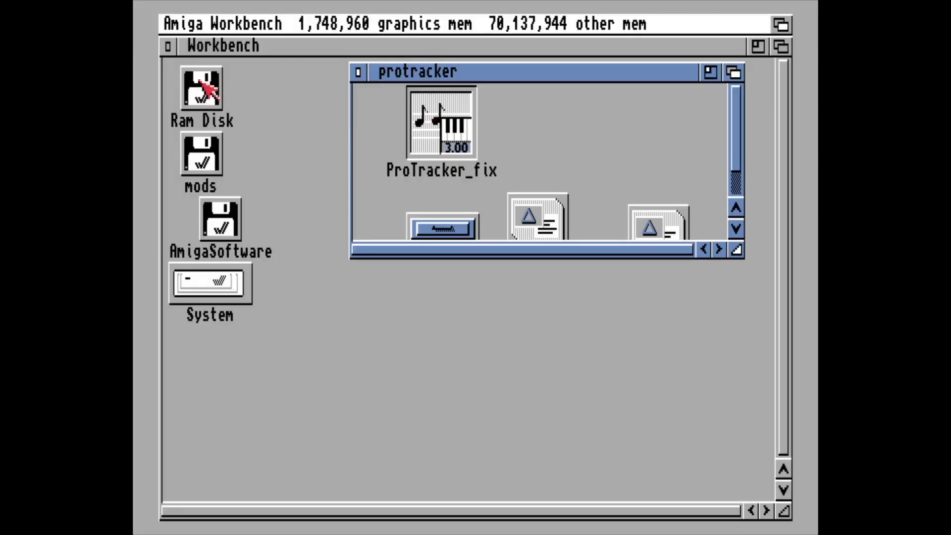
- Open the System disk with all files shown and open its S drawer
double_click(227, 293)
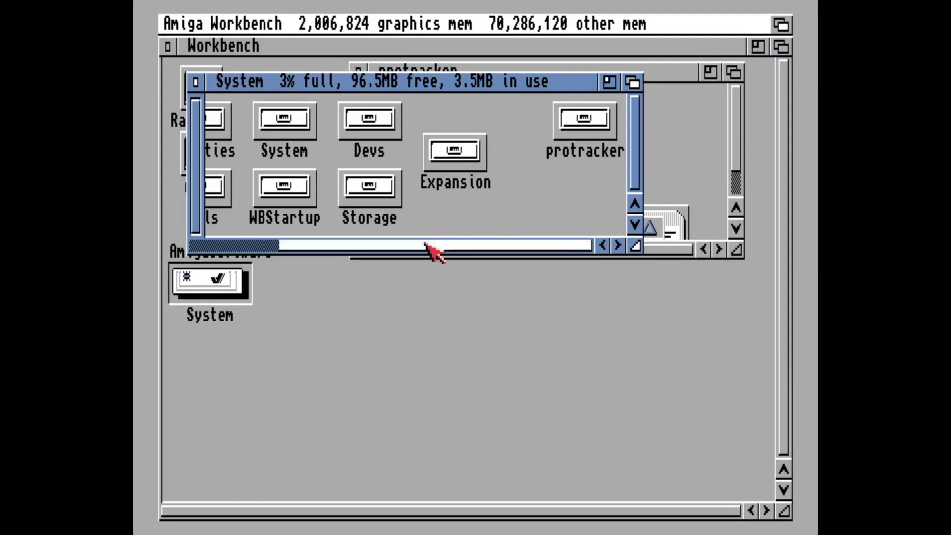
left_click_drag(429, 248, 326, 245)
right_click(265, 23)
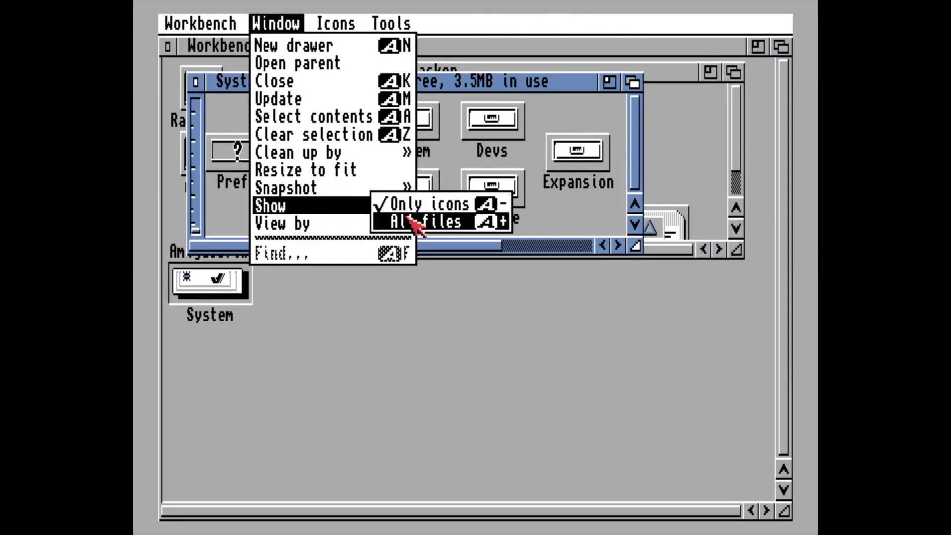
right_click(438, 214)
left_click(512, 247)
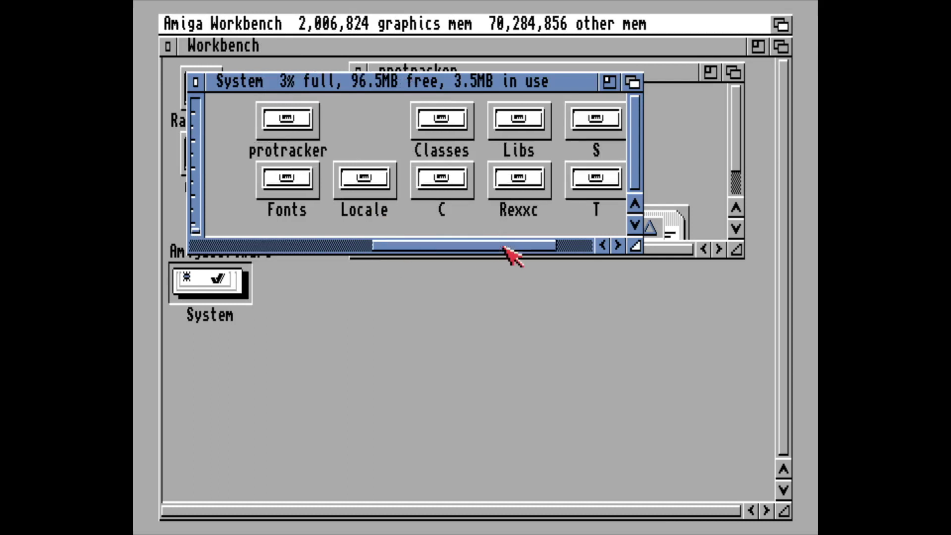
left_click(511, 247)
double_click(515, 122)
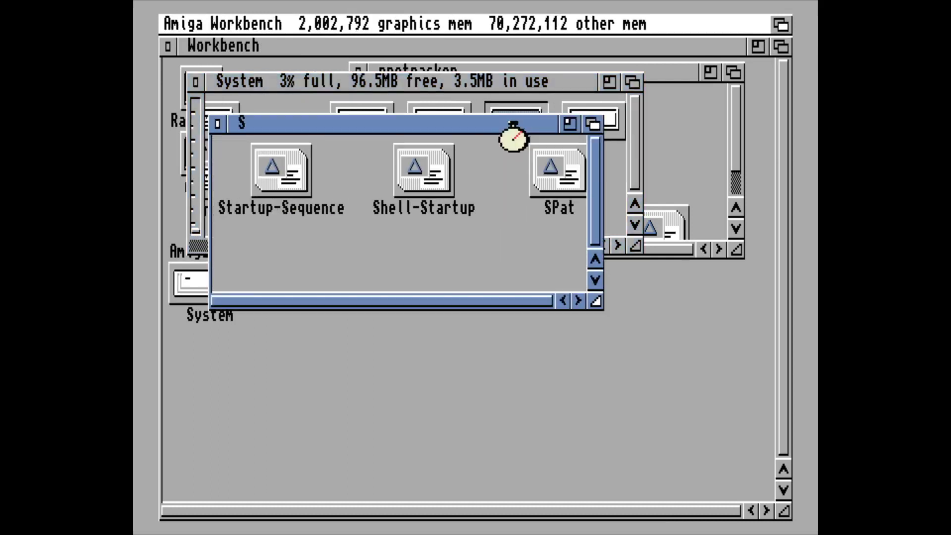
- Try opening Startup-Sequence, then bring up the Execute Command prompt with newcli
double_click(285, 176)
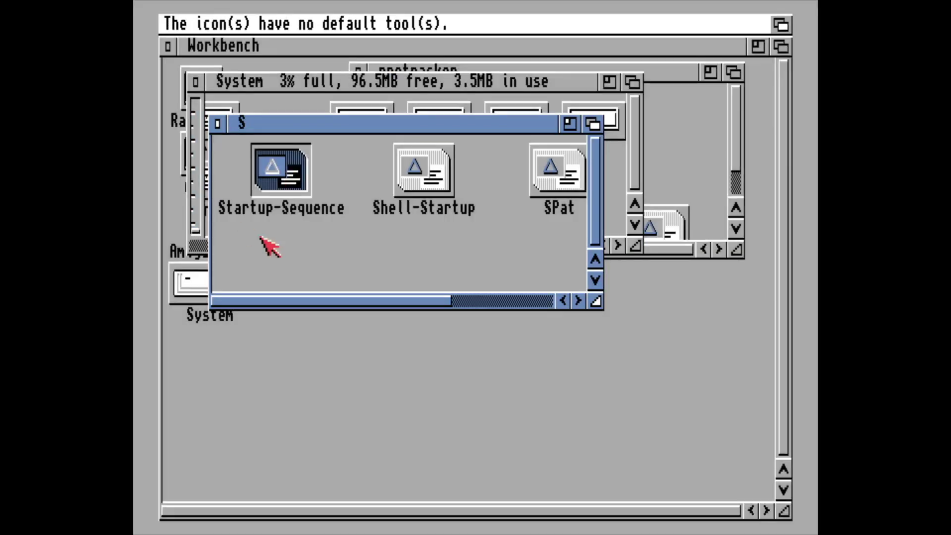
right_click(279, 24)
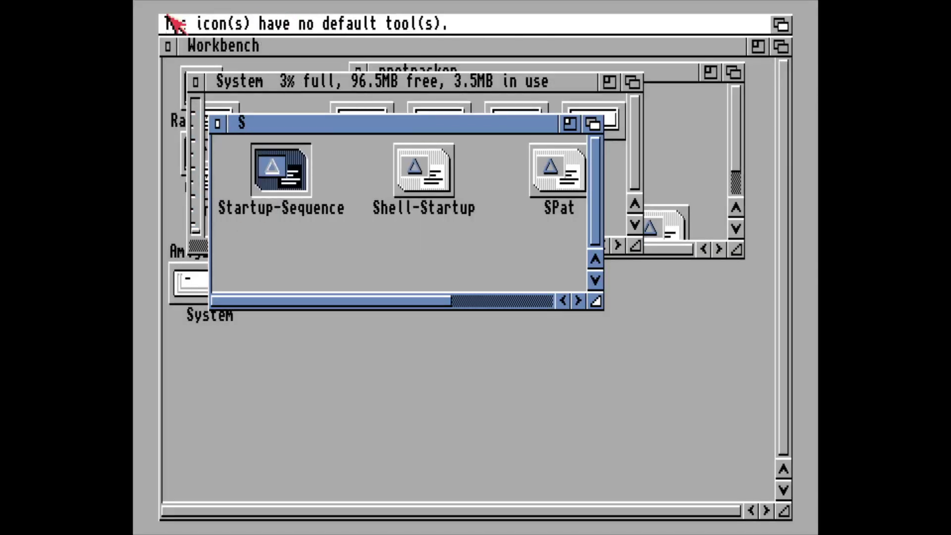
right_click(256, 24)
left_click(409, 246)
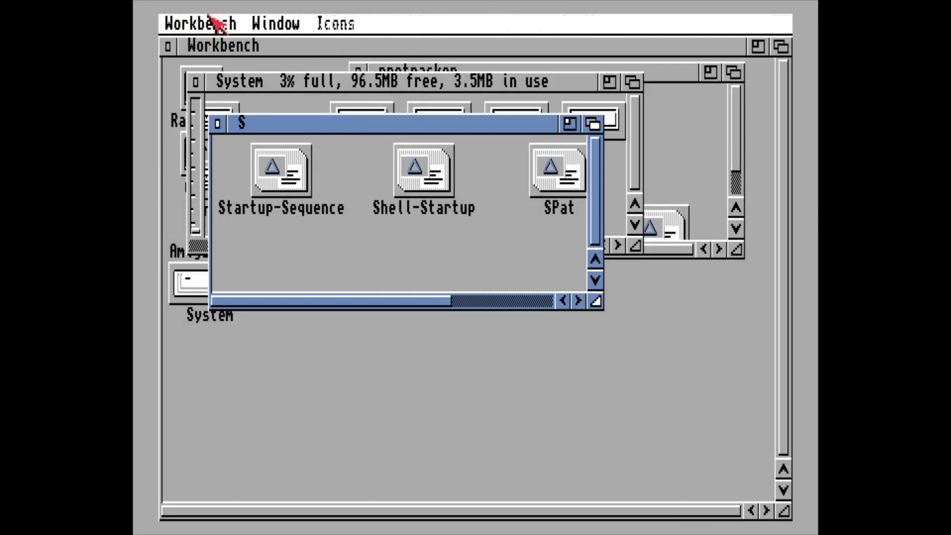
right_click(199, 24)
left_click(236, 64)
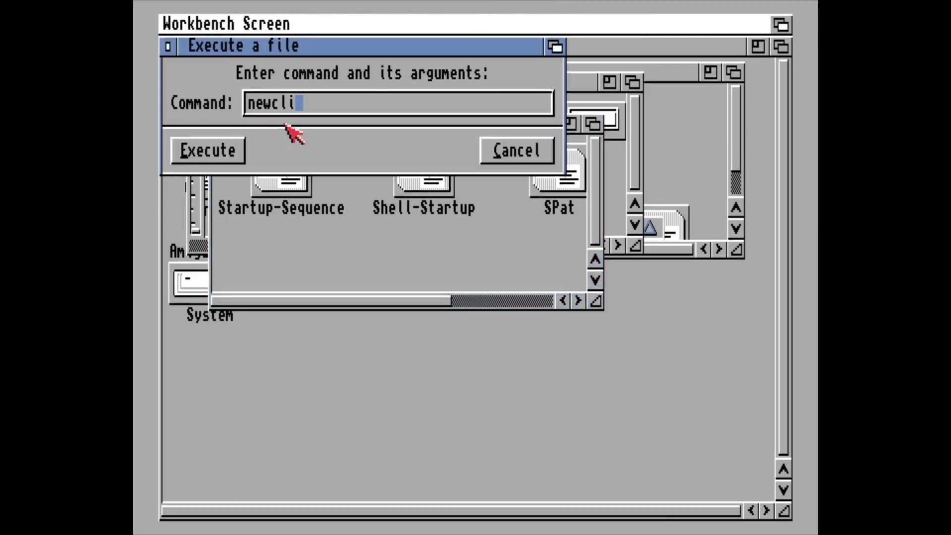
- Open a new shell with newcli, move it lower, and list the S drawer
key("Return")
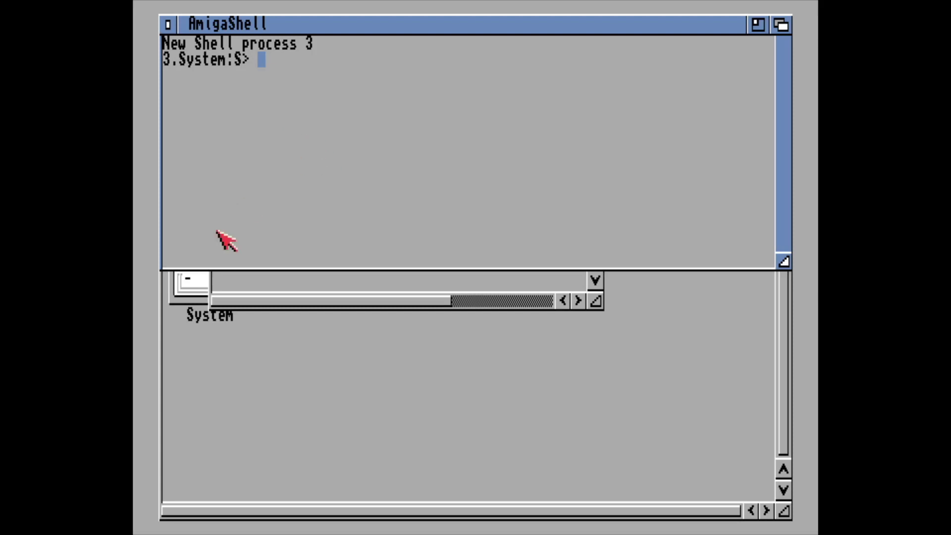
left_click_drag(297, 27, 297, 213)
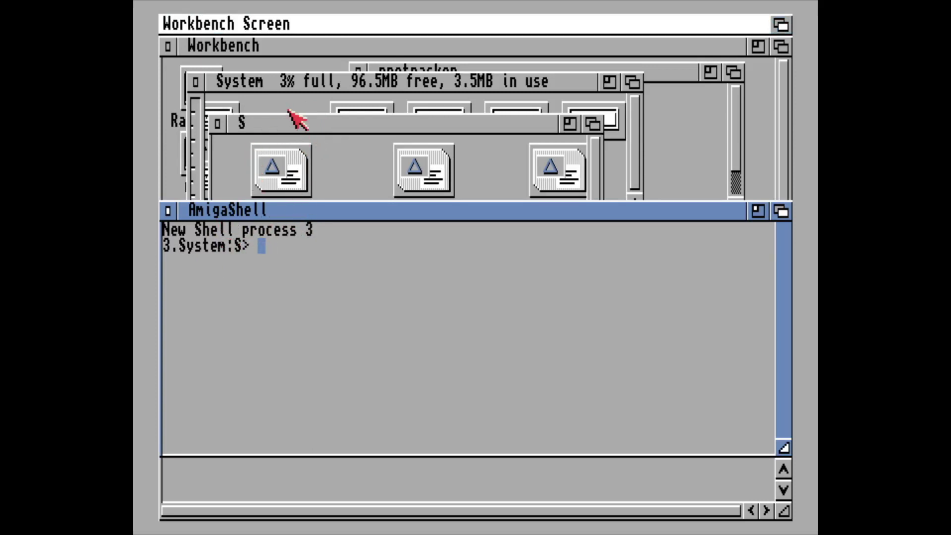
left_click(294, 122)
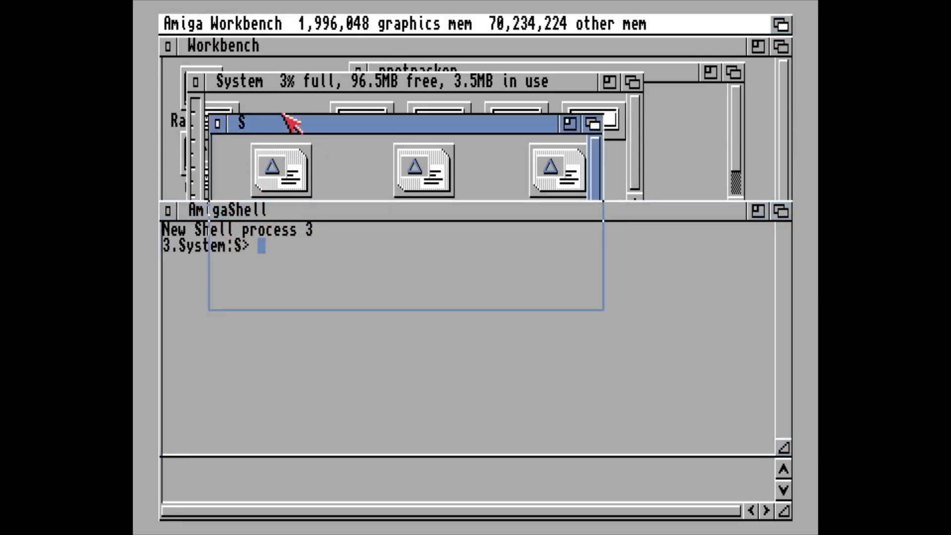
left_click(425, 279)
type("dir")
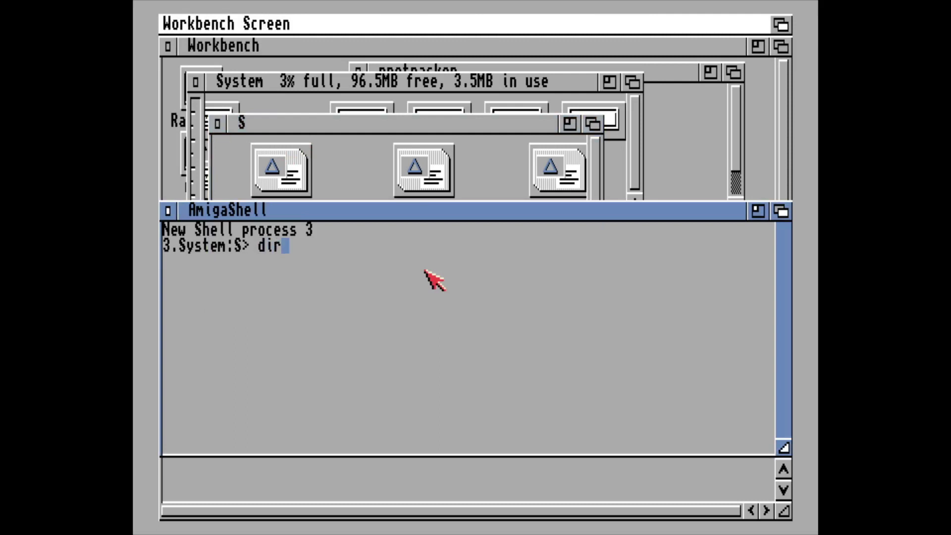
key("Return")
type("ed Sta")
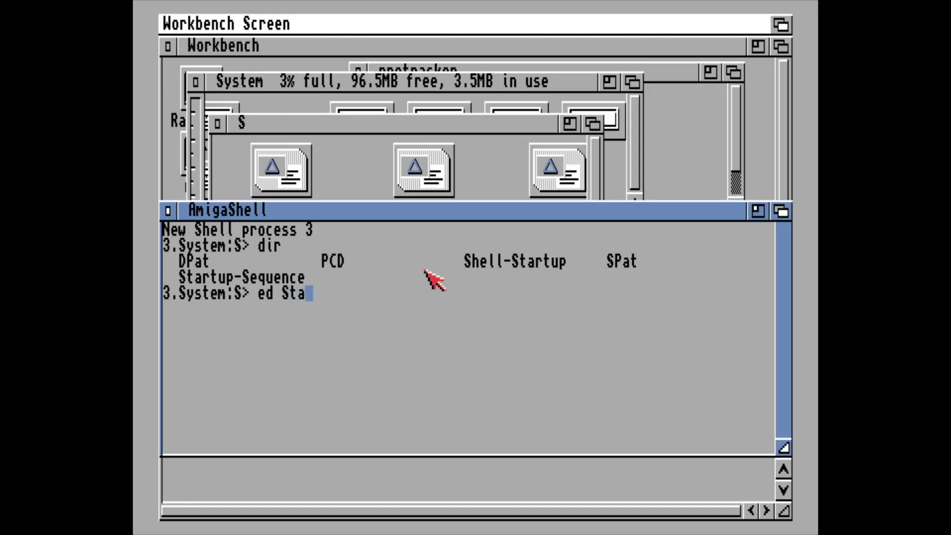
type("rtup-seq")
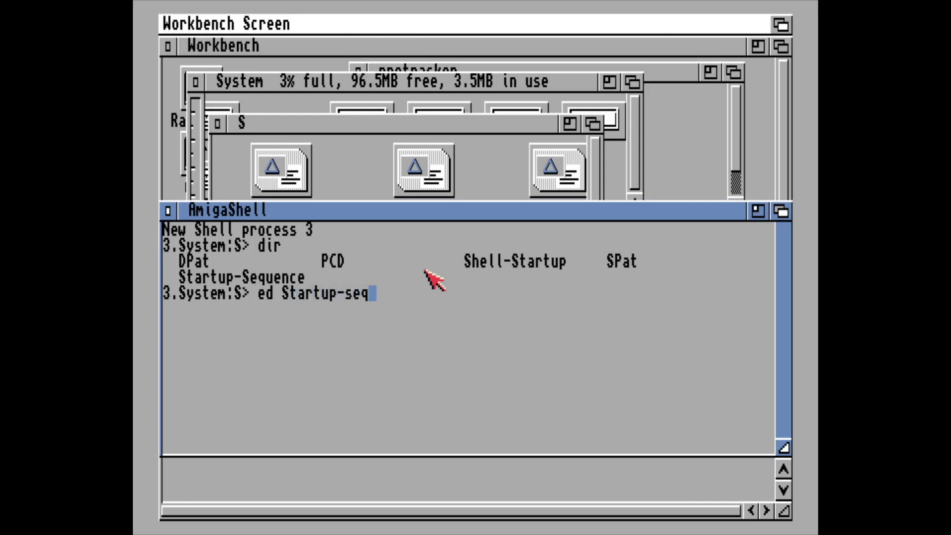
type("uence")
- Read through Startup-Sequence in Ed, then quit the editor
key("Return")
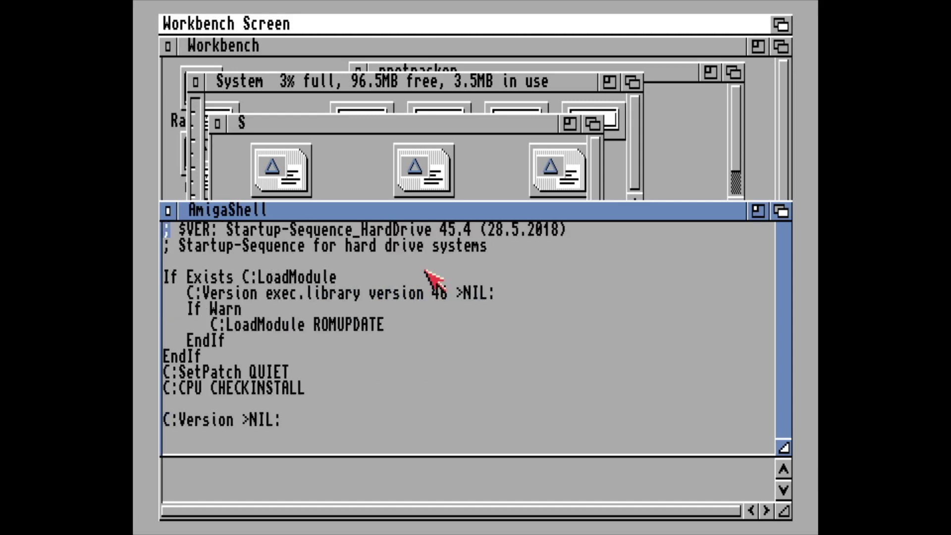
key("Down")
key("Down")
key("Down")
key("Down")
key("Down")
key("Down")
key("Down")
key("Down")
key("Down")
key("Down")
key("Down")
key("Down")
key("Down")
key("Down")
key("Down")
key("Down")
key("Down")
key("Down")
key("Down")
key("Down")
key("Down")
key("Down")
key("Down")
key("Down")
key("Down")
key("Down")
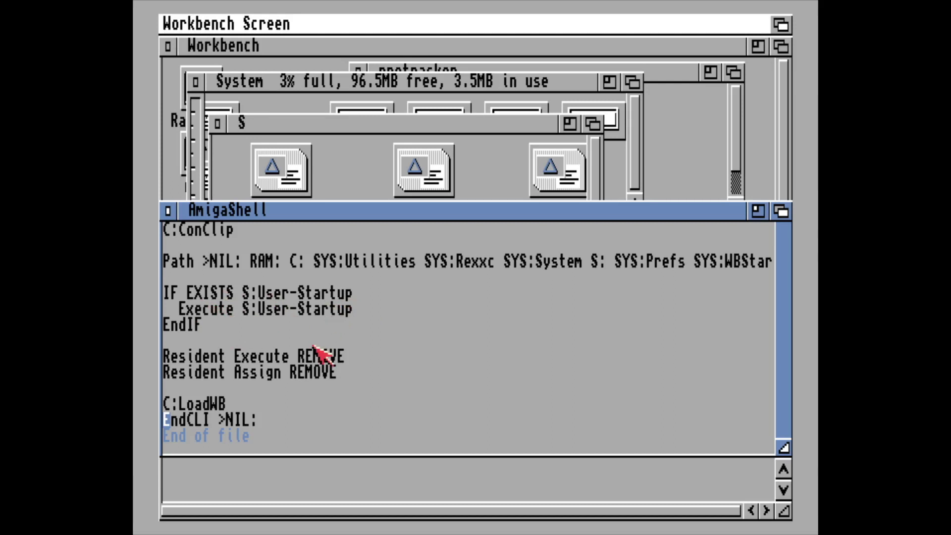
right_click(178, 24)
left_click(201, 221)
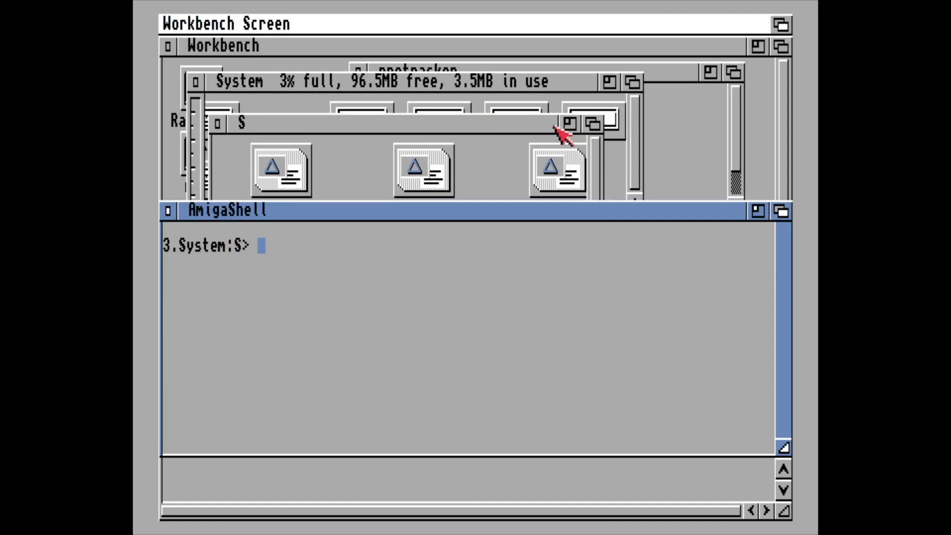
- Close the S and System drawers and open User-Startup in Ed from the shell
left_click(217, 124)
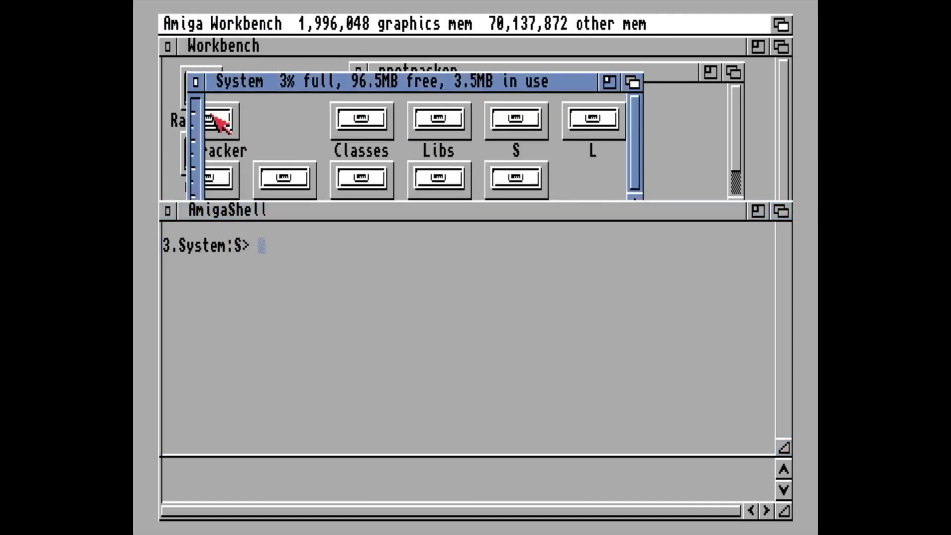
left_click(197, 82)
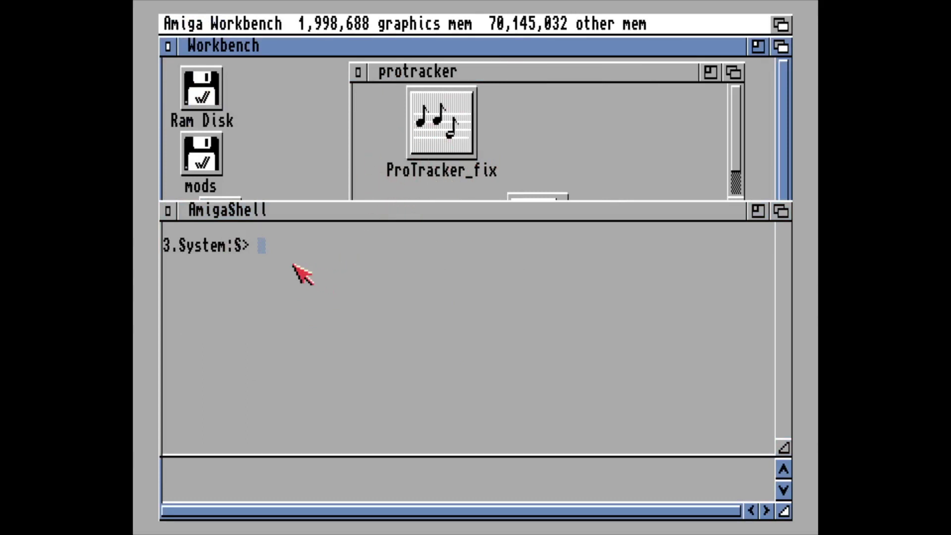
left_click(306, 287)
type("ed User-St")
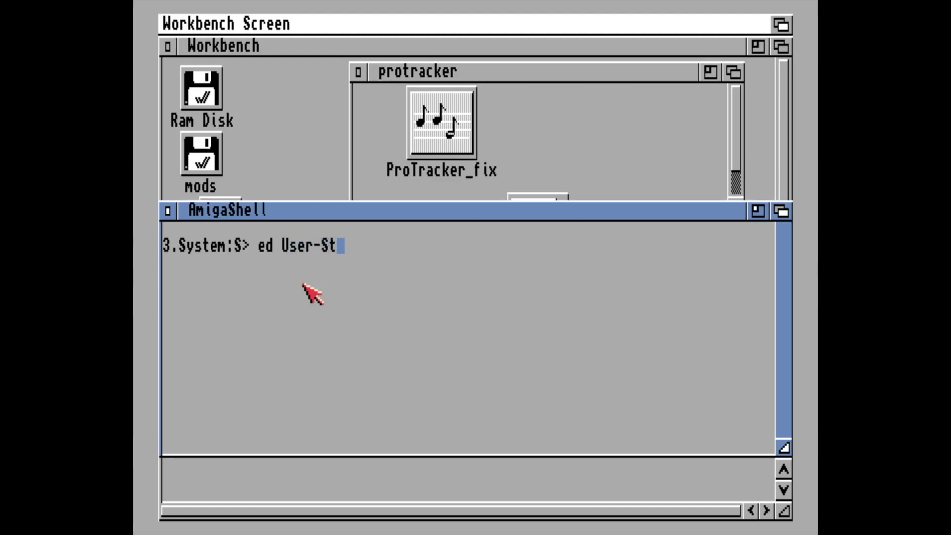
type("artup")
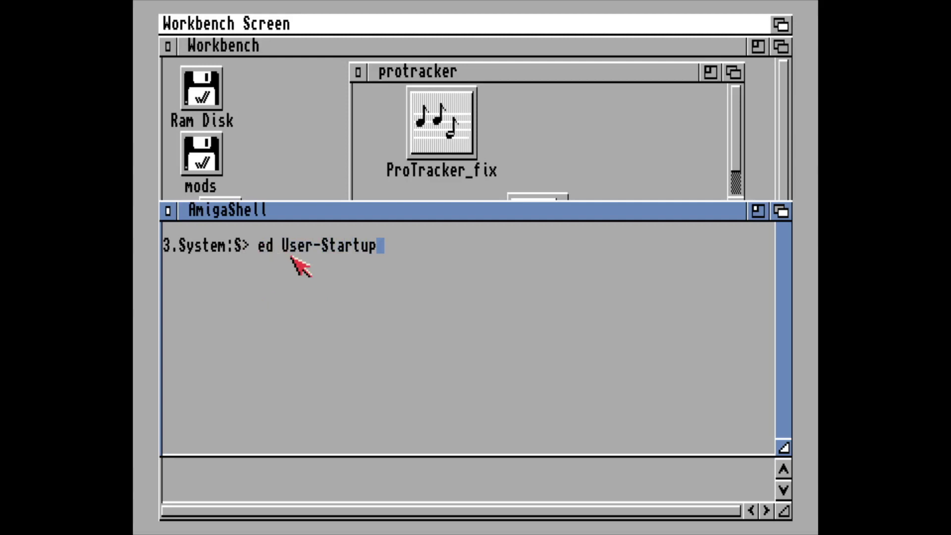
key("Return")
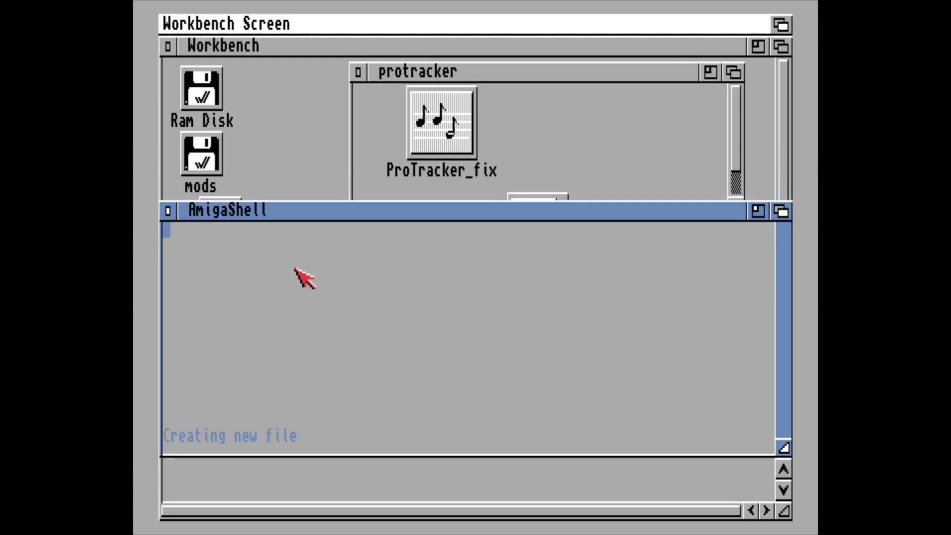
type("run")
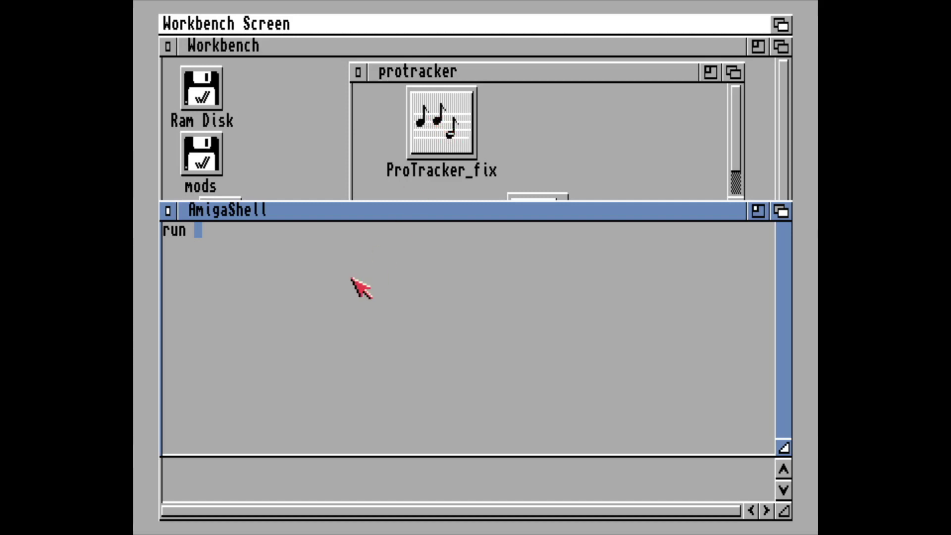
- Enter 'run System:protracker/ProTracker_fix', save and quit Ed, and close the shell
key("Tab")
key("BackSpace")
key("BackSpace")
key("BackSpace")
key("BackSpace")
key("BackSpace")
key("BackSpace")
key("BackSpace")
key("BackSpace")
key("BackSpace")
key("BackSpace")
type("ystem:")
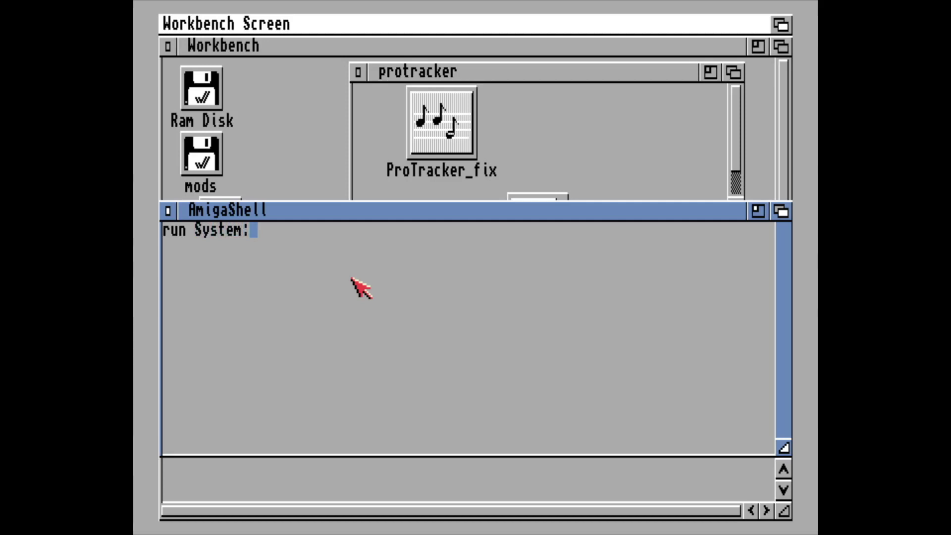
type("protracker/P")
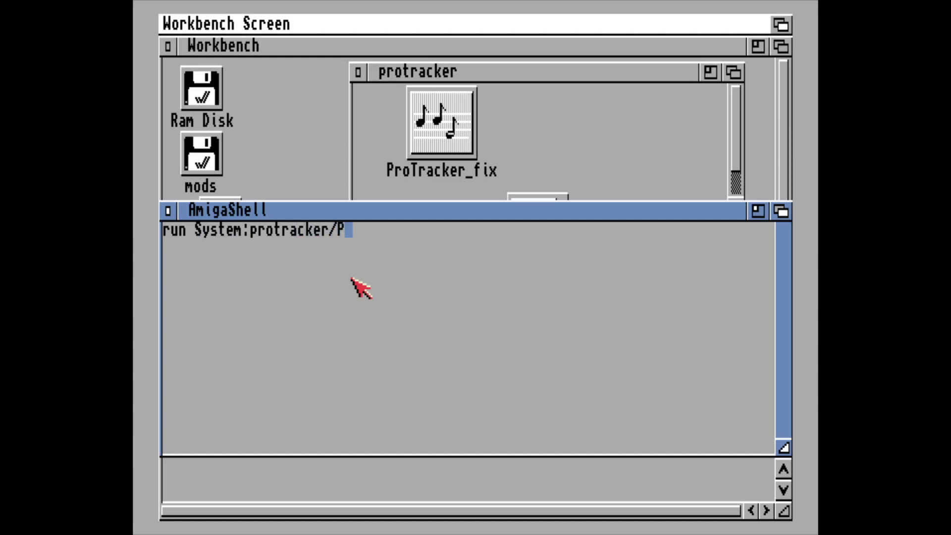
type("rot")
type("cker_fix")
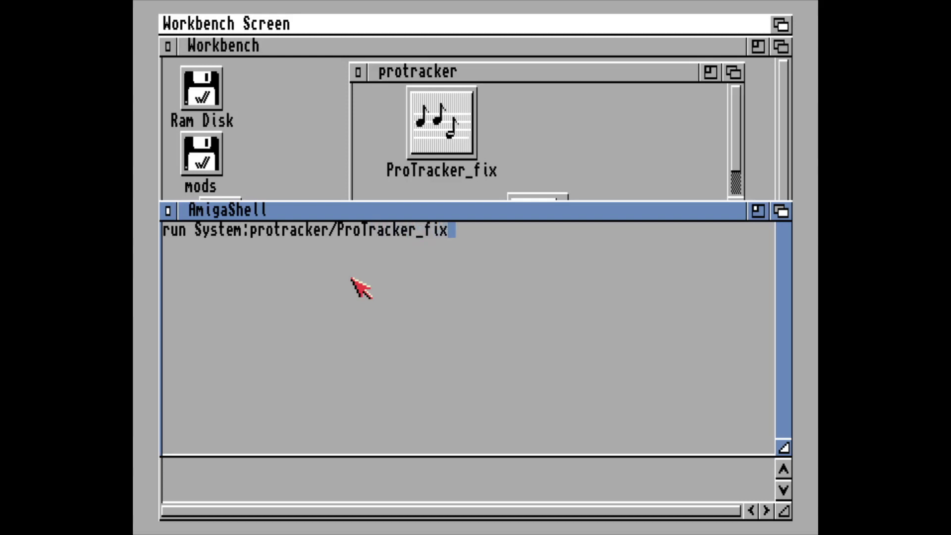
right_click(213, 24)
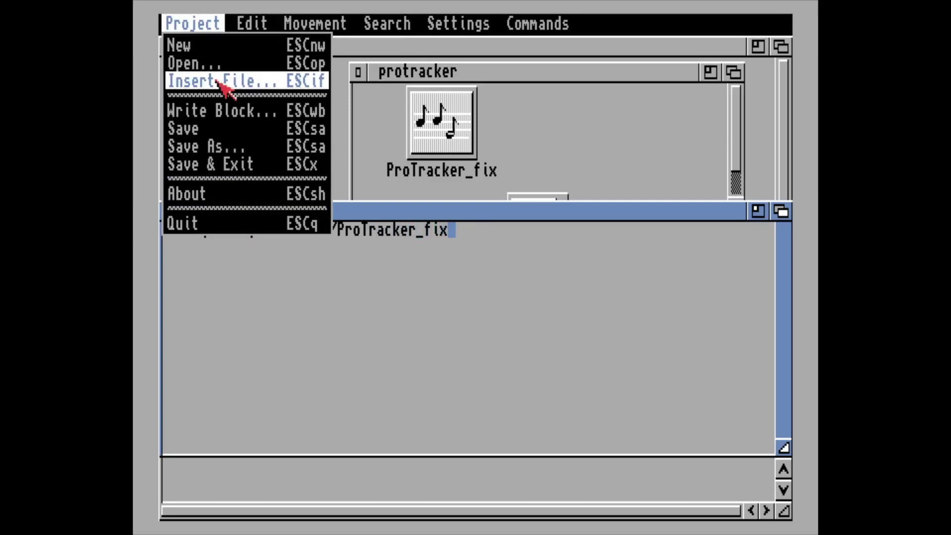
right_click(224, 129)
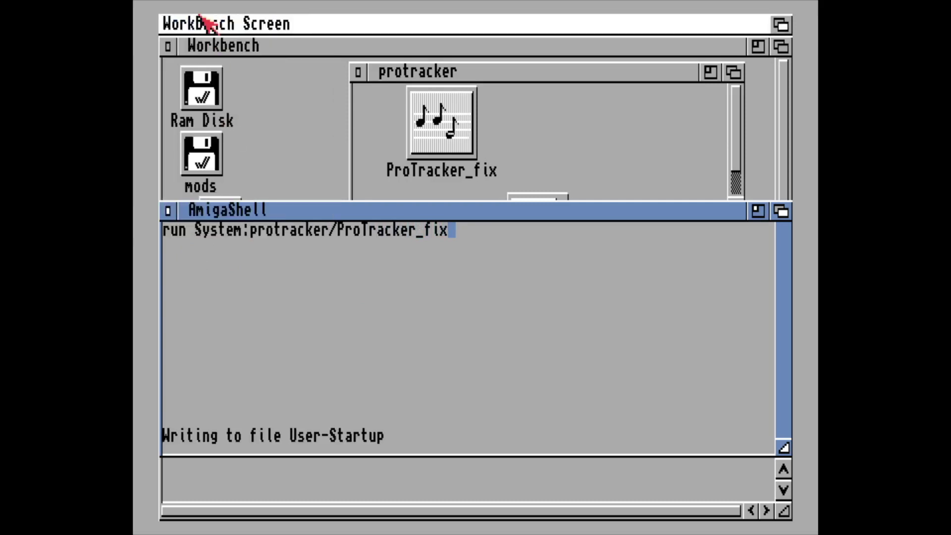
right_click(204, 230)
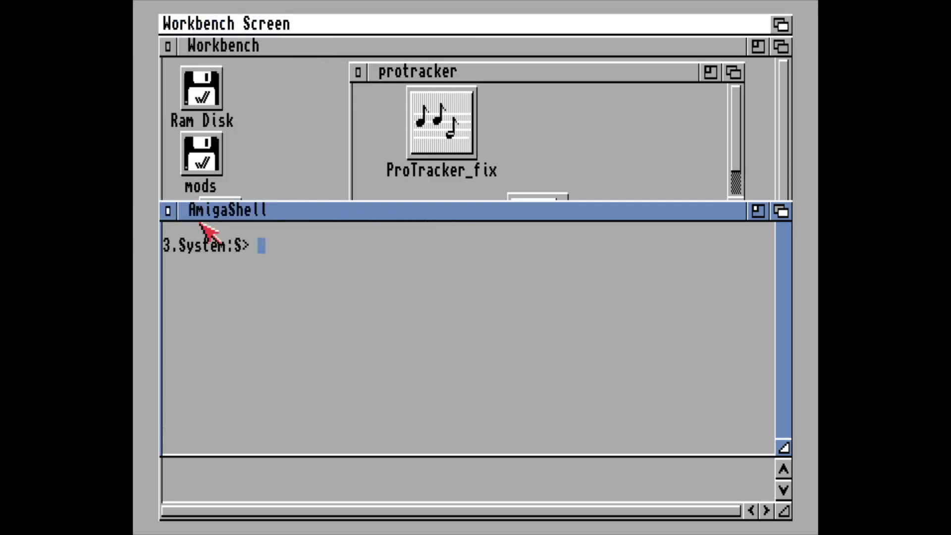
left_click(168, 210)
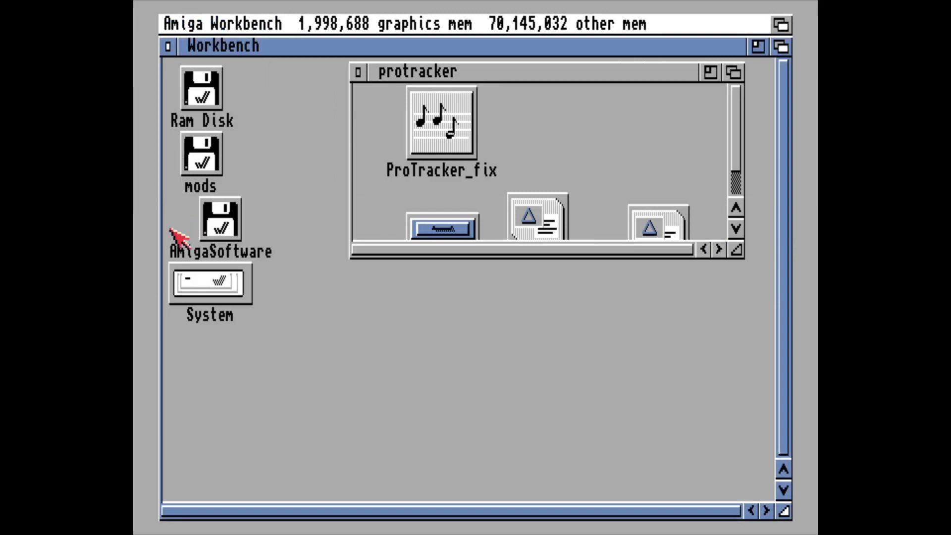
- Close the protracker drawer and reset the Amiga from the F12 overlay
left_click(358, 72)
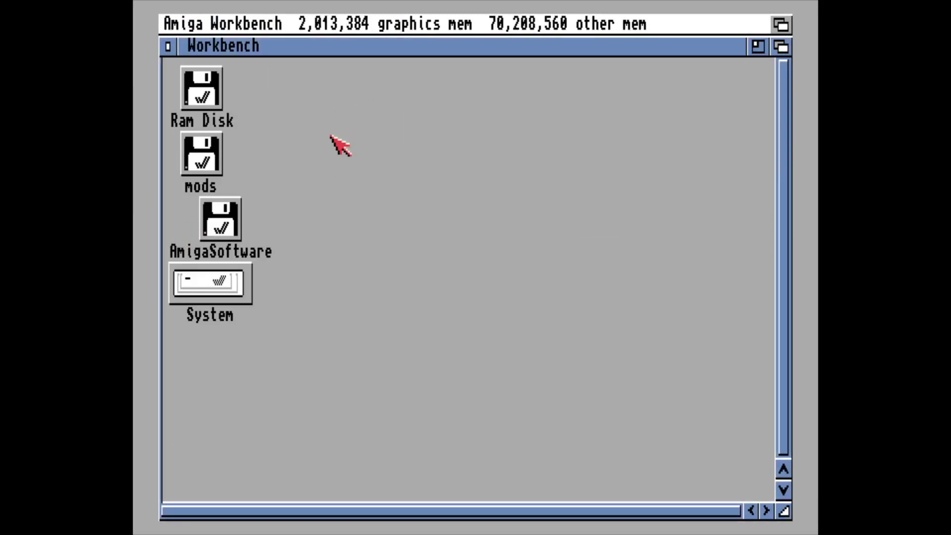
key("F12")
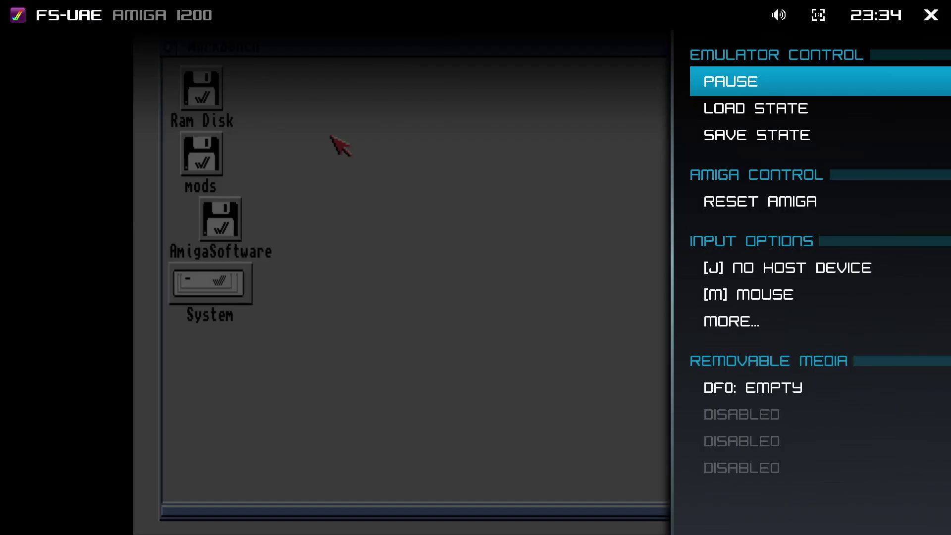
key("Down")
key("Down")
key("Down")
key("Down")
key("Up")
key("Return")
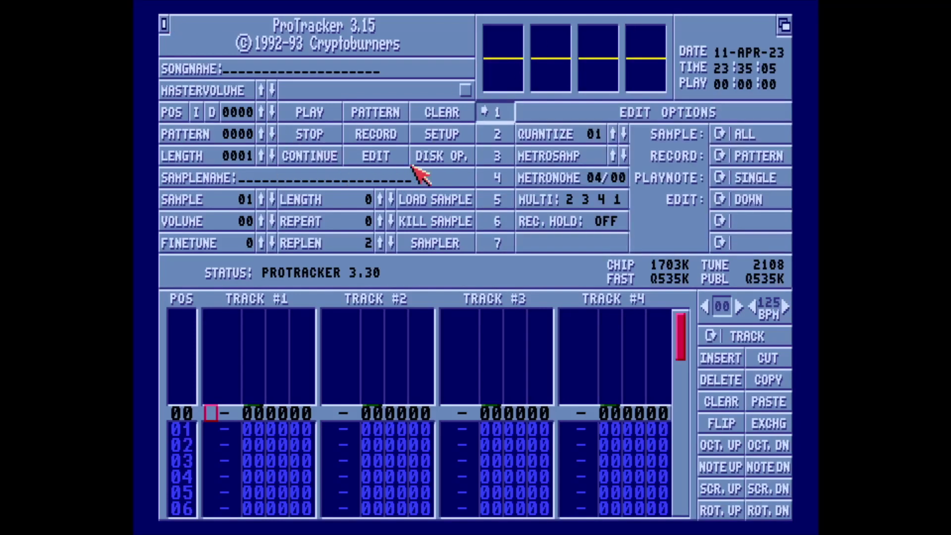
- Load ENIGMA.MOD from DH2:, play it, then stop it and reopen Disk Op
left_click(460, 160)
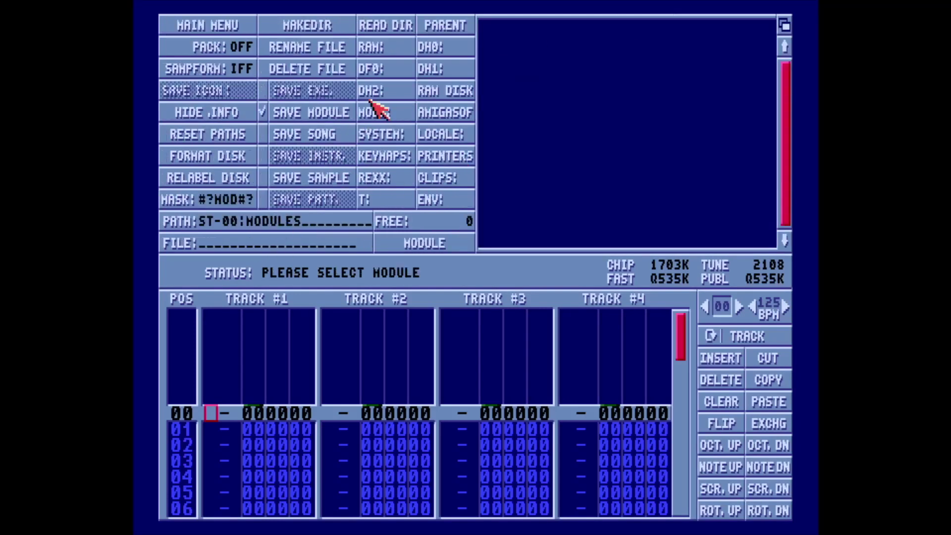
left_click(400, 97)
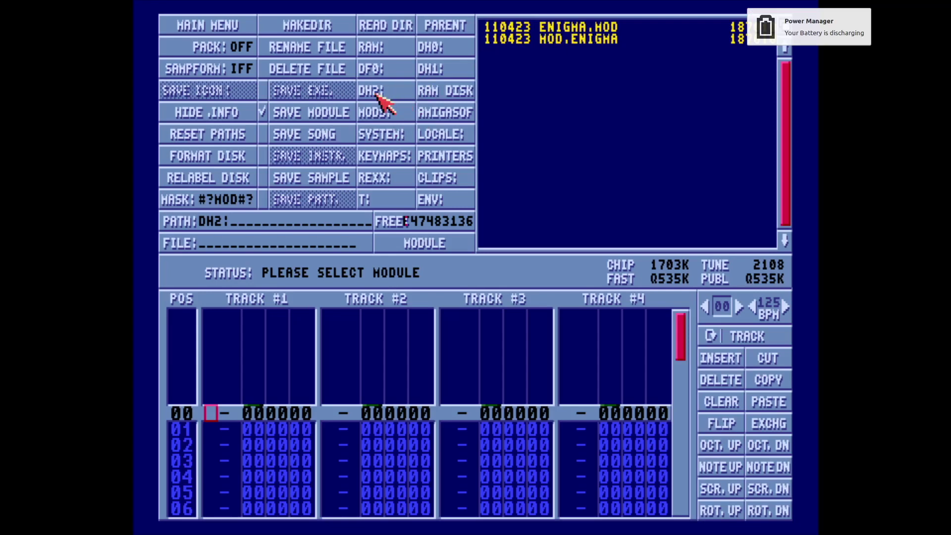
left_click(554, 27)
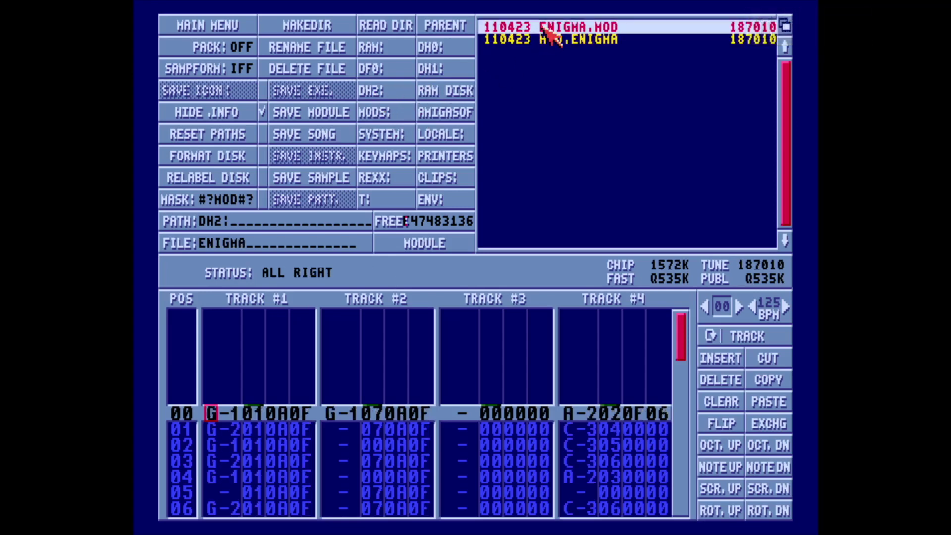
left_click(194, 26)
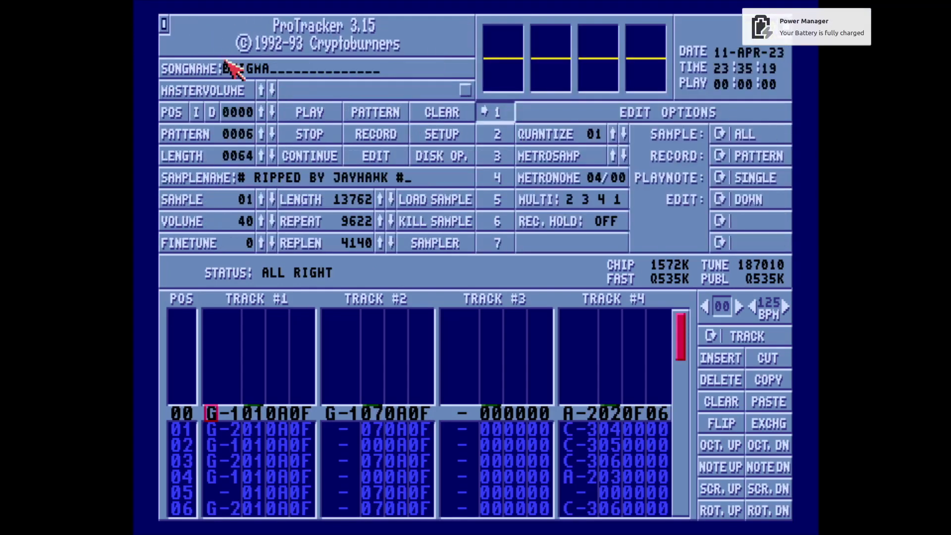
left_click(312, 112)
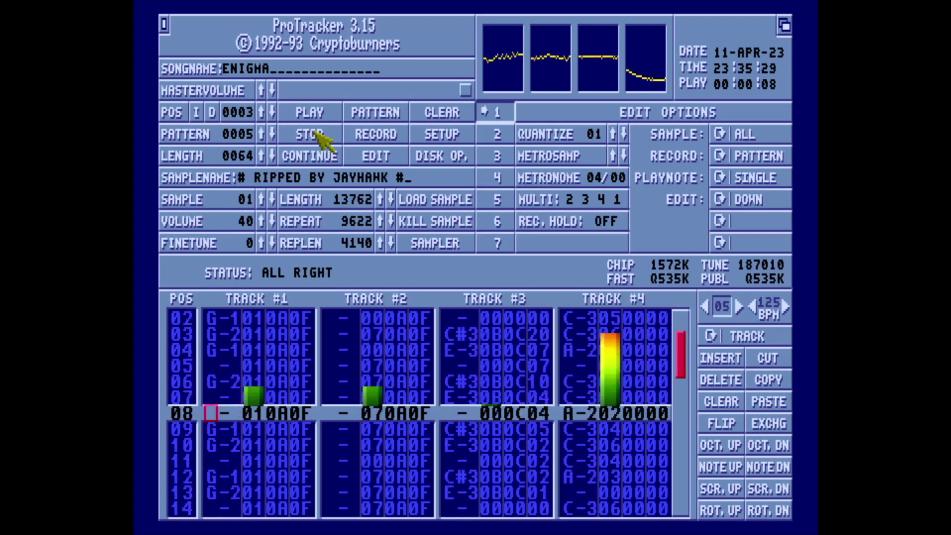
left_click(320, 137)
left_click(441, 156)
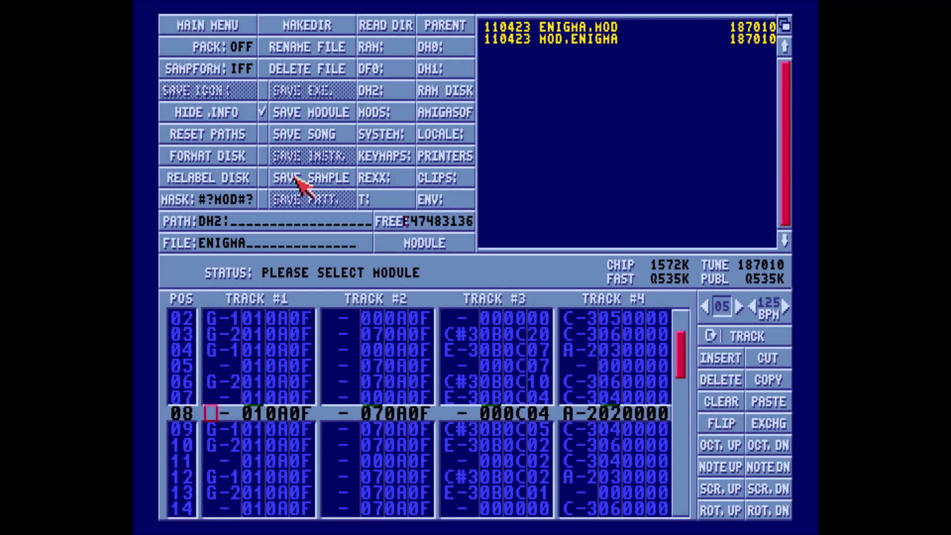
- Attempt a sample save, cancel the ST-01 volume request, and request quitting ProTracker
key("q")
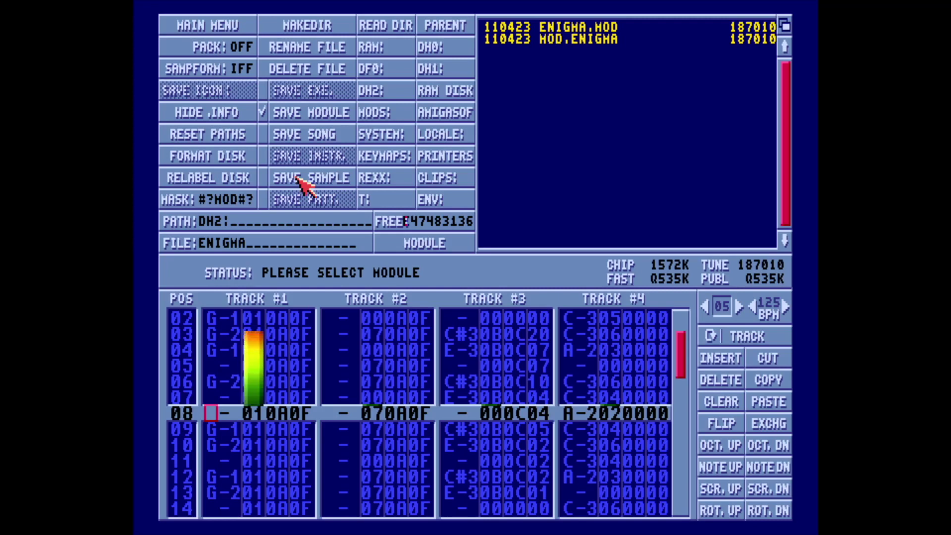
left_click(305, 183)
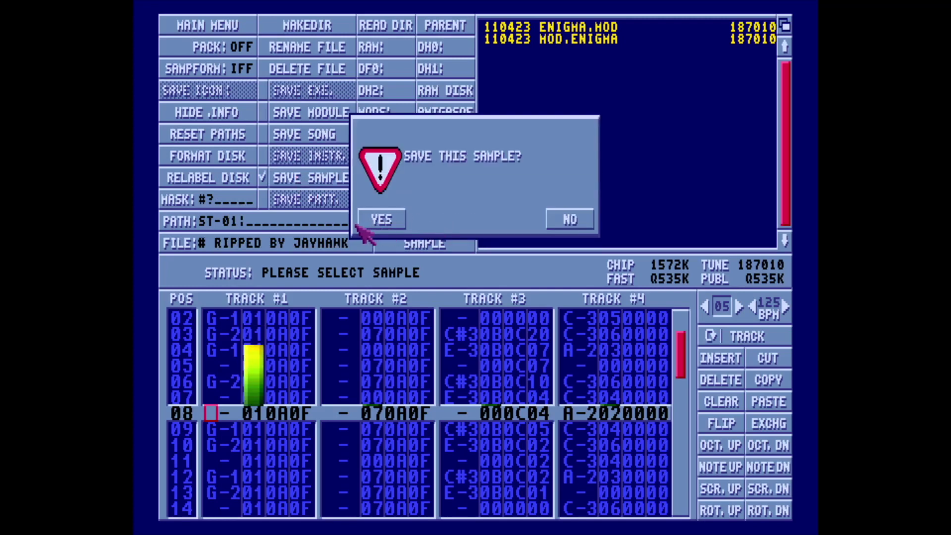
left_click(380, 220)
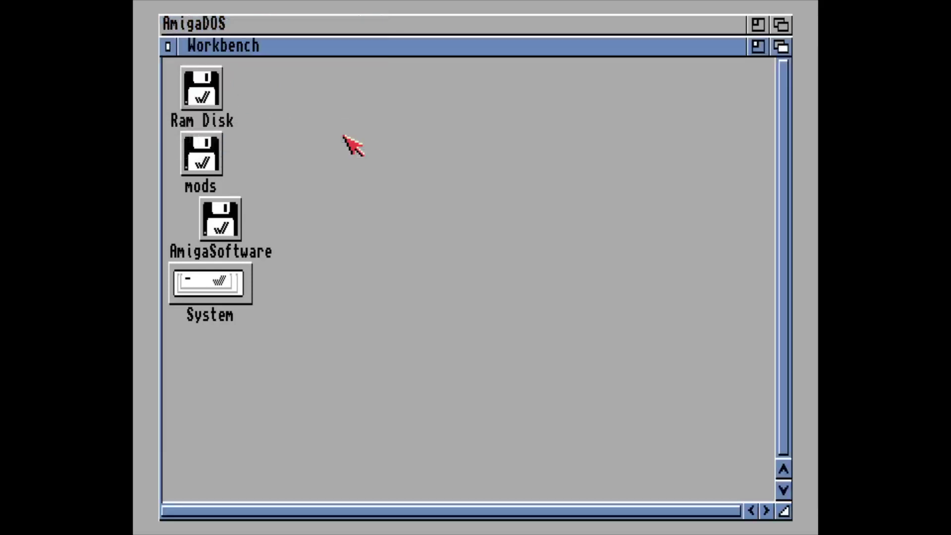
left_click(353, 142)
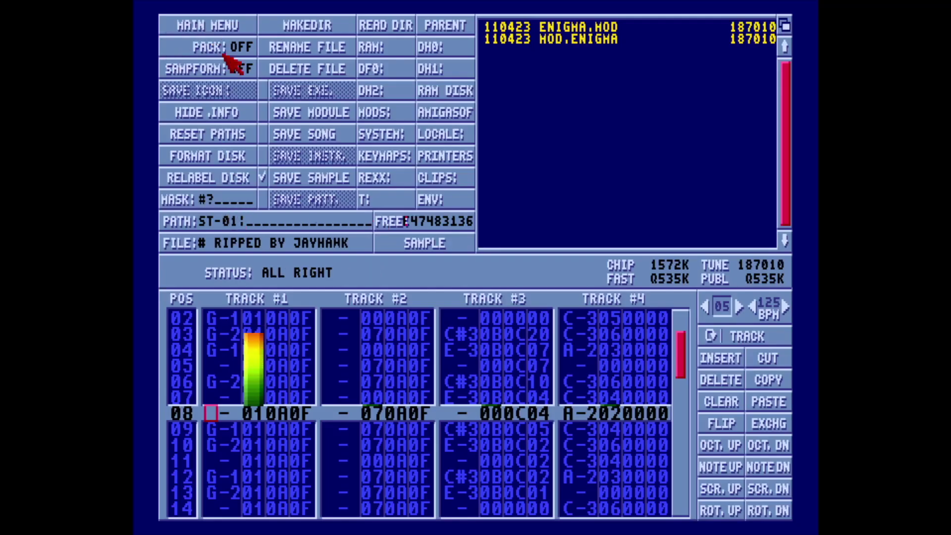
left_click(181, 26)
left_click(168, 28)
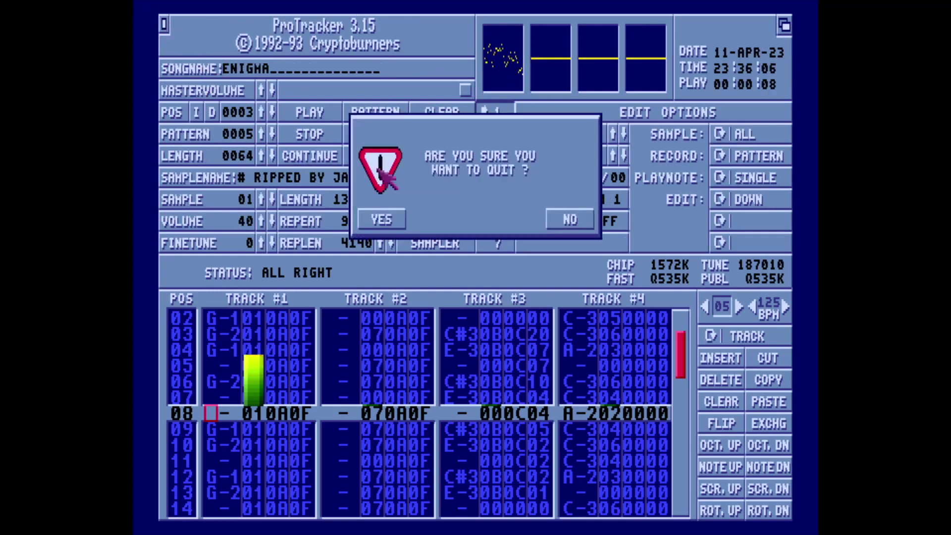
- Confirm quitting ProTracker, open a newcli shell via Execute Command, and switch to s:
left_click(384, 221)
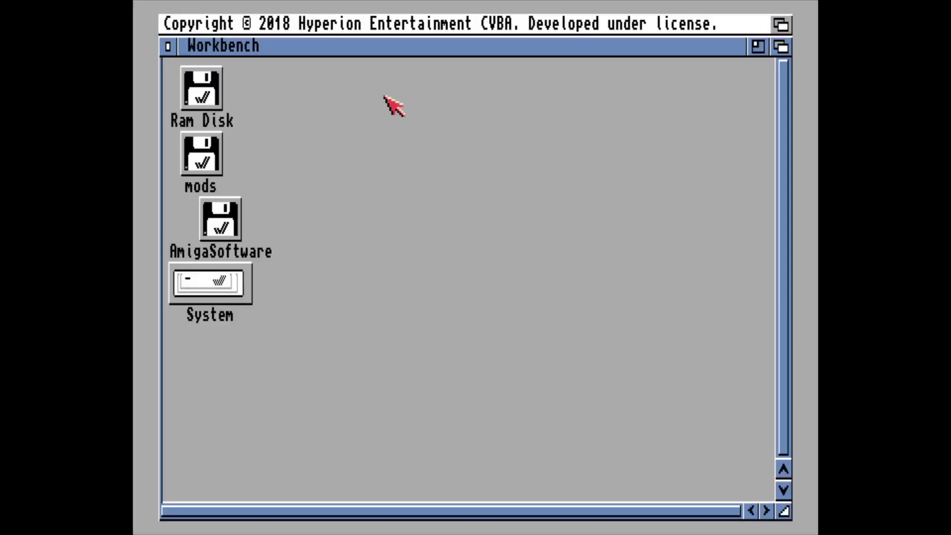
right_click(183, 25)
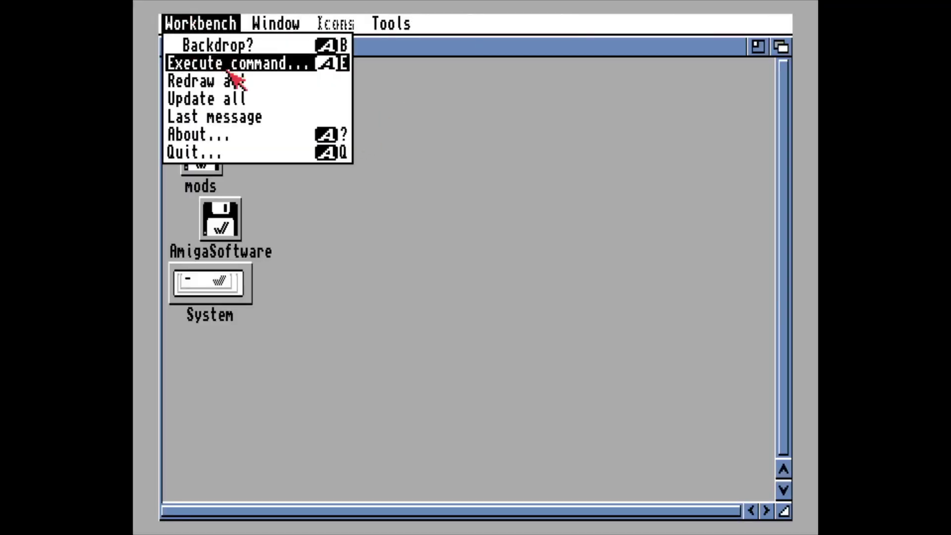
left_click(221, 65)
type("new")
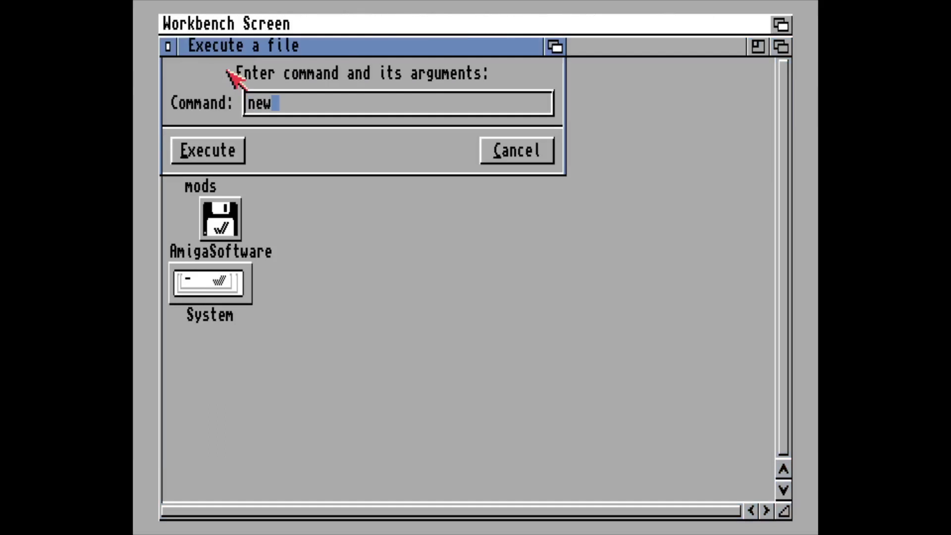
type("cli")
key("Return")
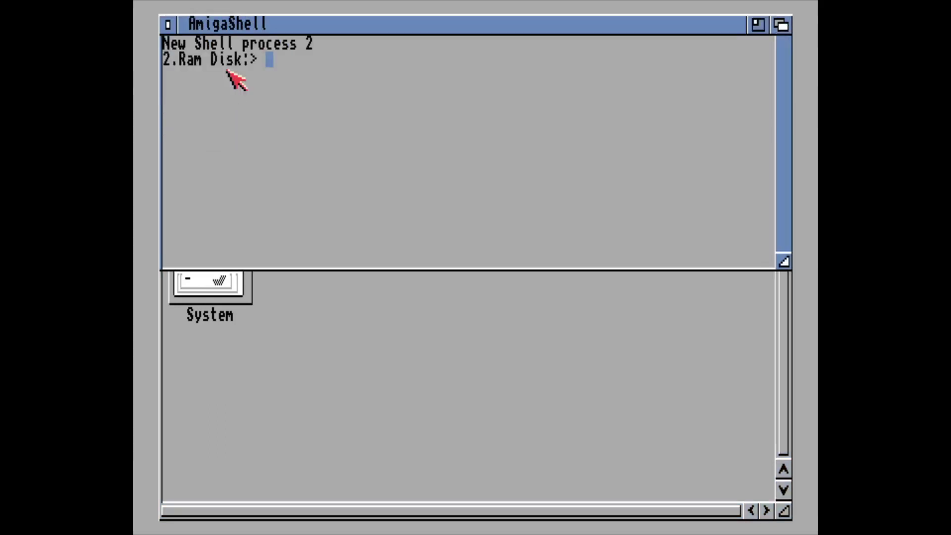
type("s:")
key("Return")
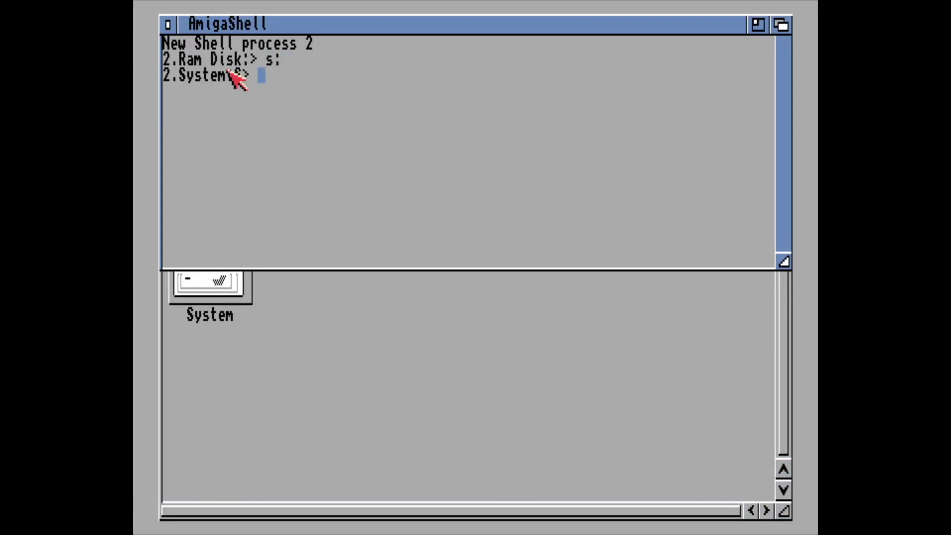
type("ed user-startup")
- Assign st-01: to mods: in the shell and move the shell window lower
key("BackSpace")
key("BackSpace")
key("BackSpace")
key("BackSpace")
key("BackSpace")
key("BackSpace")
key("BackSpace")
type("assign ")
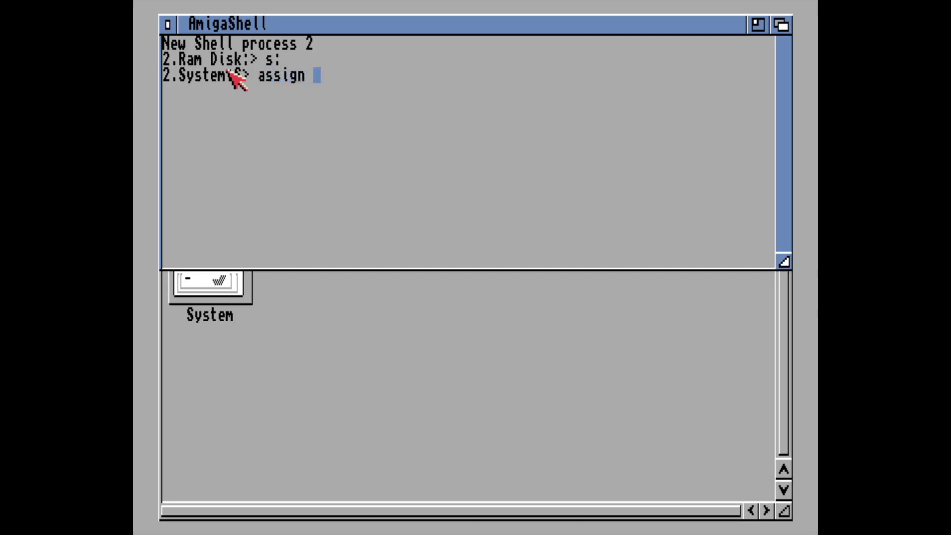
type("st-01:")
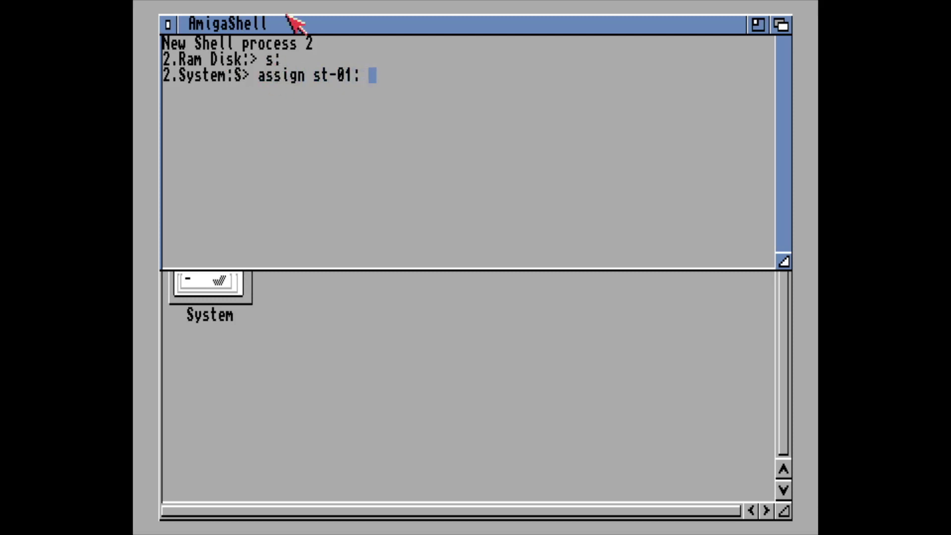
left_click_drag(297, 24, 303, 252)
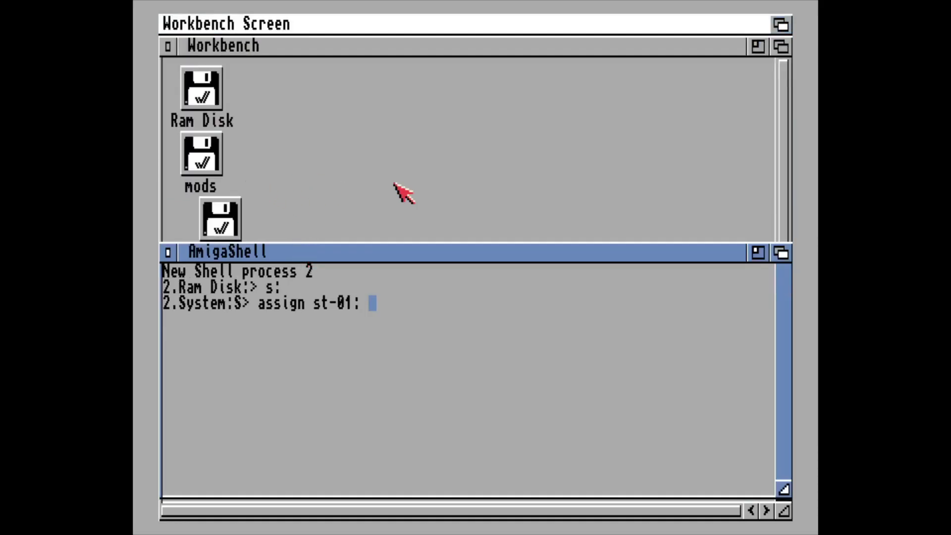
type("mods:")
key("Return")
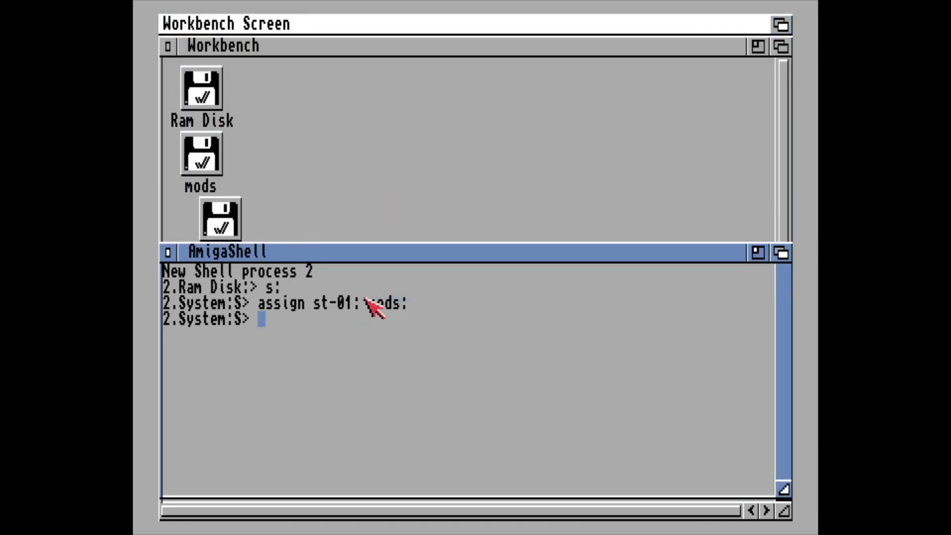
left_click_drag(414, 305, 260, 306)
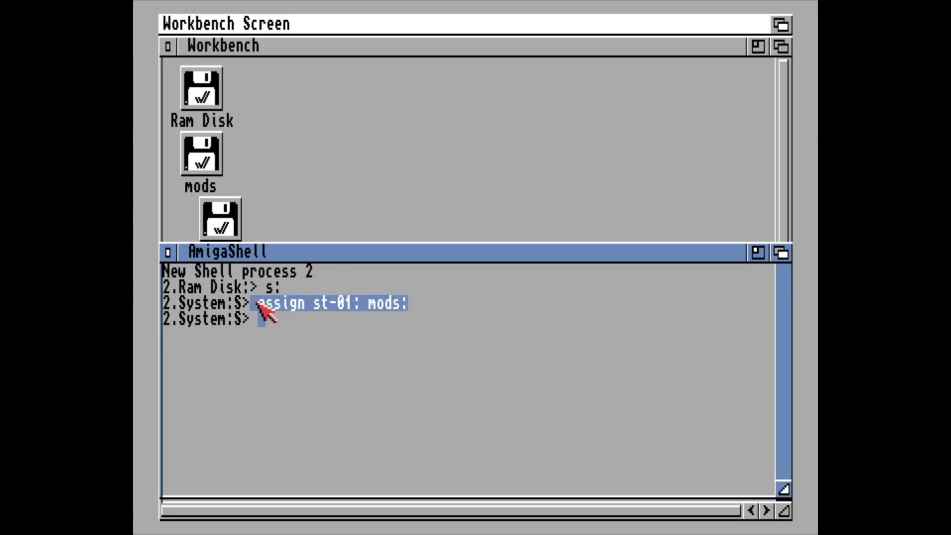
right_click(272, 22)
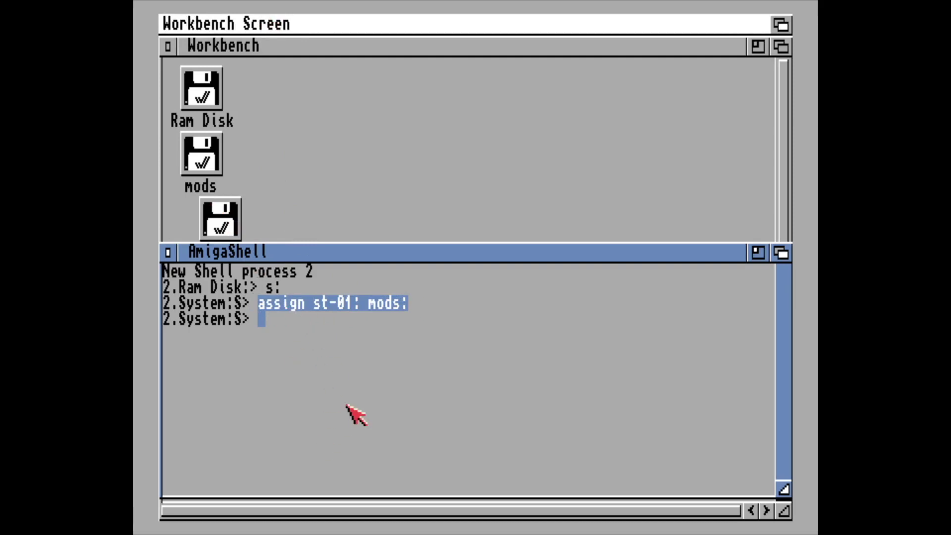
mouse_move(310, 259)
left_mouse_down()
mouse_move(311, 281)
mouse_move(310, 45)
left_mouse_up()
- Open the System disk's protracker drawer and launch ProTracker_fix
double_click(212, 285)
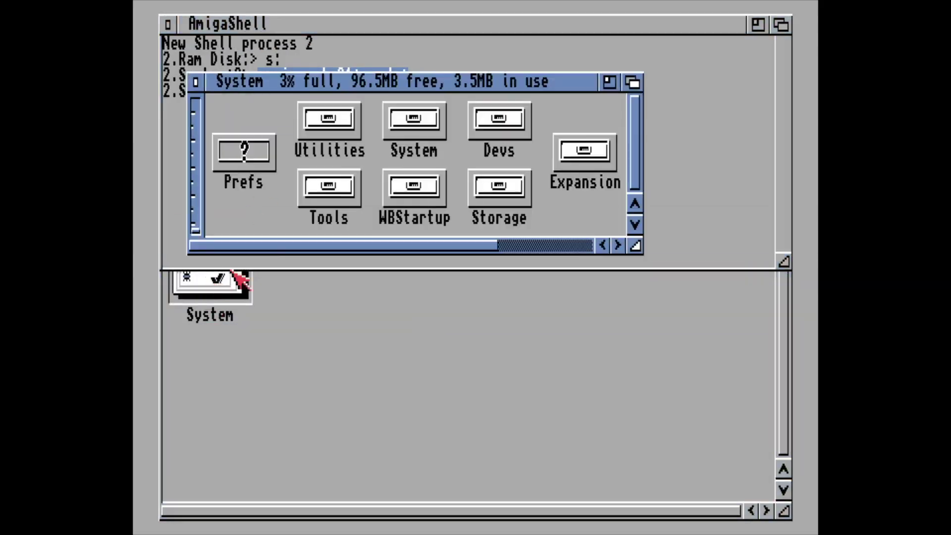
left_click(556, 251)
left_click(587, 123)
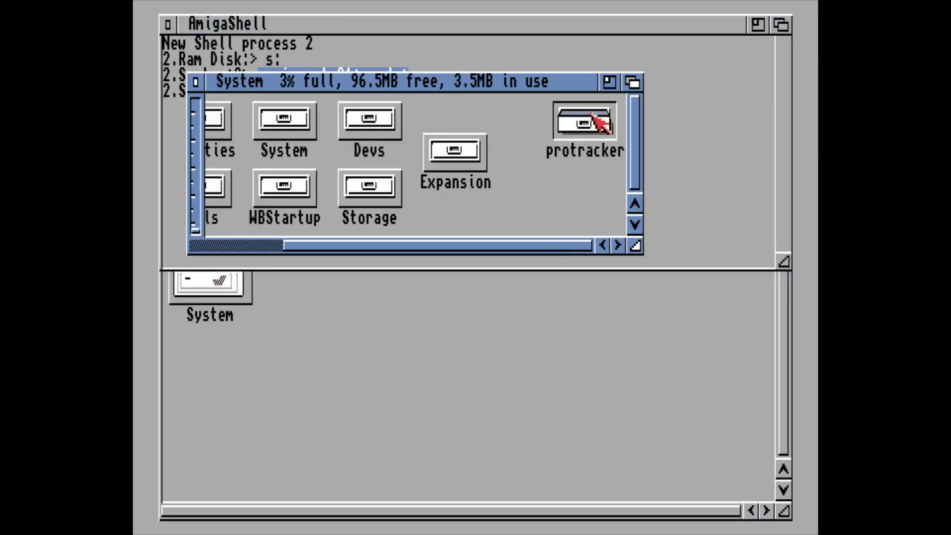
double_click(598, 123)
double_click(327, 178)
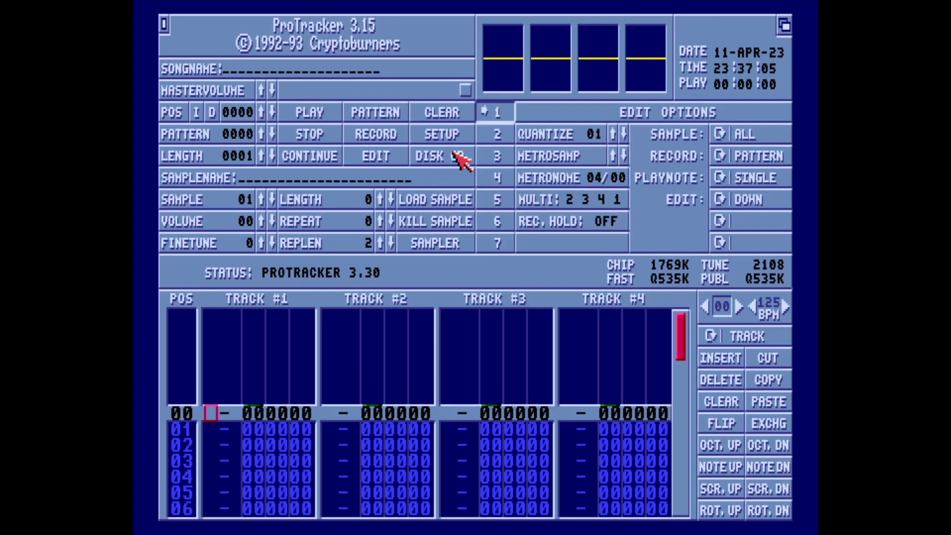
- Load ENIGMA.MOD from DH2: and start it playing
left_click(438, 156)
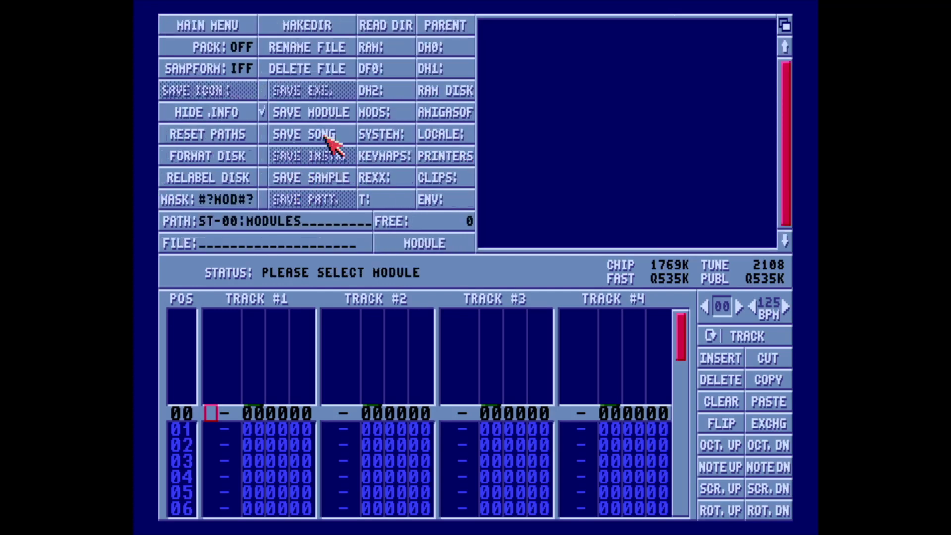
left_click(387, 95)
left_click(572, 27)
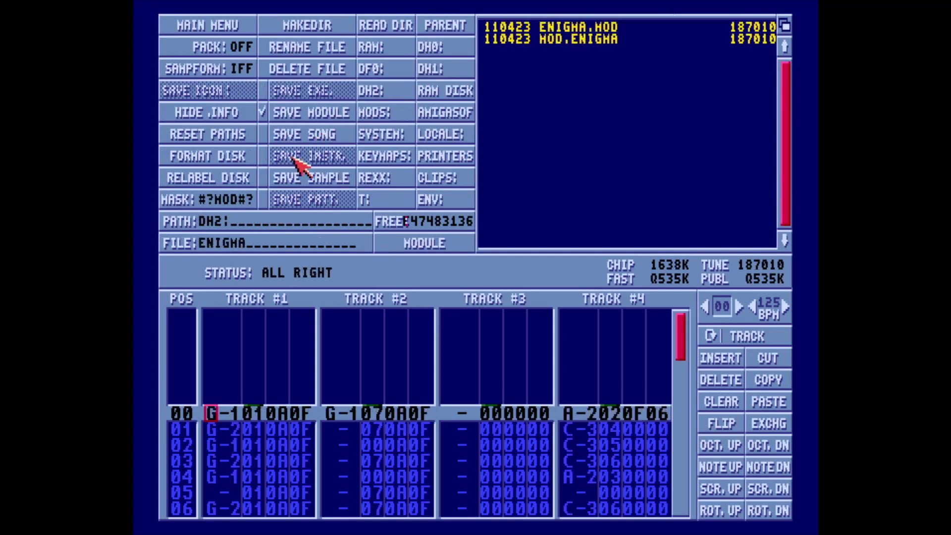
key("space")
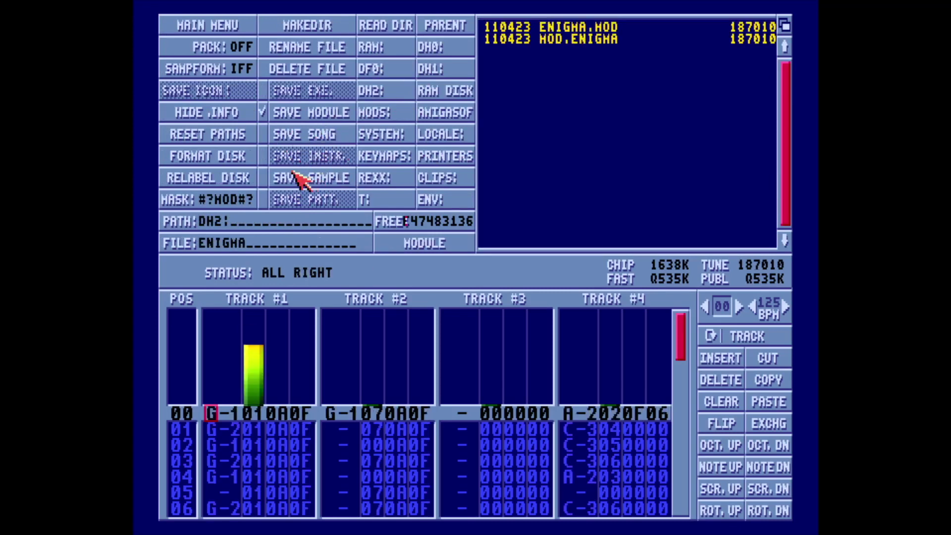
- Save the current sample to ST-01:, then quit ProTracker to Workbench
left_click(310, 178)
left_click(389, 221)
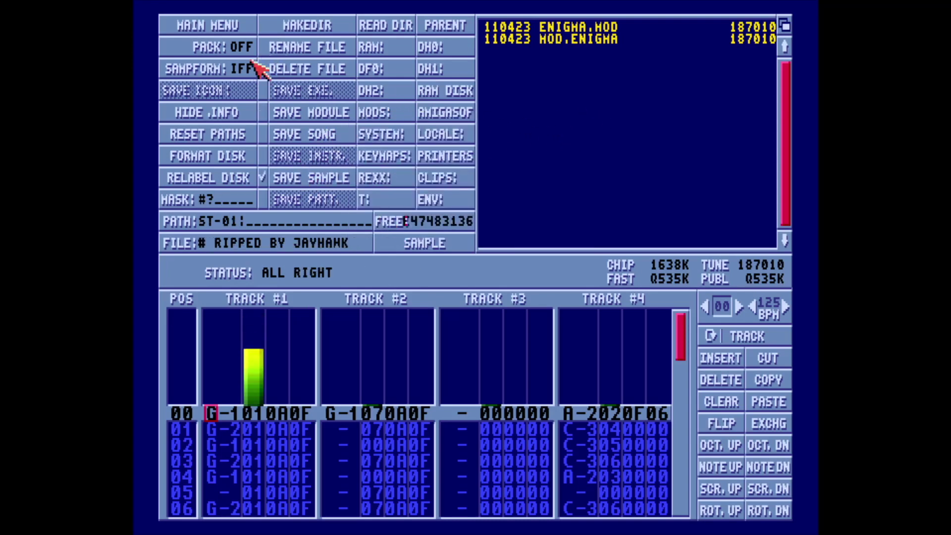
left_click(209, 26)
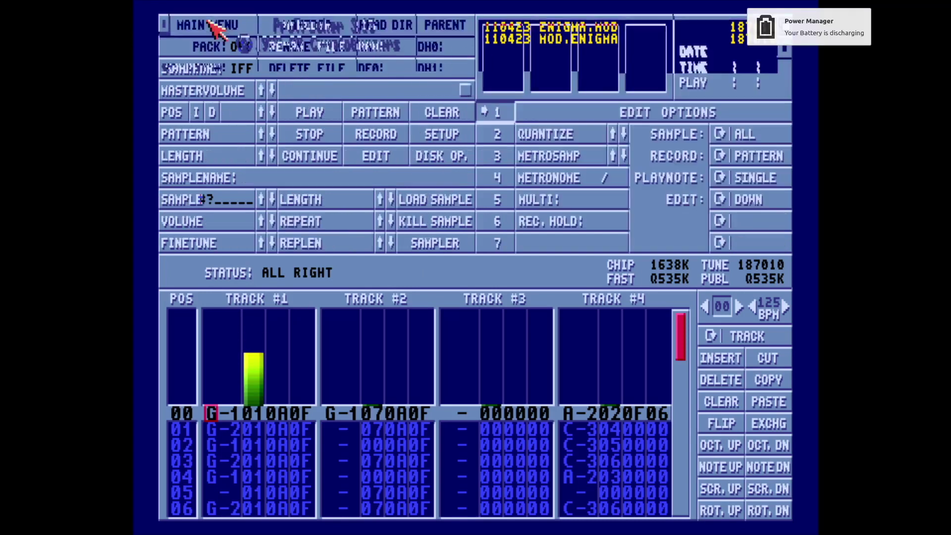
left_click(165, 24)
left_click(380, 217)
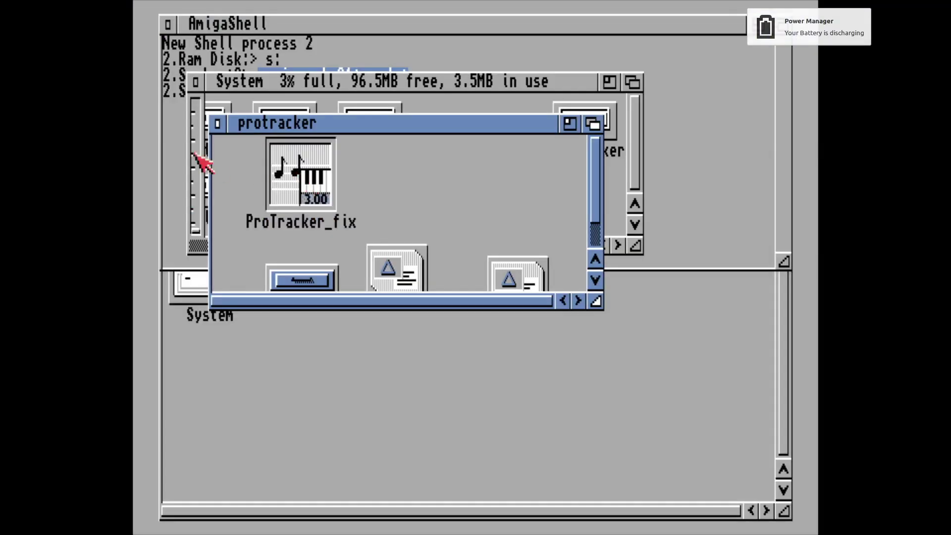
- Close the protracker and System drawers, open mods showing all files, and inspect the jayhawk sample
left_click(249, 23)
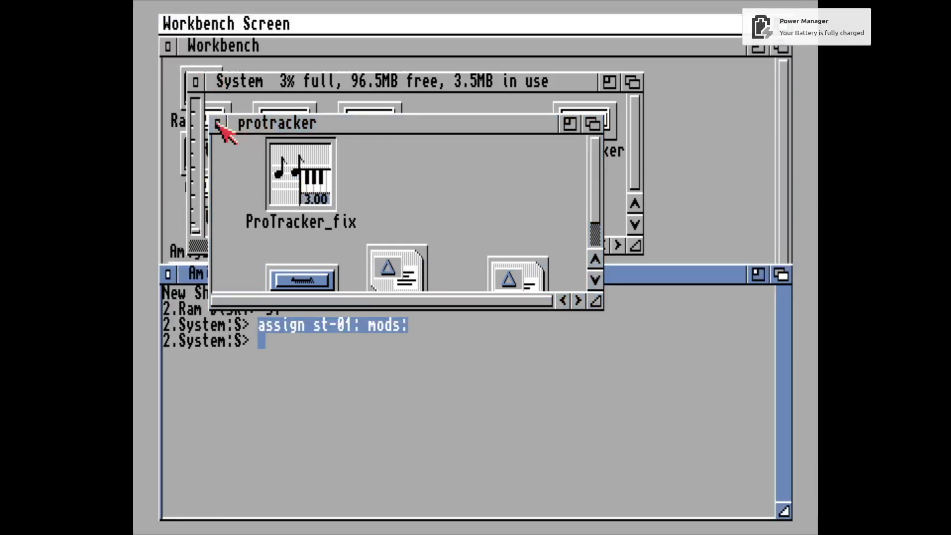
left_click(217, 123)
left_click(195, 81)
double_click(200, 160)
right_click(275, 23)
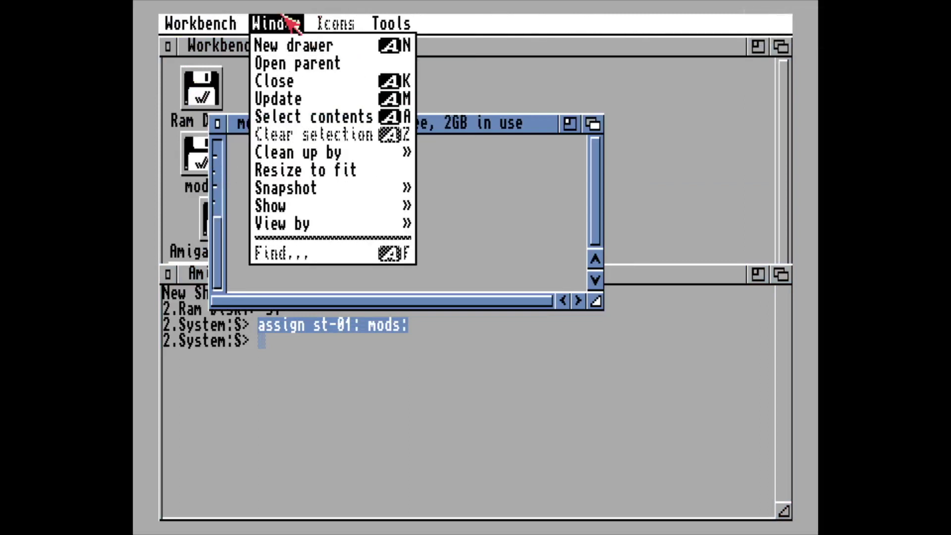
right_click(446, 218)
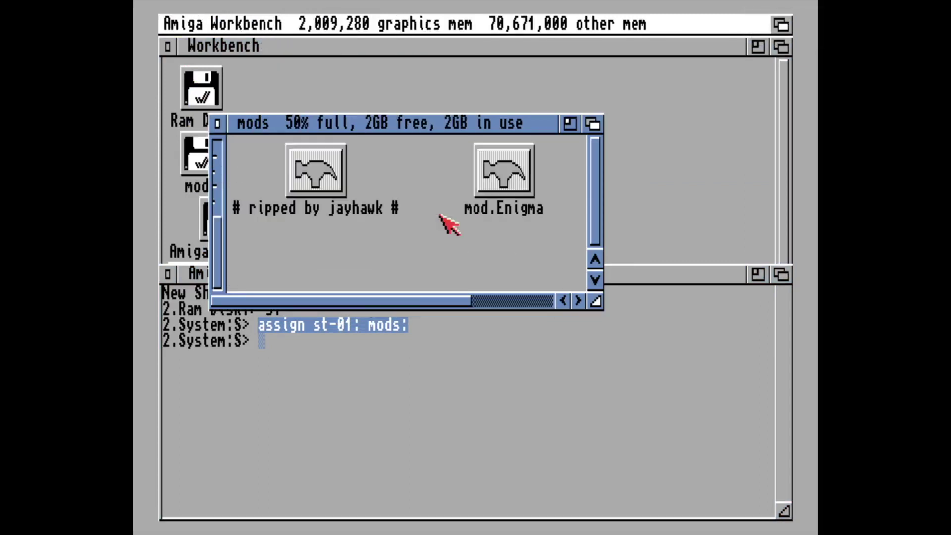
left_click(328, 186)
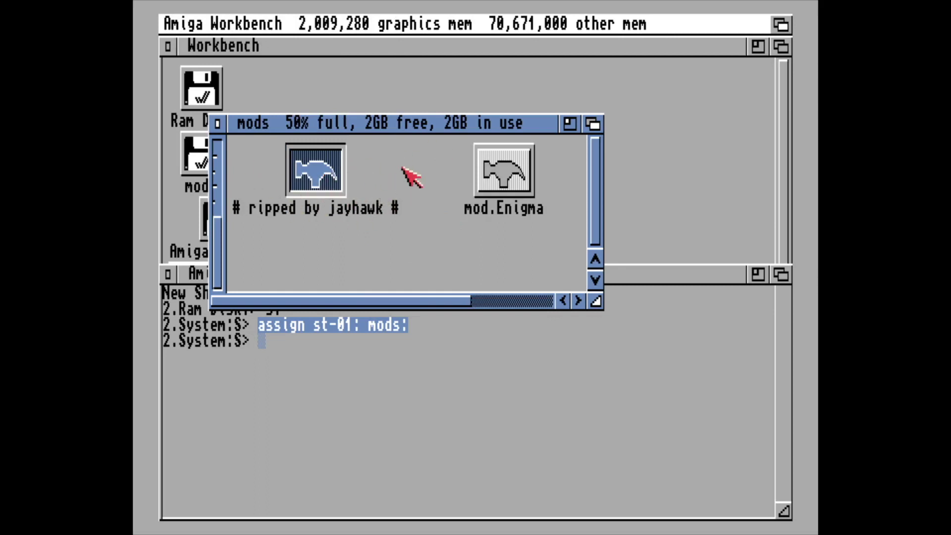
left_click(413, 179)
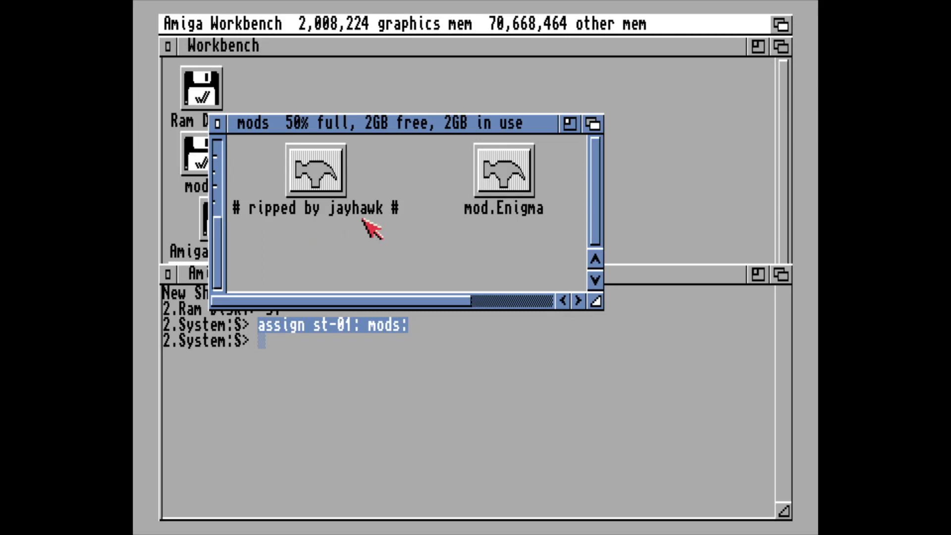
- Move the mods window up and open user-startup in Ed from the shell
left_click(442, 404)
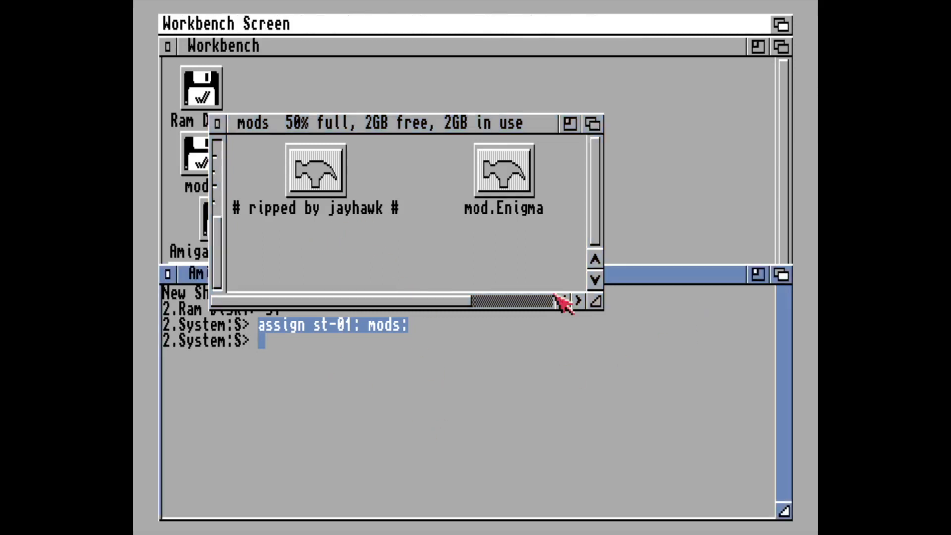
left_click_drag(364, 122, 364, 44)
left_click(449, 375)
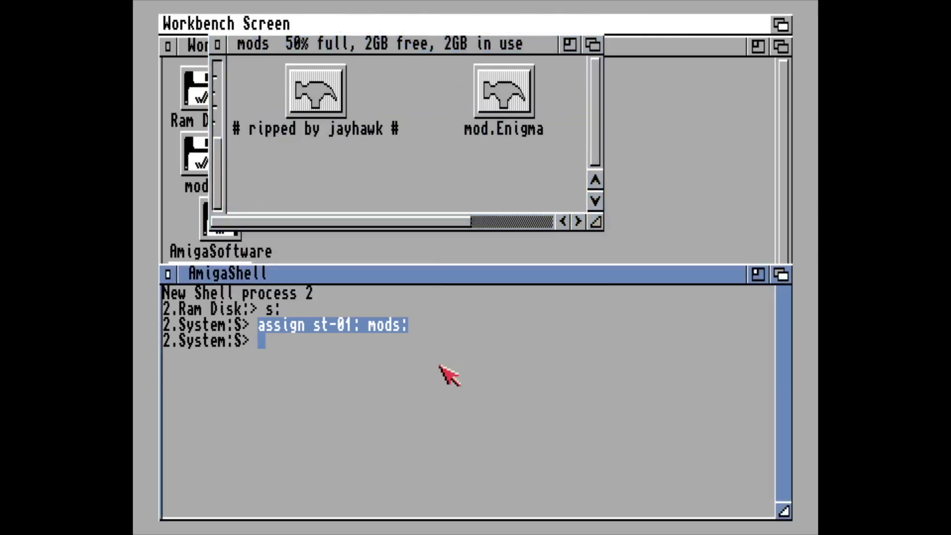
type("e")
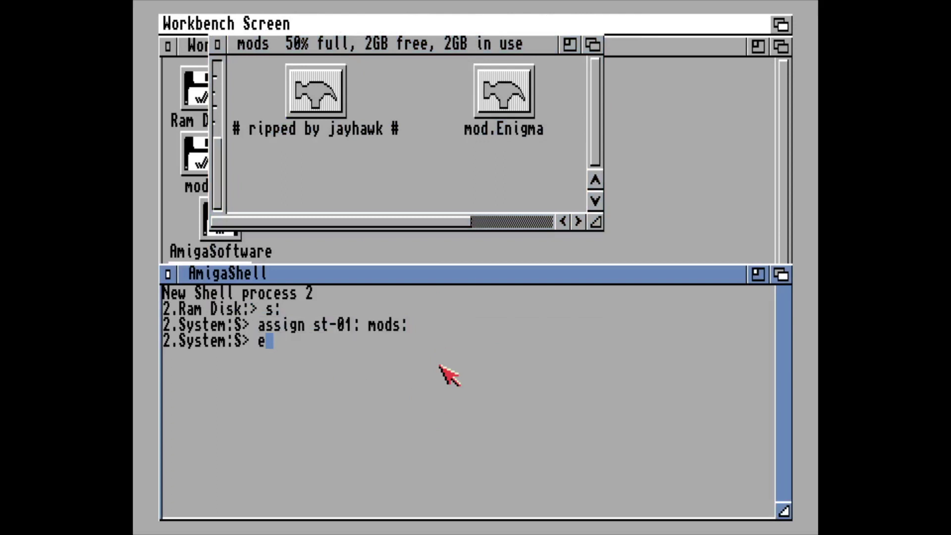
type("d user-startup")
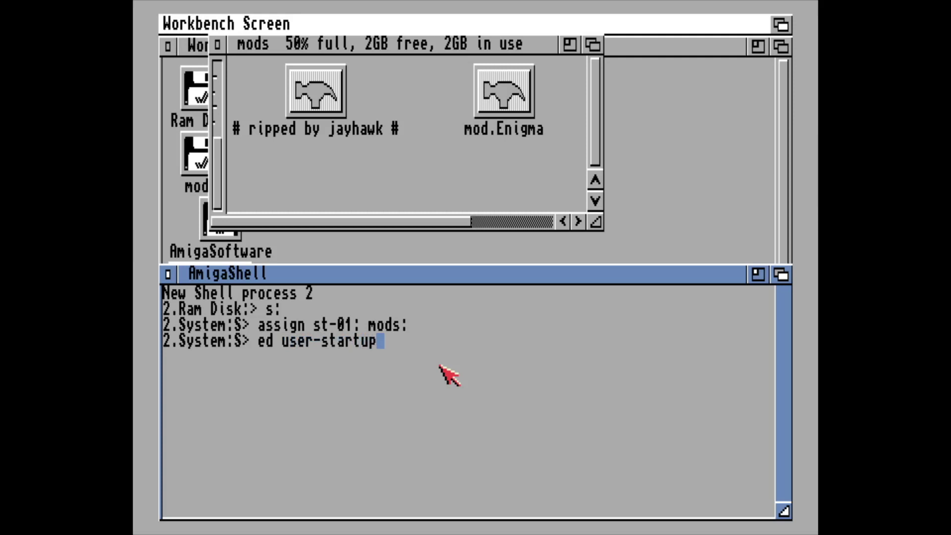
key("Return")
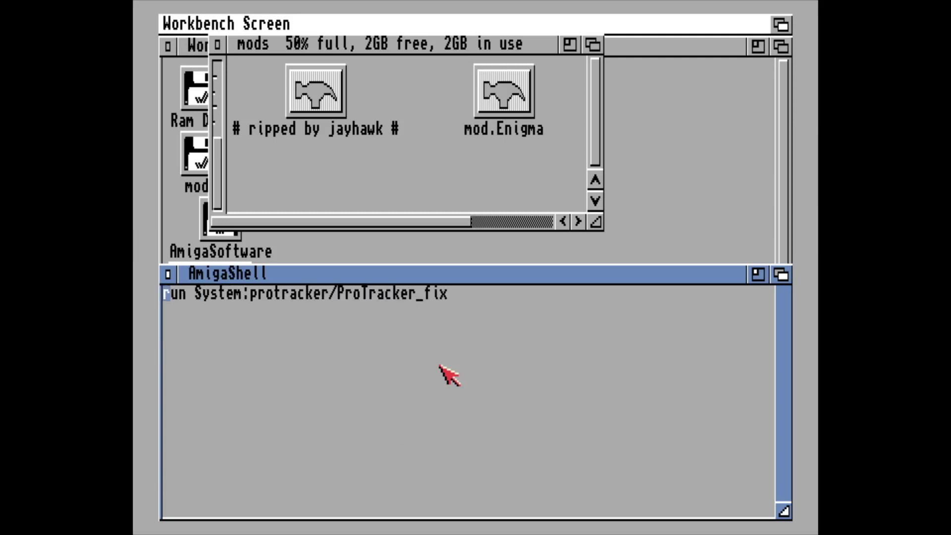
- Add 'assign st-01: mods:' as the first line and save the file
key("Return")
key("Up")
type("assign")
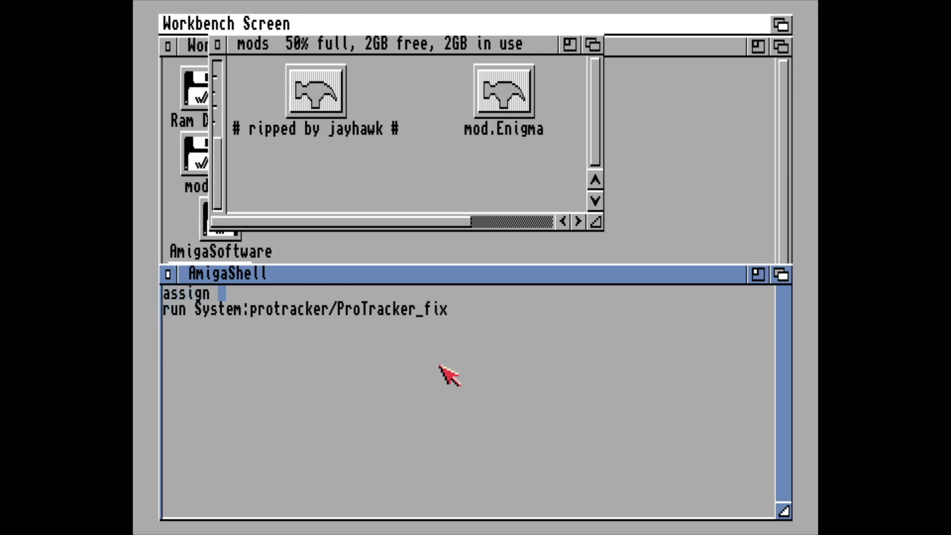
type(" at")
key("BackSpace")
key("BackSpace")
type("st-01: mods")
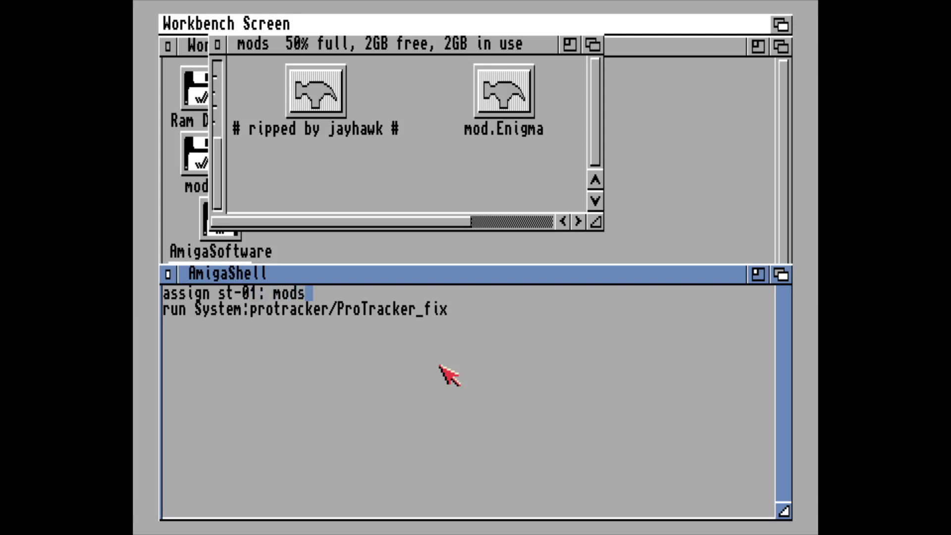
type(":")
right_click(195, 128)
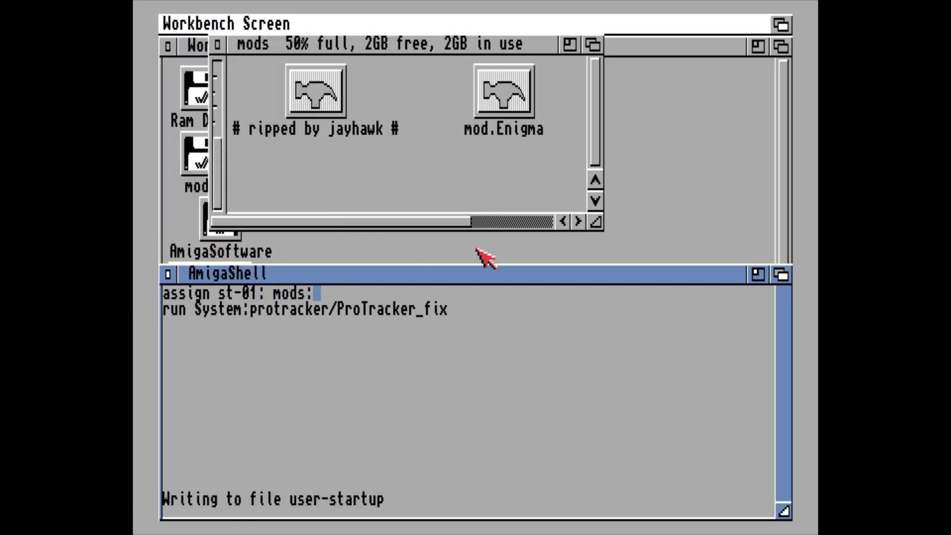
- Quit Ed, returning to the shell prompt
key("F12")
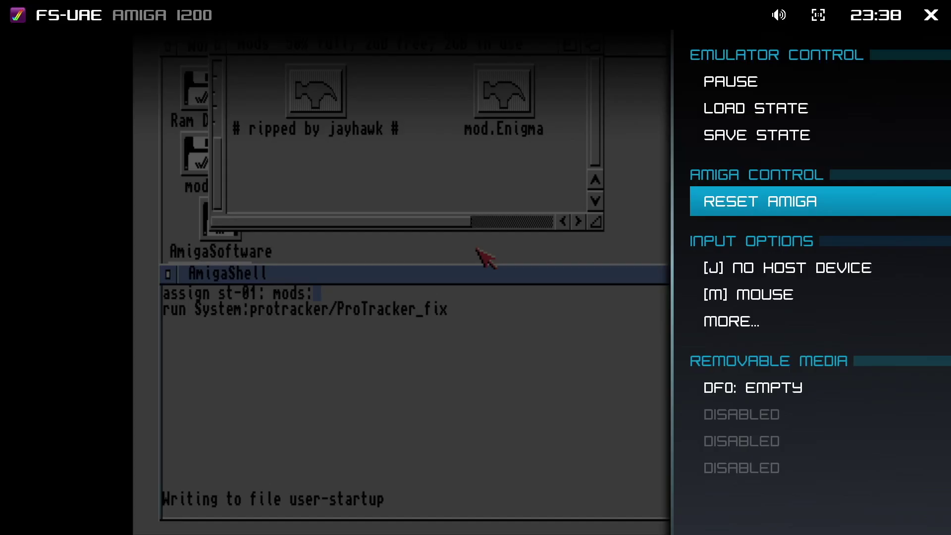
key("F12")
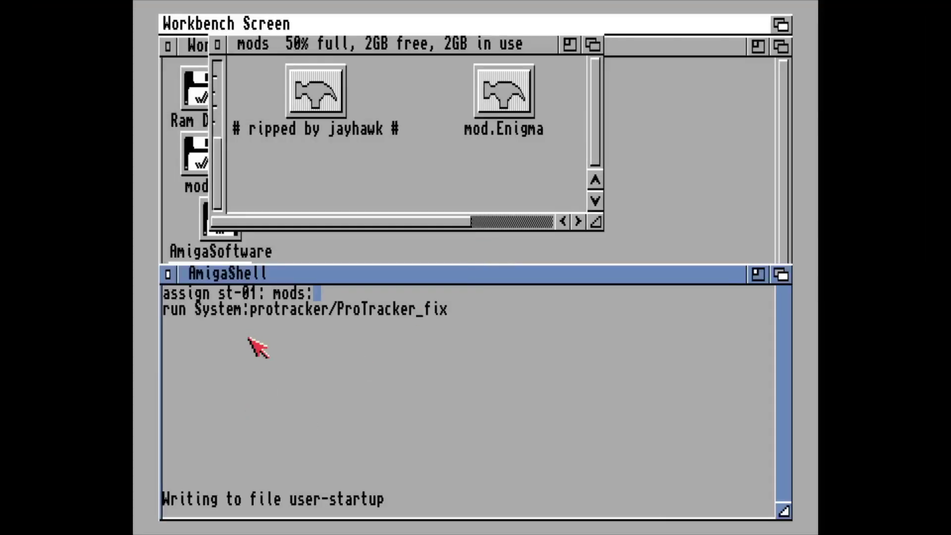
left_click(256, 309)
right_click(182, 24)
right_click(238, 223)
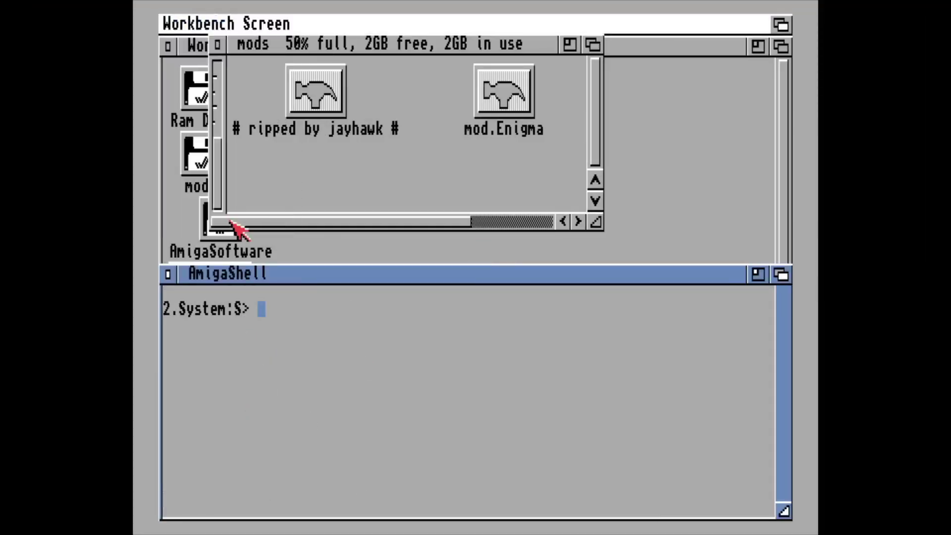
- Soft-reset the Amiga from the F12 overlay so it boots into ProTracker
key("F12")
key("Up")
key("Up")
key("Up")
key("Up")
key("Down")
key("Down")
key("Down")
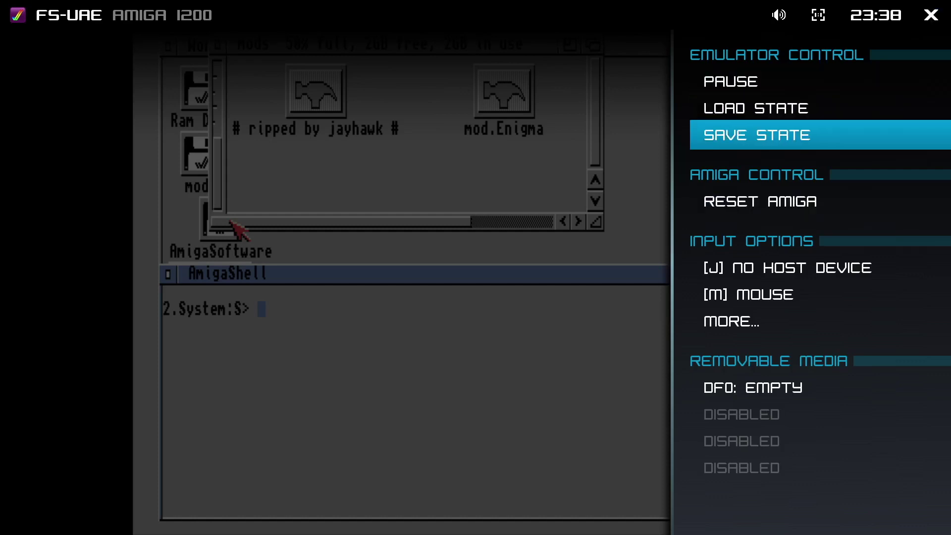
key("Down")
key("Down")
key("Up")
key("Return")
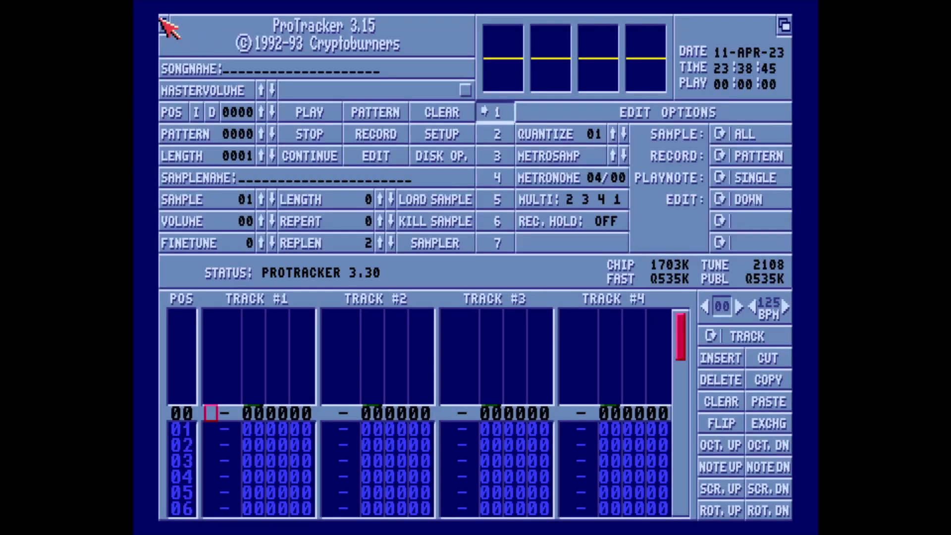
- Close the emulator from the F12 overlay, returning to FS-UAE Launcher
key("F12")
key("Up")
key("Up")
key("Return")
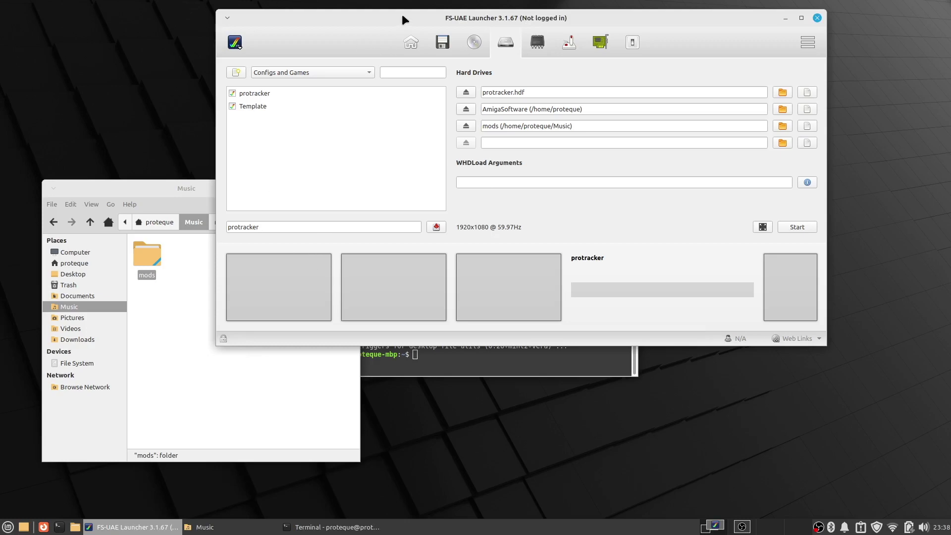
- Move the FS-UAE Launcher window down and right, dismissing a desktop menu
left_click_drag(327, 18, 510, 126)
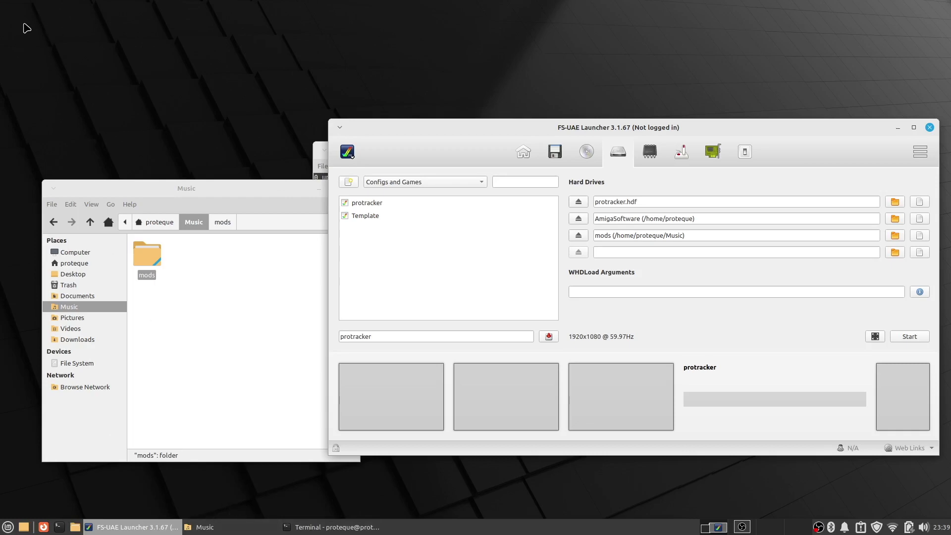
right_click(28, 27)
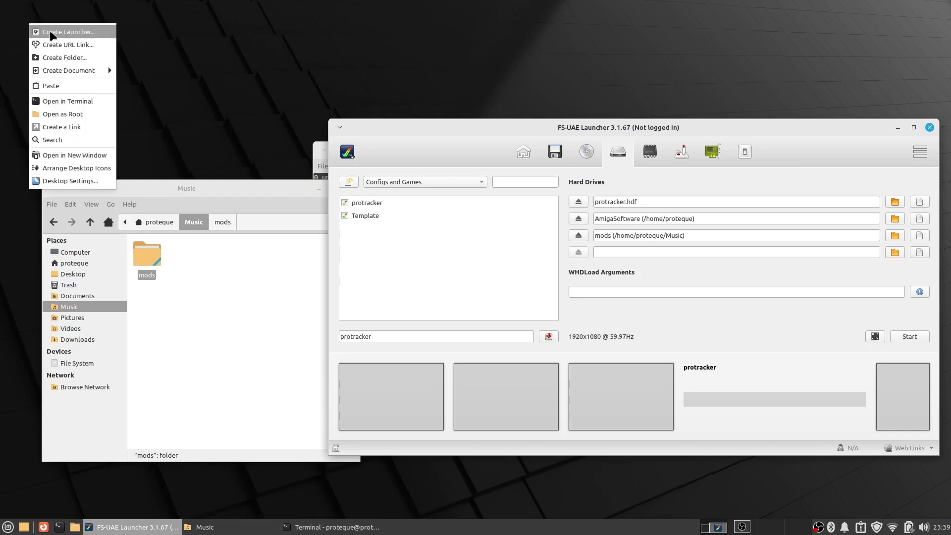
left_click(274, 315)
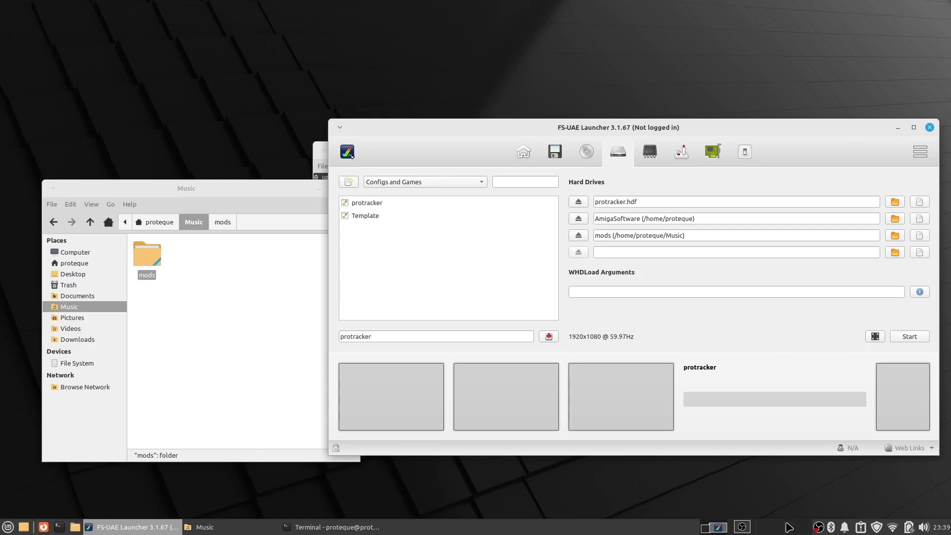
- Add a second panel in Panel Preferences, remove it again, and close preferences
right_click(661, 529)
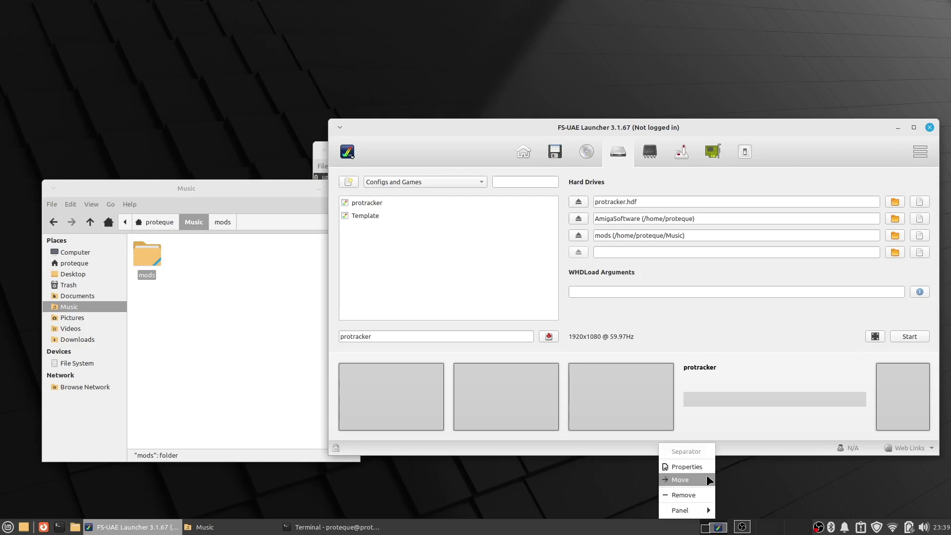
mouse_move(679, 511)
left_click(754, 466)
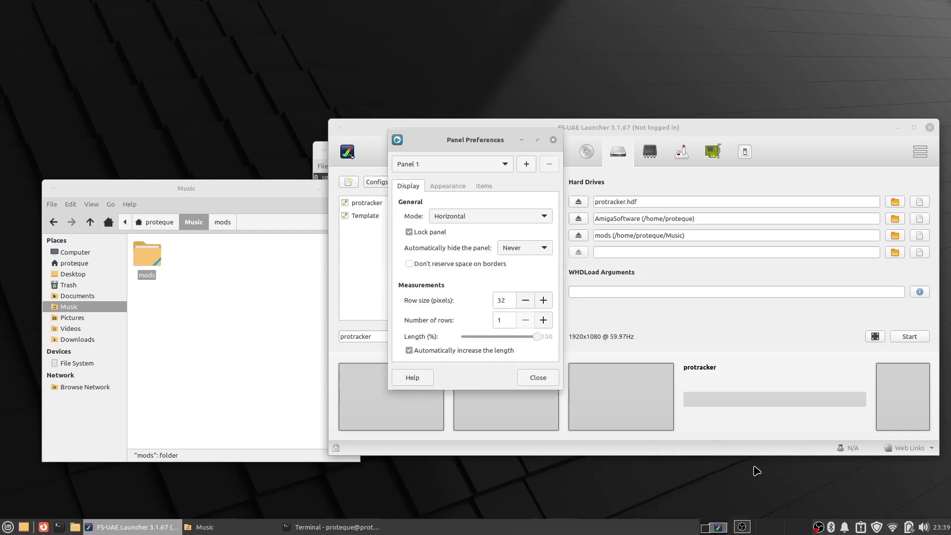
left_click(526, 163)
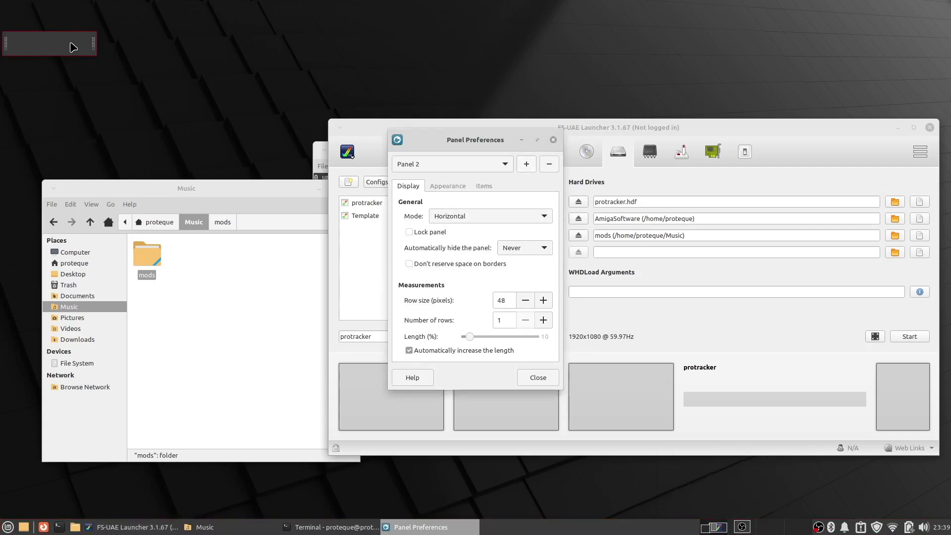
left_click(548, 163)
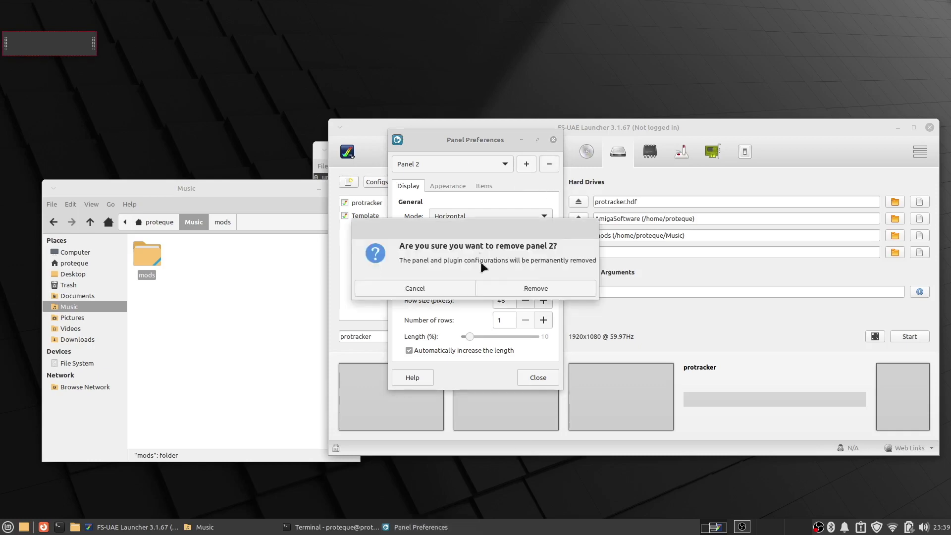
left_click(540, 280)
left_click(539, 377)
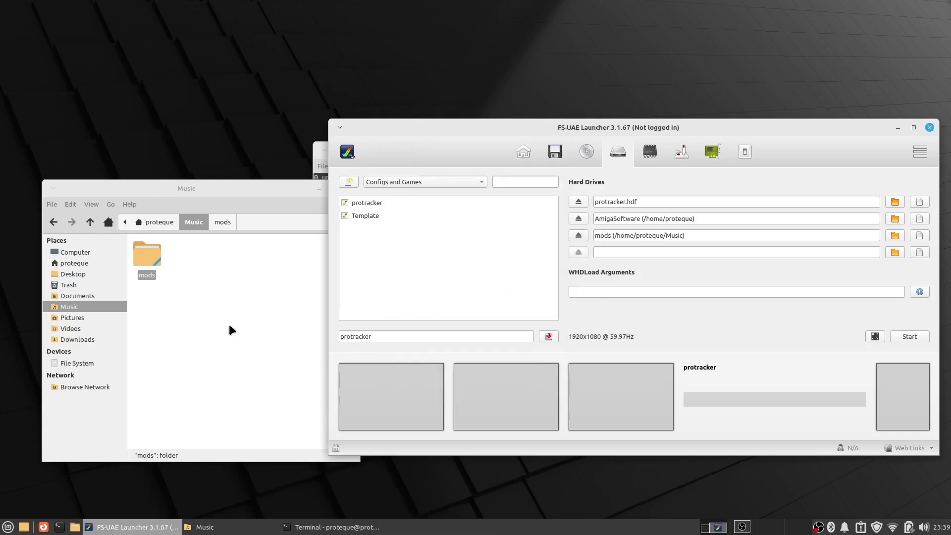
- Start a new desktop launcher named 'Protracker' from the desktop's Create Launcher option
right_click(35, 30)
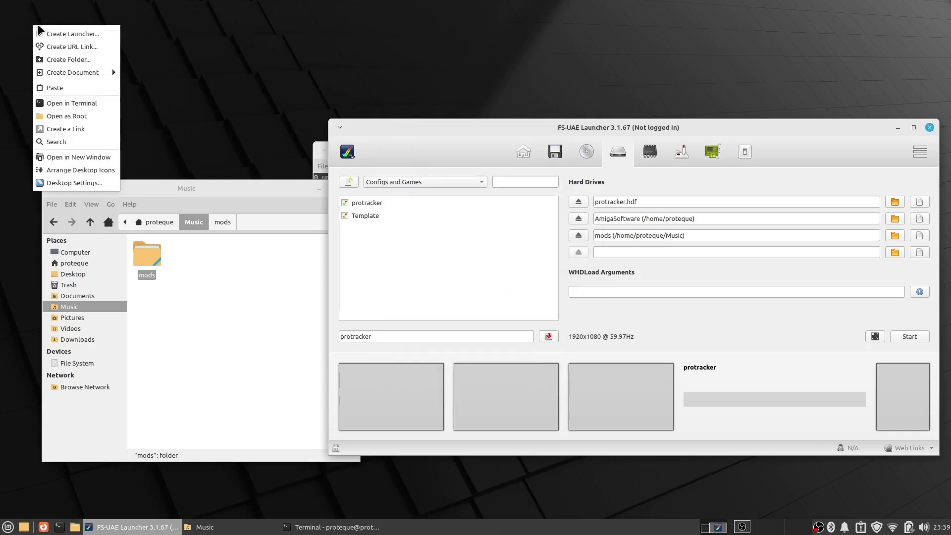
left_click(60, 36)
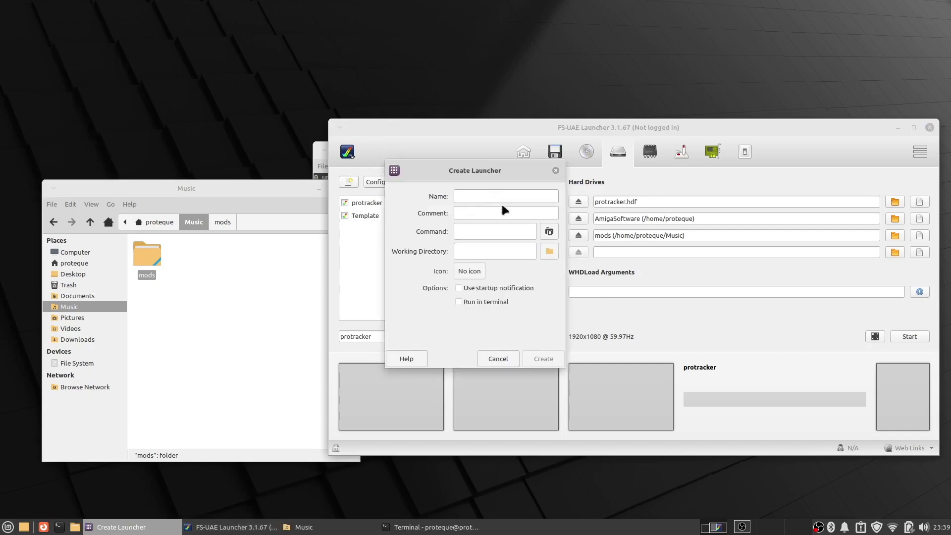
left_click_drag(422, 169, 63, 32)
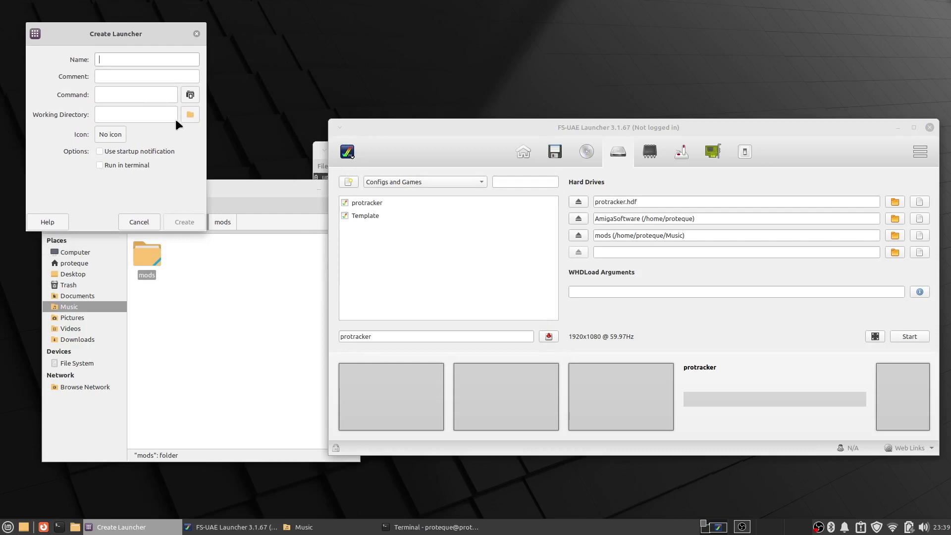
type("Protrac")
type("ker")
left_click(118, 96)
- Browse the file manager to Home > Documents > FS-UAE > Configurations
left_click_drag(289, 193, 544, 158)
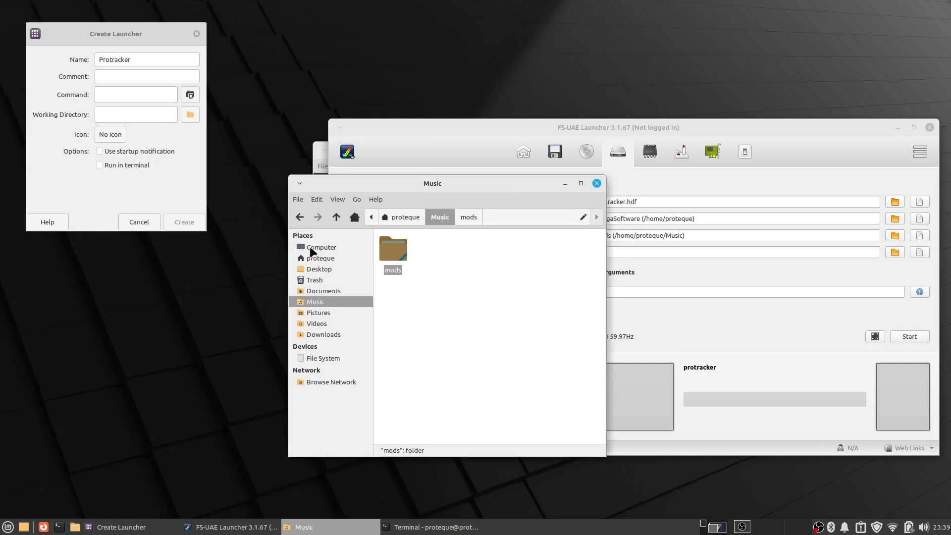
left_click(320, 257)
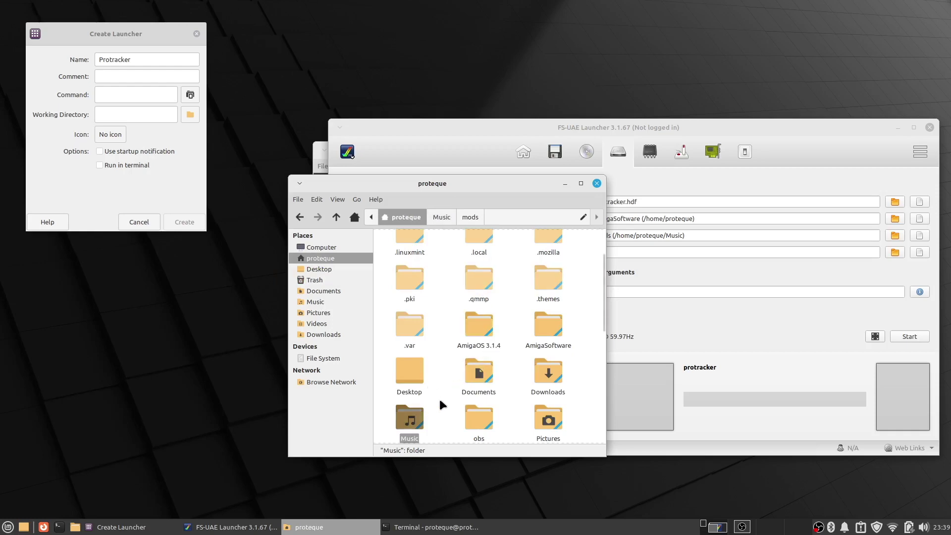
double_click(479, 375)
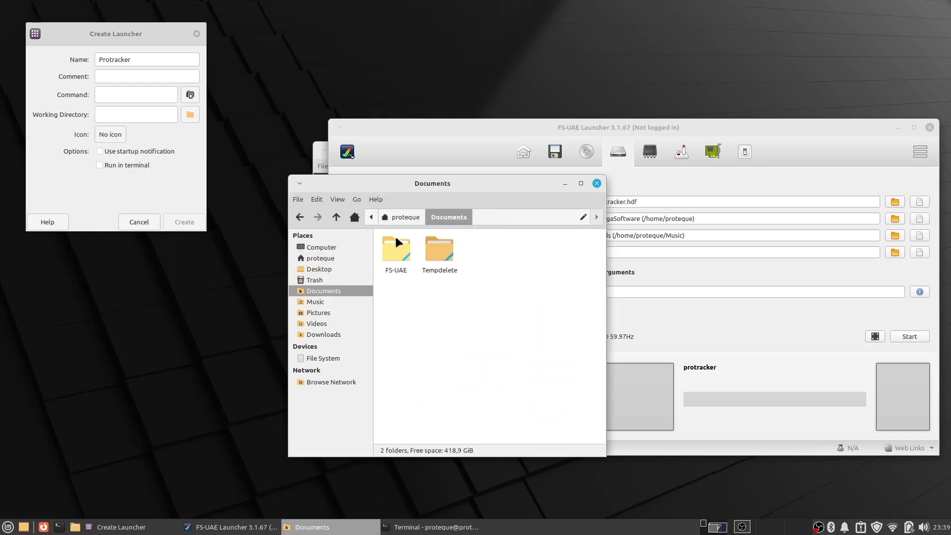
double_click(393, 245)
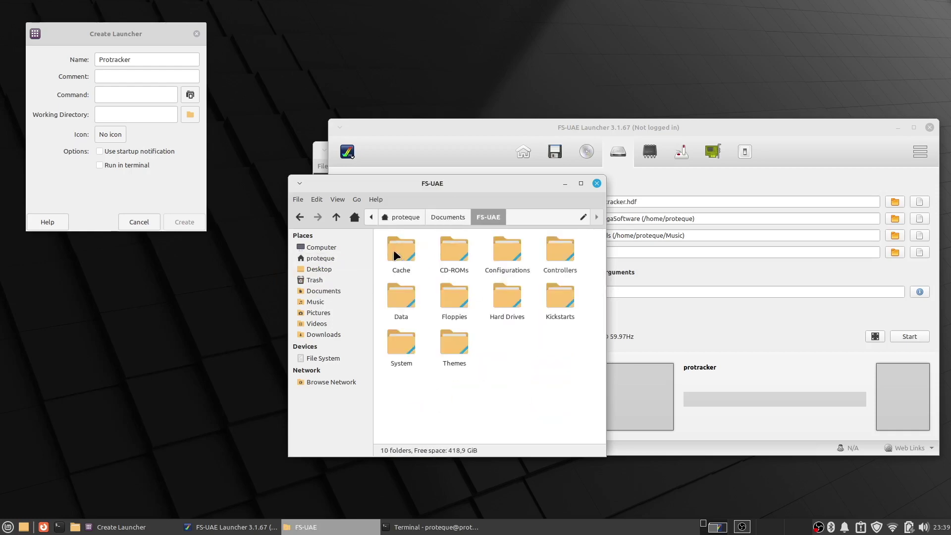
double_click(515, 249)
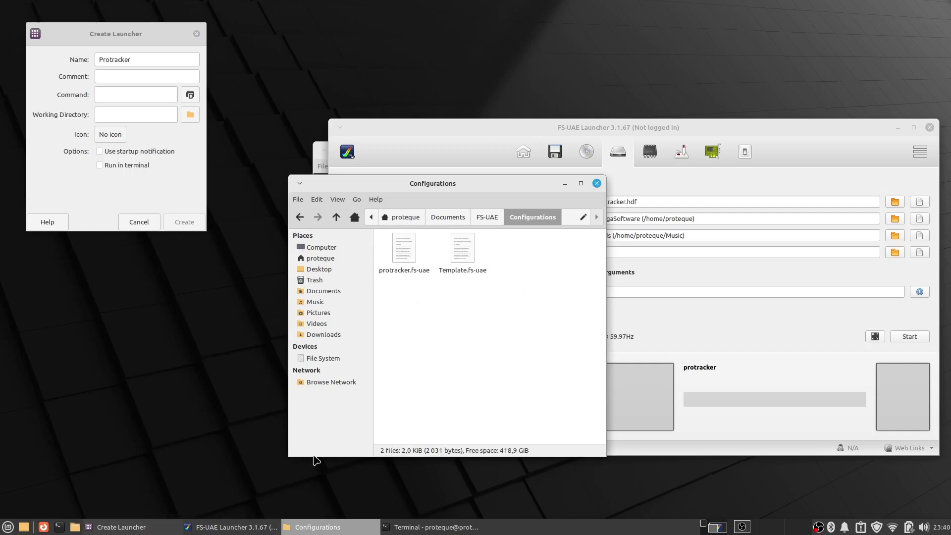
- Begin the fs-uae command in Terminal, tab-completing the path into Documents/FS-UAE
left_click(463, 527)
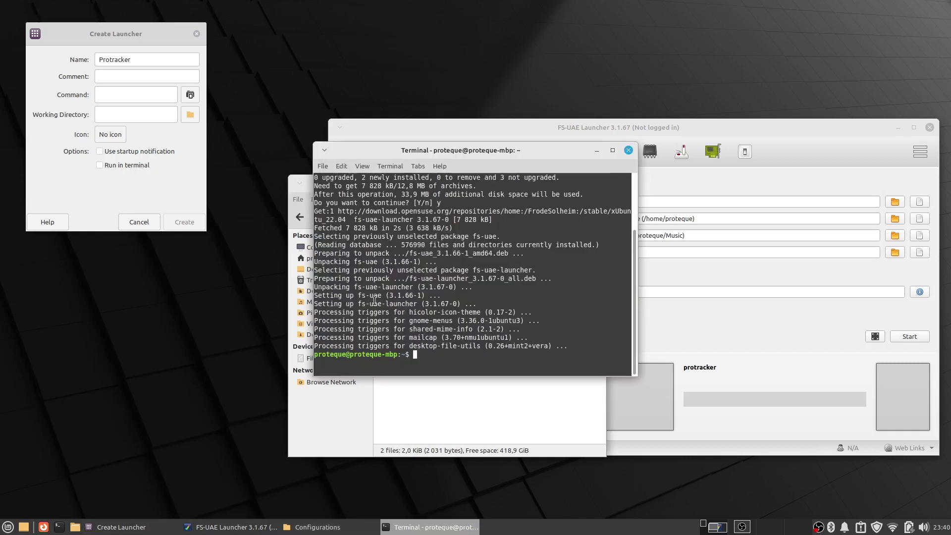
left_click_drag(530, 151, 451, 24)
type("fs-")
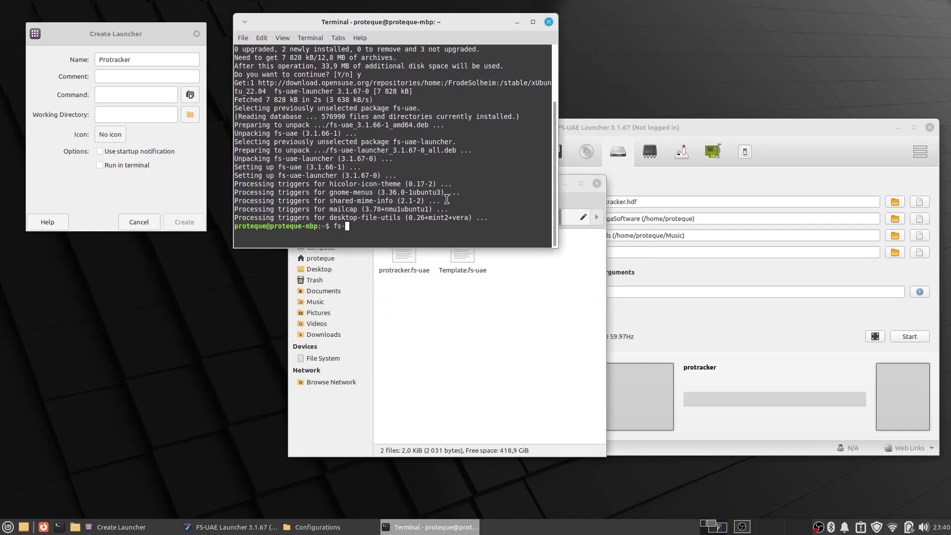
type("uae ")
type("/home/")
type("proteque/")
type("Do")
key("Tab")
key("Tab")
type("c")
key("Tab")
type("F")
key("Tab")
type("C")
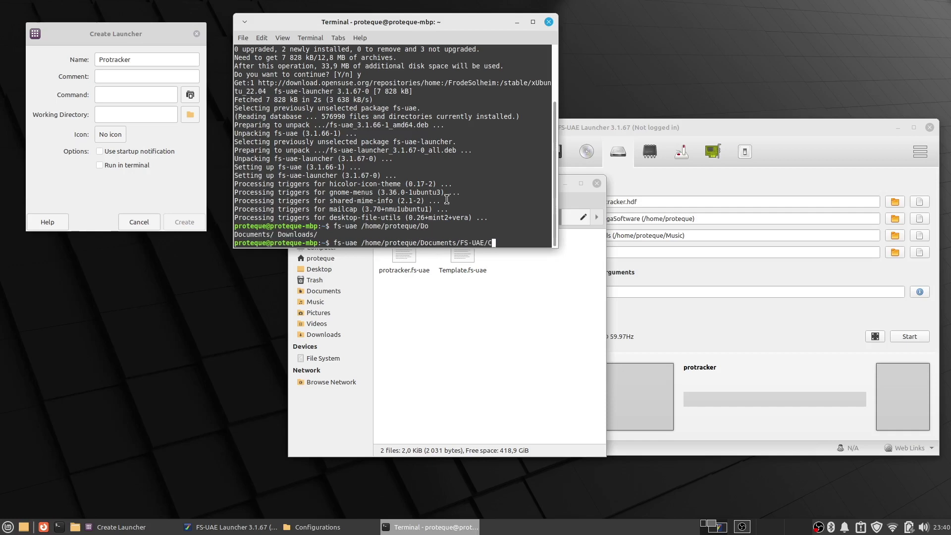
- Complete the path to Configurations/protracker.fs-uae, add --fullscreen, and select the command
key("Tab")
key("Tab")
type("on")
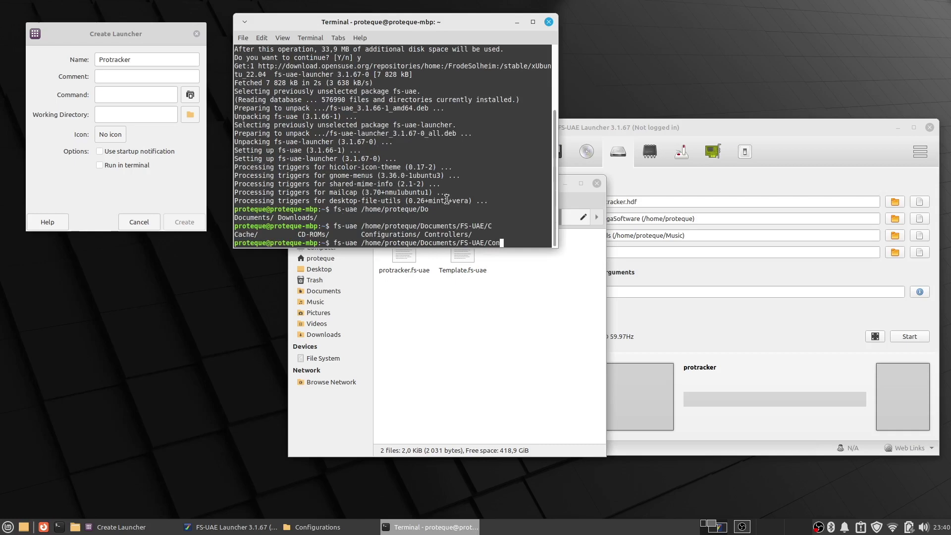
type("n")
key("BackSpace")
type("f")
key("Tab")
type("p")
key("Tab")
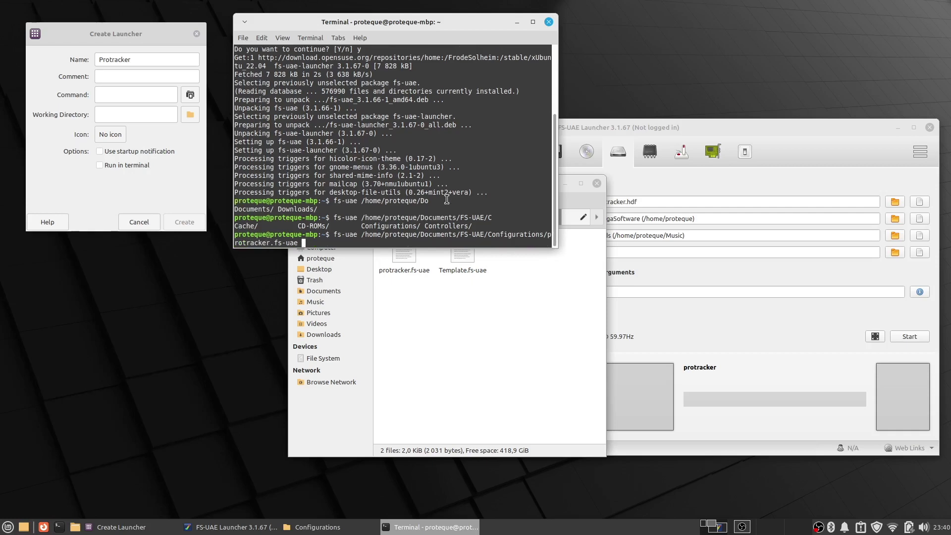
type("++")
key("BackSpace")
key("BackSpace")
type("--")
type("fullscreen")
left_click_drag(333, 234, 351, 244)
- Paste the copied fs-uae fullscreen command into the Protracker launcher's Command field, then launch Firefox
left_click(262, 37)
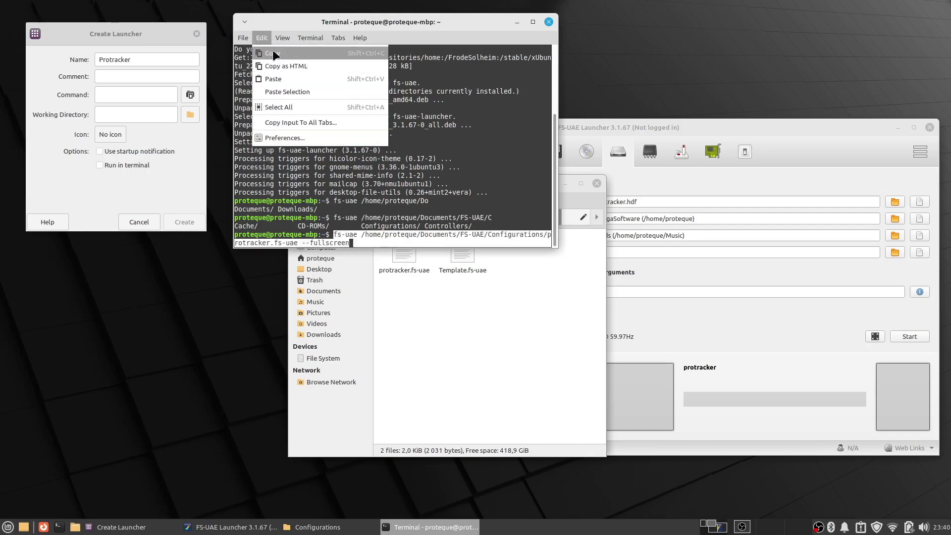
left_click(272, 49)
right_click(113, 94)
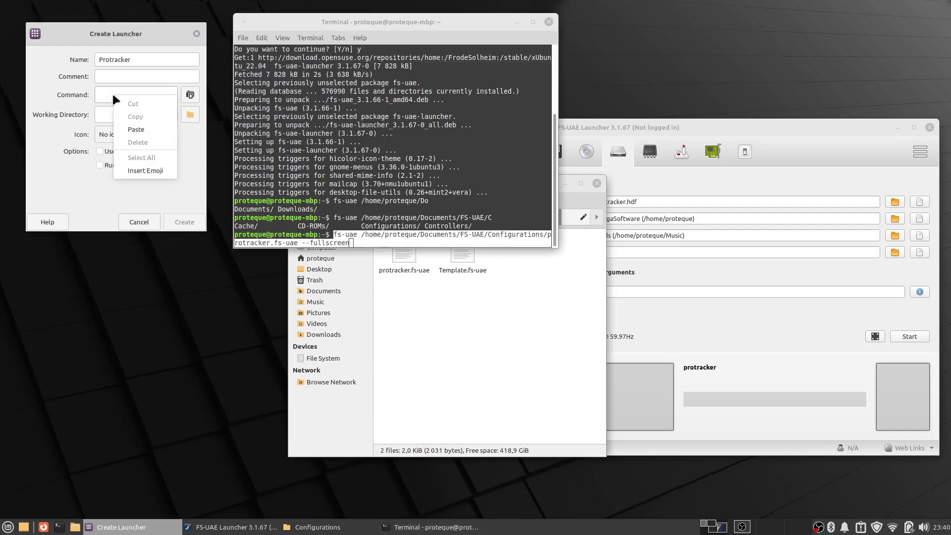
left_click(132, 140)
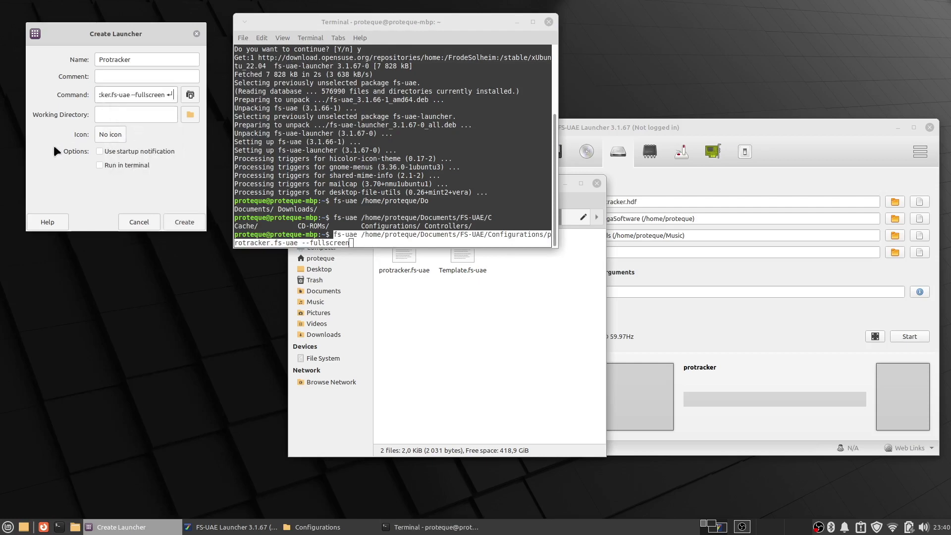
left_click_drag(81, 33, 146, 94)
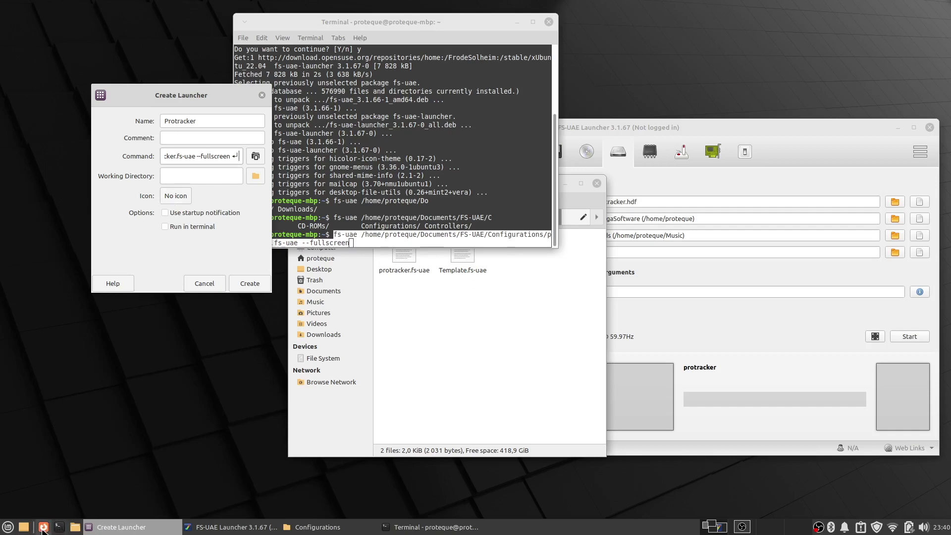
left_click(44, 528)
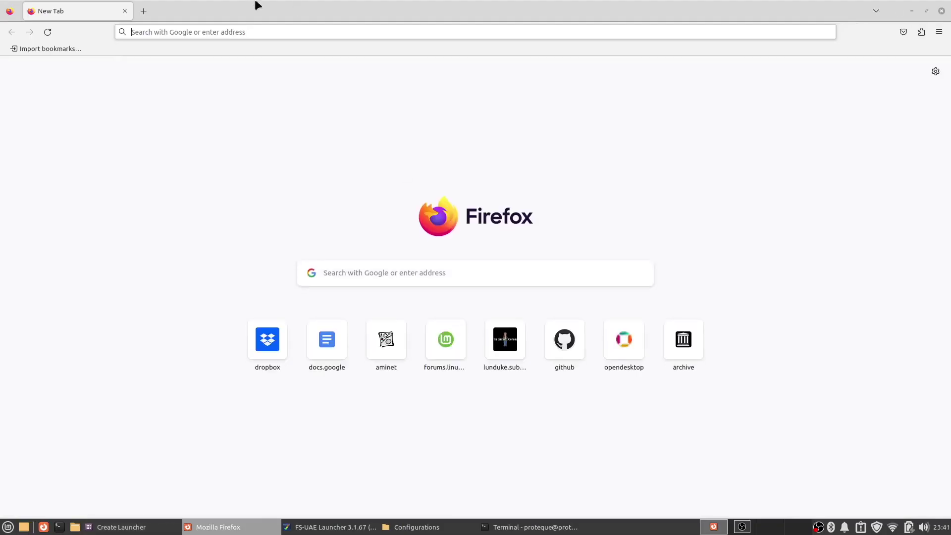
- Search for 'protracker amiga' and show the image results
left_click(260, 31)
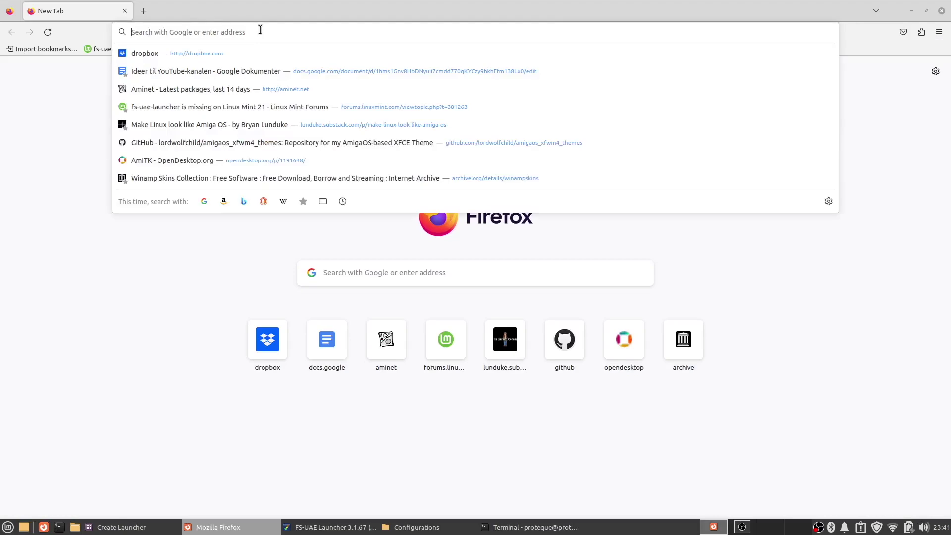
type("protracke")
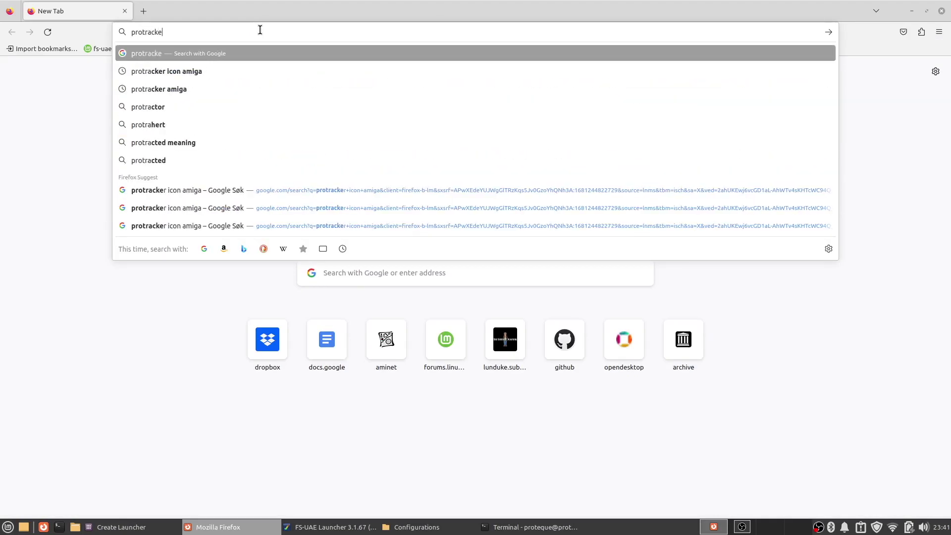
type("r amiga")
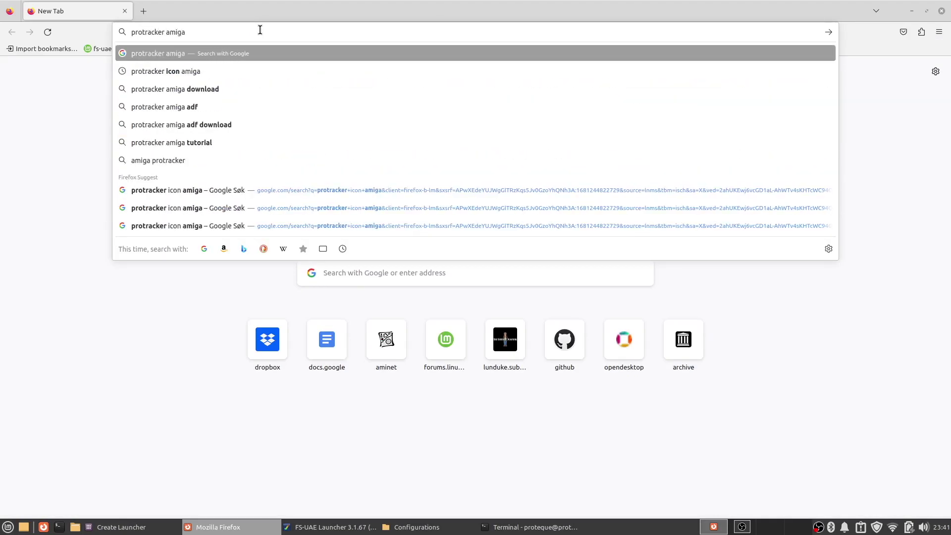
key("Return")
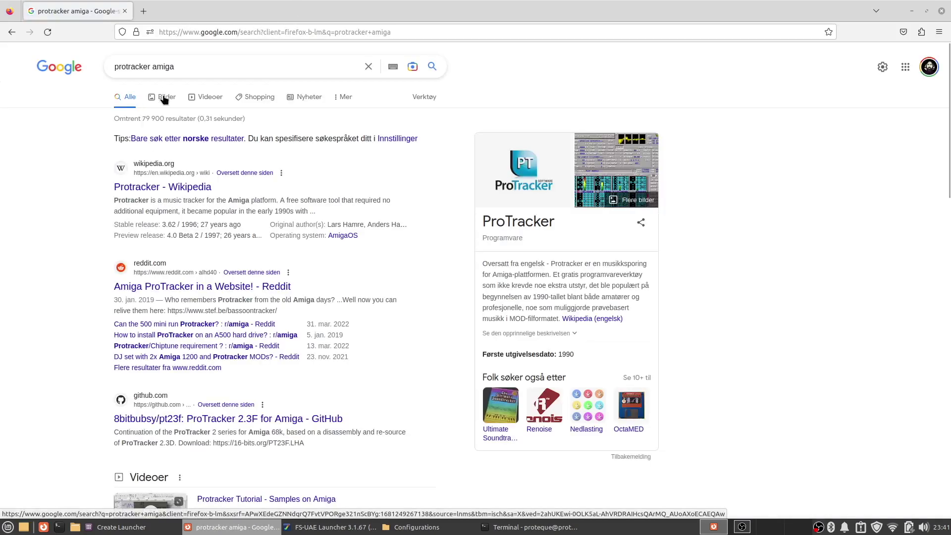
left_click(164, 97)
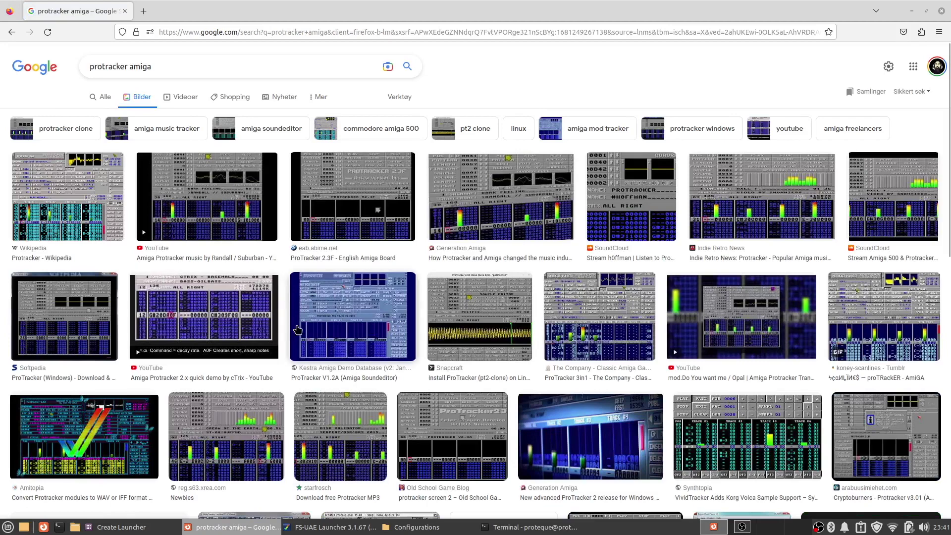
scroll(178, 319, "down", 3)
scroll(221, 320, "down", 3)
scroll(222, 320, "down", 1)
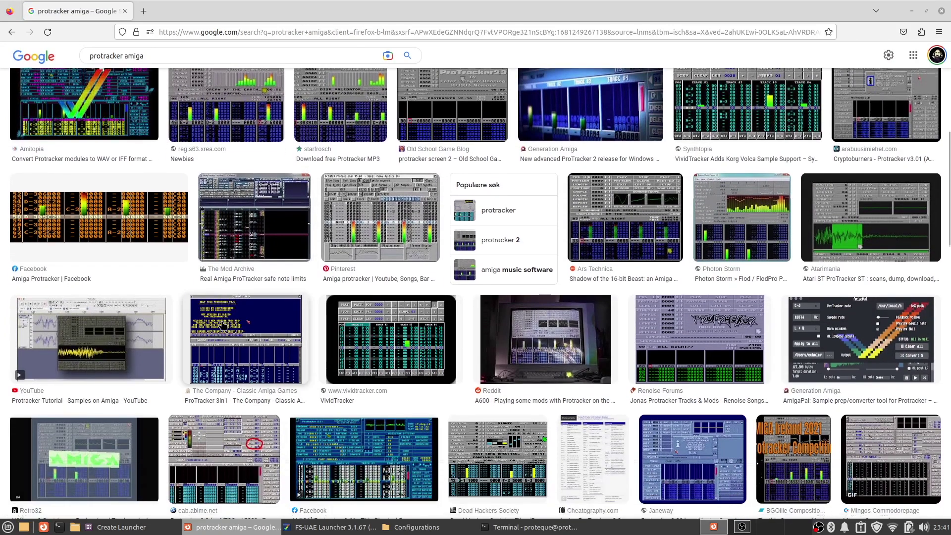
scroll(513, 384, "down", 1)
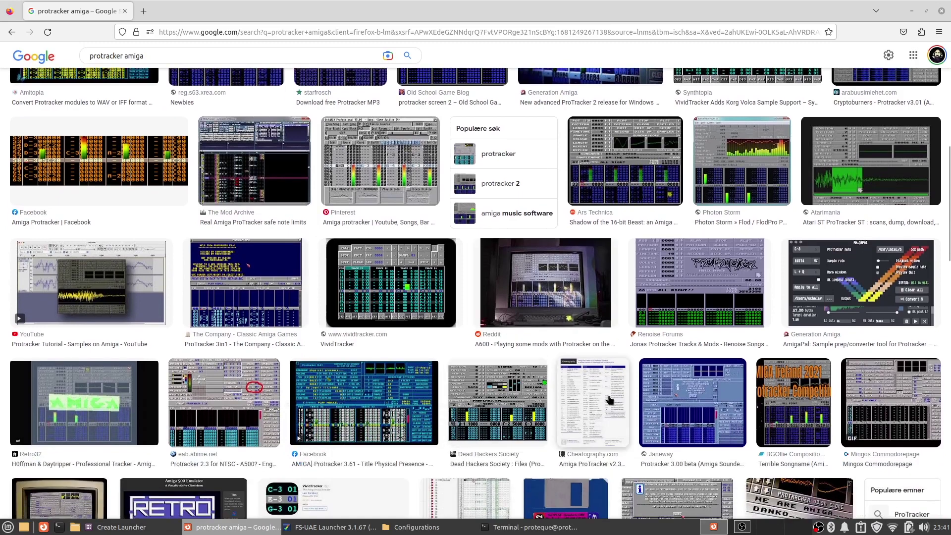
scroll(609, 394, "down", 3)
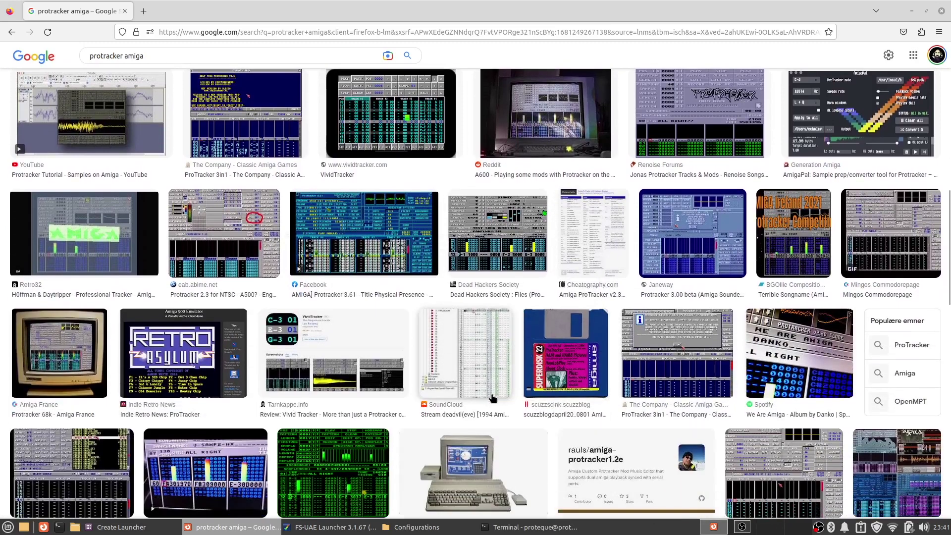
scroll(491, 400, "down", 2)
scroll(490, 400, "down", 1)
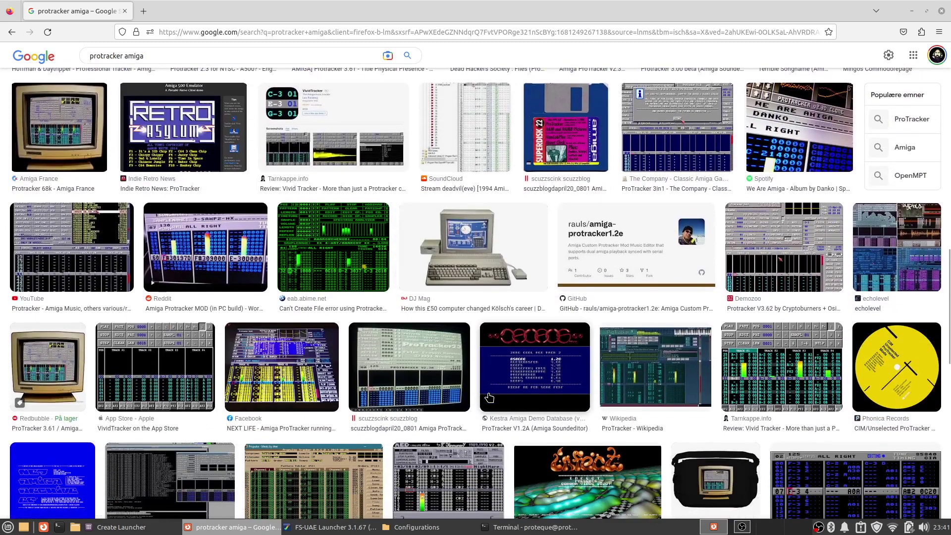
- Save the ProTracker monitor image as protrackerscreen.jpg, then minimize Firefox
left_click(52, 364)
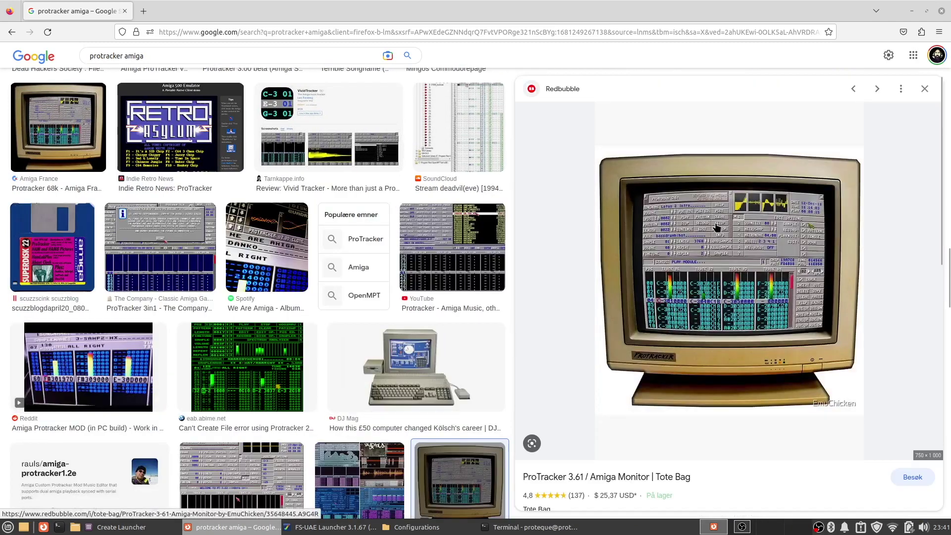
right_click(716, 223)
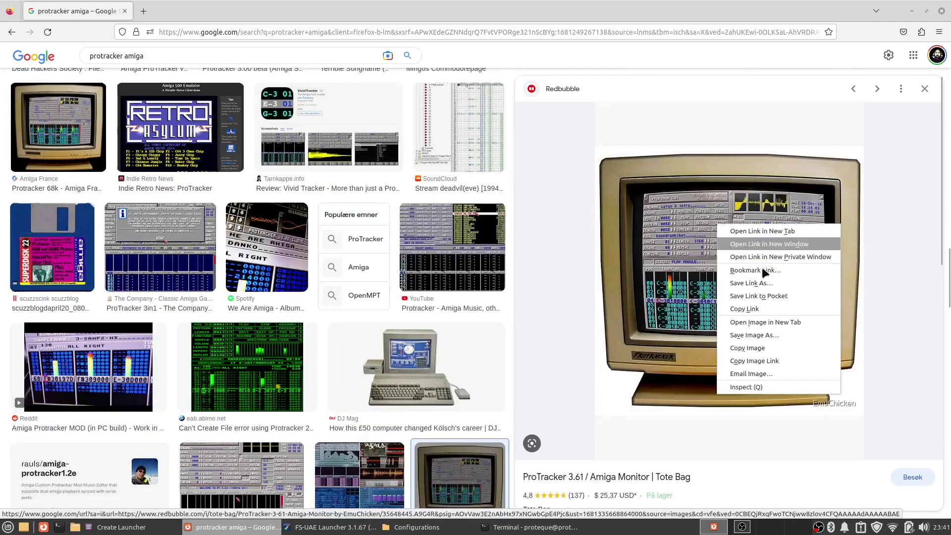
left_click(773, 334)
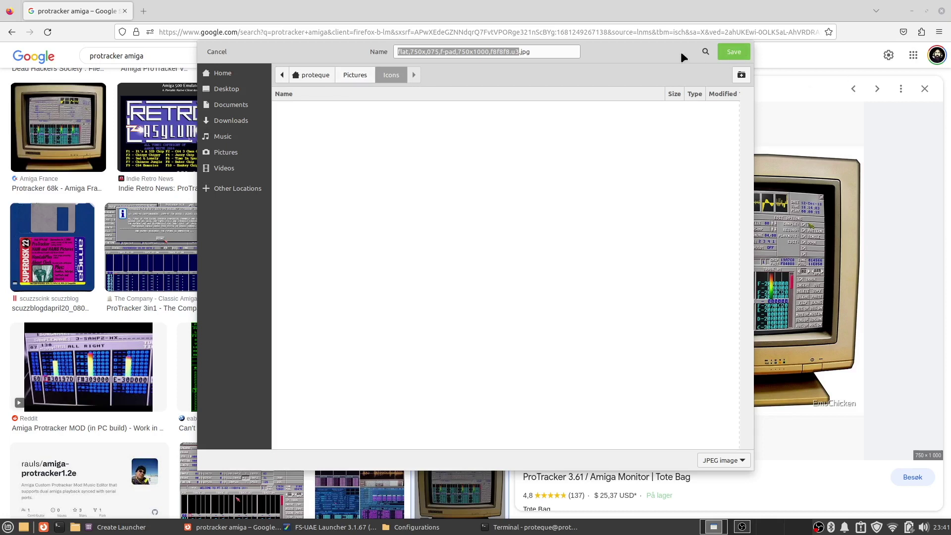
type("protracke")
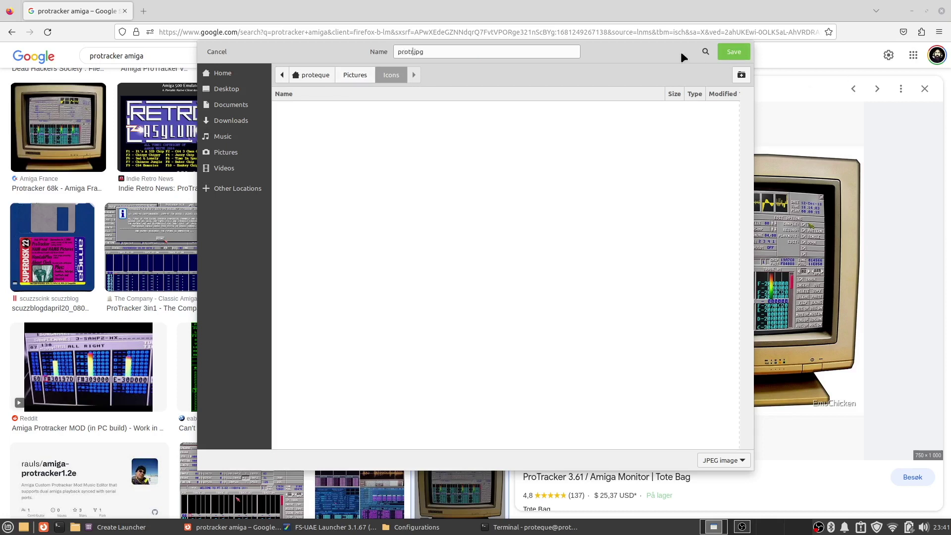
type("rscreen")
key("Return")
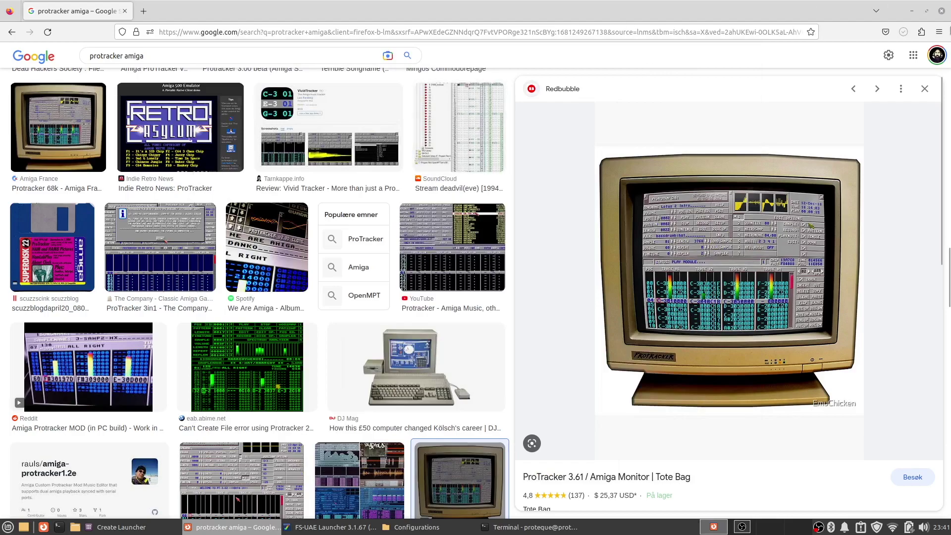
left_click(912, 10)
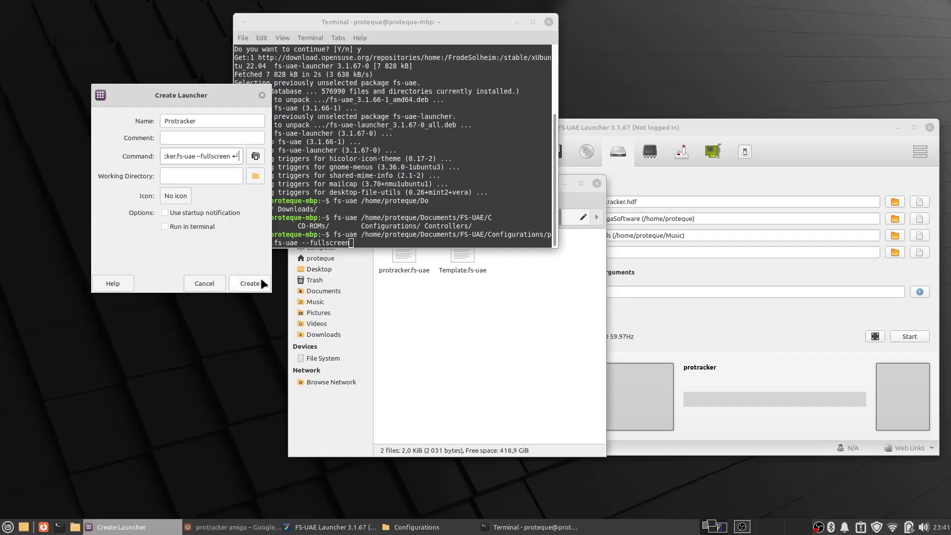
- Use Pictures/Icons/protrackerscreen.jpg as the Protracker launcher's icon and create the launcher
left_click(170, 195)
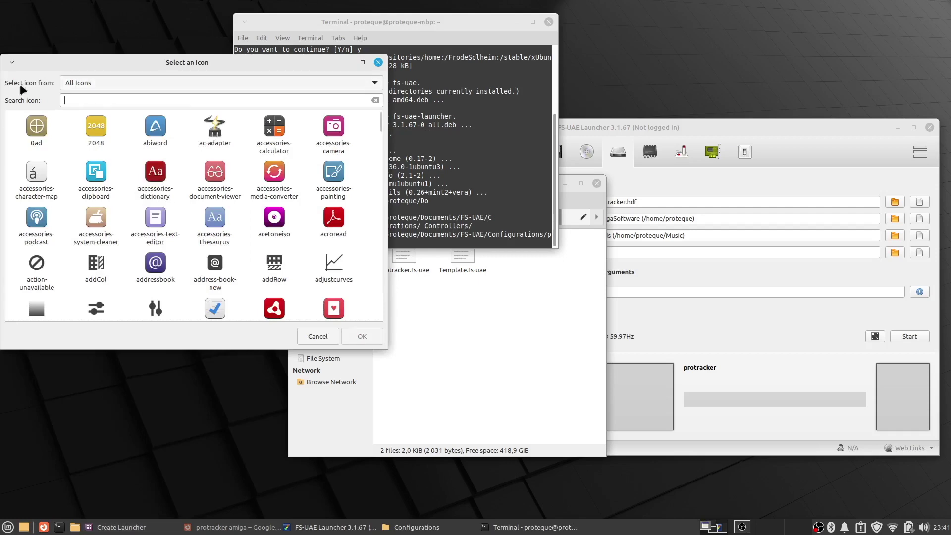
left_click_drag(187, 62, 471, 92)
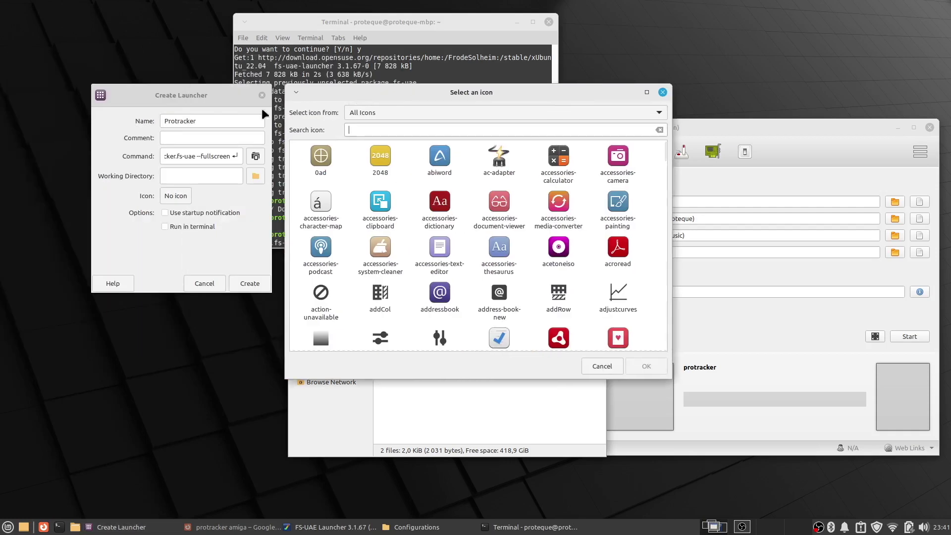
left_click(440, 112)
left_click(445, 136)
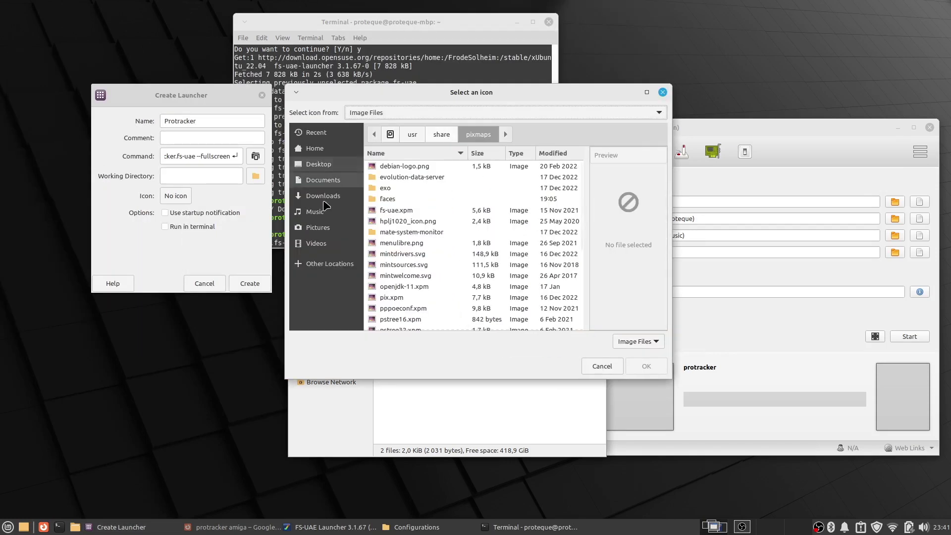
left_click(314, 148)
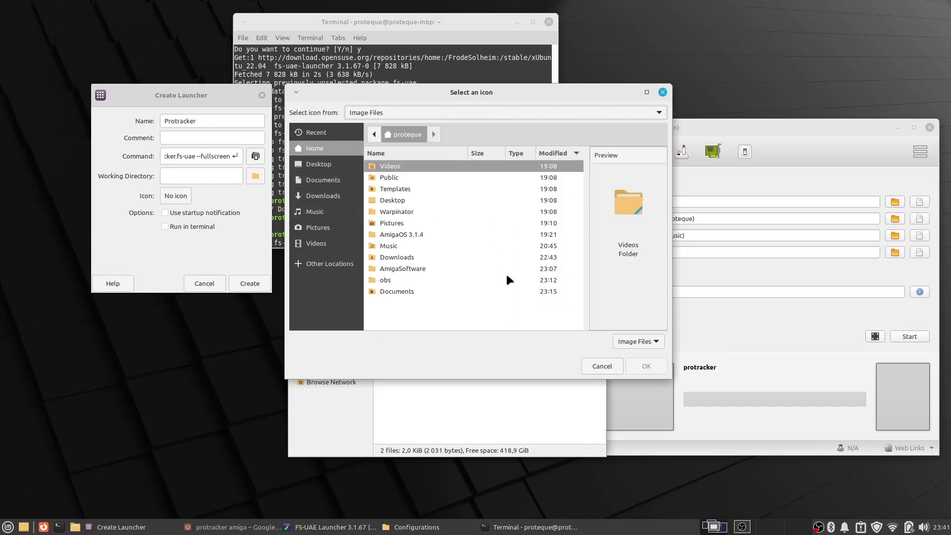
double_click(392, 220)
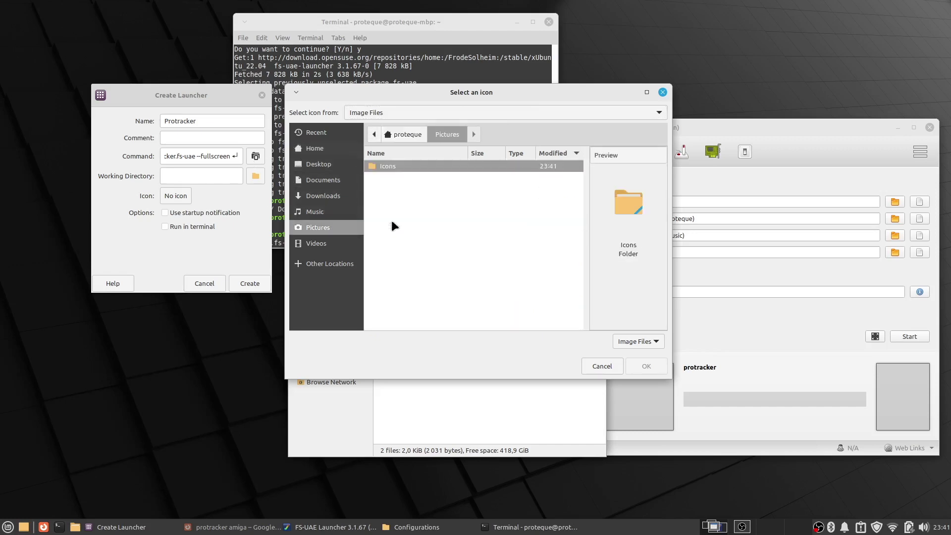
double_click(390, 167)
left_click(403, 189)
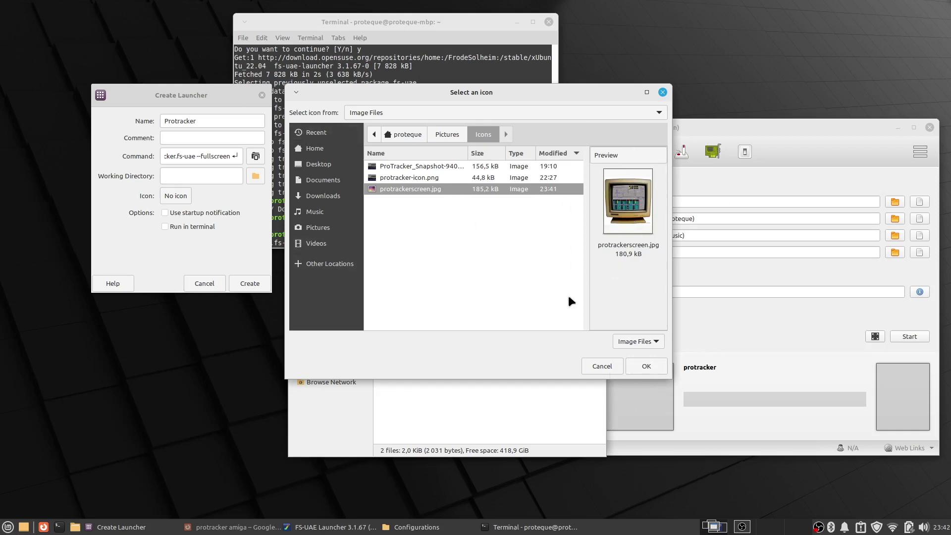
left_click(651, 365)
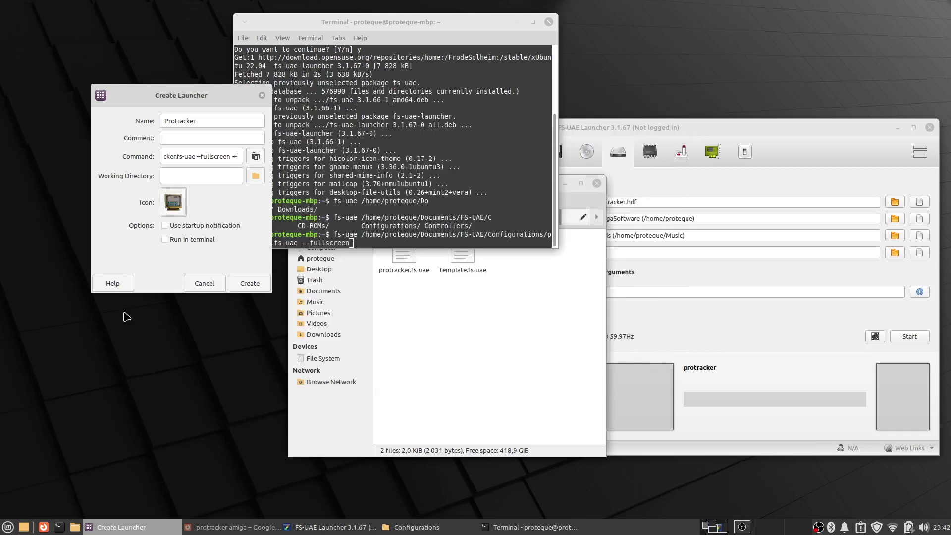
left_click(250, 284)
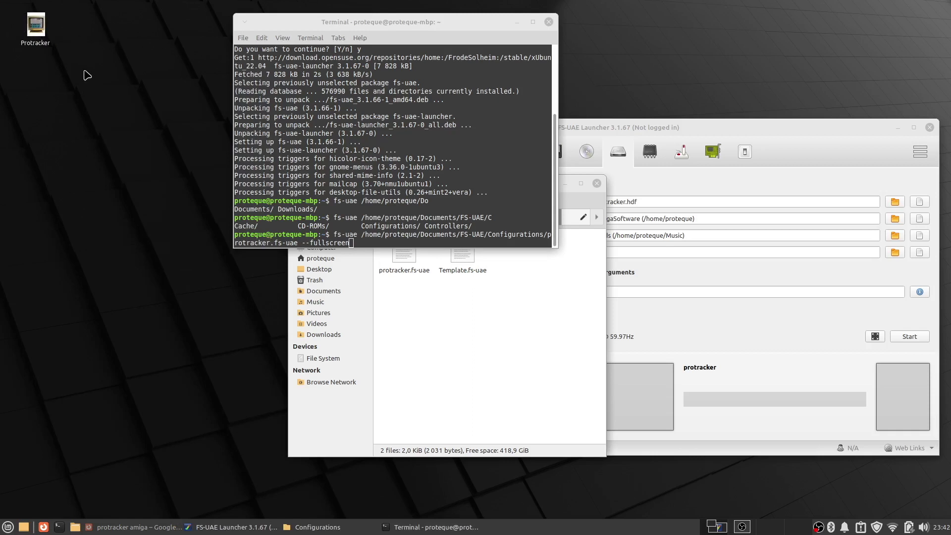
left_click(499, 20)
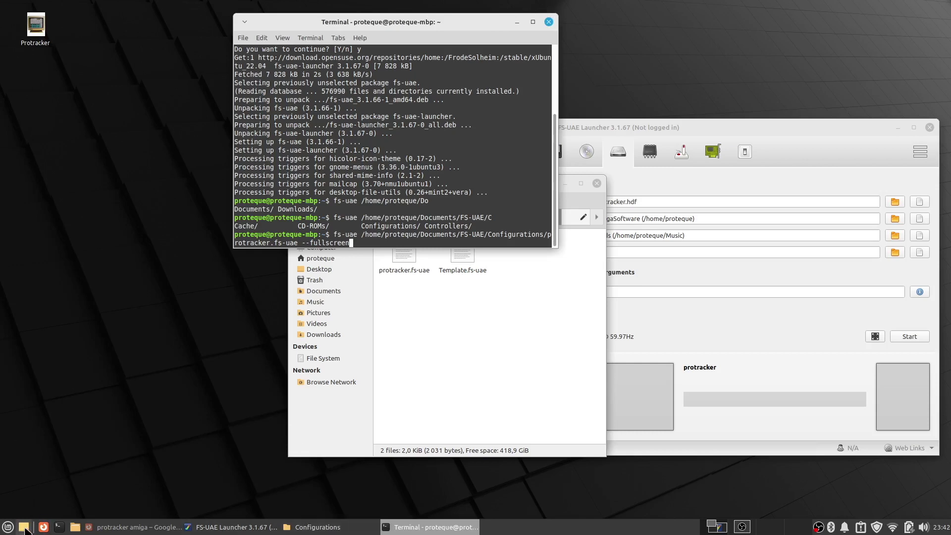
left_click(24, 527)
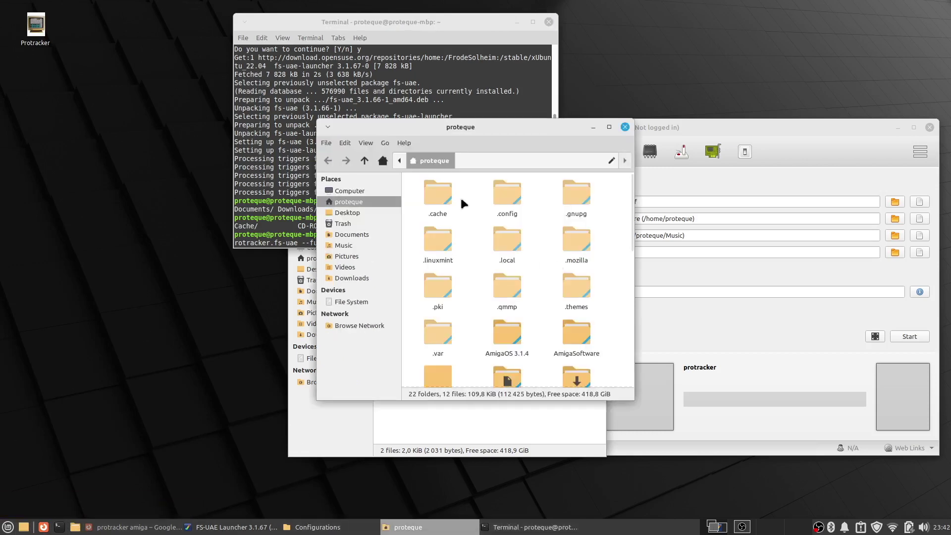
left_click(346, 244)
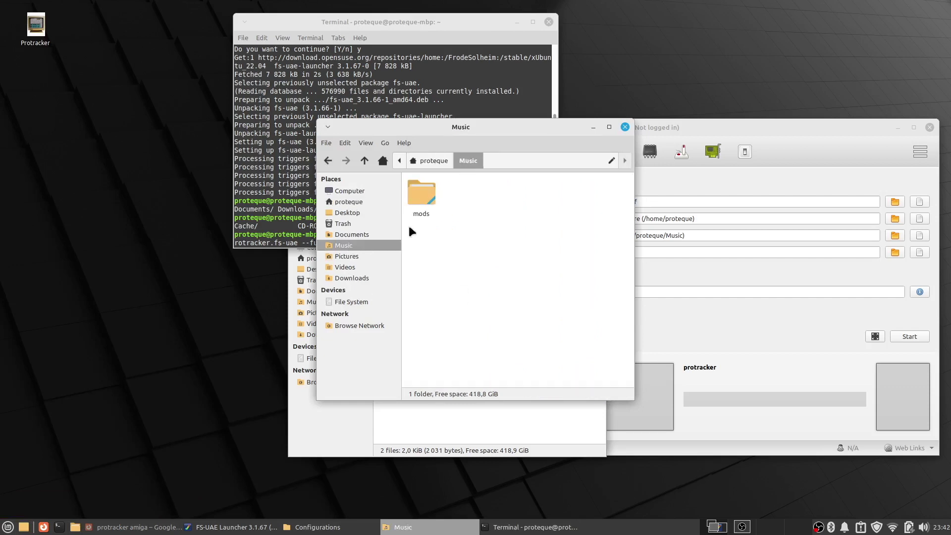
double_click(428, 191)
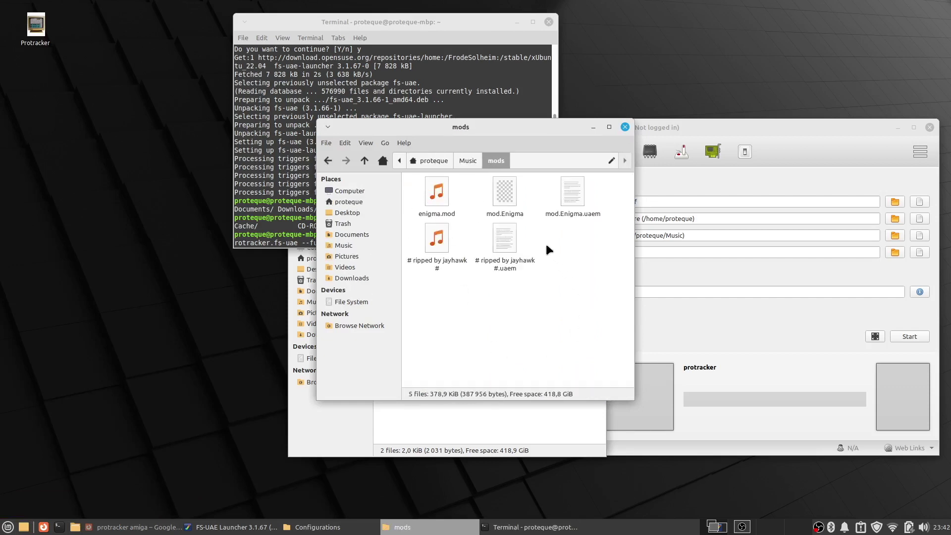
left_click(503, 242)
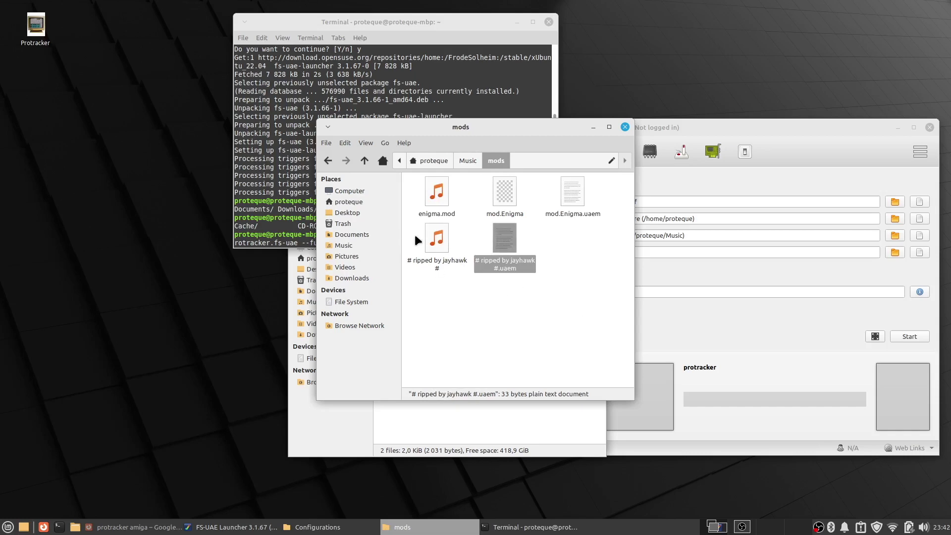
left_click(435, 240)
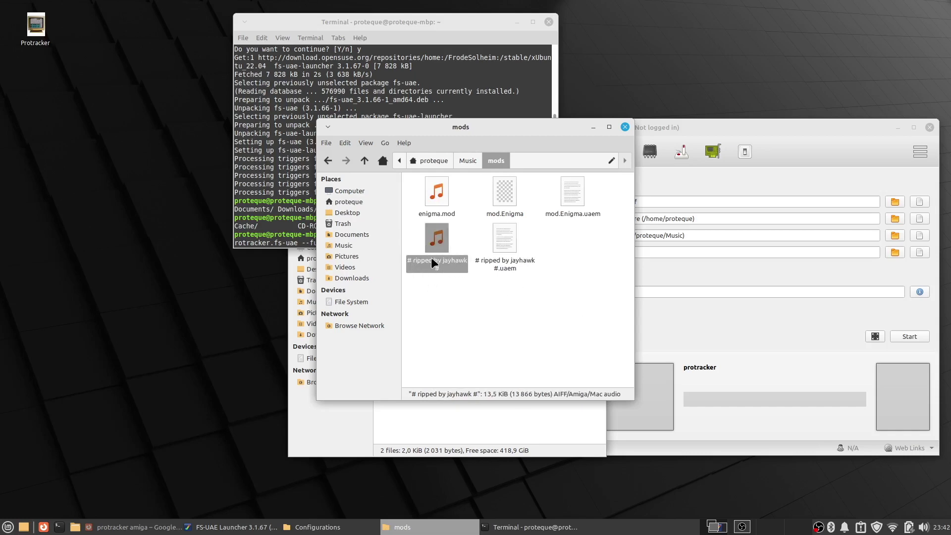
left_click(437, 197)
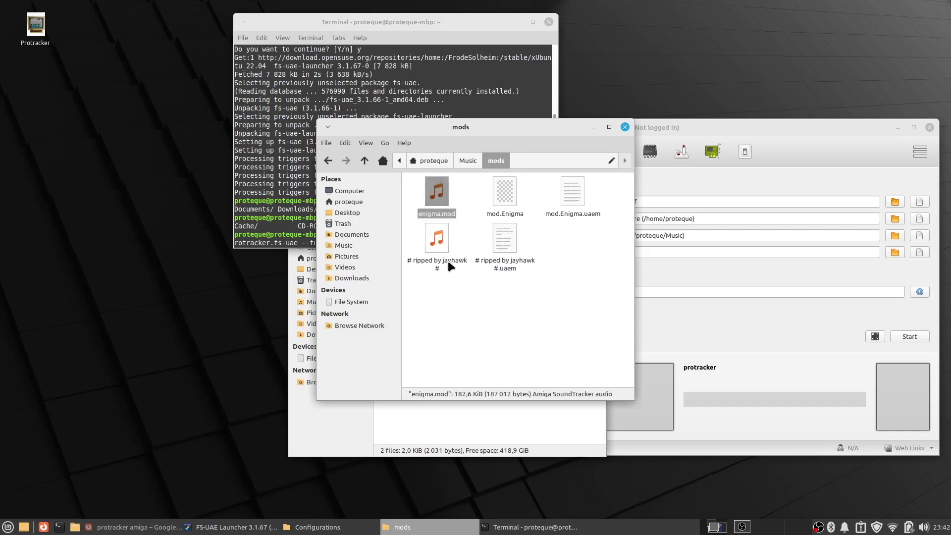
left_click(445, 238)
left_click(440, 190)
left_click(436, 245)
left_click(625, 127)
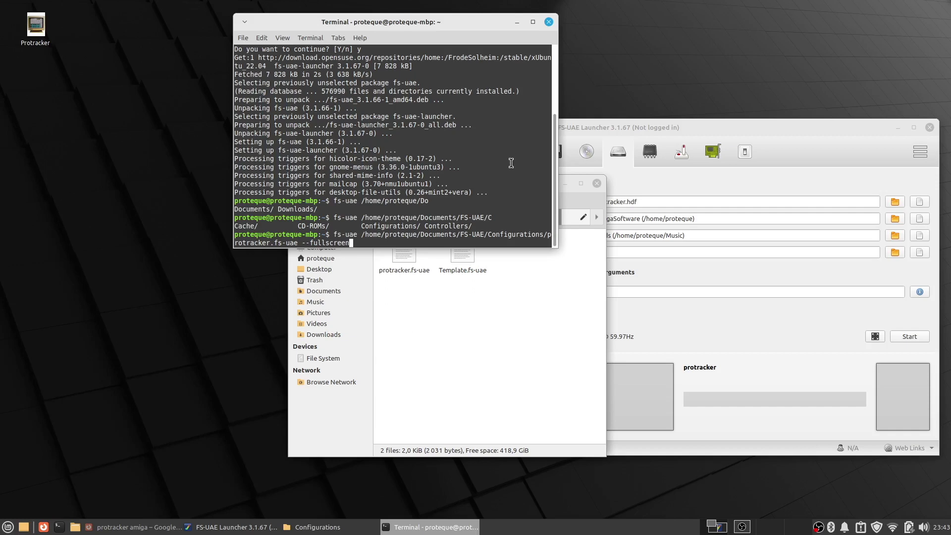
- Close the Terminal, Configurations folder and FS-UAE Launcher windows
left_click(550, 22)
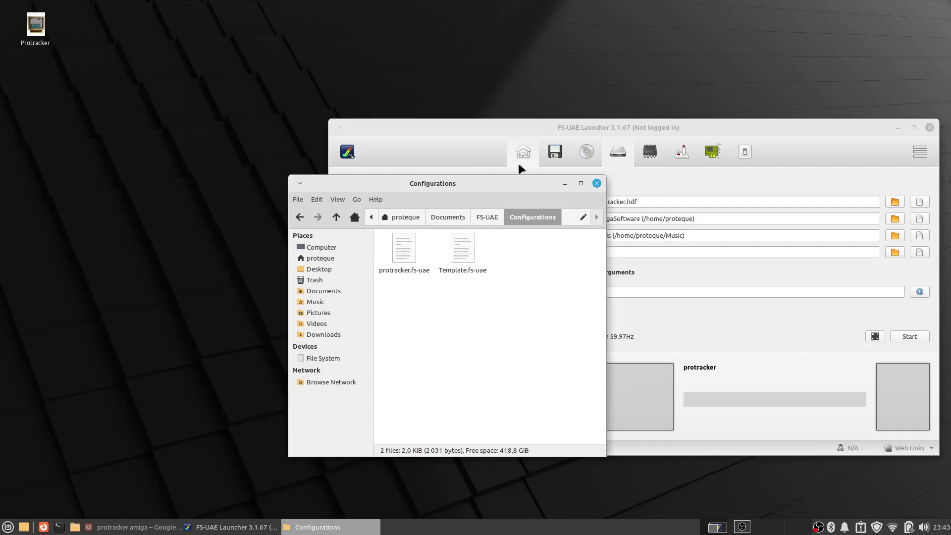
left_click(600, 184)
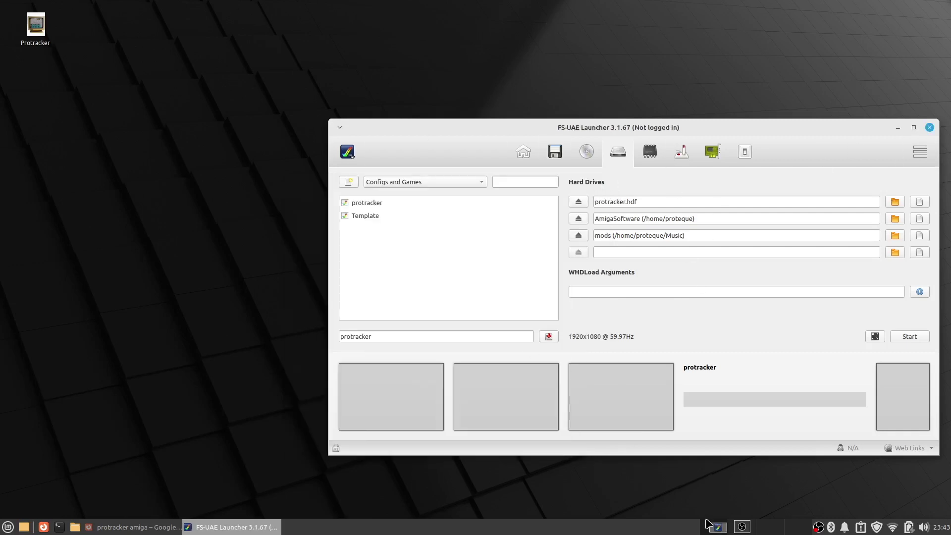
left_click(929, 127)
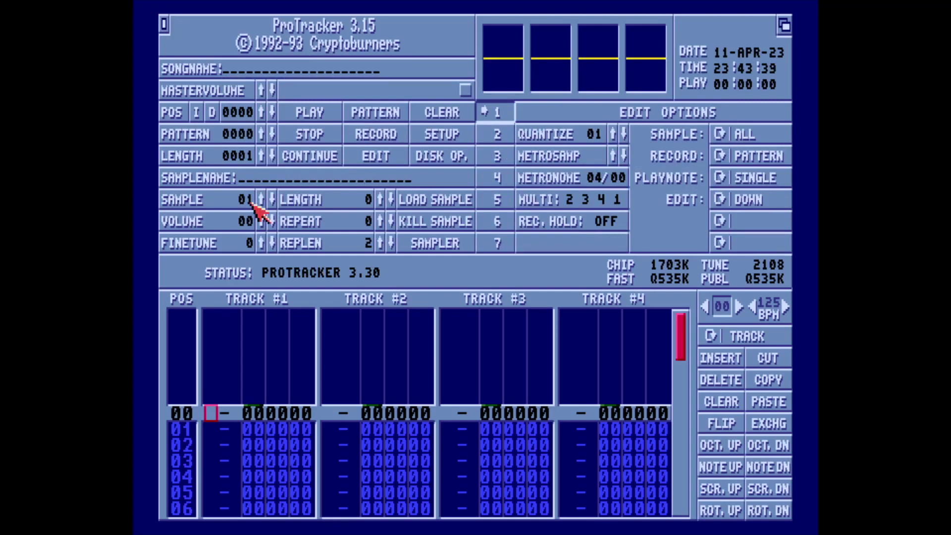
- Load ENIGMA.MOD from DH2: through Disk Op., then play it from the main screen
left_click(442, 156)
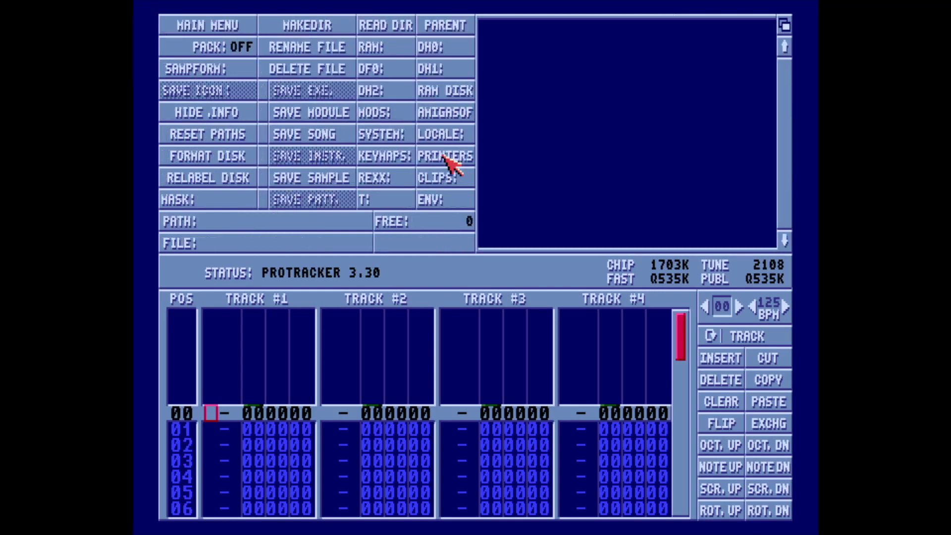
left_click(398, 93)
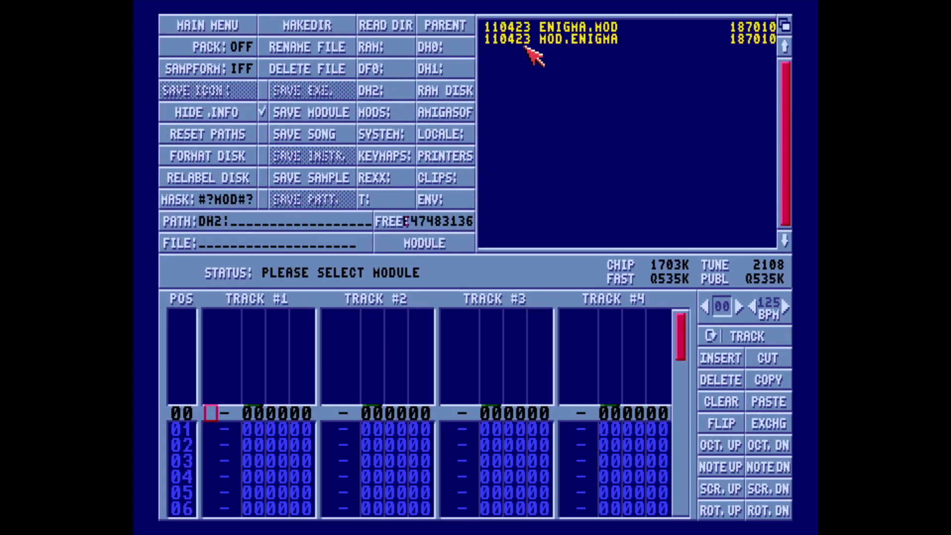
left_click(580, 29)
left_click(207, 25)
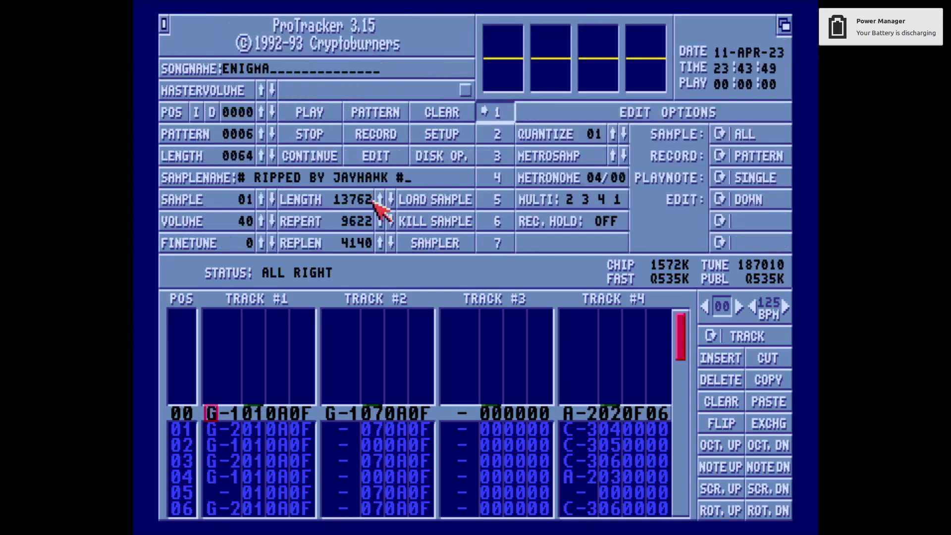
left_click(311, 113)
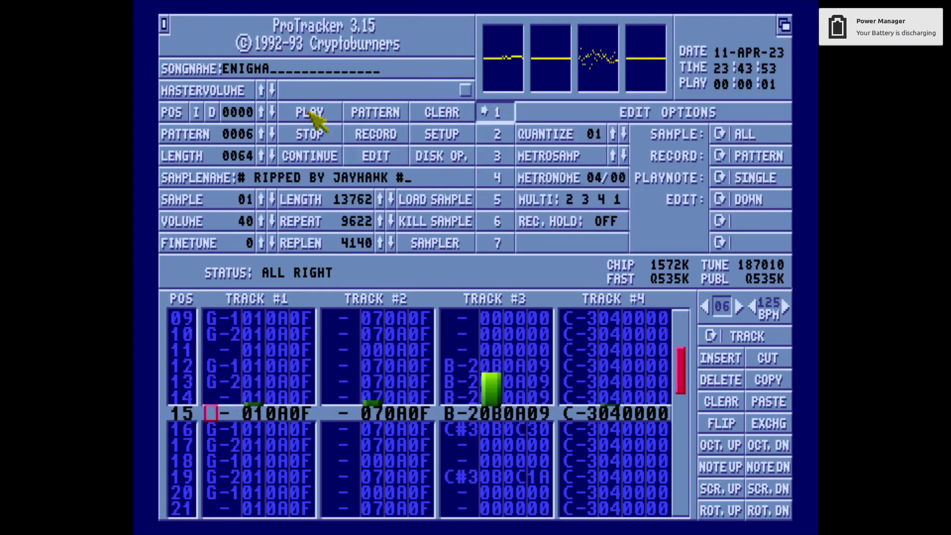